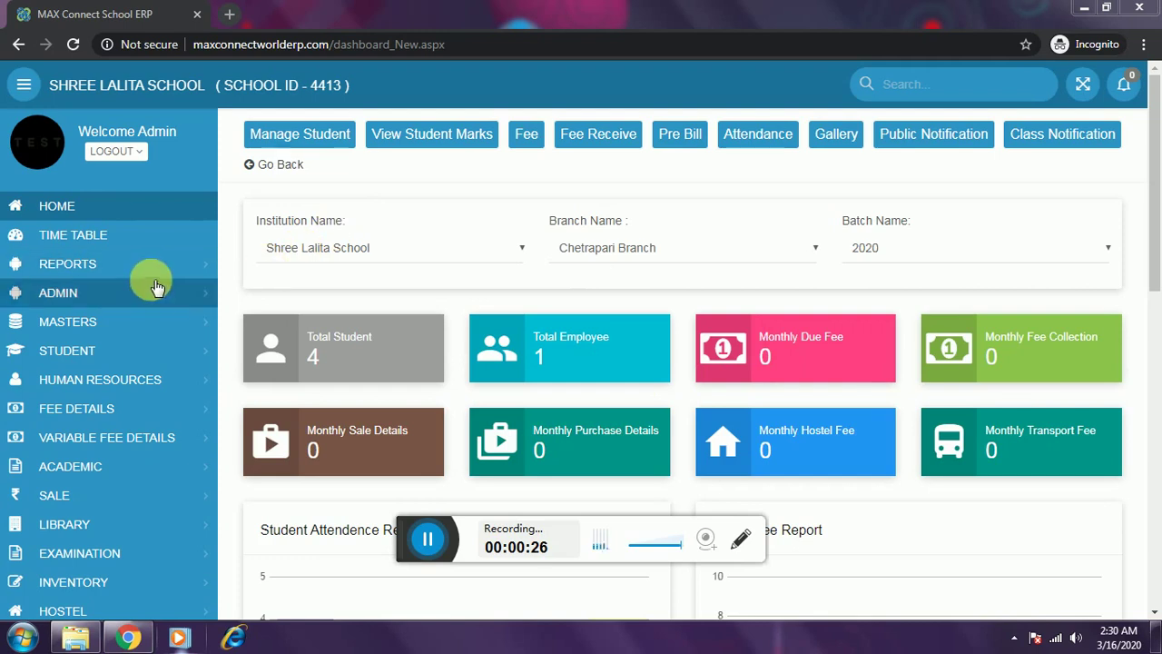
# Open the examination module's Manage Grade page and start a new grade entry.
pyautogui.click(91, 549)
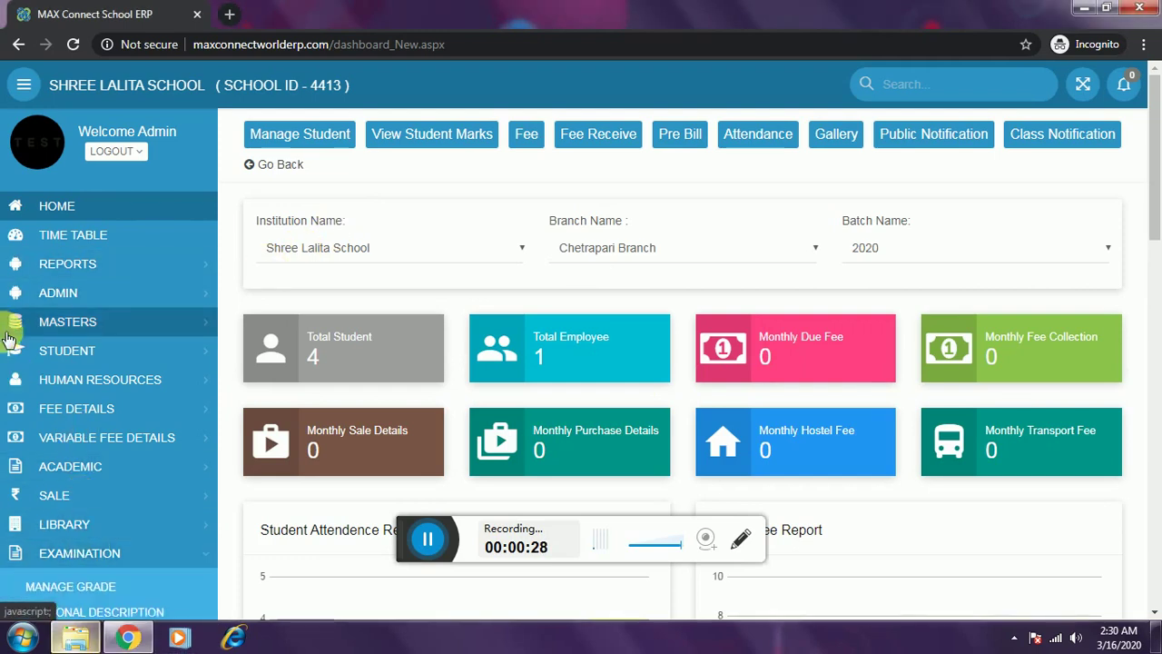
pyautogui.scroll(-1, 16, 327)
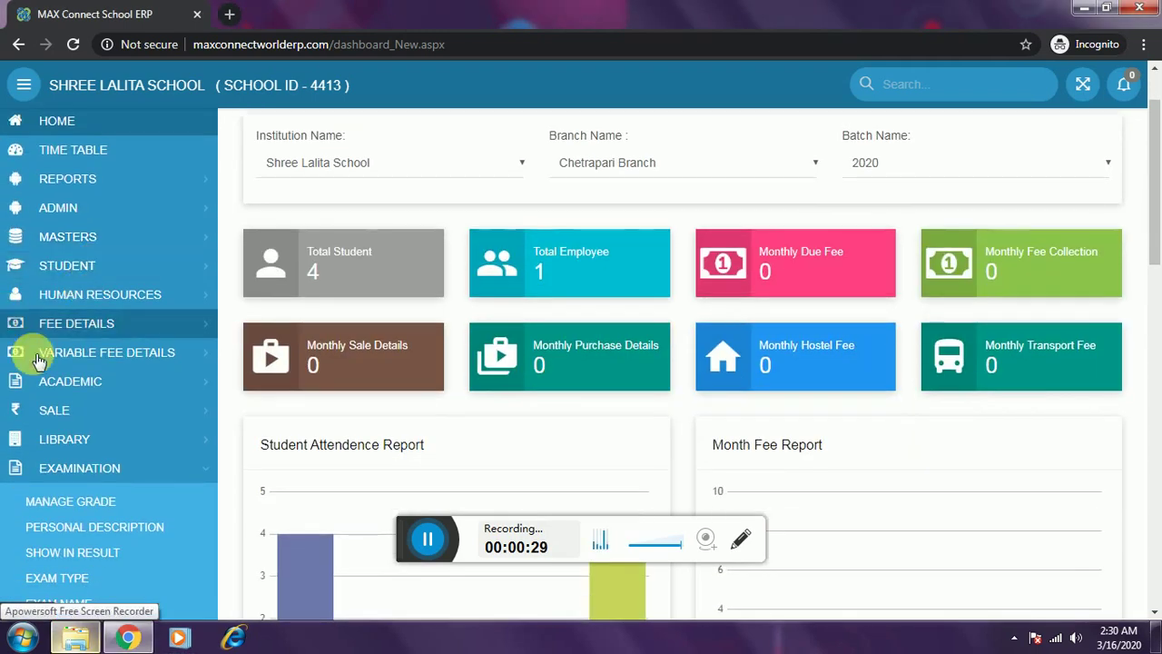
pyautogui.click(71, 510)
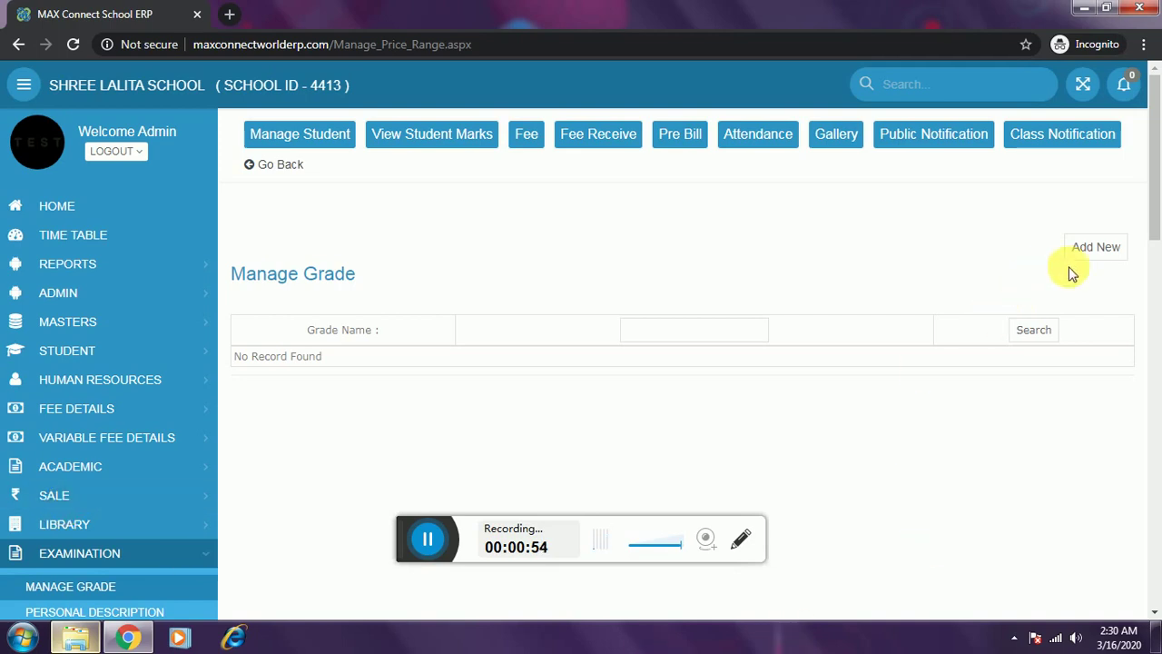
pyautogui.click(1096, 259)
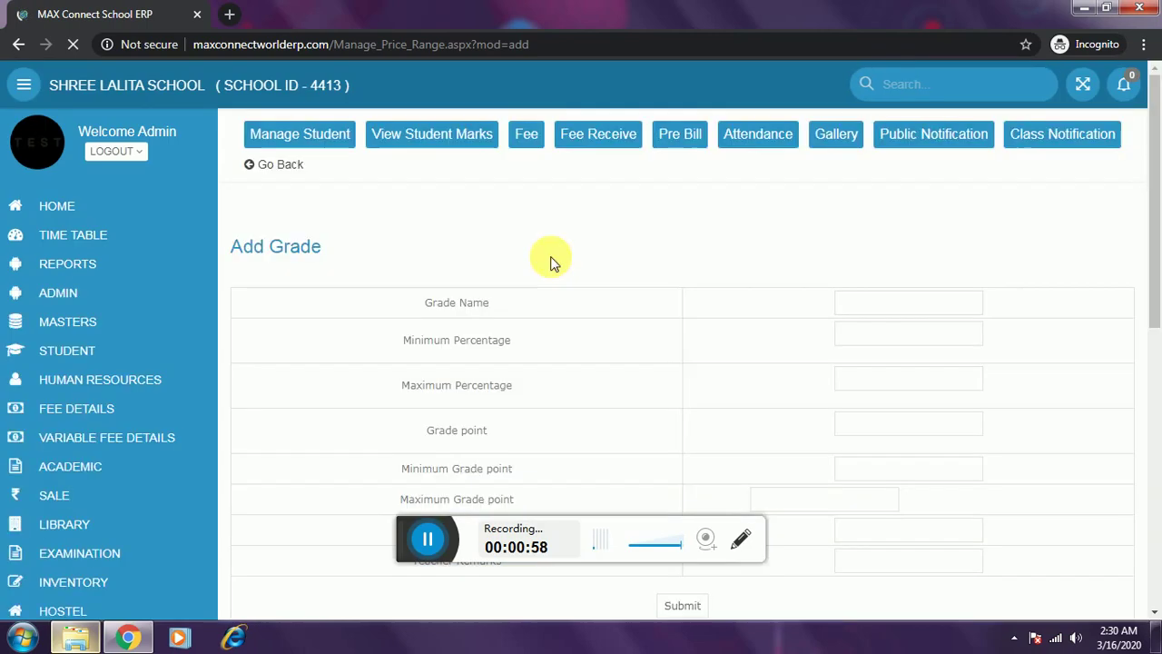
# Name the new grade A+ and set its minimum percentage to 90 and maximum percentage to 100.
pyautogui.click(876, 305)
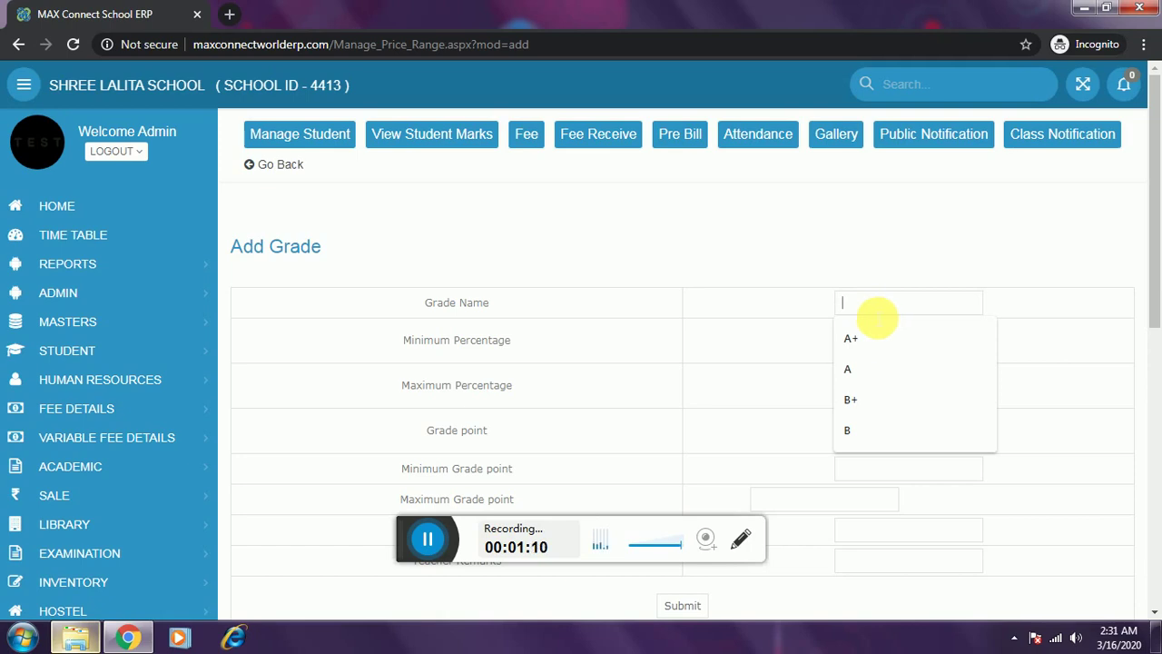
pyautogui.click(866, 338)
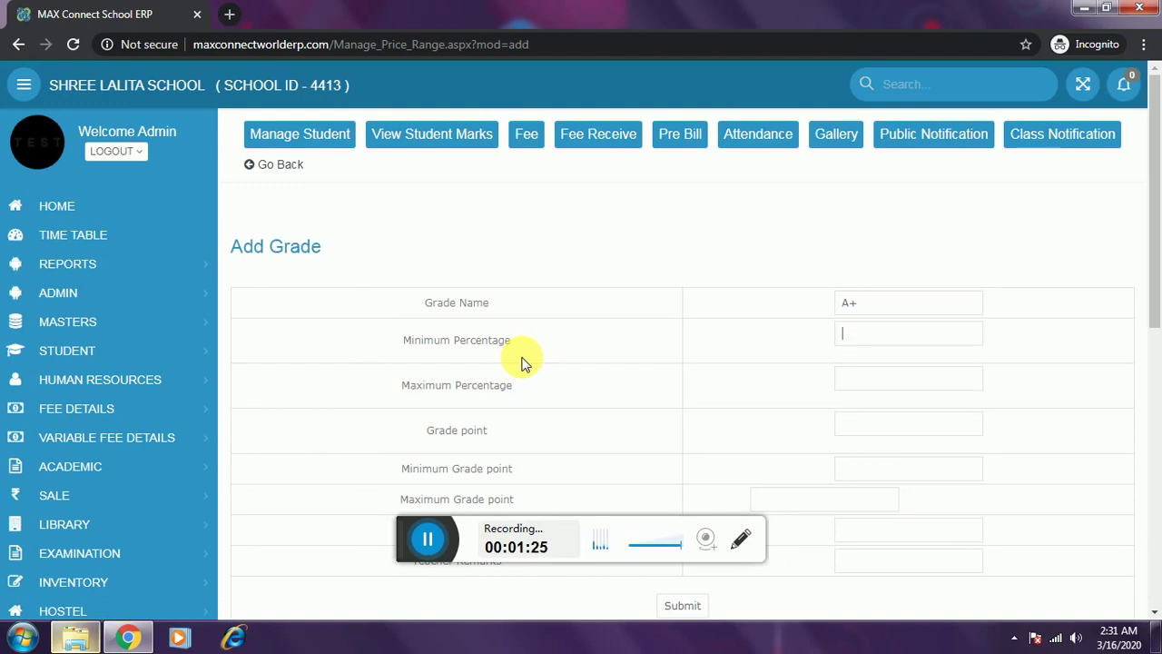
pyautogui.write('90')
pyautogui.click(903, 387)
pyautogui.write('100')
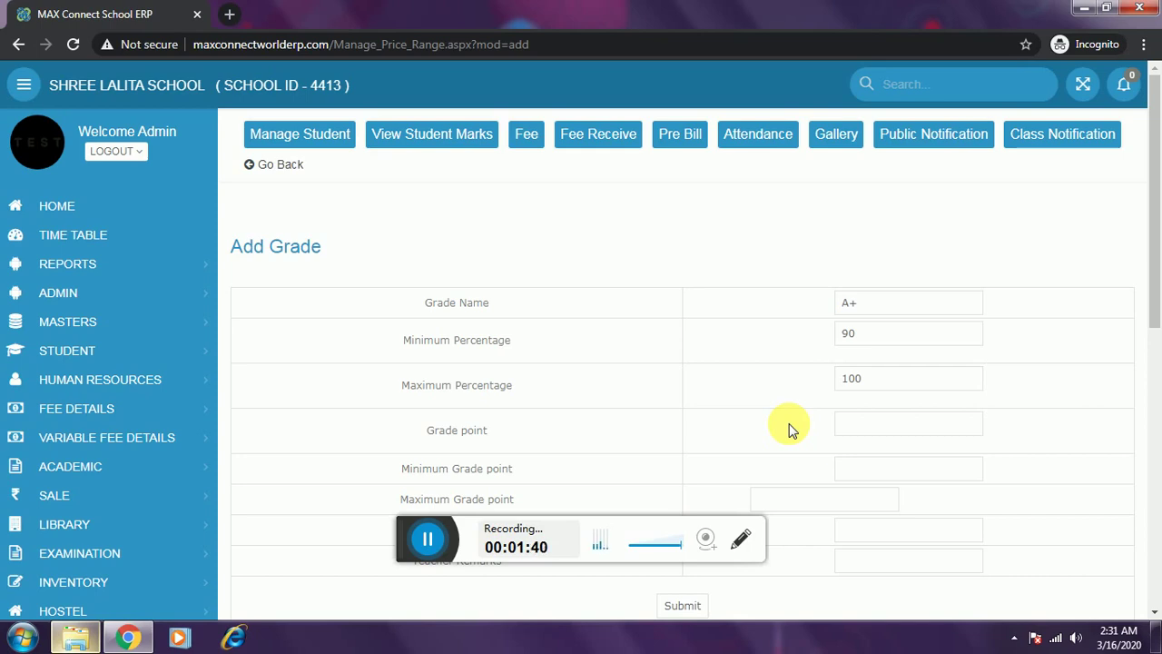
# Set the A+ grade point to 4.0, with a minimum grade point of 3.6 and a maximum of 4.0.
pyautogui.click(925, 423)
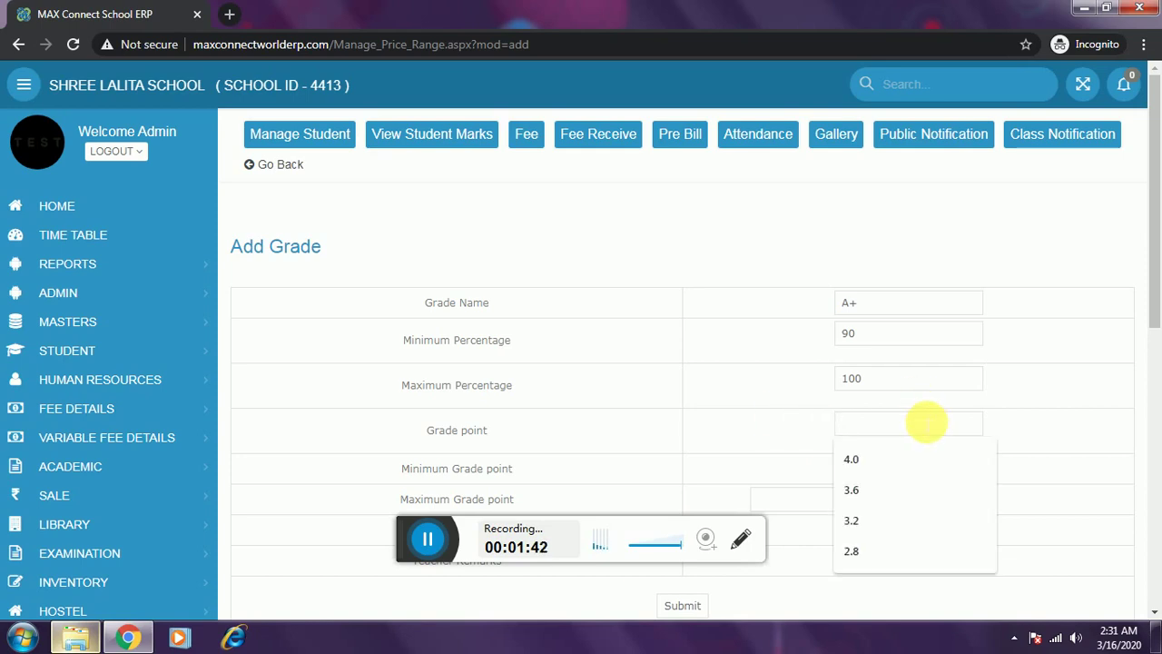
pyautogui.write('4.0')
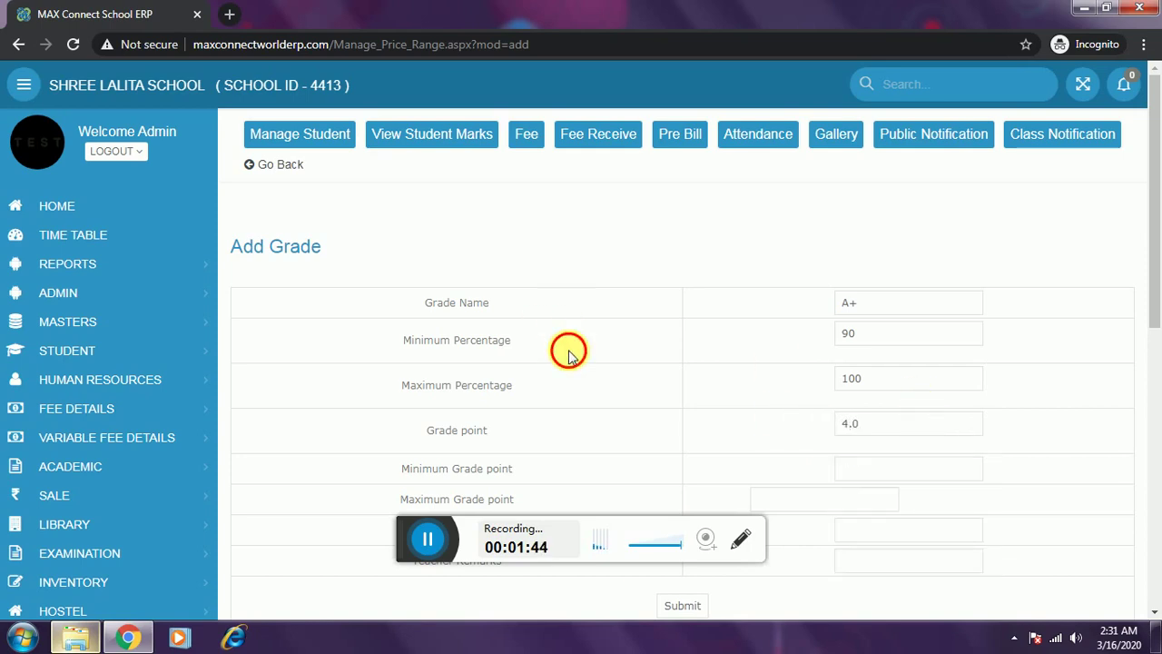
pyautogui.scroll(-2, 569, 354)
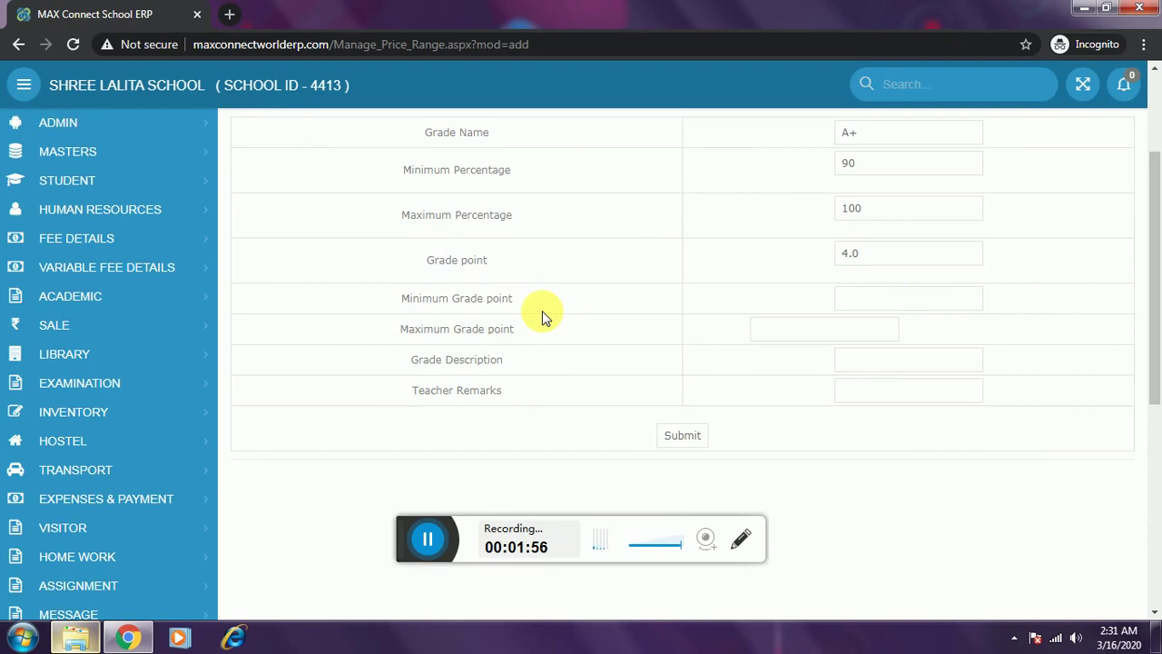
pyautogui.click(877, 303)
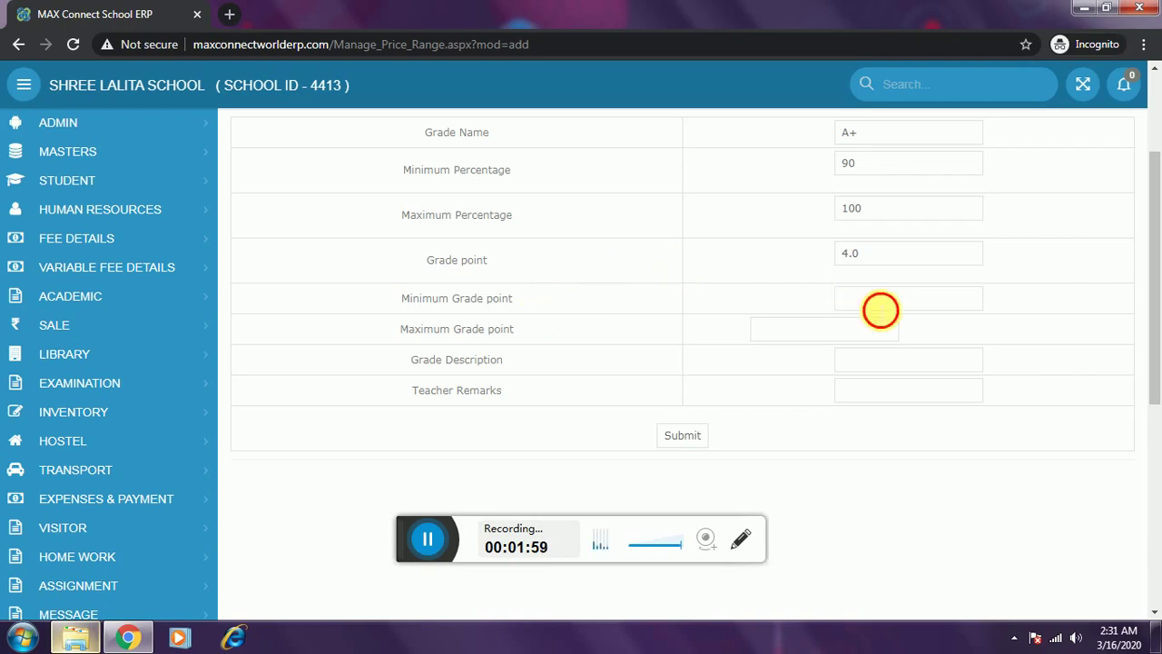
pyautogui.write('3.6')
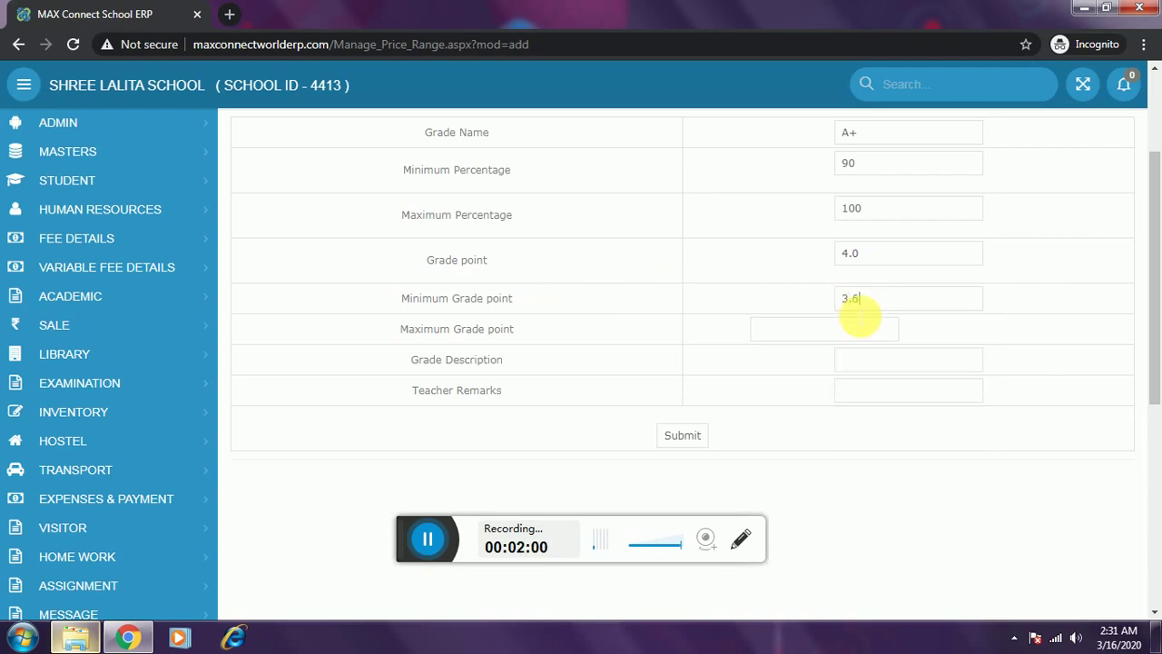
pyautogui.click(819, 330)
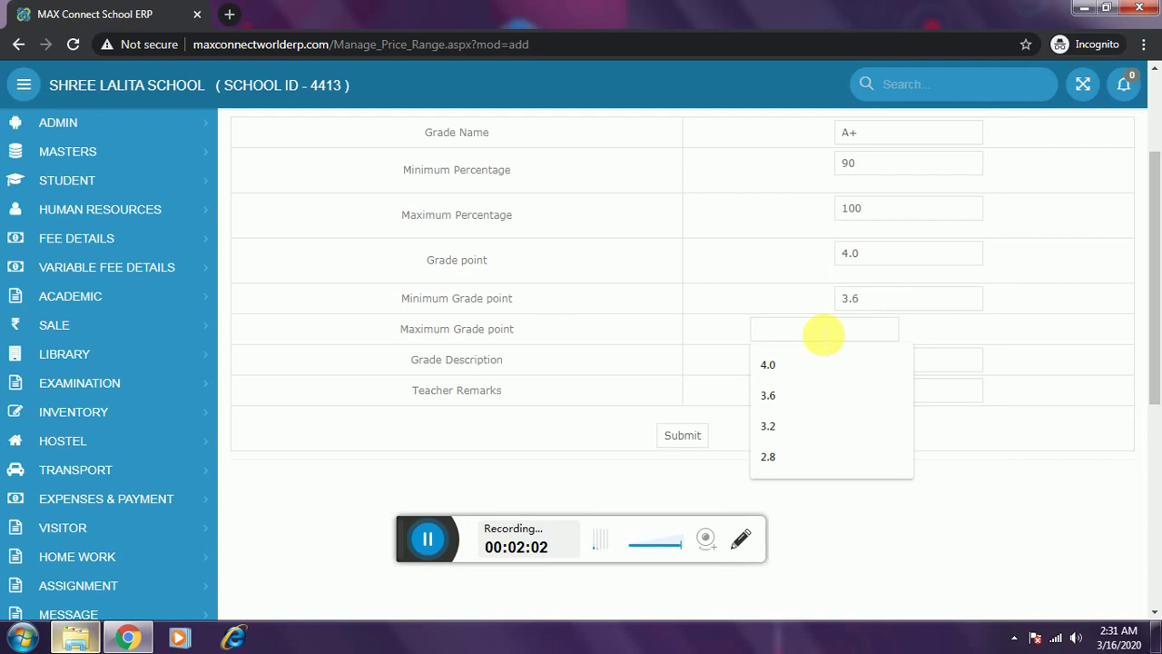
pyautogui.write('4.0')
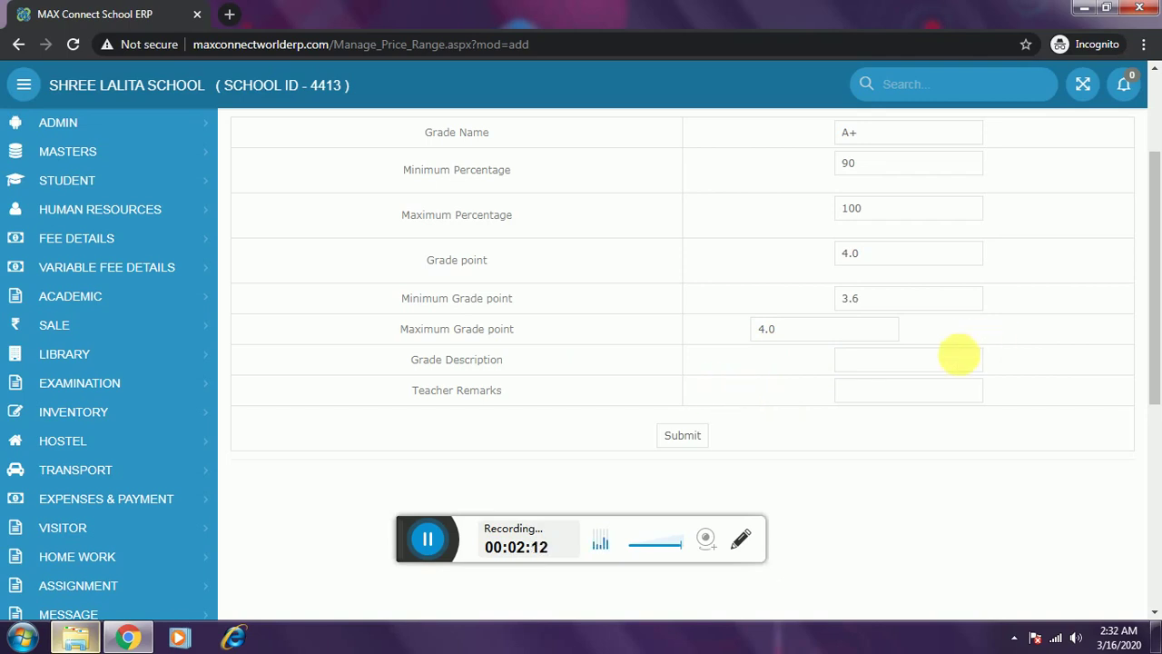
# Describe the A+ grade as Outstanding with the teacher remark "Keep it up!" and submit it.
pyautogui.click(960, 361)
pyautogui.click(951, 409)
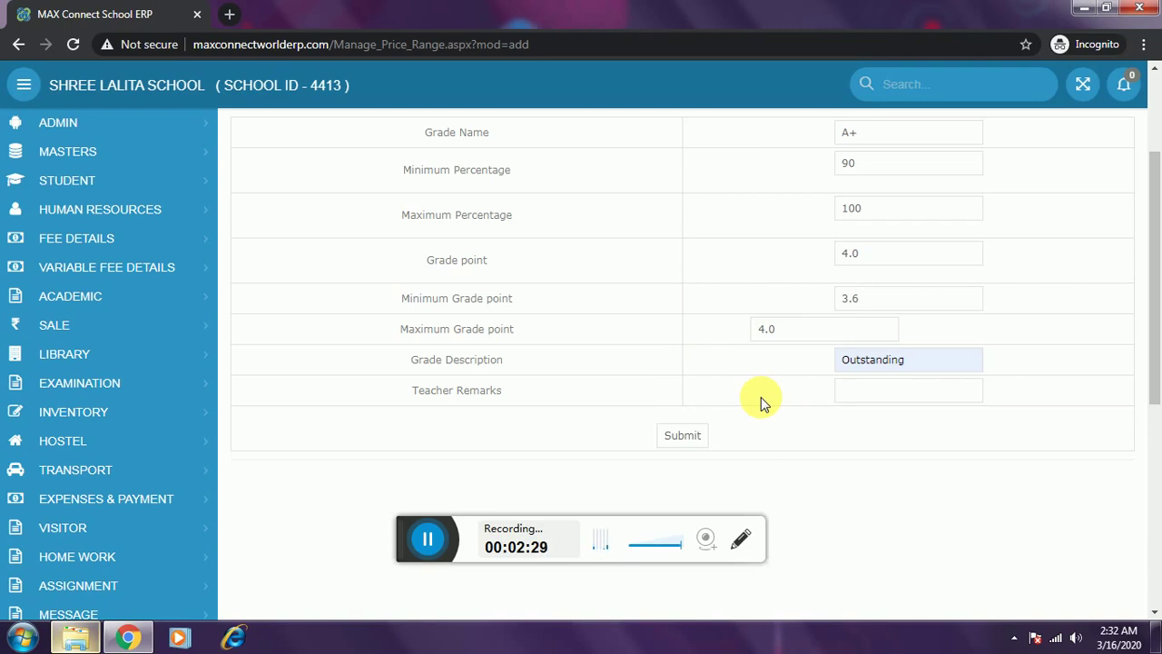
pyautogui.click(935, 395)
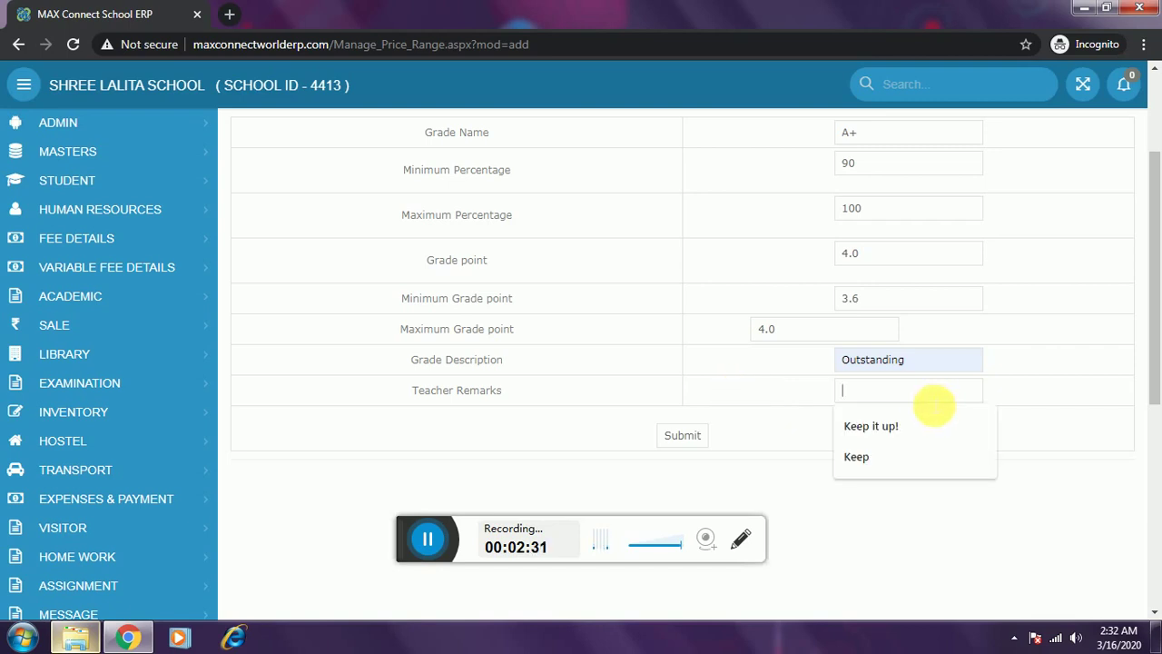
pyautogui.click(916, 425)
pyautogui.click(673, 443)
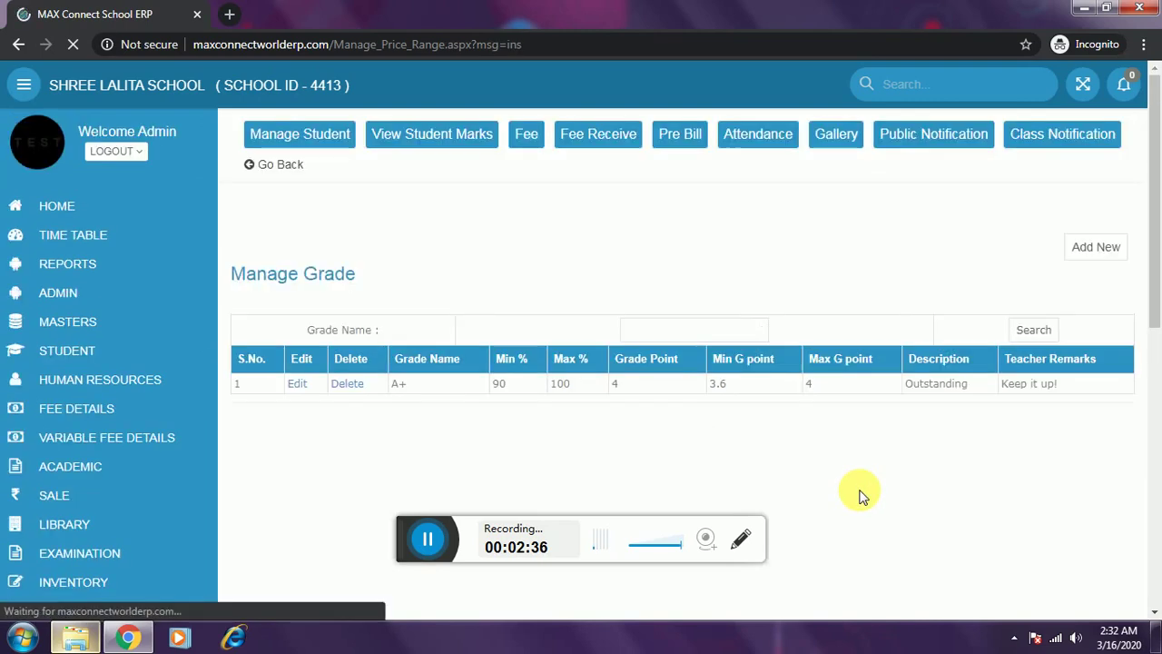
# Start another grade entry named B+ with a minimum percentage of 80 and a maximum percentage of 90.
pyautogui.scroll(-1, 861, 495)
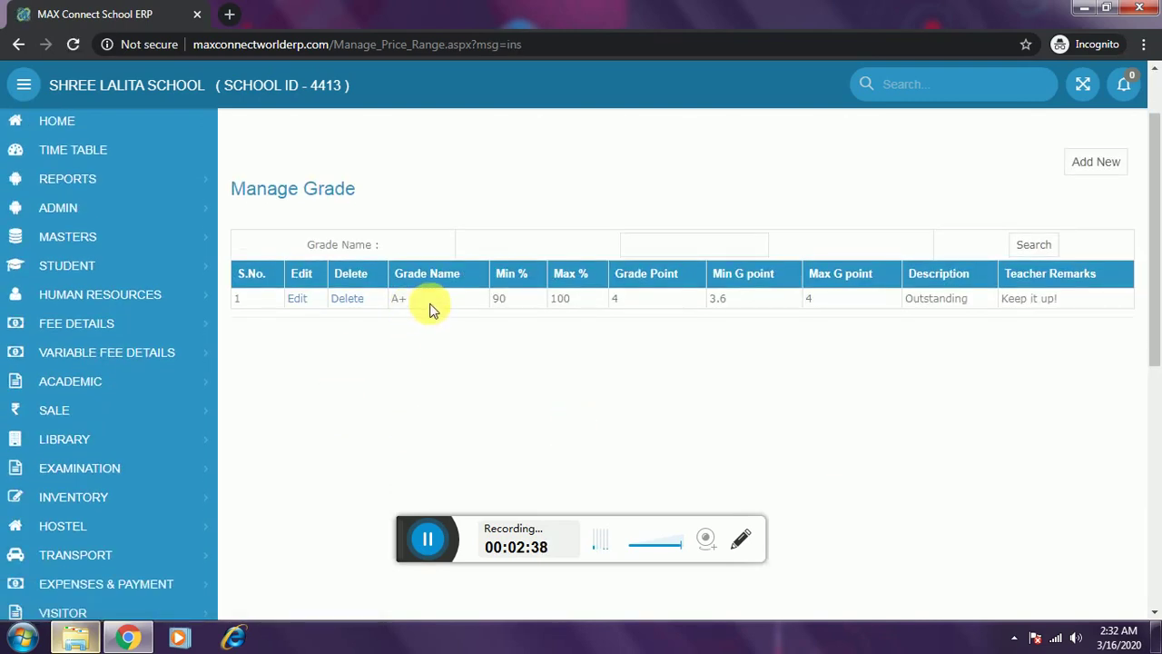
pyautogui.click(1099, 167)
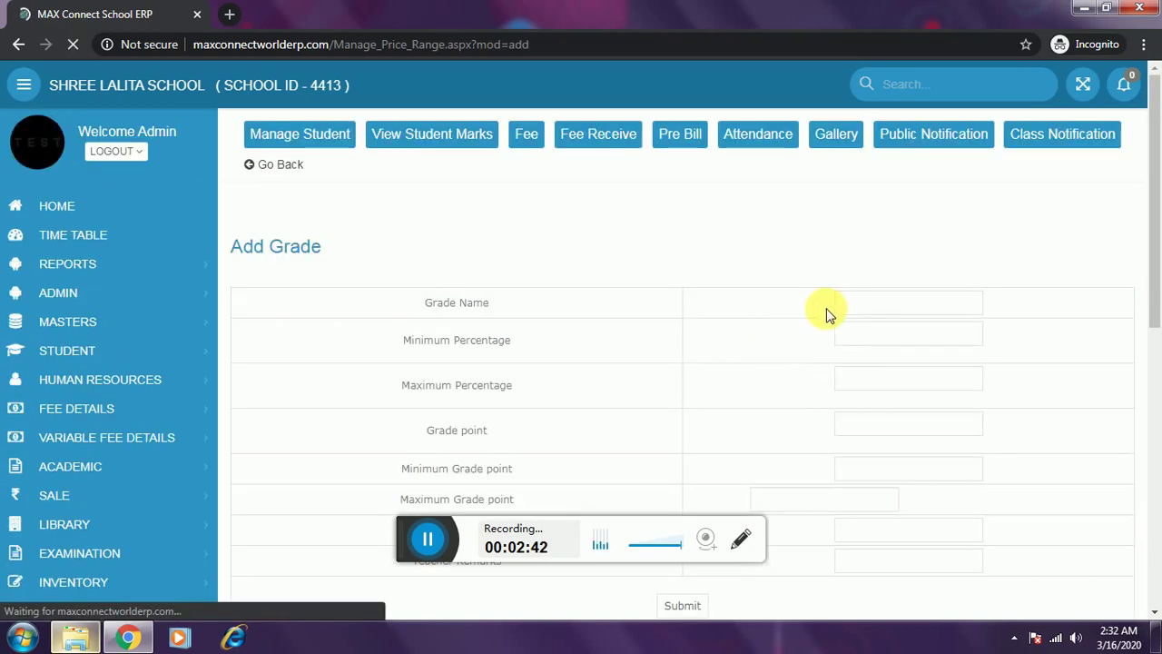
pyautogui.click(898, 305)
pyautogui.click(875, 396)
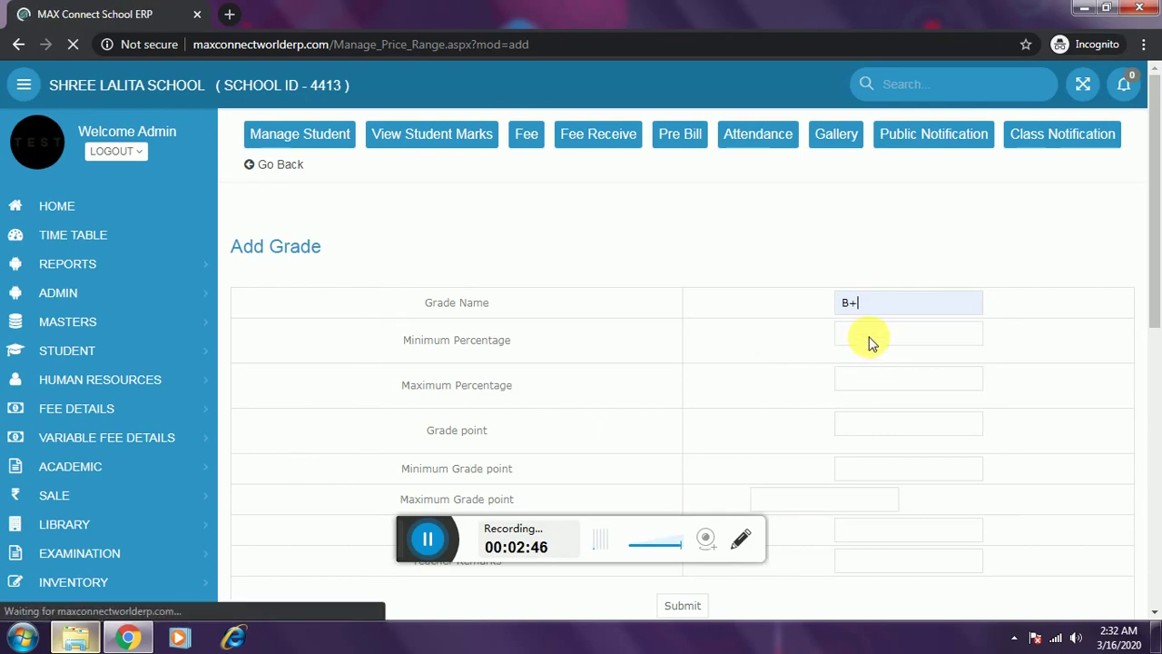
pyautogui.click(873, 337)
pyautogui.click(870, 392)
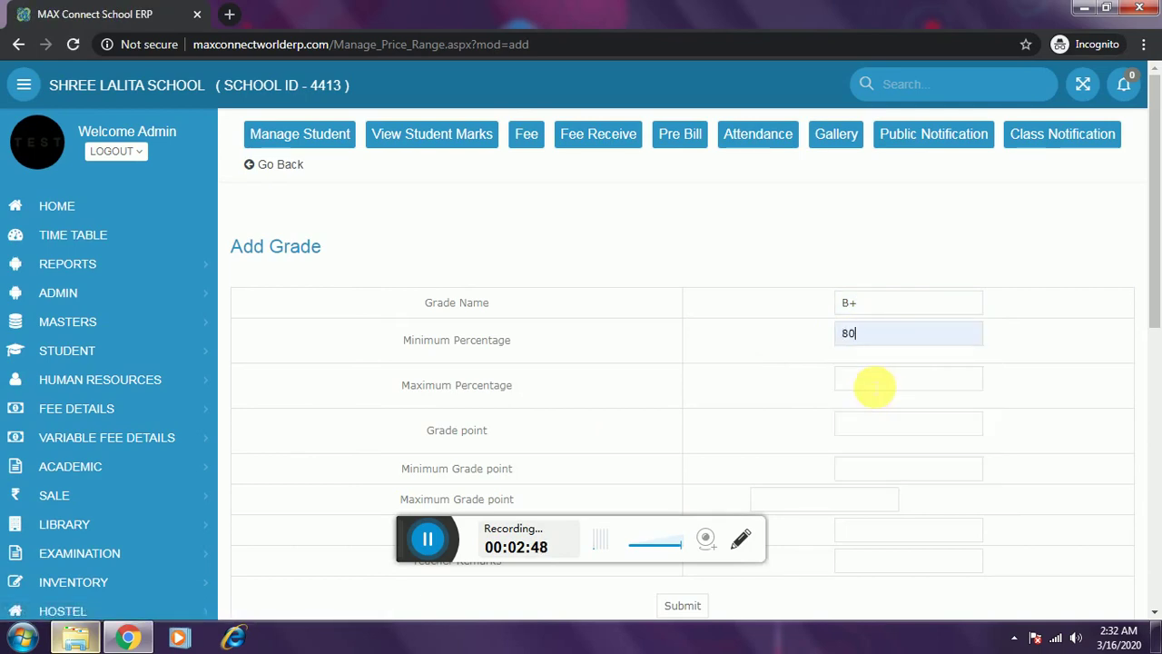
pyautogui.click(874, 381)
pyautogui.click(854, 444)
# Set the B+ grade point to 3.6, with a minimum grade point of 3.2 and a maximum of 3.6.
pyautogui.click(863, 423)
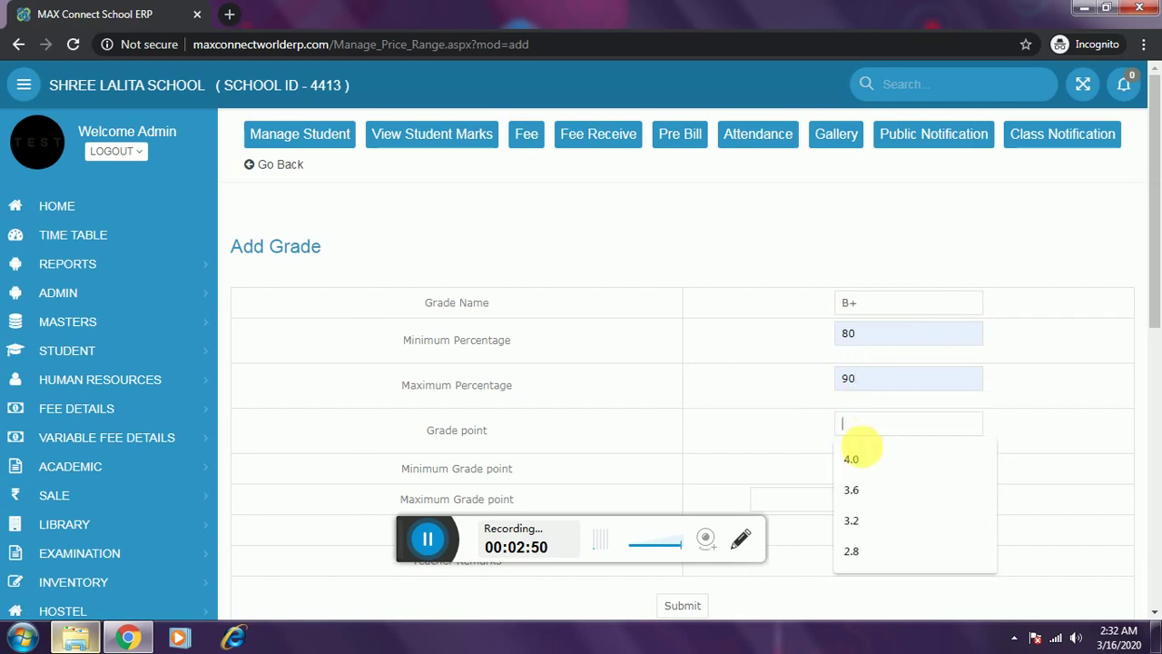
pyautogui.click(847, 487)
pyautogui.scroll(-1, 847, 487)
pyautogui.click(890, 385)
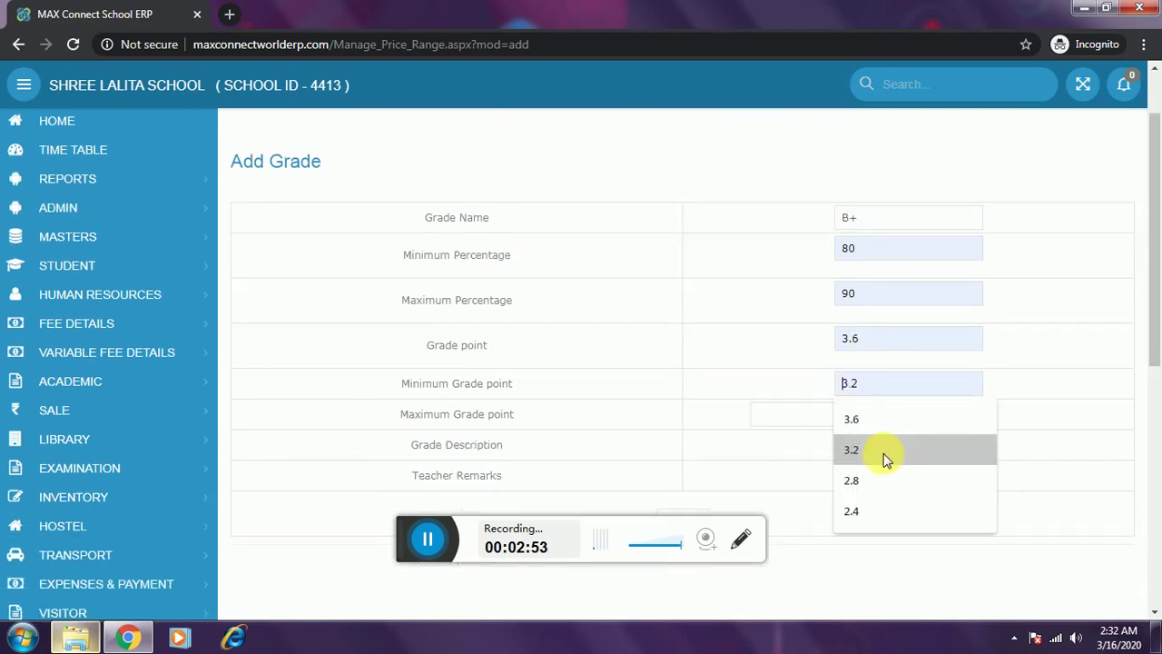
pyautogui.click(880, 458)
pyautogui.click(872, 419)
pyautogui.click(866, 481)
# Describe the B+ grade as Very Good with the teacher remark "Keep it up!" and submit it.
pyautogui.scroll(-3, 781, 414)
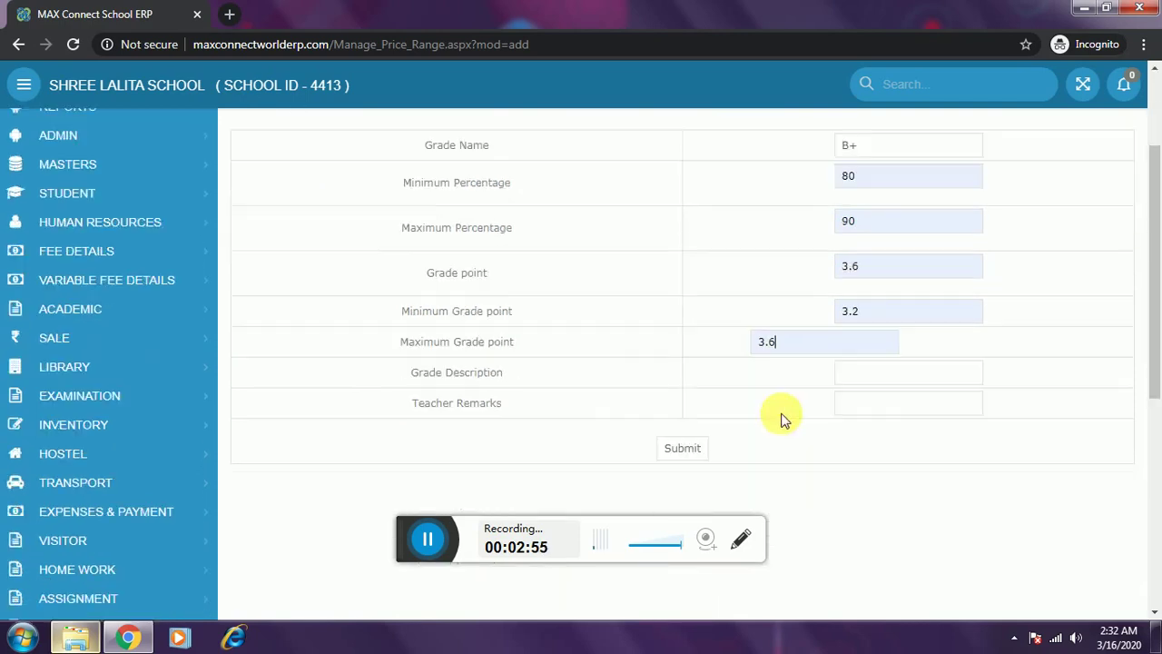
pyautogui.click(869, 193)
pyautogui.click(863, 284)
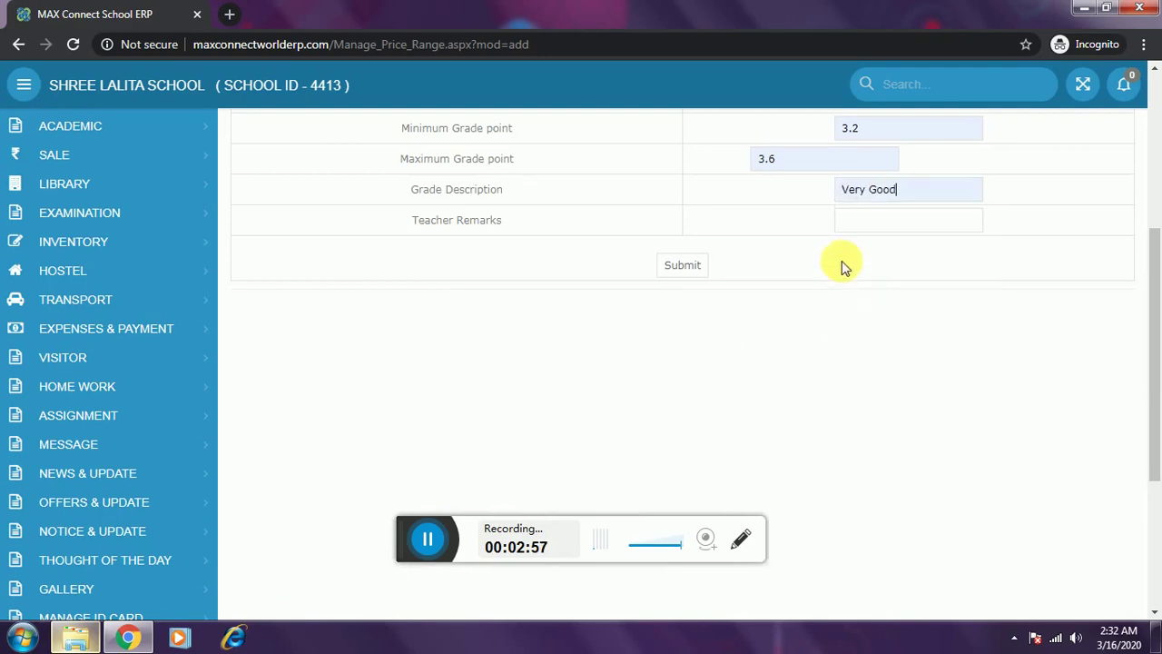
pyautogui.click(858, 225)
pyautogui.click(865, 258)
pyautogui.click(695, 264)
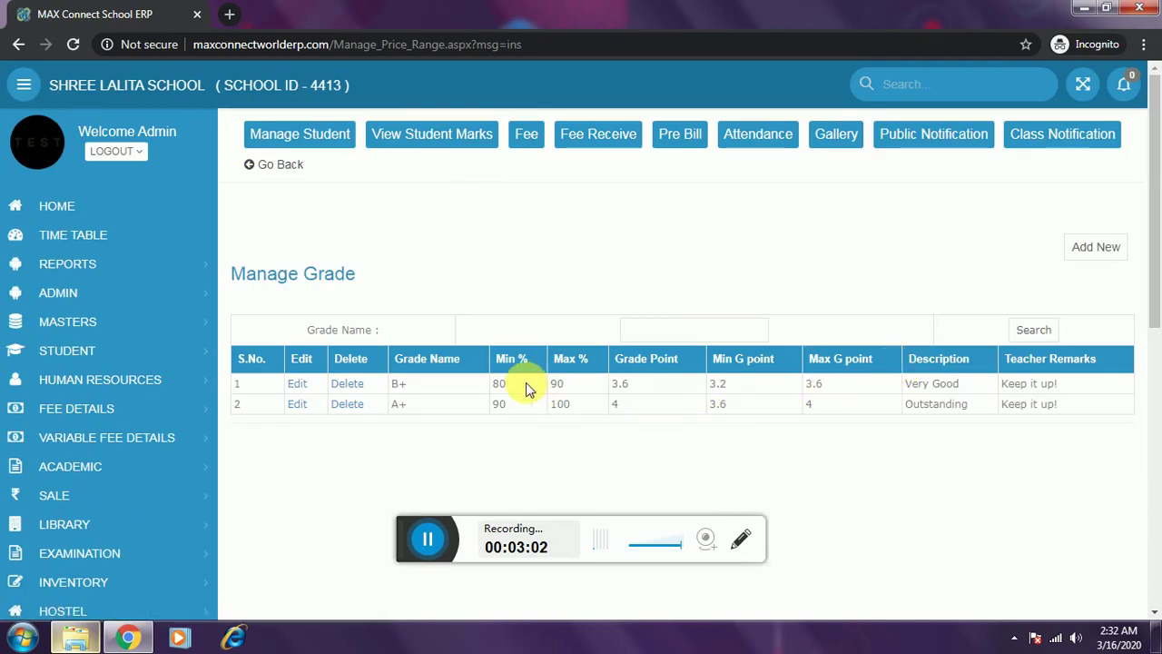
pyautogui.doubleClick(399, 384)
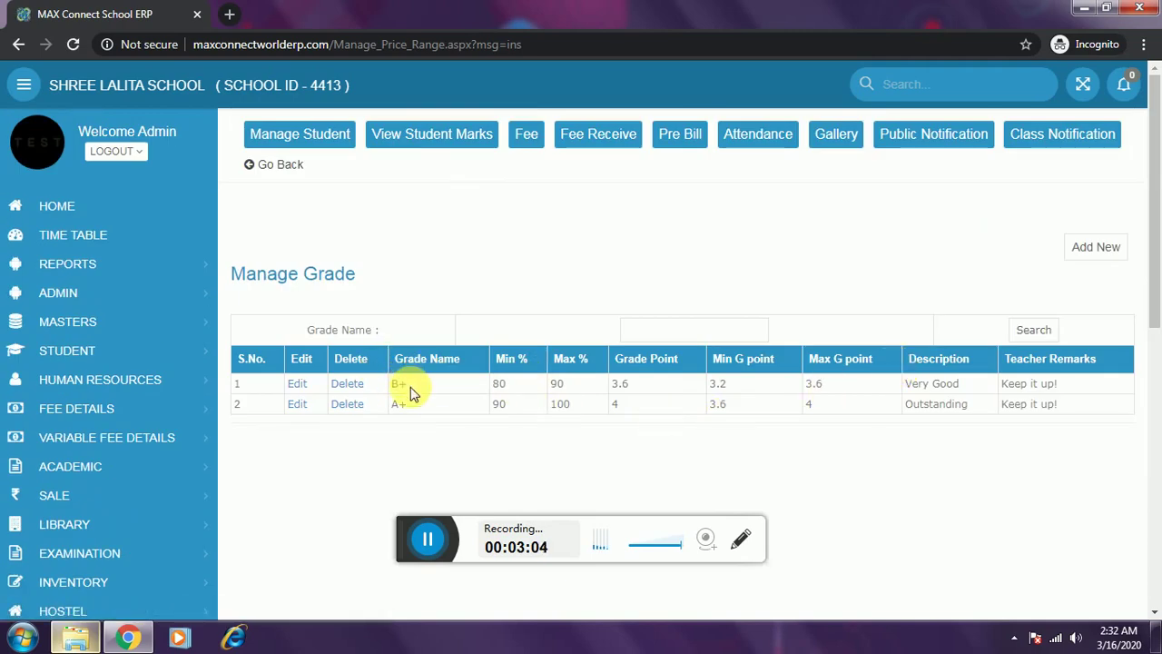
pyautogui.click(427, 379)
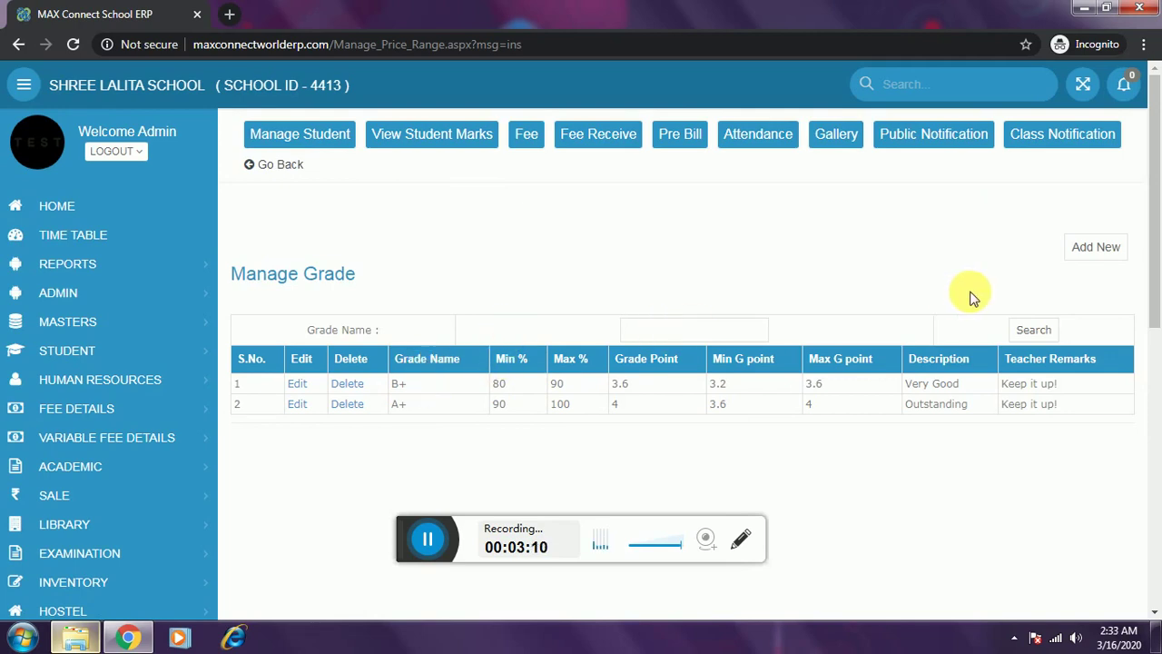
# Start another grade entry named C+ with a minimum percentage of 70 and a maximum percentage of 80.
pyautogui.click(1109, 251)
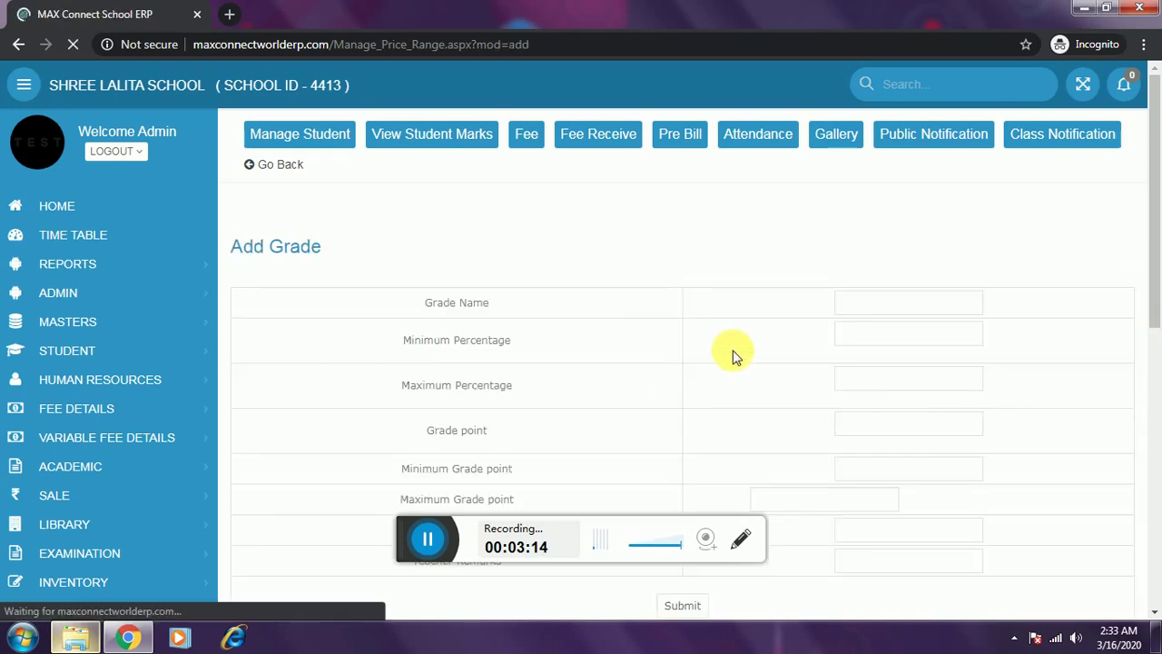
pyautogui.click(902, 303)
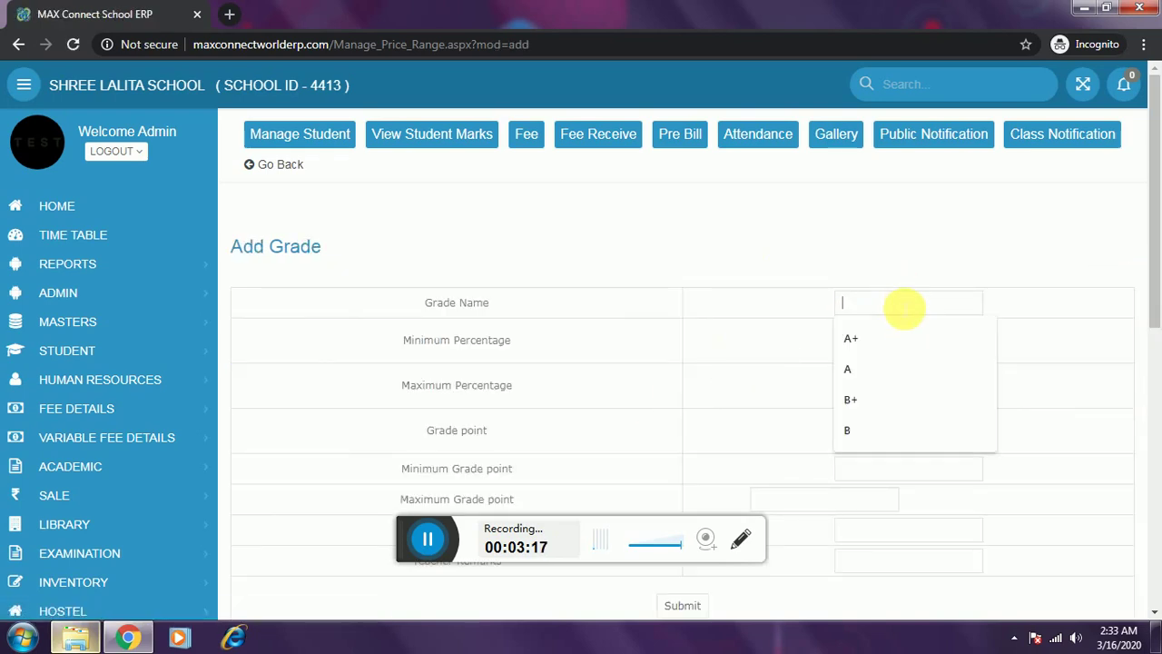
pyautogui.write('C')
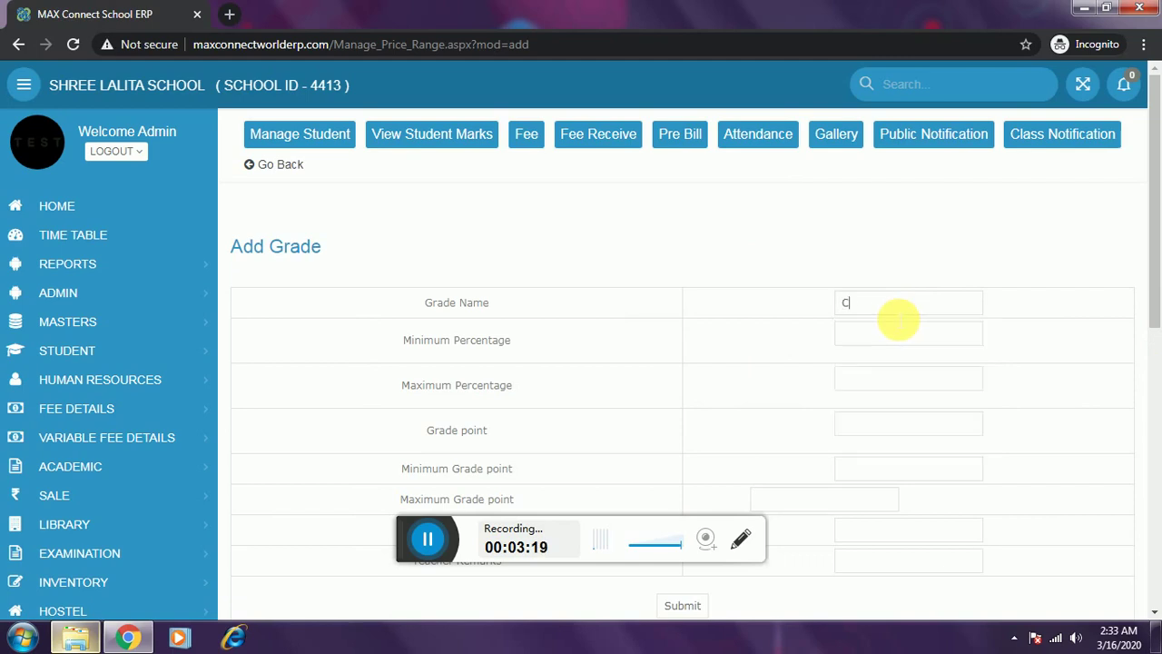
pyautogui.write('+')
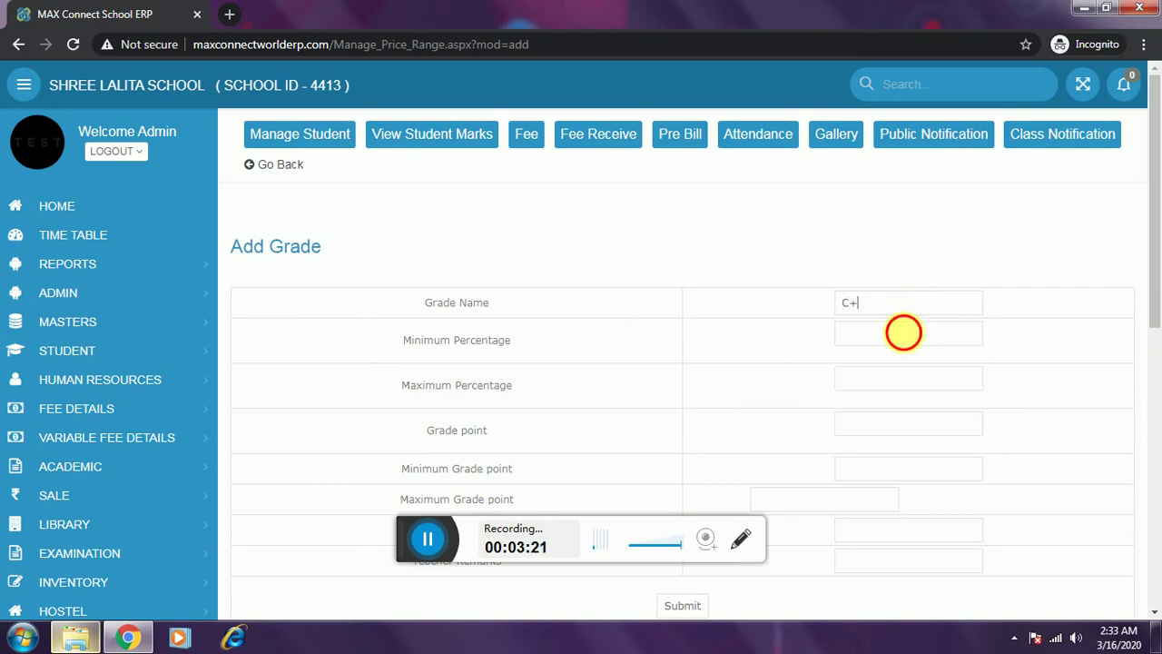
pyautogui.click(906, 335)
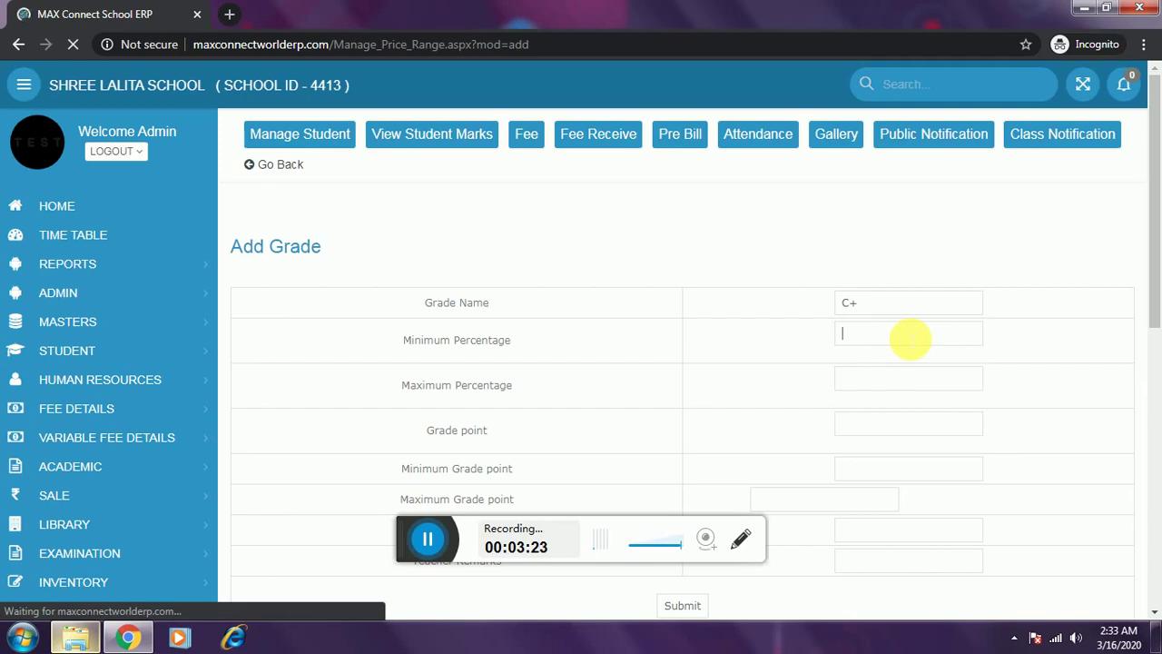
pyautogui.click(909, 338)
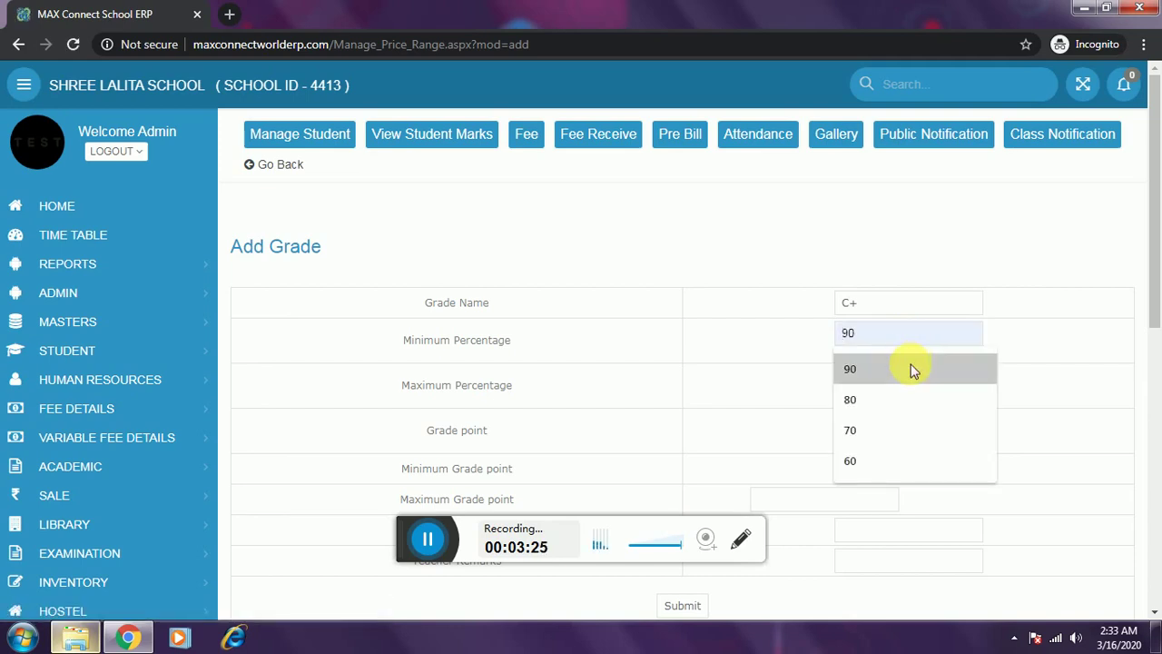
pyautogui.click(908, 431)
pyautogui.click(882, 383)
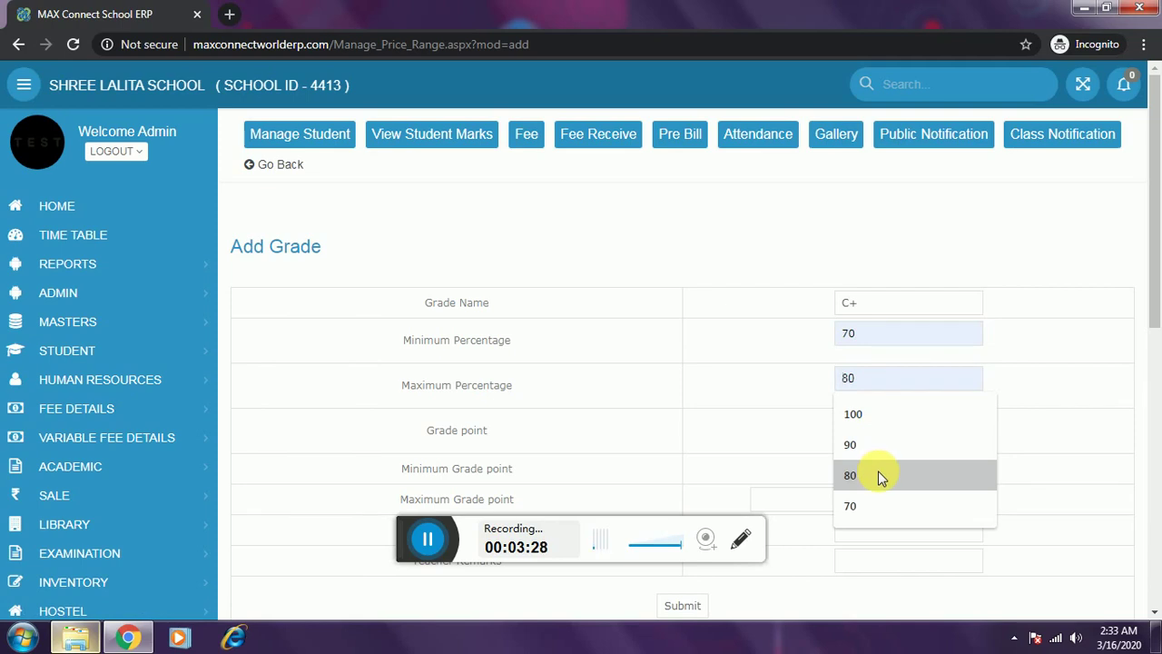
pyautogui.click(878, 473)
# Set the C+ grade point to 3.2, with a minimum grade point of 2.8 and a maximum of 3.2.
pyautogui.click(876, 427)
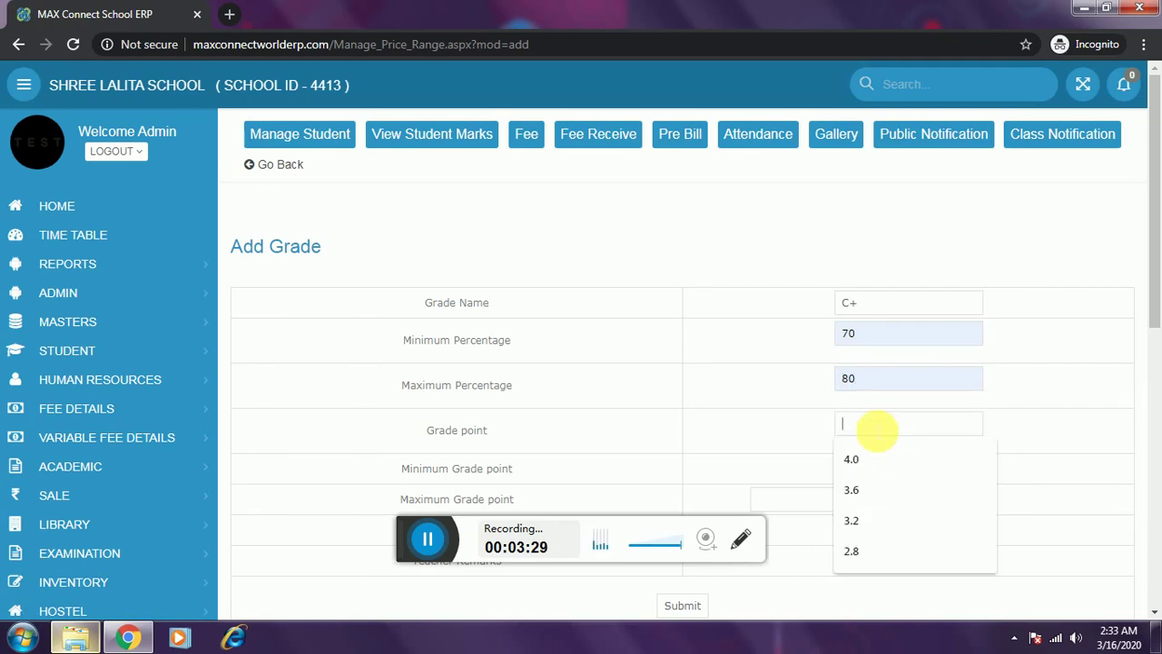
pyautogui.click(866, 521)
pyautogui.scroll(-2, 727, 372)
pyautogui.click(873, 300)
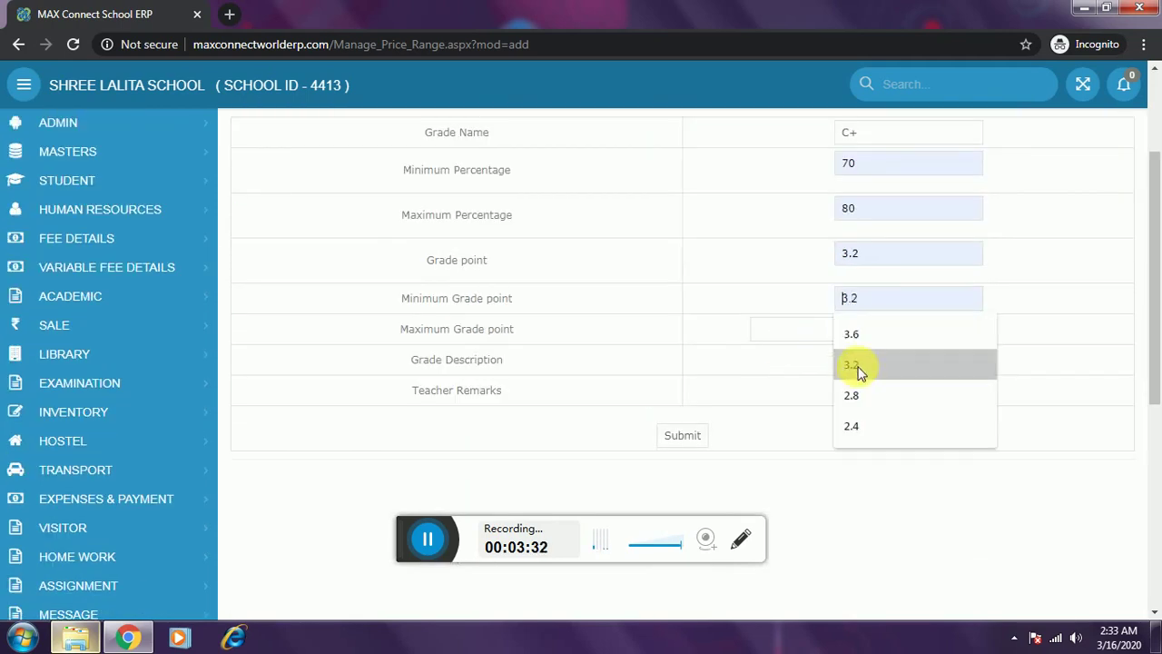
pyautogui.click(854, 395)
pyautogui.press('Tab')
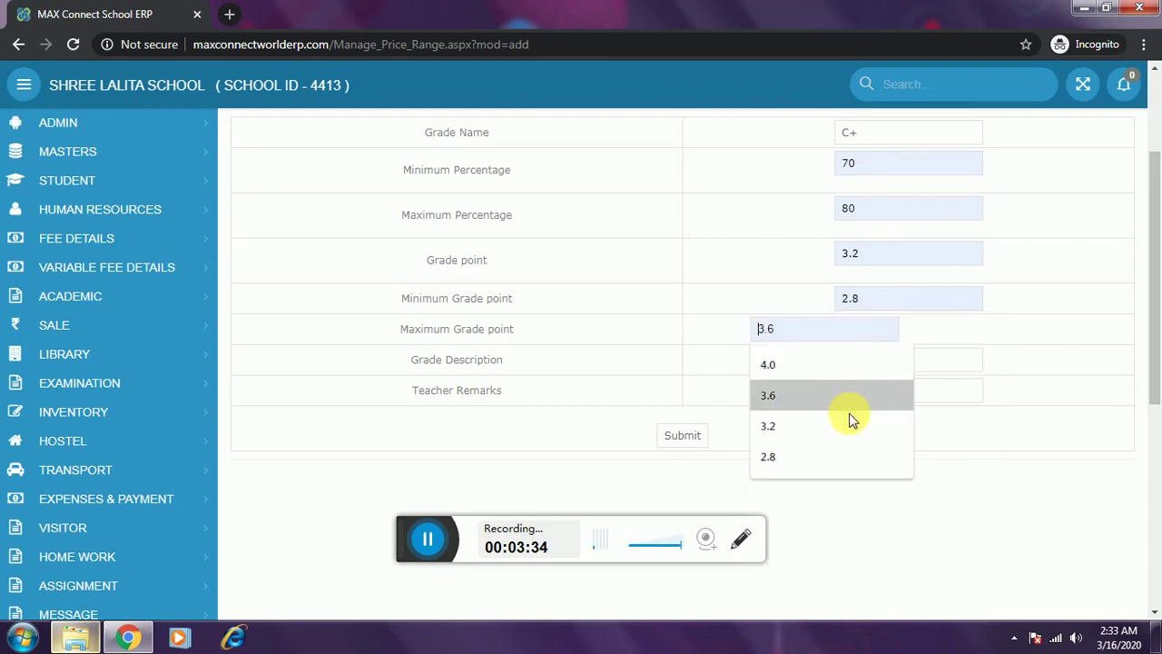
pyautogui.click(840, 426)
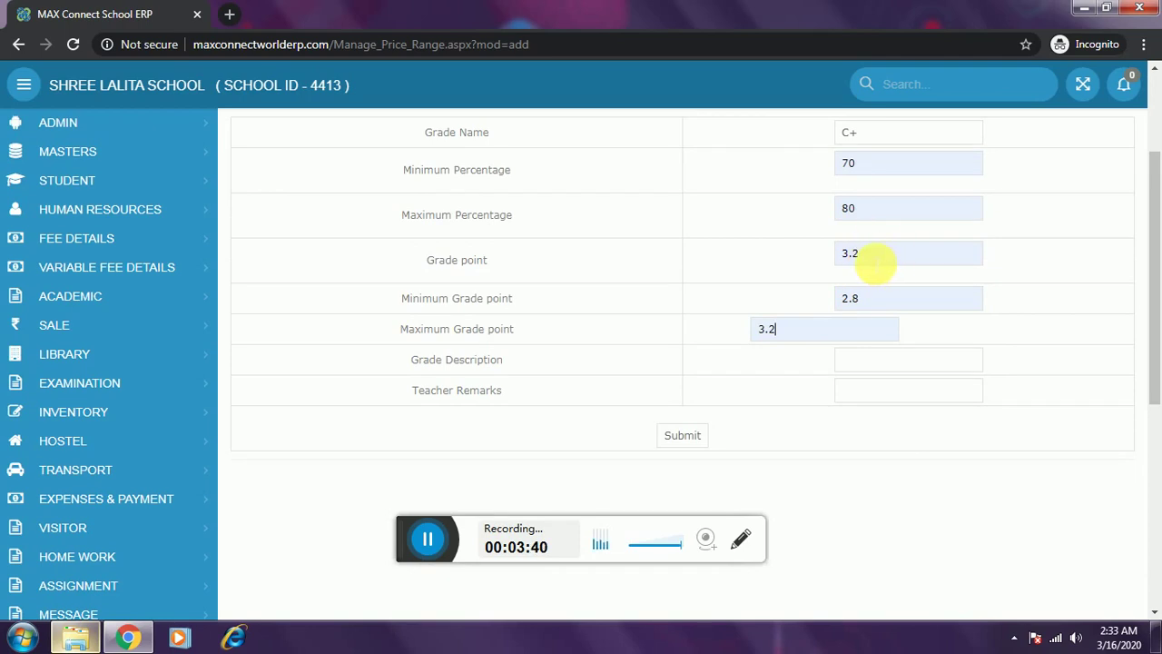
pyautogui.doubleClick(410, 298)
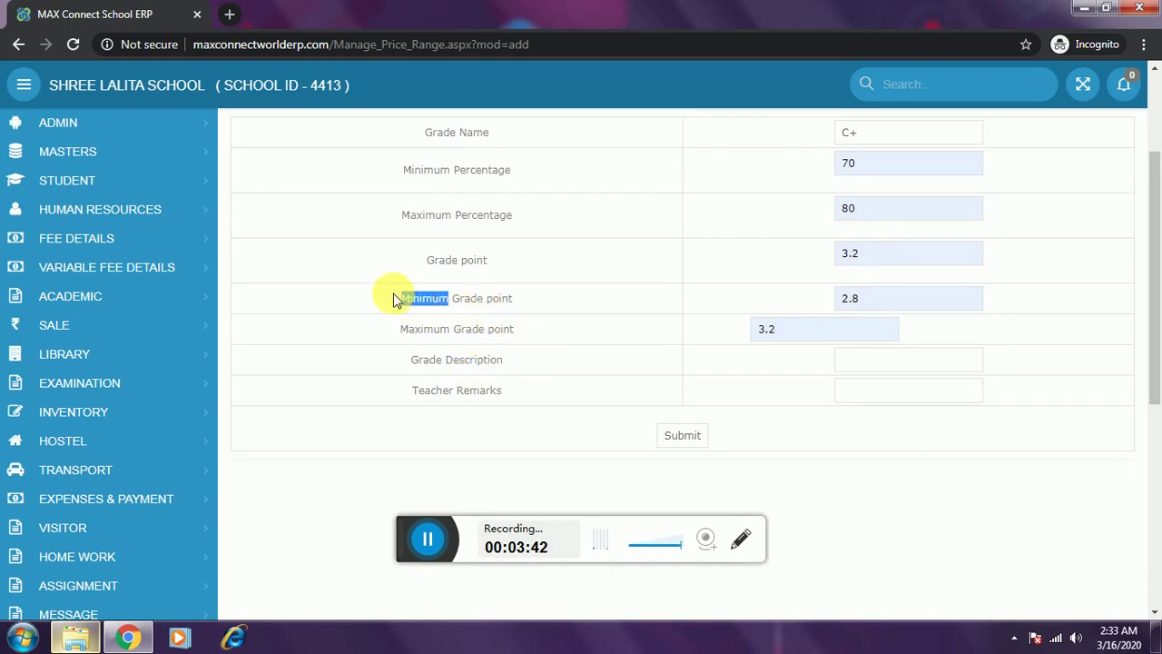
pyautogui.click(403, 296)
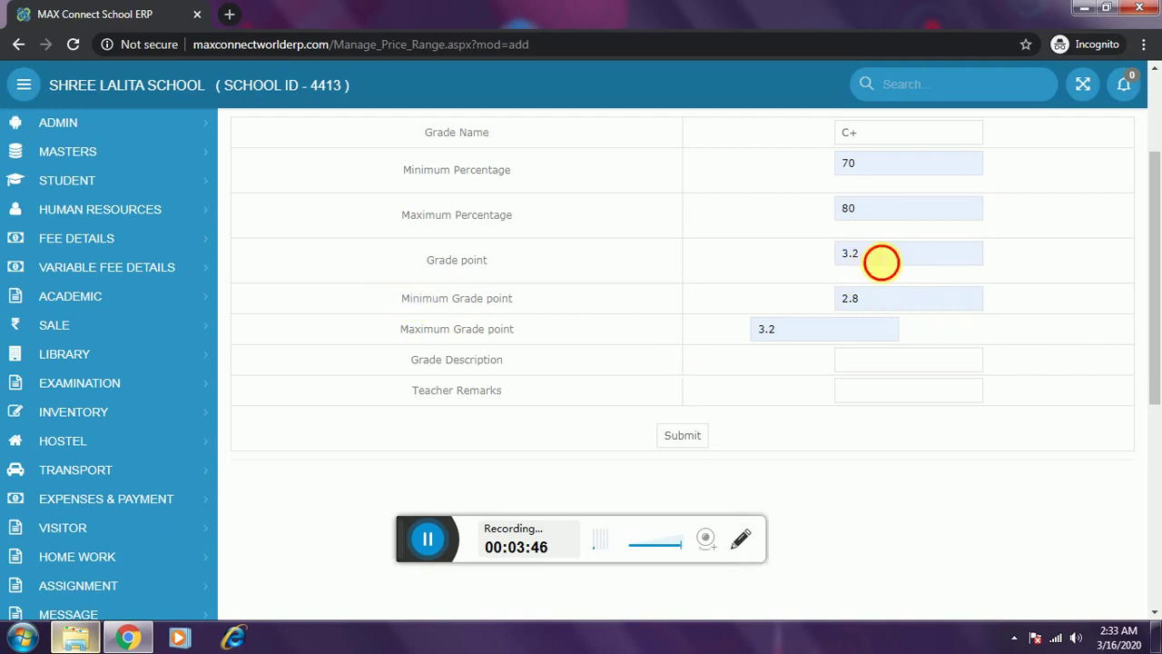
pyautogui.moveTo(881, 260); pyautogui.dragTo(850, 256)
pyautogui.click(903, 257)
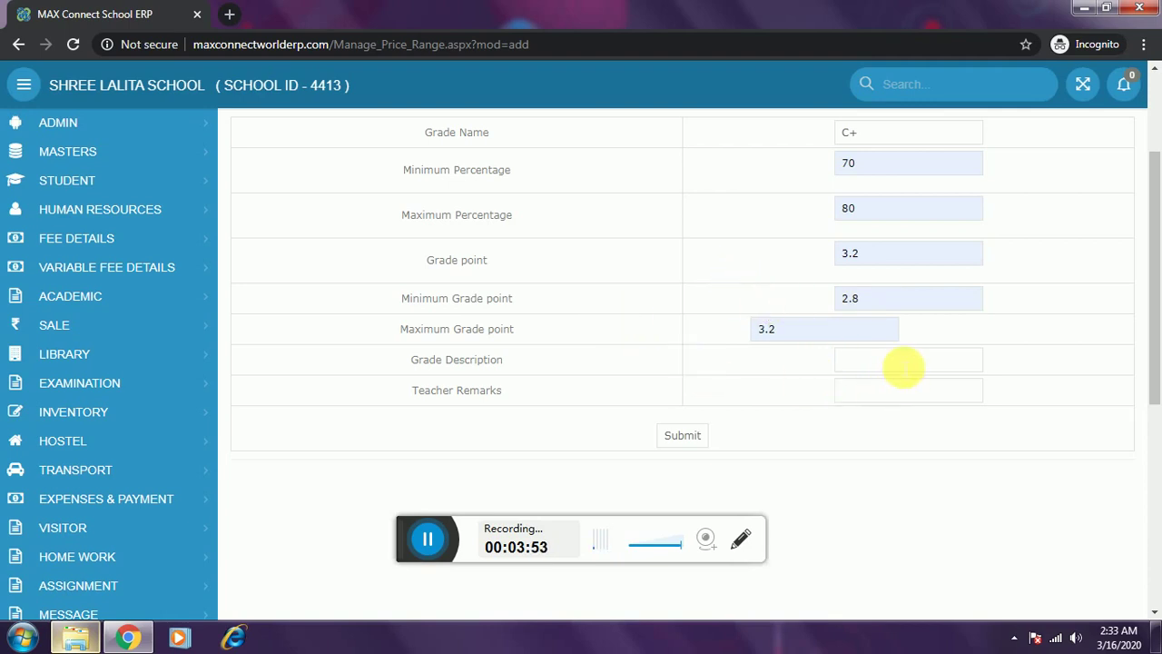
# Describe the C+ grade as Good with the teacher remark "Work Hard!" and submit it.
pyautogui.click(904, 367)
pyautogui.click(879, 485)
pyautogui.click(881, 392)
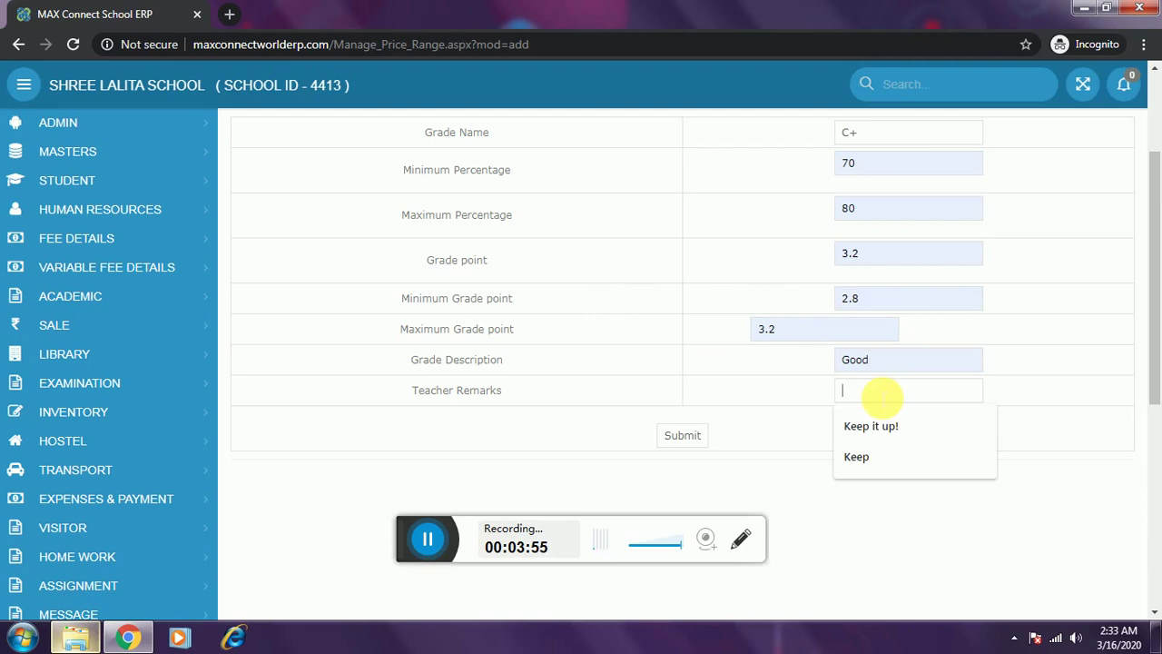
pyautogui.click(880, 396)
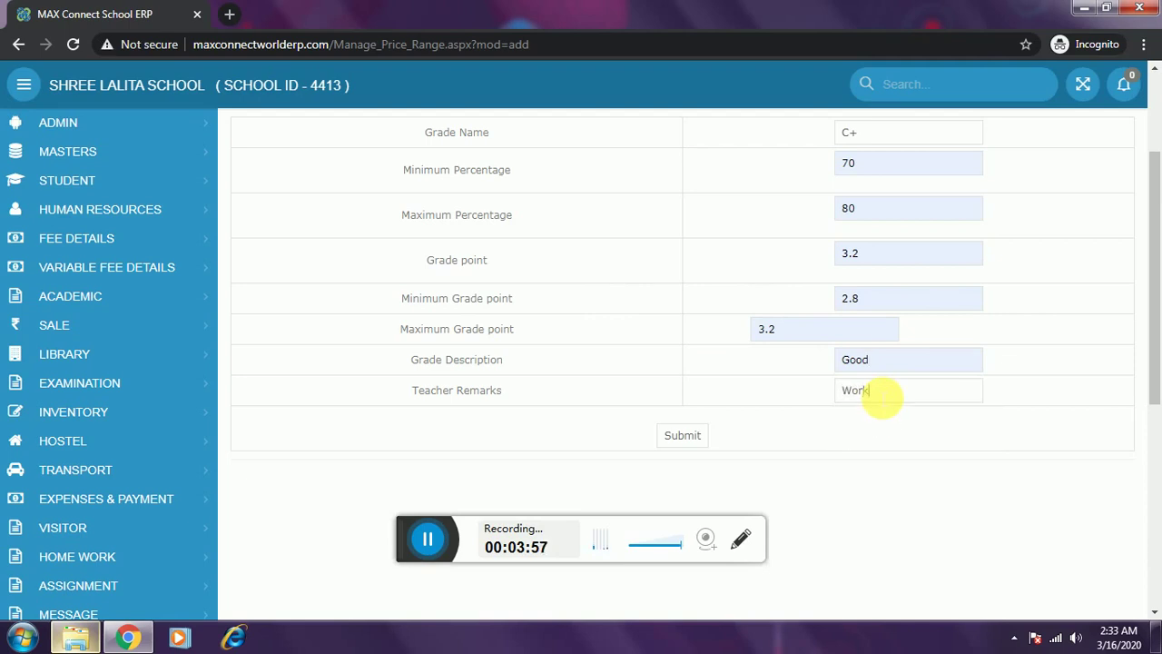
pyautogui.write('Work Hard!')
pyautogui.click(704, 433)
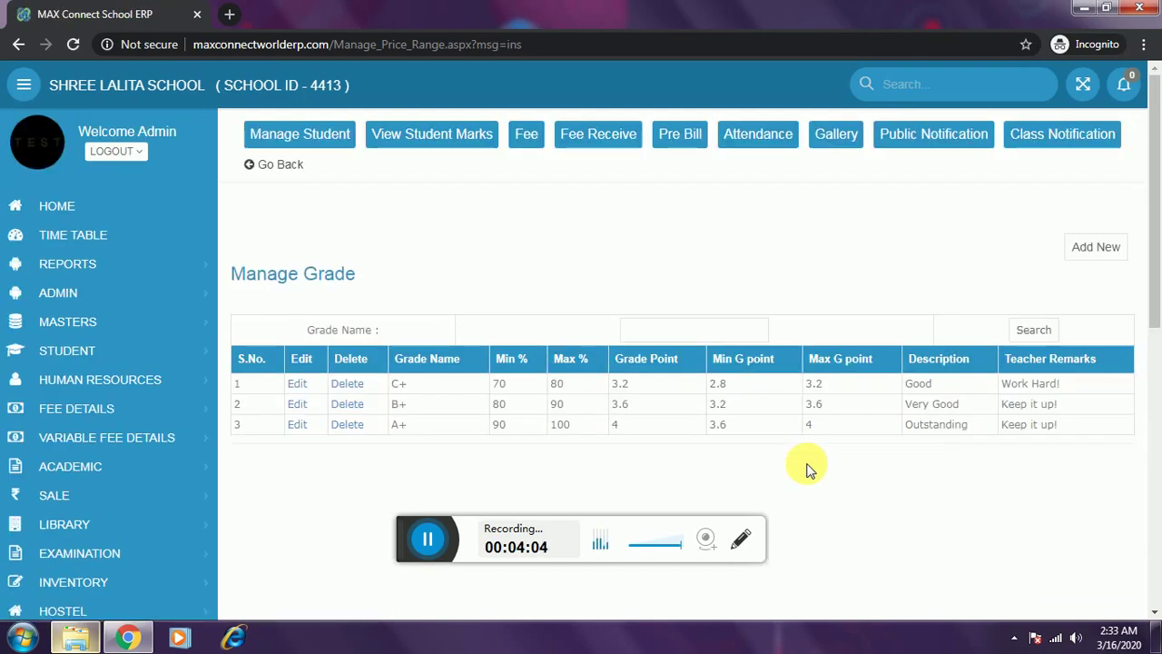
# Open the Personal Description page of the Examination module.
pyautogui.scroll(-4, 554, 301)
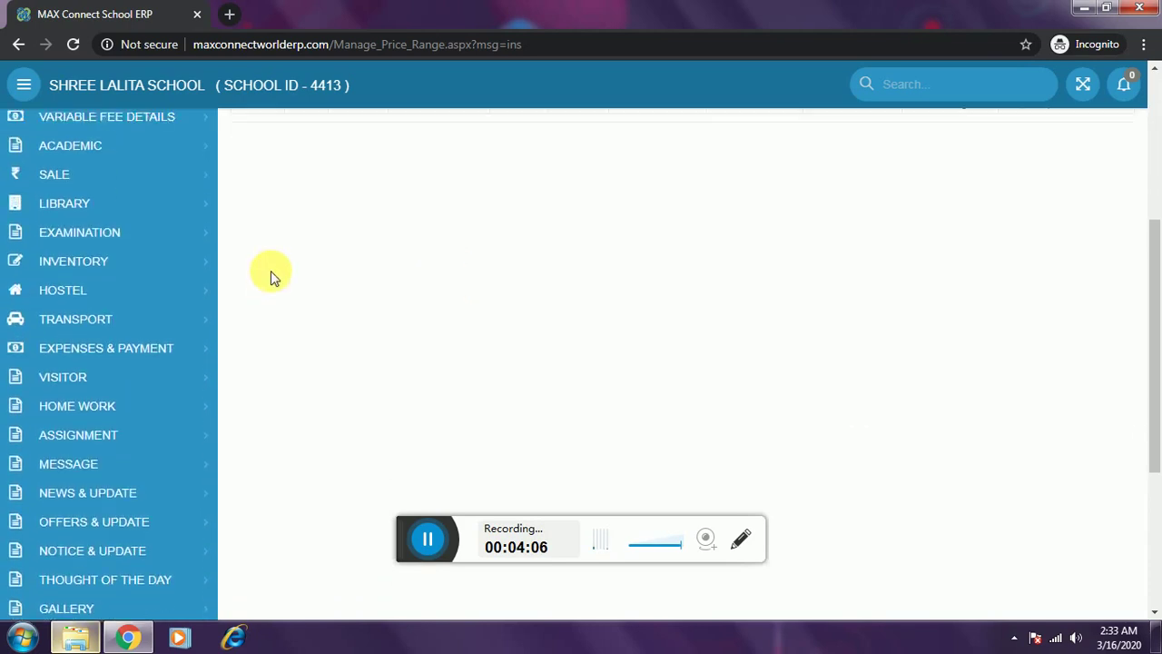
pyautogui.scroll(4, 176, 246)
pyautogui.scroll(-3, 155, 482)
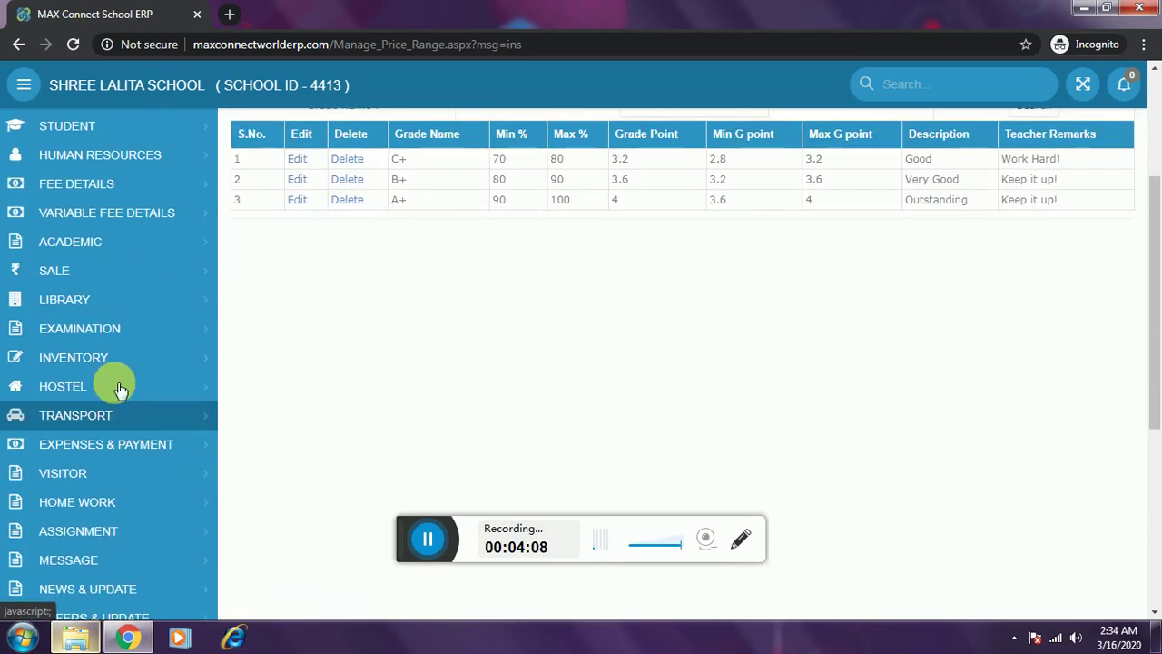
pyautogui.click(103, 296)
pyautogui.click(136, 382)
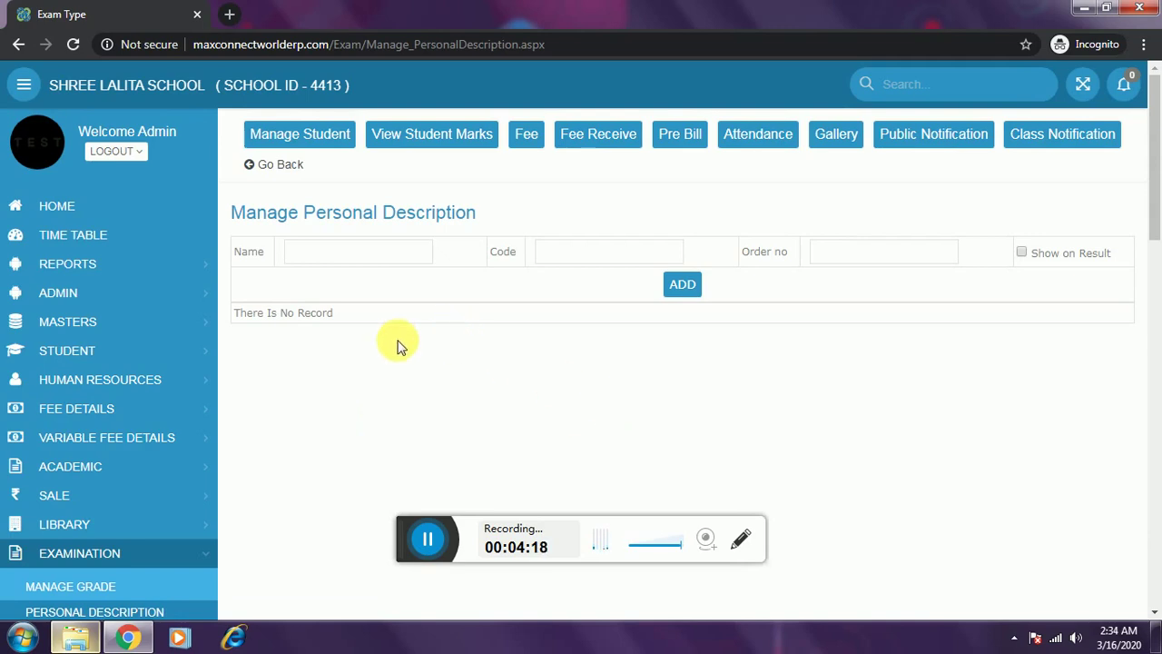
# Open the Show In Result settings of the Examination module.
pyautogui.scroll(-2, 399, 342)
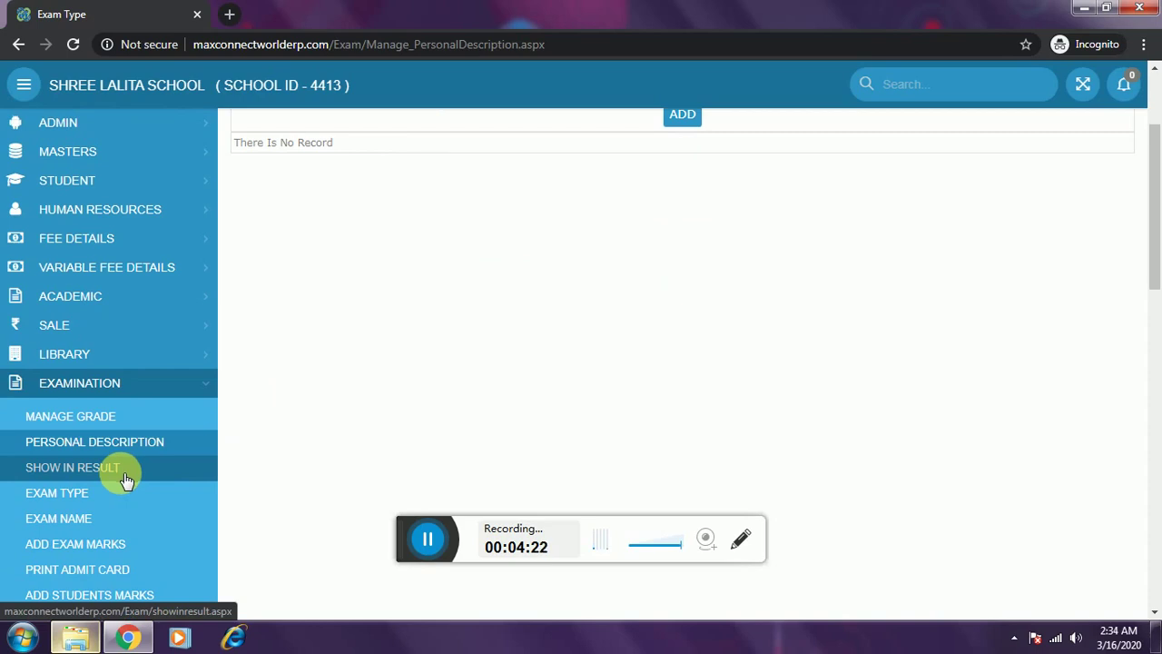
pyautogui.click(125, 477)
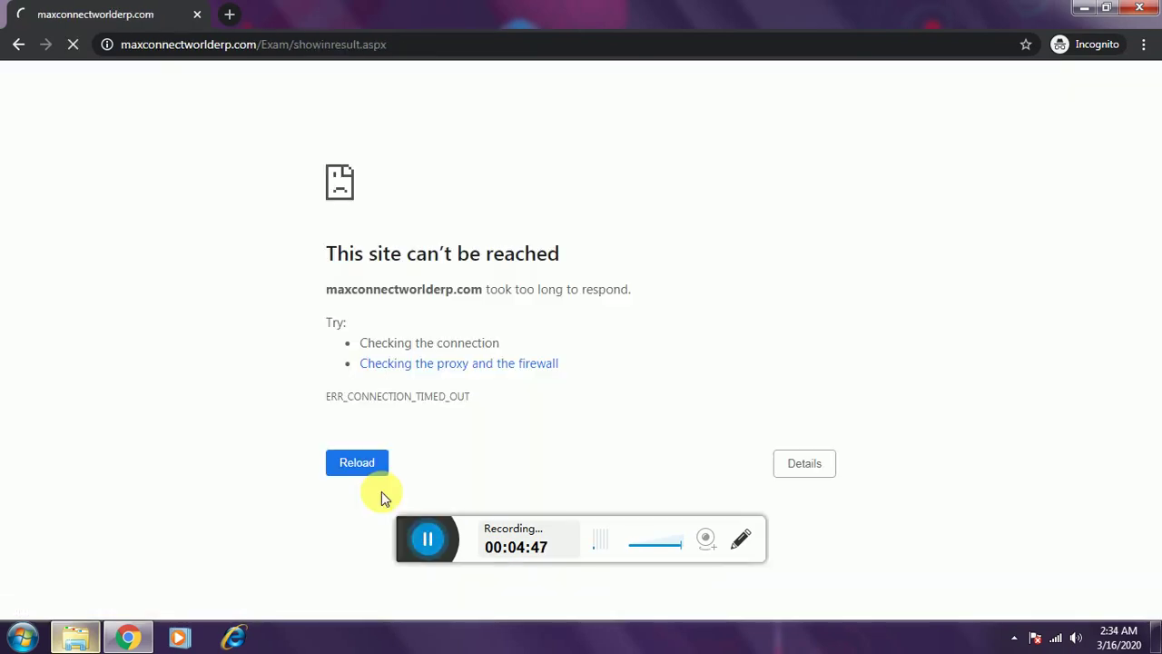
pyautogui.click(428, 539)
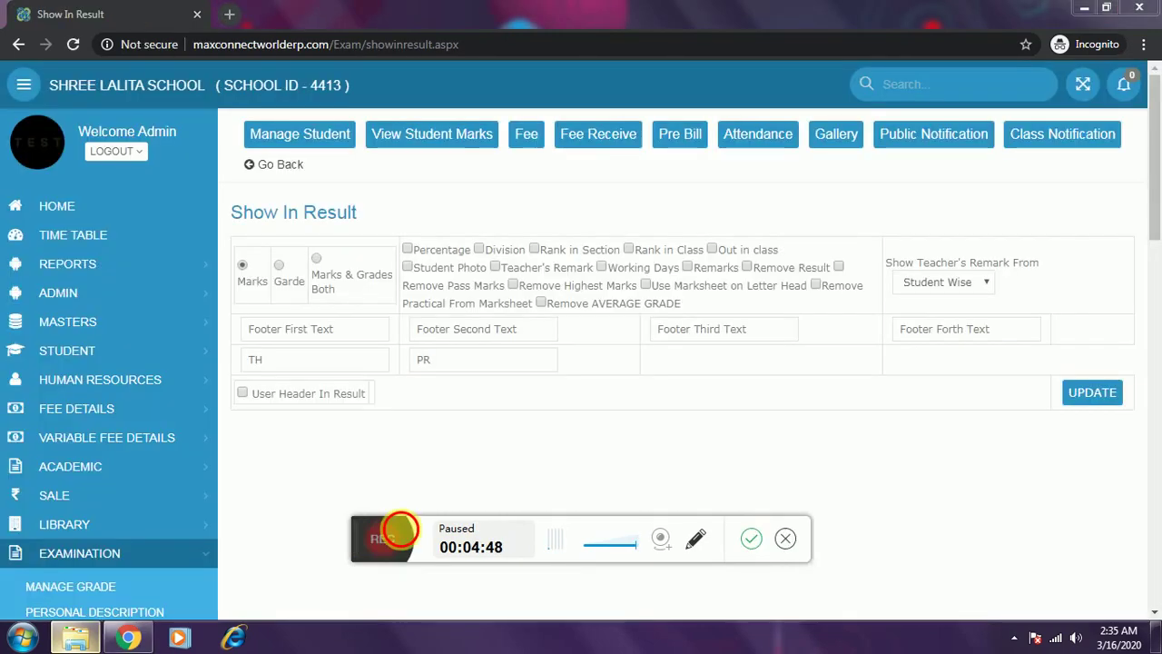
pyautogui.click(399, 533)
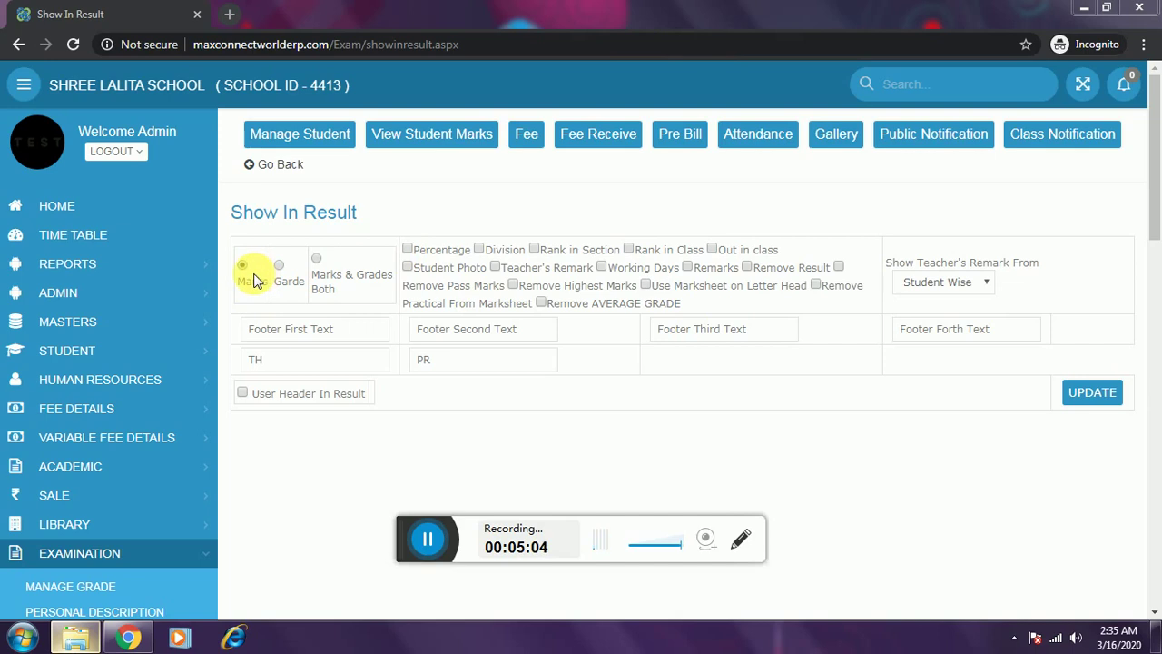
# Set results to show both marks and grades, include Percentage and Division, and enable Remove Highest Marks.
pyautogui.click(316, 272)
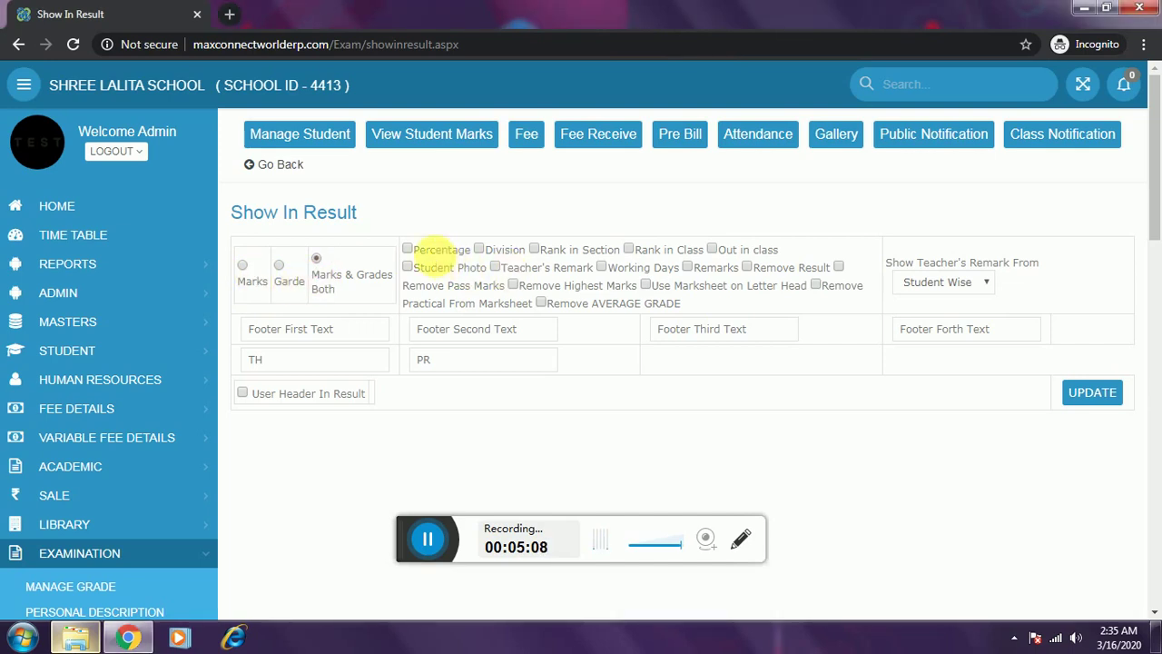
pyautogui.click(408, 249)
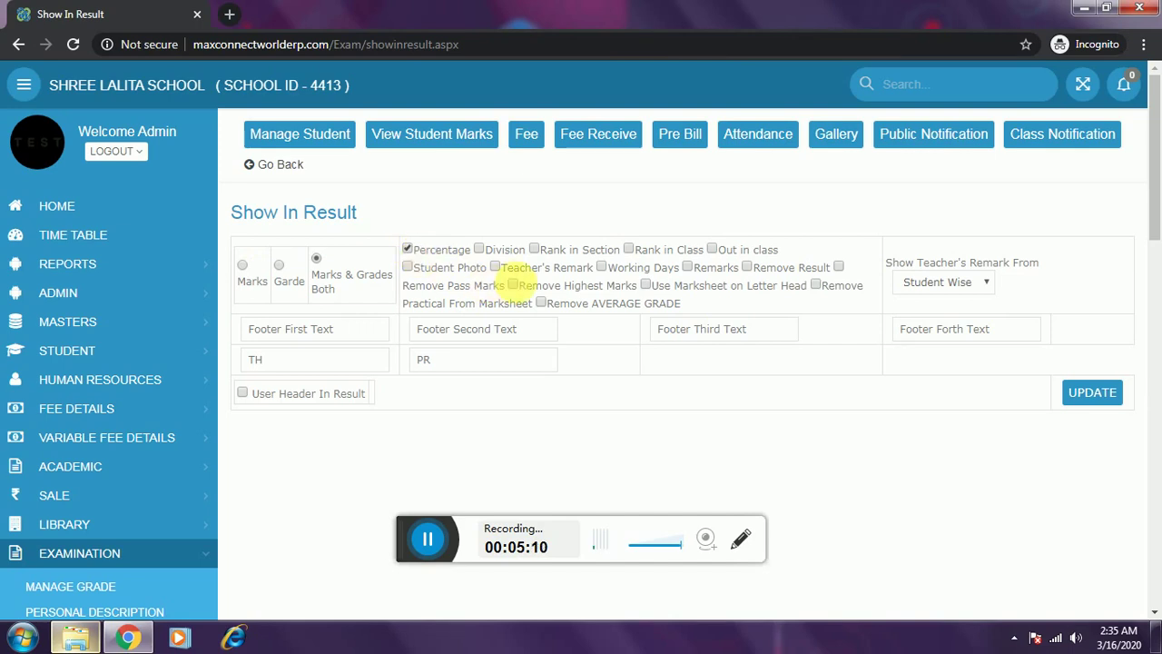
pyautogui.click(479, 248)
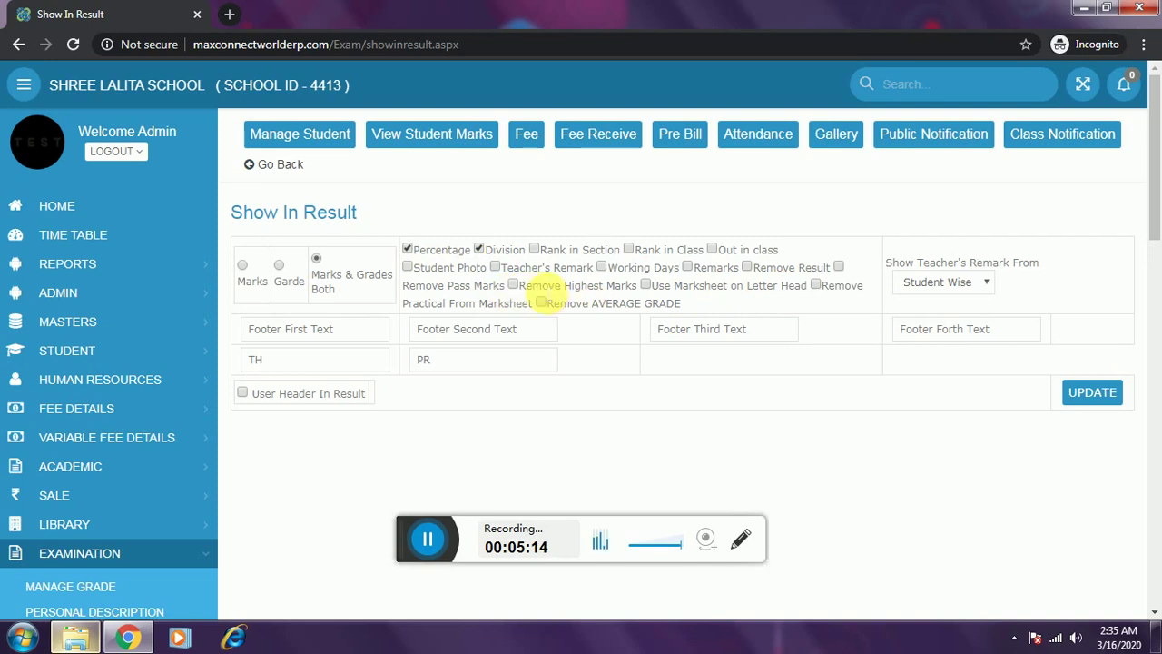
pyautogui.moveTo(519, 287); pyautogui.dragTo(563, 291)
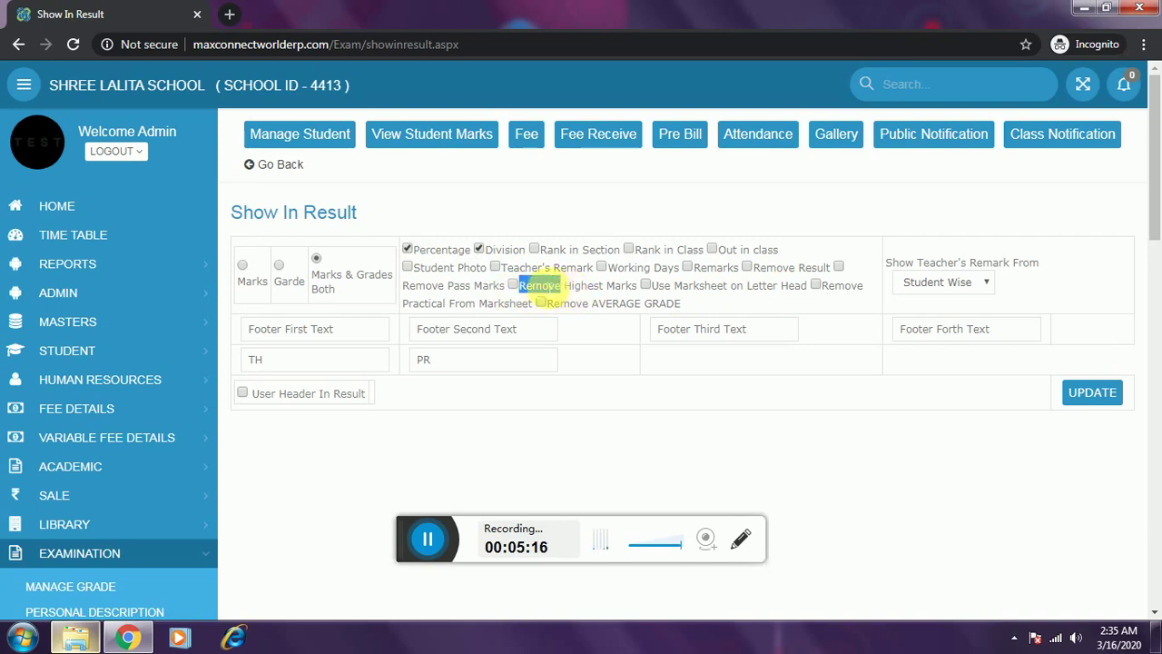
pyautogui.click(513, 285)
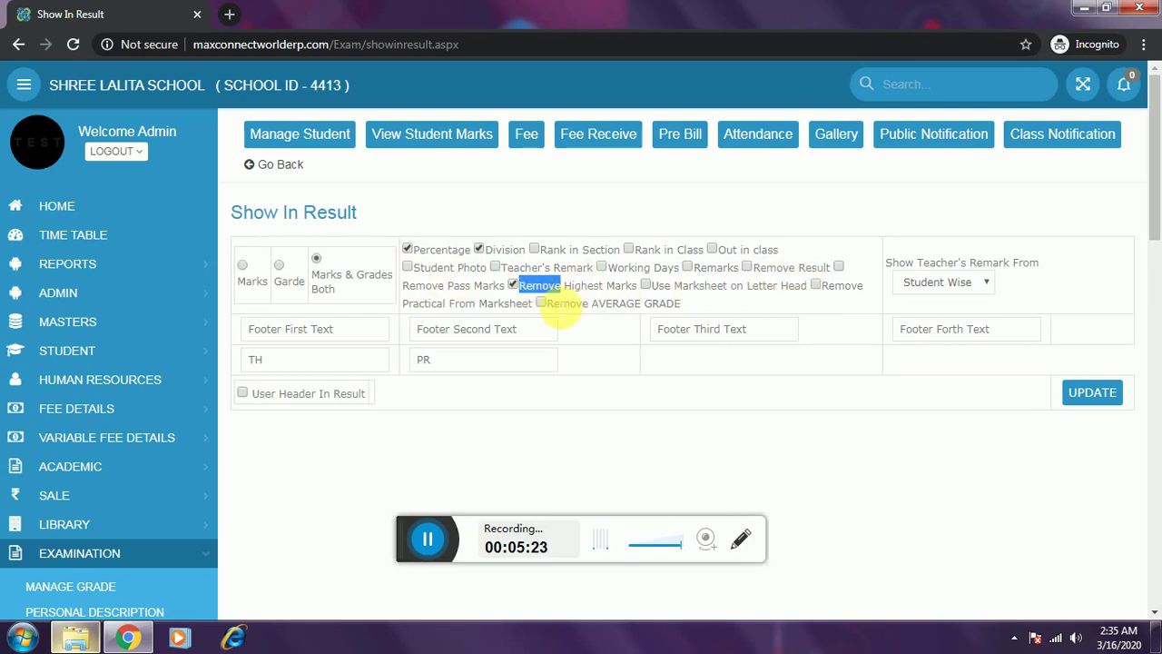
pyautogui.click(541, 303)
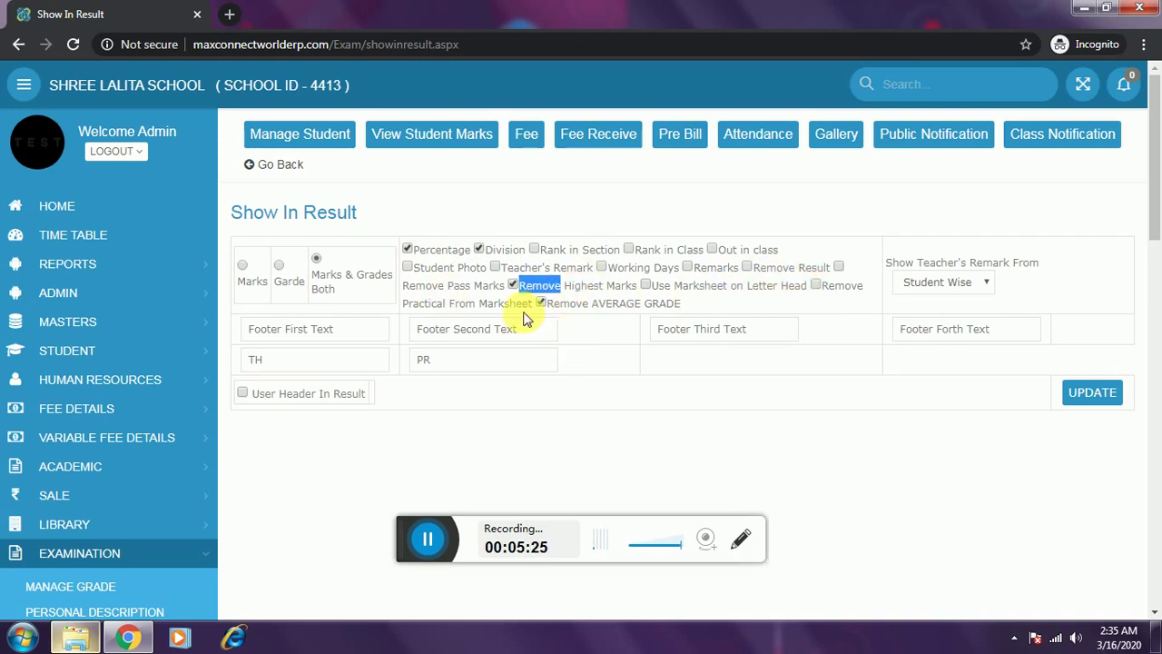
pyautogui.click(541, 304)
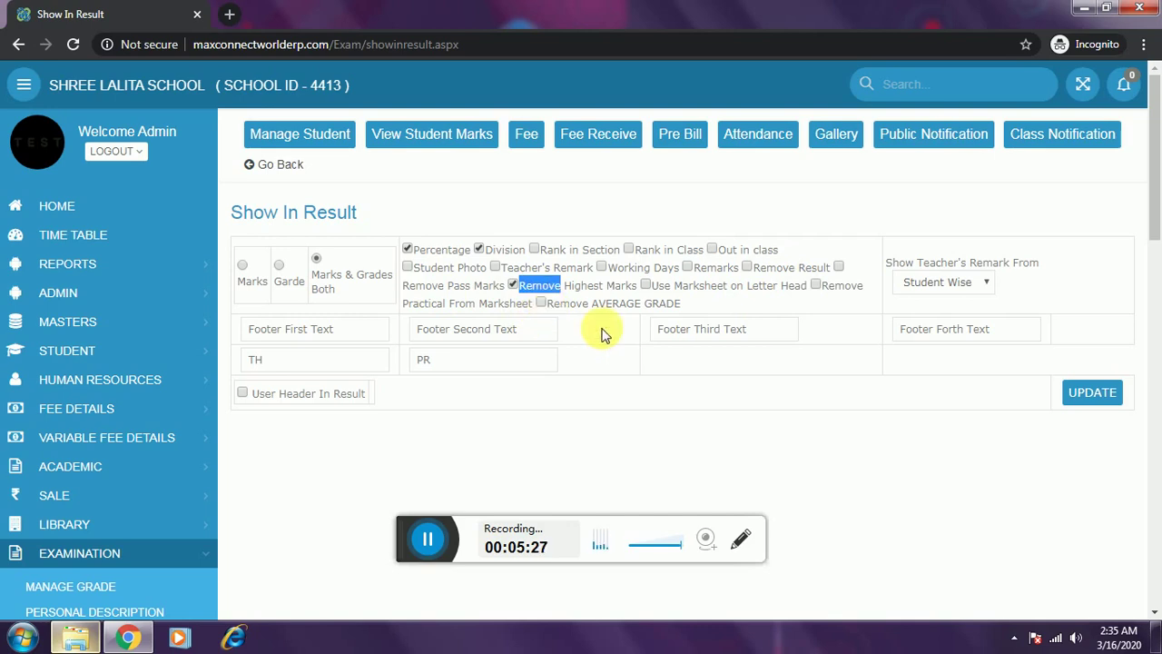
# Check the source options for the teacher's remark and include Rank in Class in the result.
pyautogui.click(337, 338)
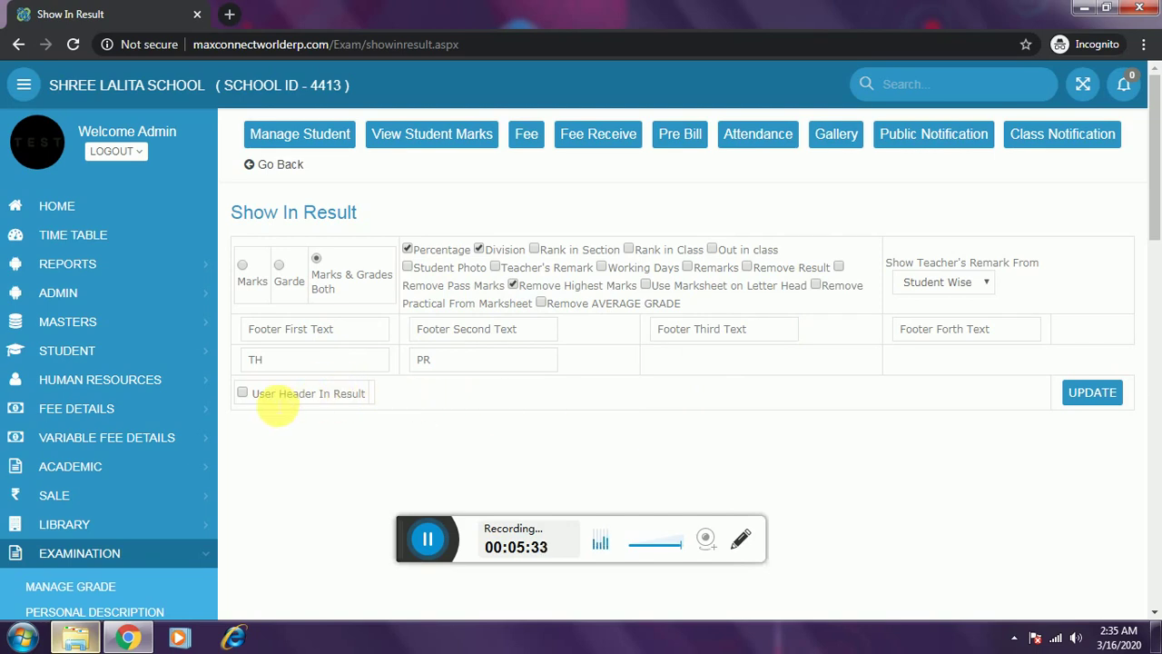
pyautogui.click(918, 282)
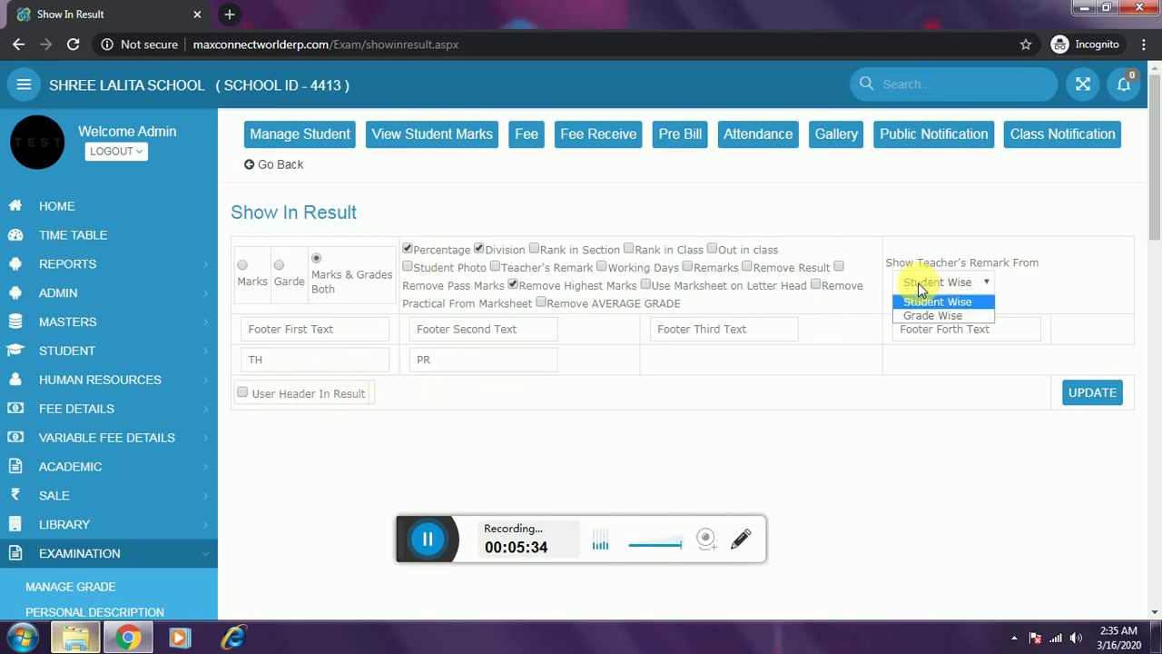
pyautogui.click(920, 284)
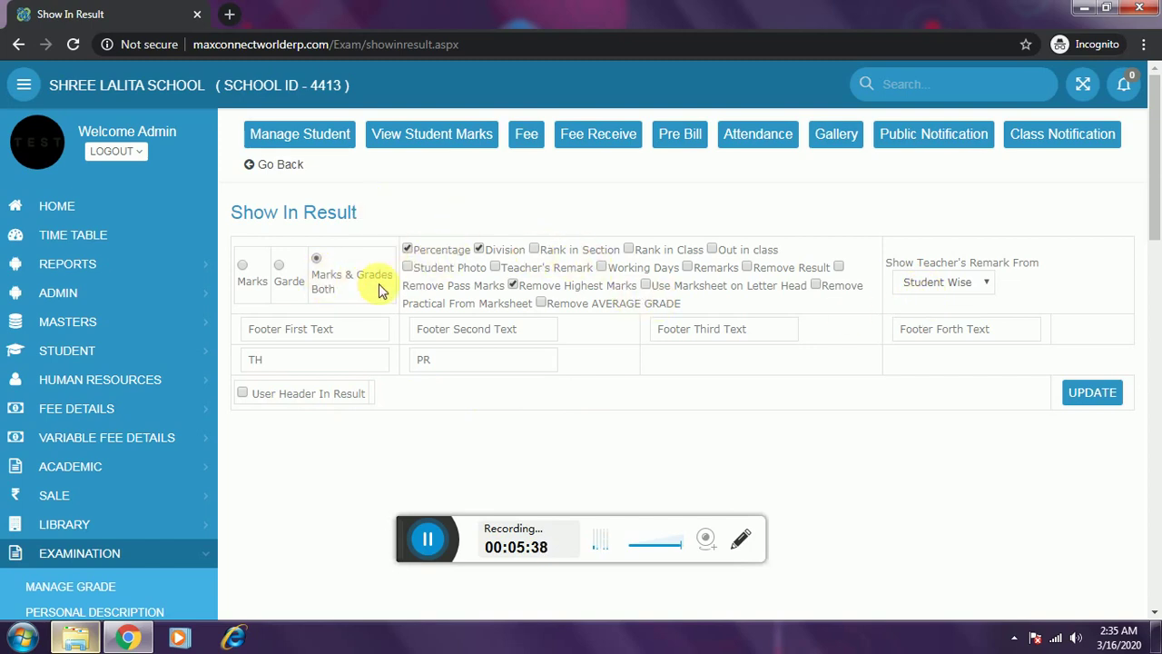
pyautogui.click(628, 250)
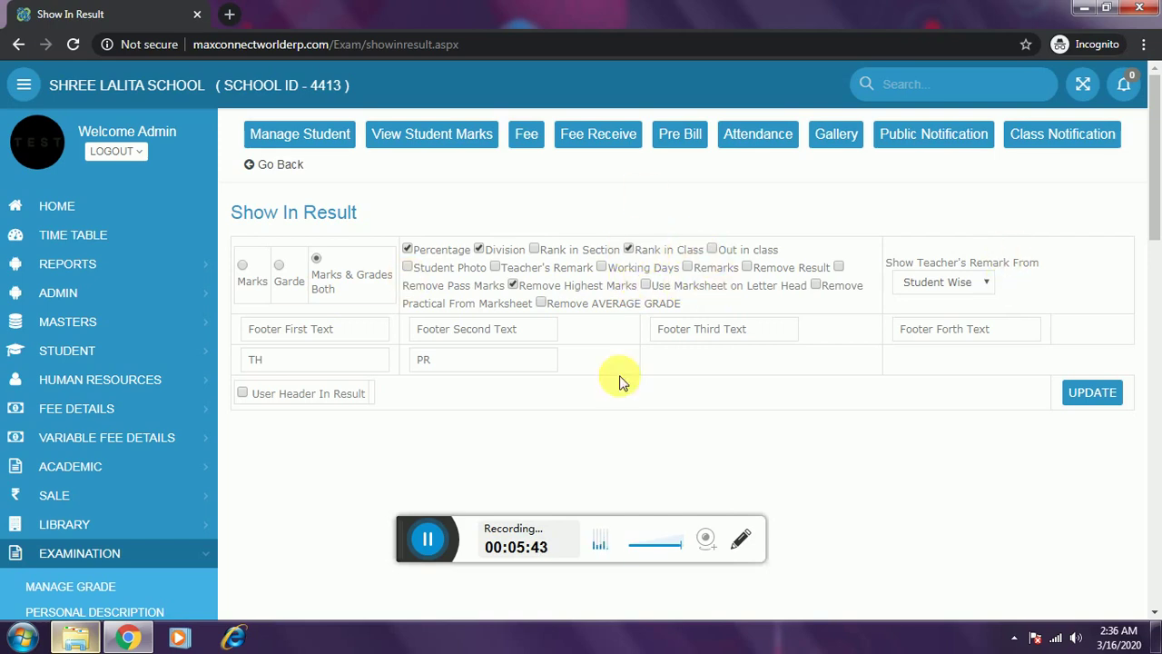
# Include Rank in Section in the result and save the Show In Result settings.
pyautogui.click(535, 251)
pyautogui.click(1116, 396)
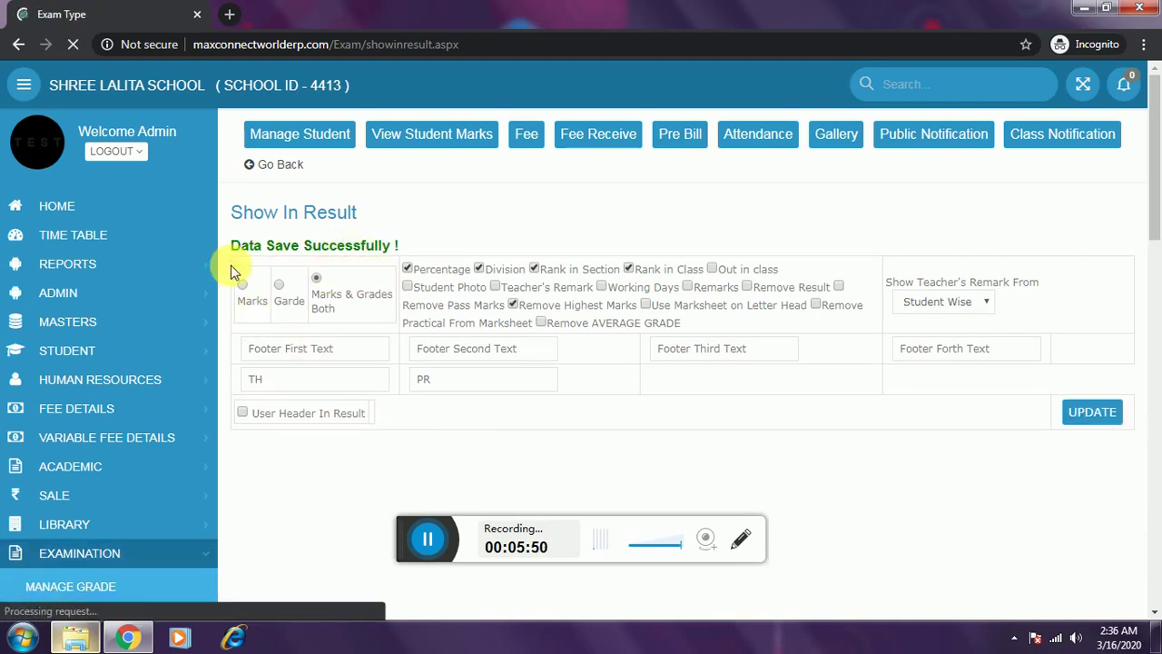
# On the Exam Type page, delete the existing exam types 1st Terminal and 2nd Terminal.
pyautogui.scroll(-2, 13, 427)
pyautogui.scroll(2, 13, 435)
pyautogui.scroll(-2, 22, 433)
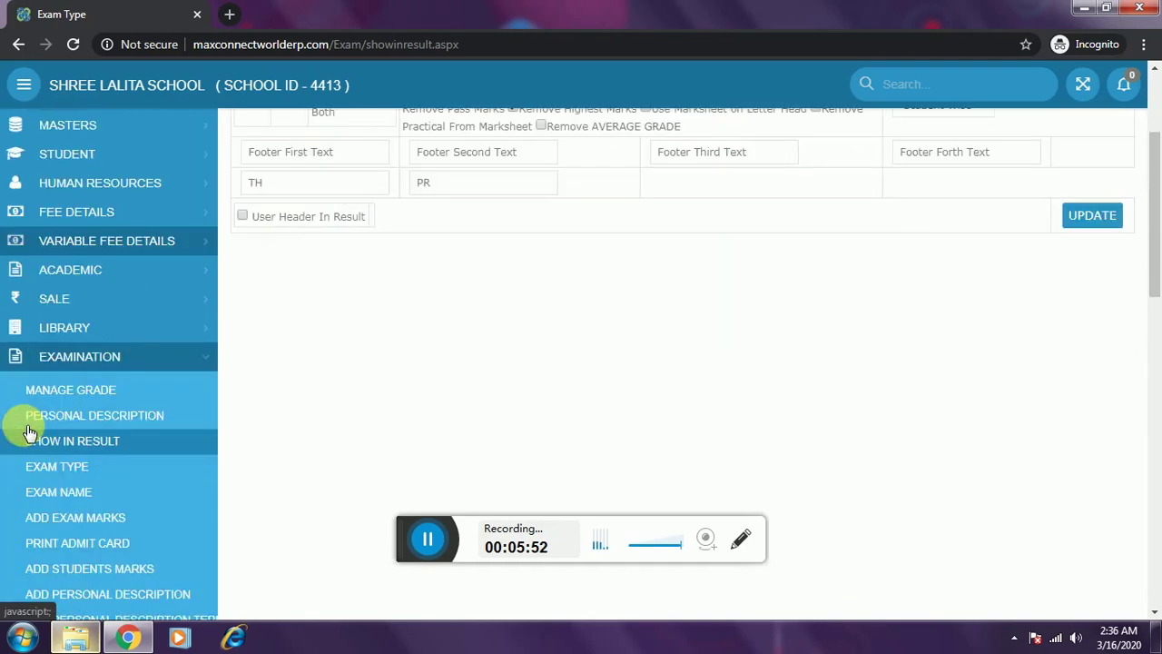
pyautogui.scroll(-1, 36, 426)
pyautogui.click(78, 409)
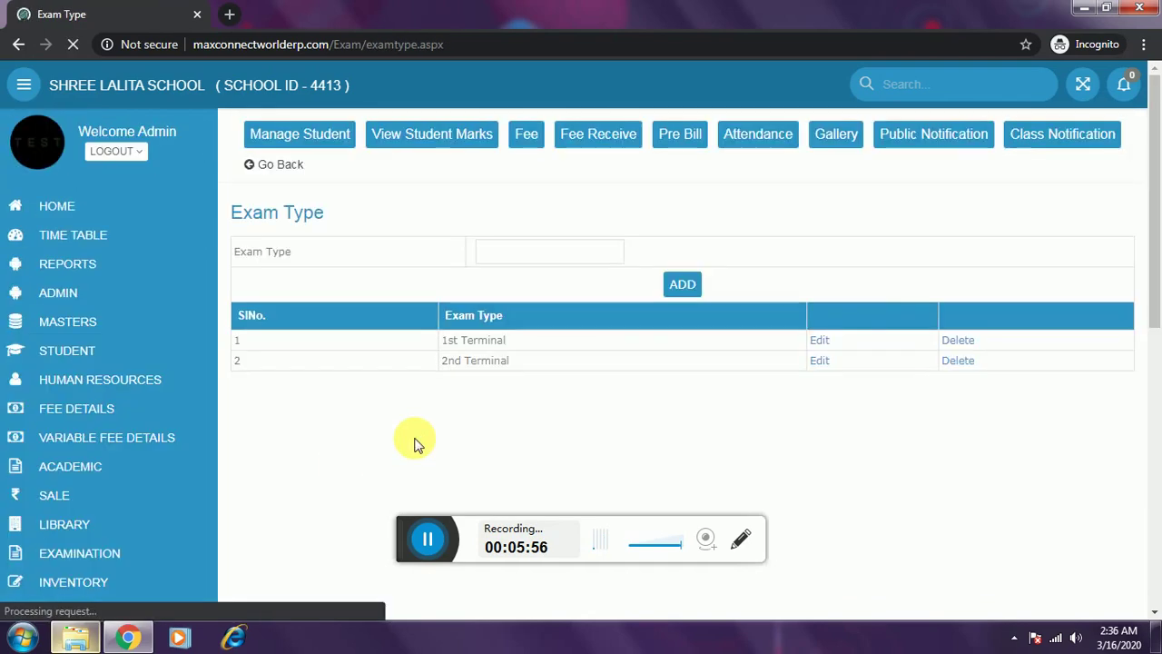
pyautogui.click(958, 340)
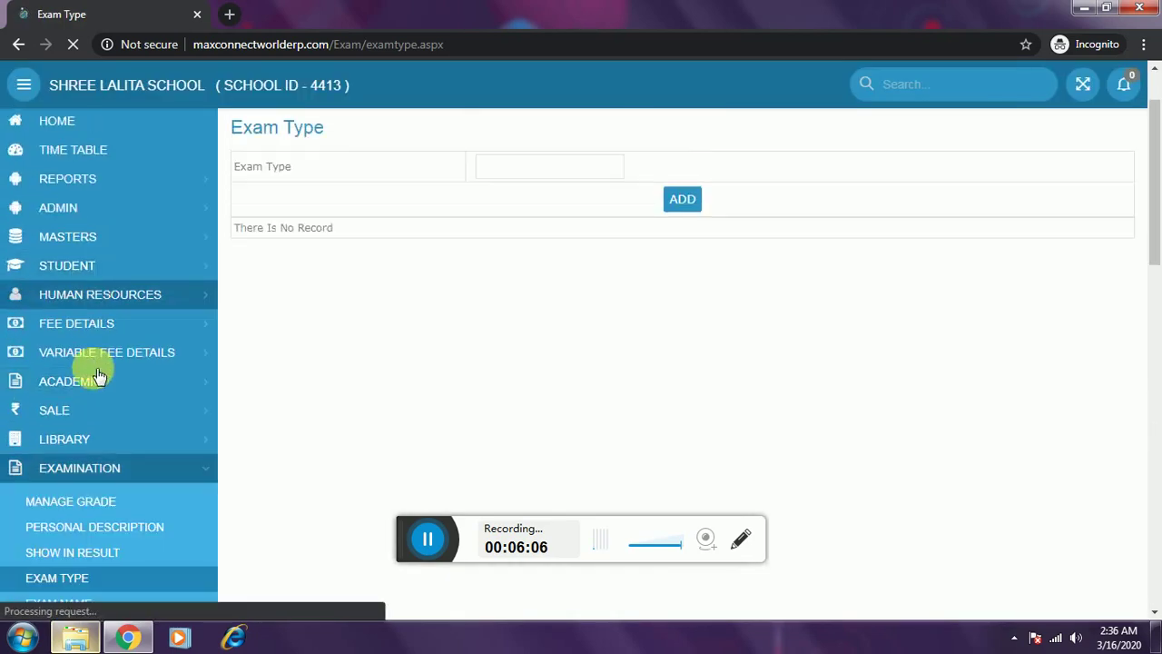
# Look at the Exam Name form of the Examination module and return to the Exam Type page.
pyautogui.scroll(-3, 90, 417)
pyautogui.click(72, 436)
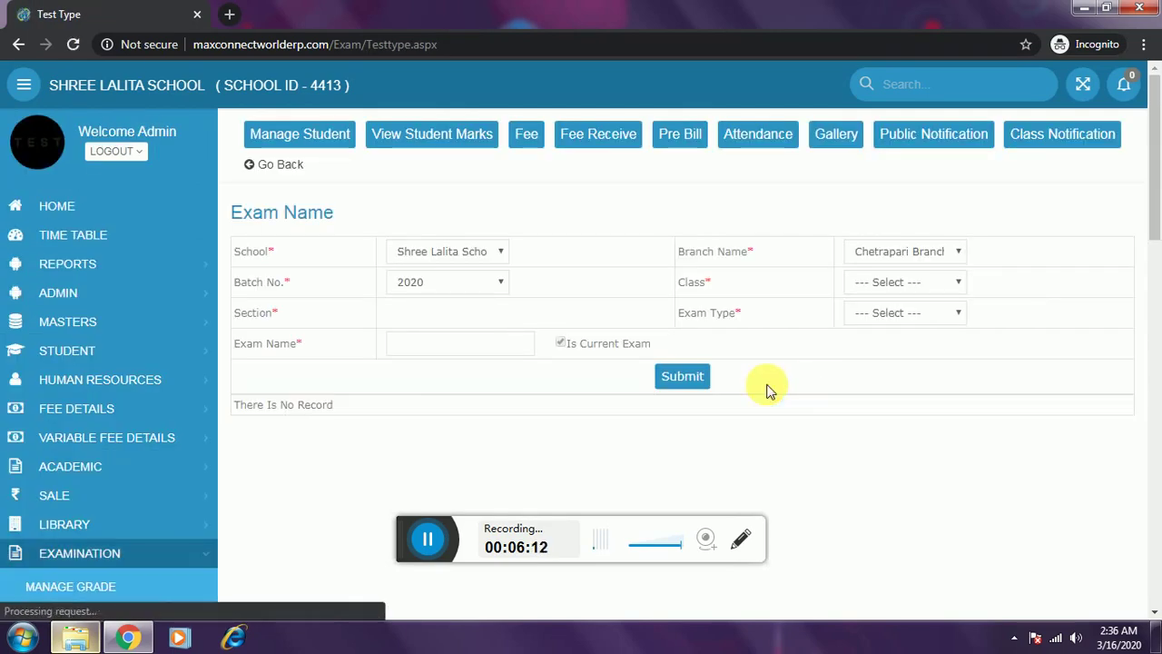
pyautogui.scroll(-3, 170, 458)
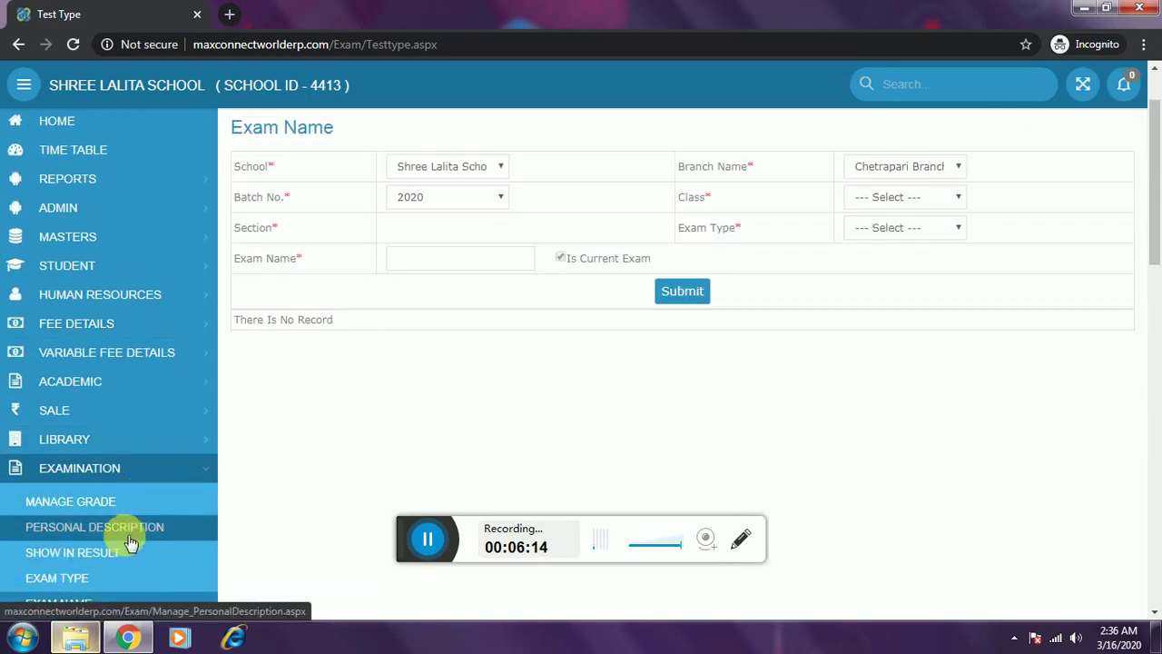
pyautogui.click(116, 493)
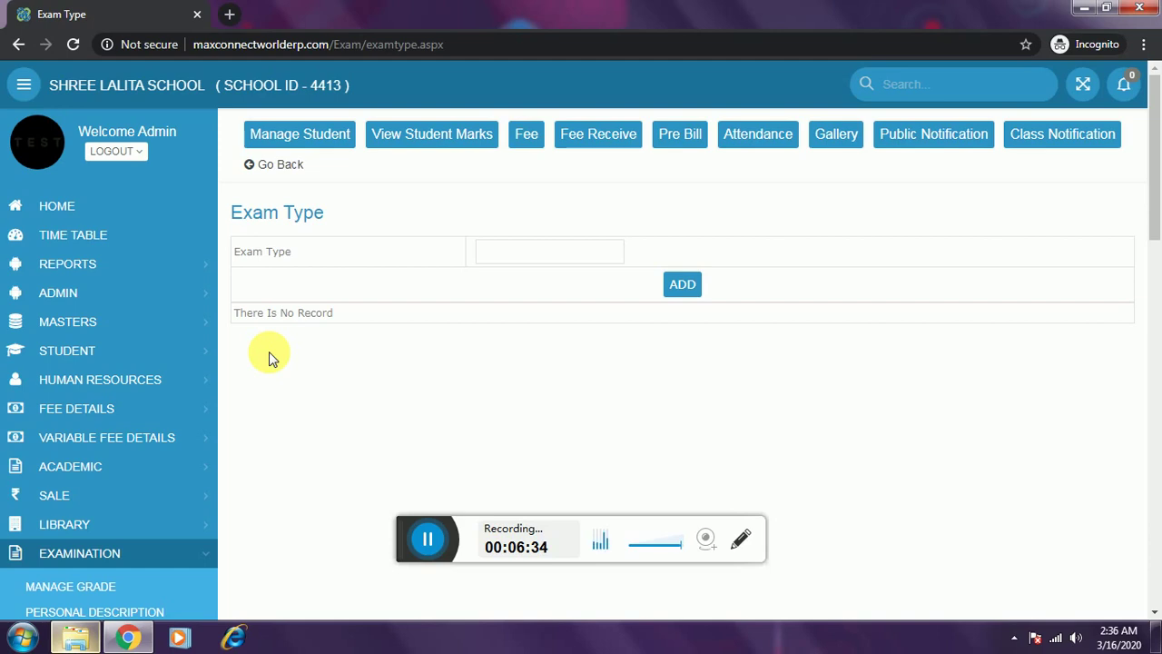
# Add the exam type Terminal.
pyautogui.click(520, 258)
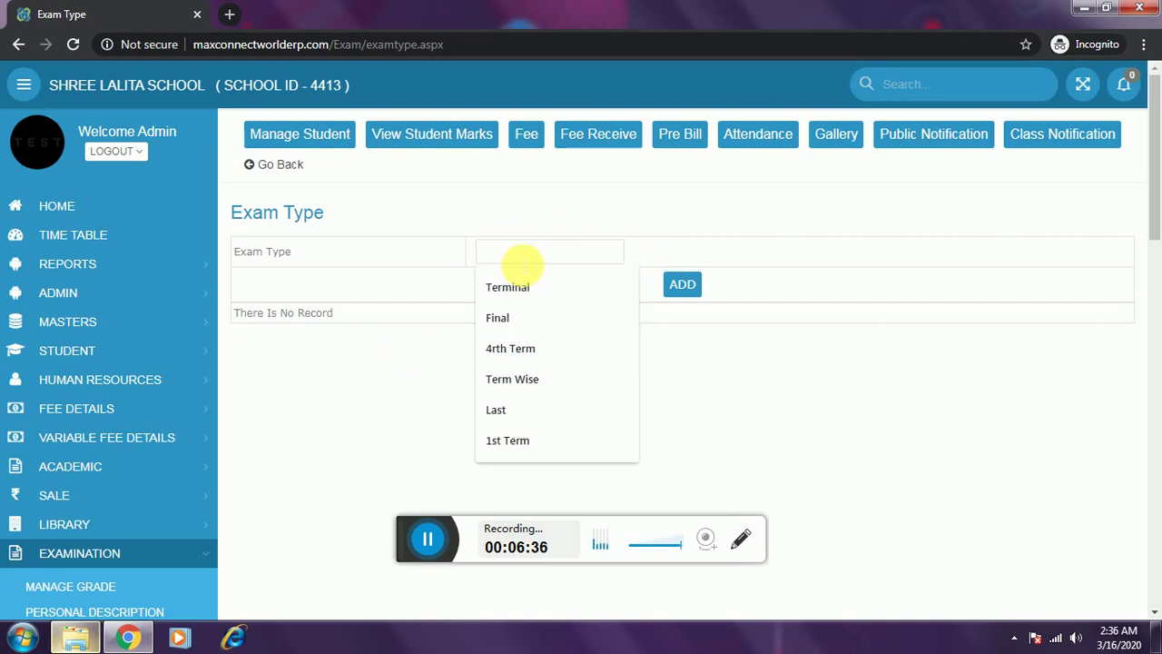
pyautogui.click(519, 286)
pyautogui.click(679, 284)
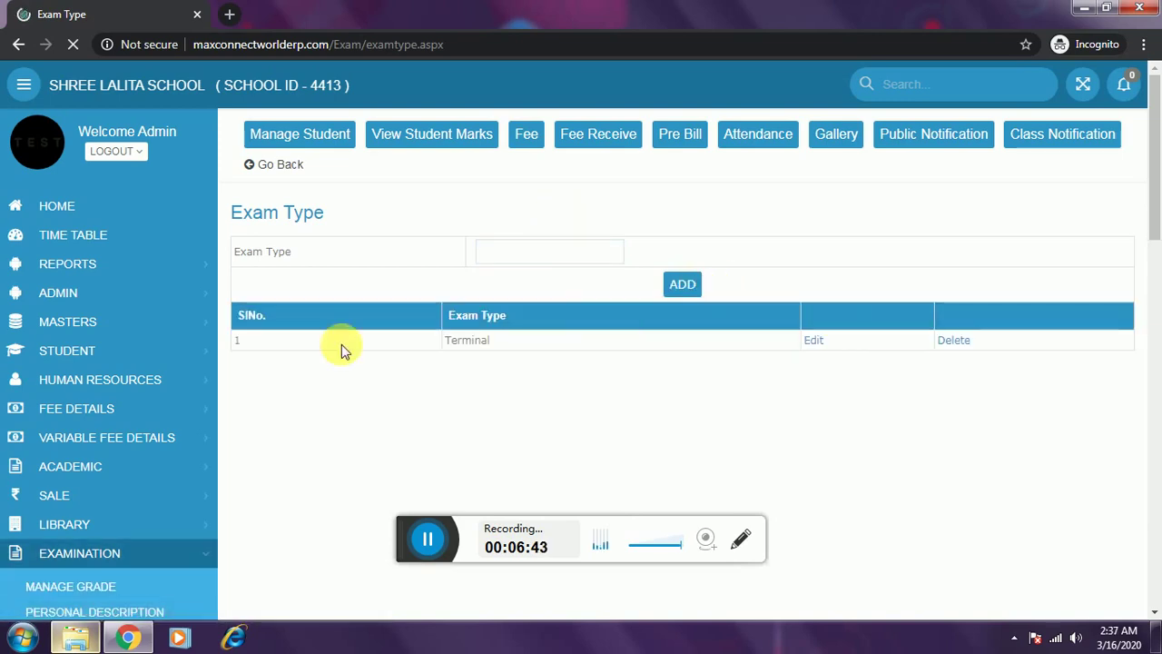
# On the Exam Name page, add the exam First Term for class X, section A, with exam type Terminal.
pyautogui.scroll(-2, 63, 391)
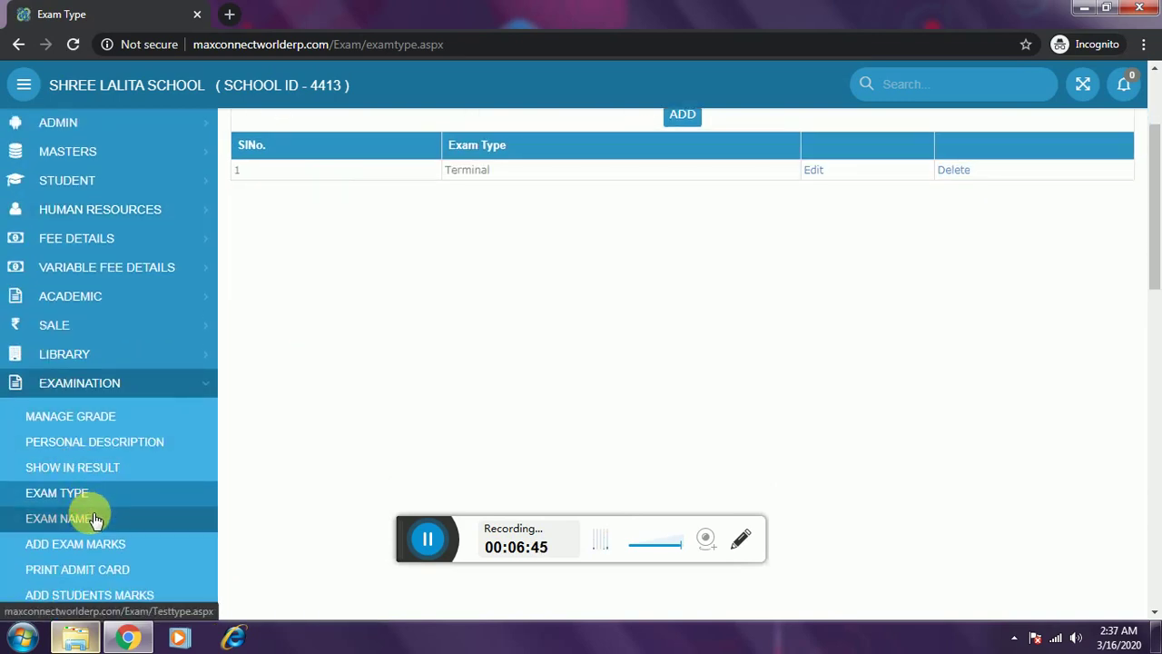
pyautogui.click(95, 519)
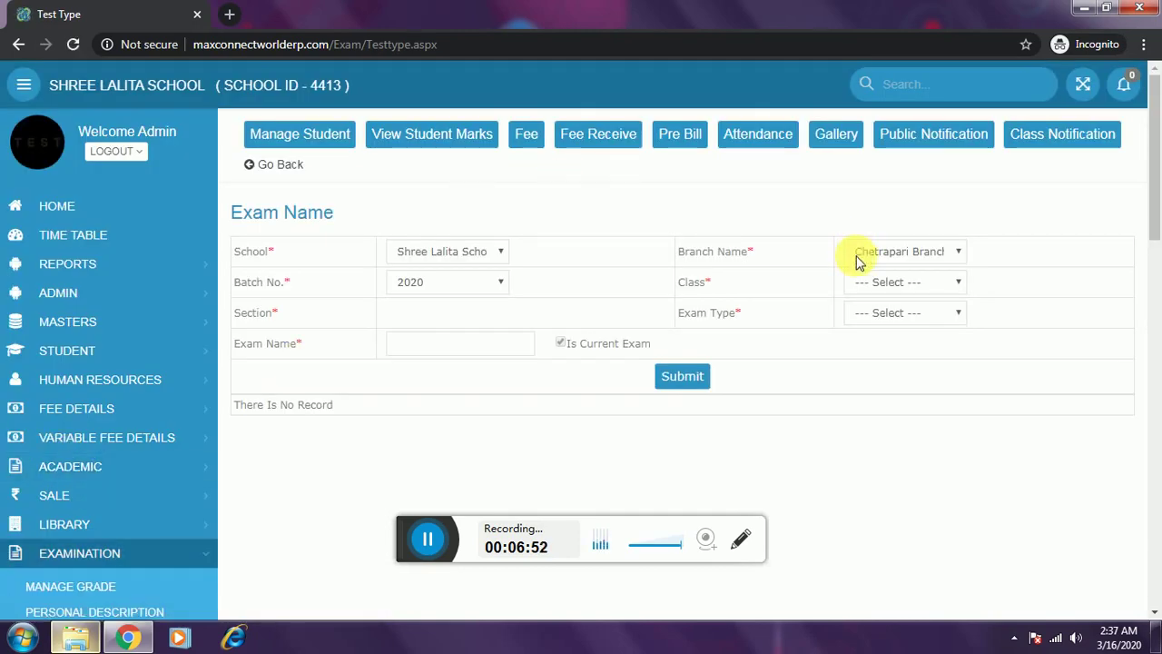
pyautogui.click(871, 281)
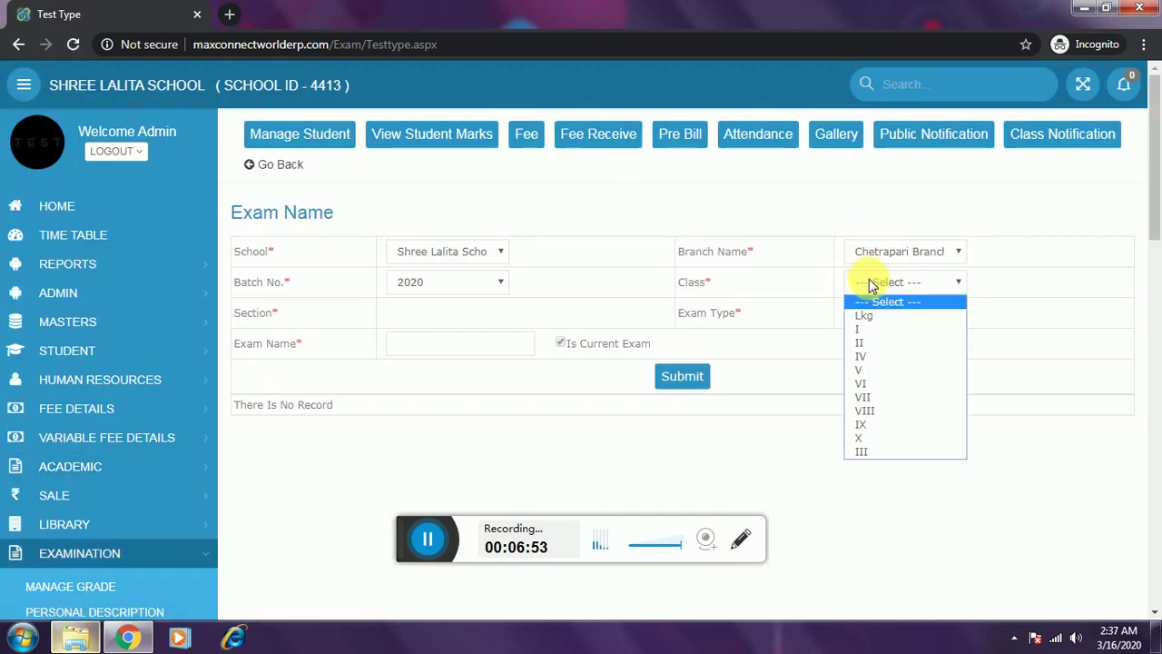
pyautogui.click(861, 438)
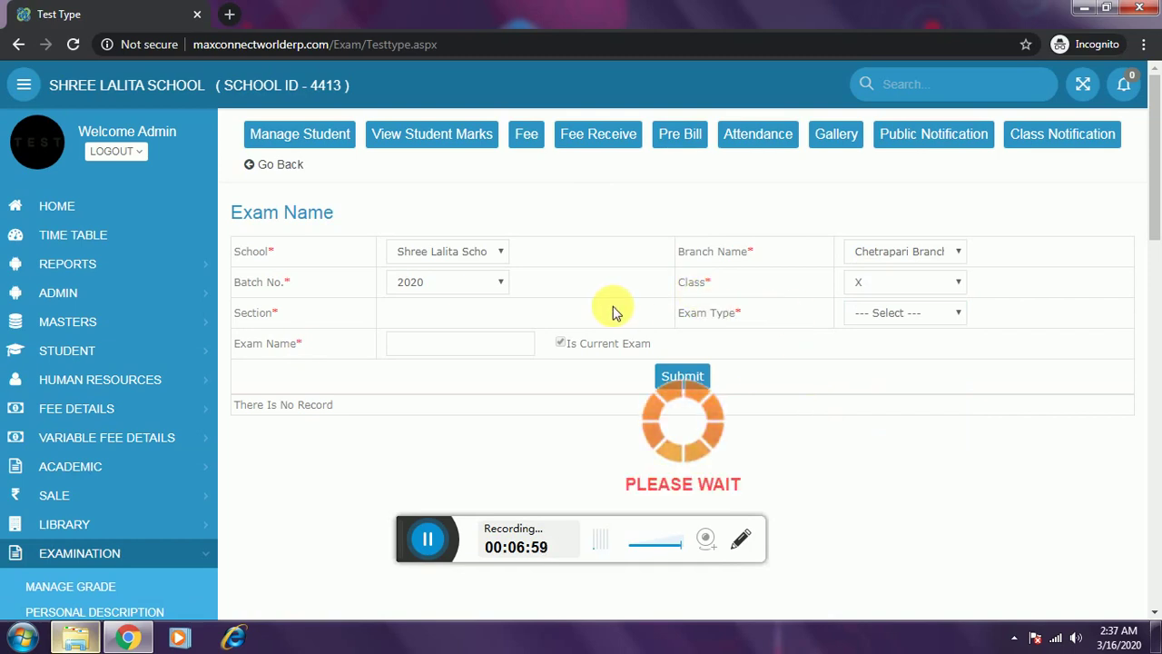
pyautogui.click(414, 315)
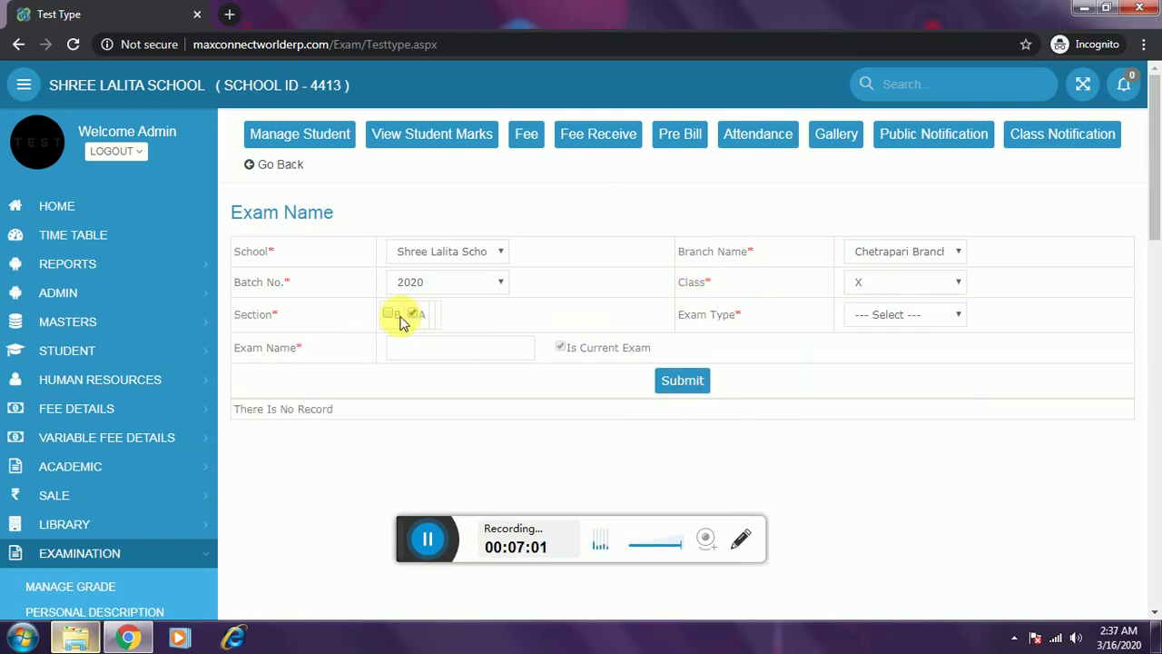
pyautogui.click(885, 314)
pyautogui.click(874, 349)
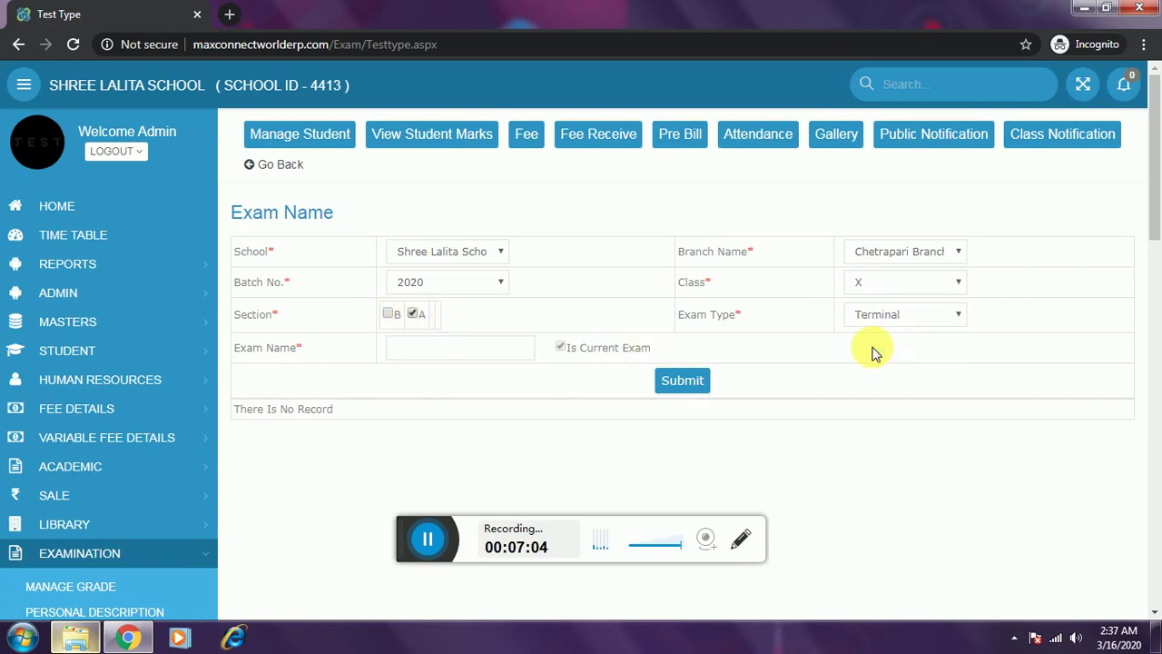
pyautogui.click(414, 349)
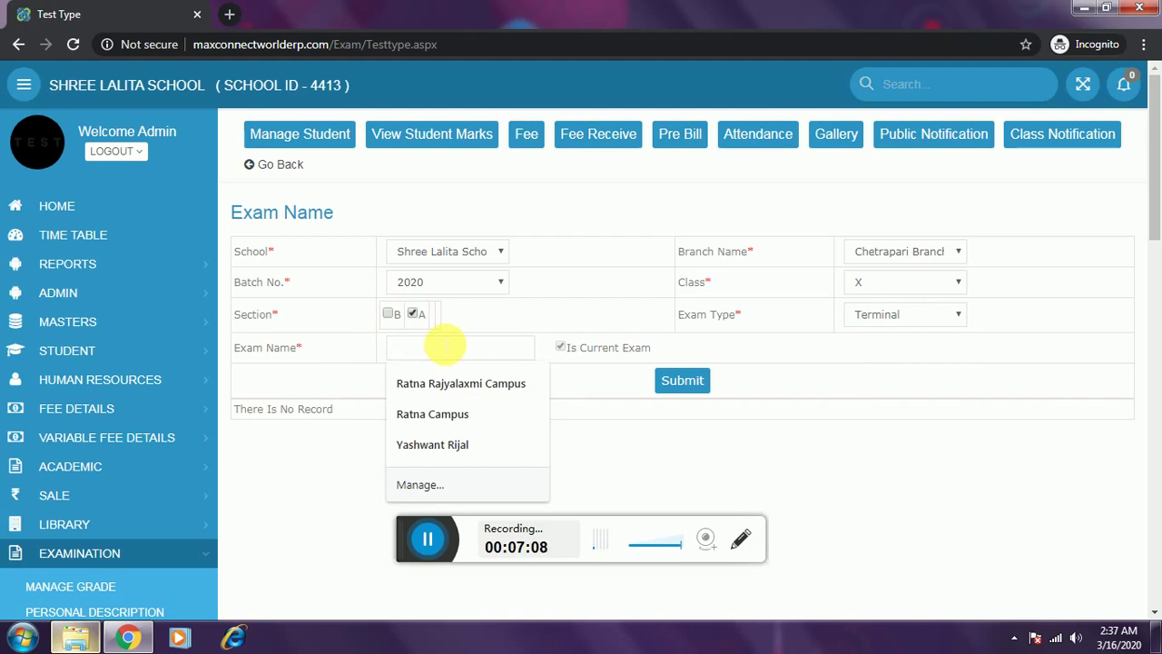
pyautogui.write('First Term')
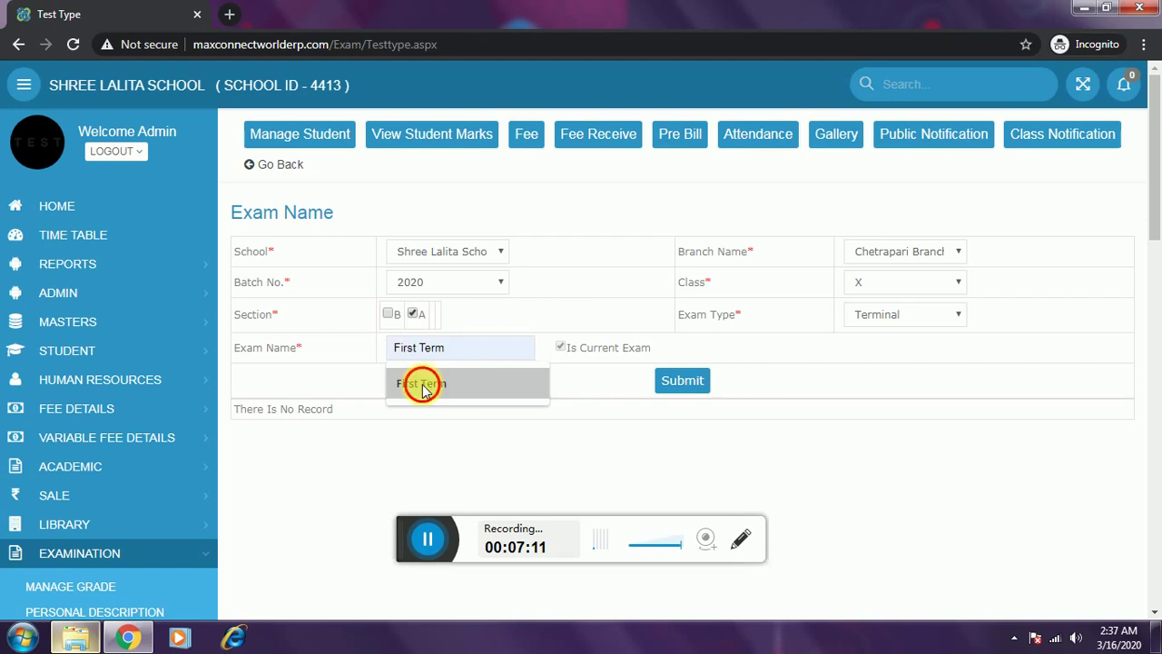
pyautogui.click(417, 383)
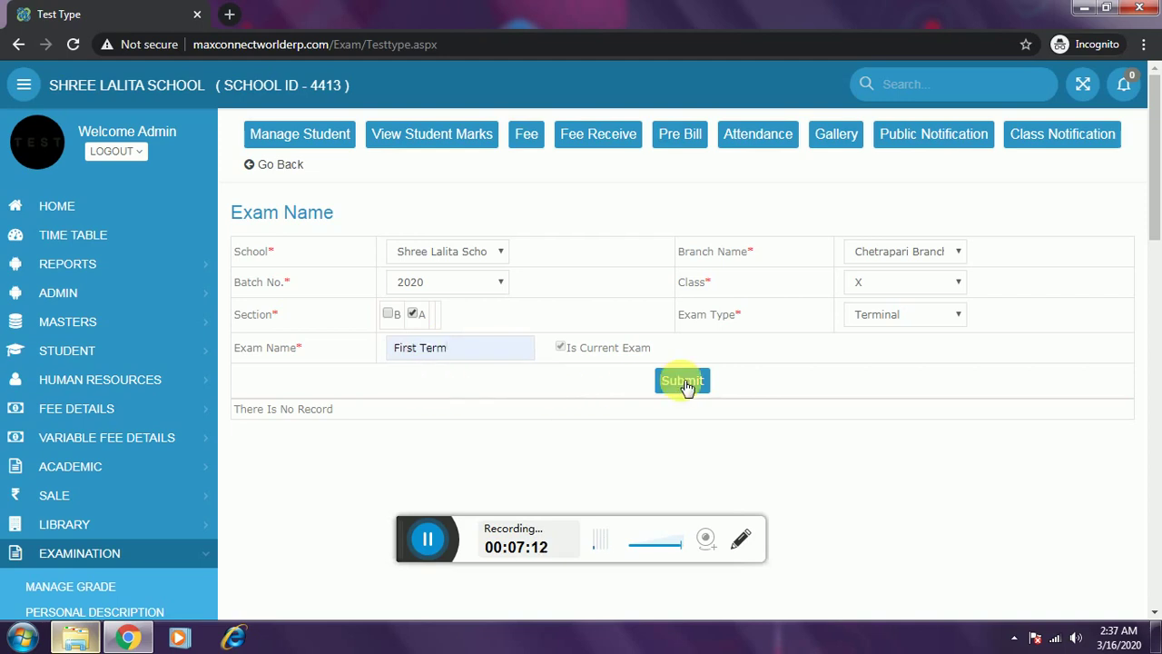
pyautogui.click(683, 382)
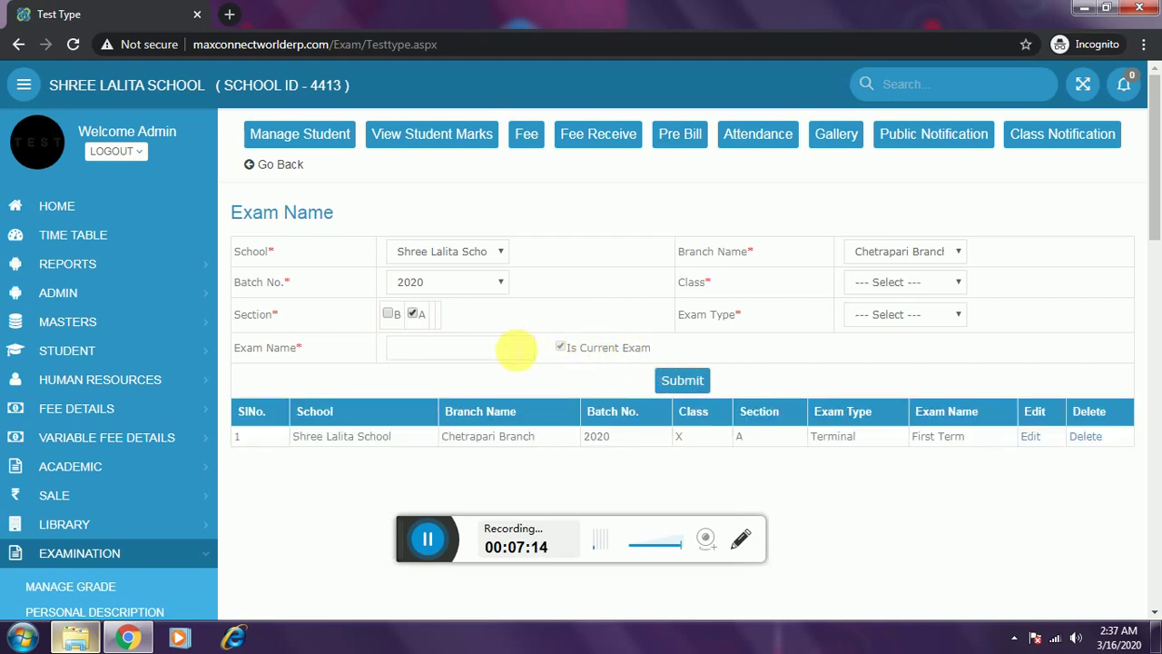
# Add the exam Second Term for class X, section A, with exam type Terminal.
pyautogui.click(893, 288)
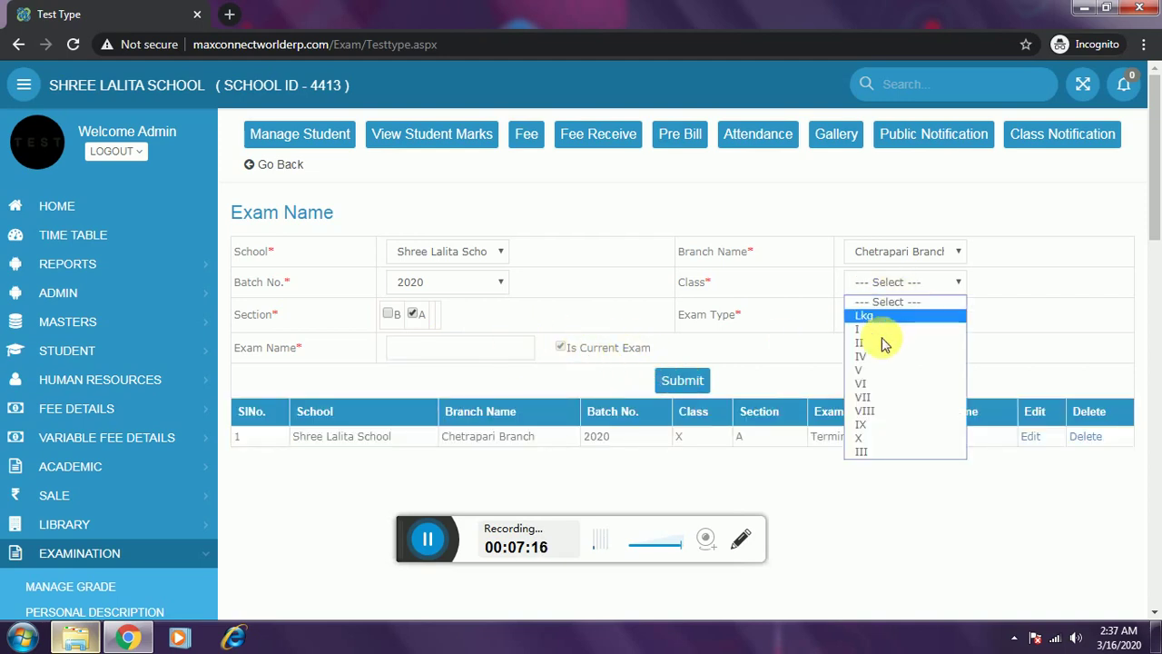
pyautogui.click(871, 427)
pyautogui.click(435, 354)
pyautogui.write('S')
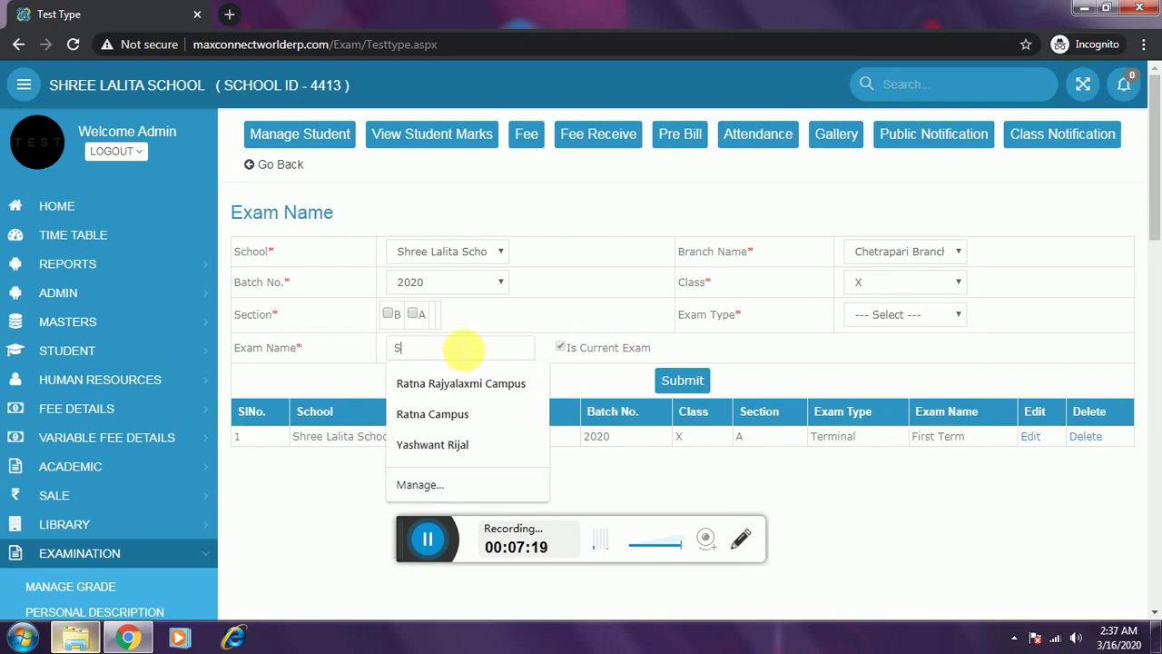
pyautogui.write('econd Term')
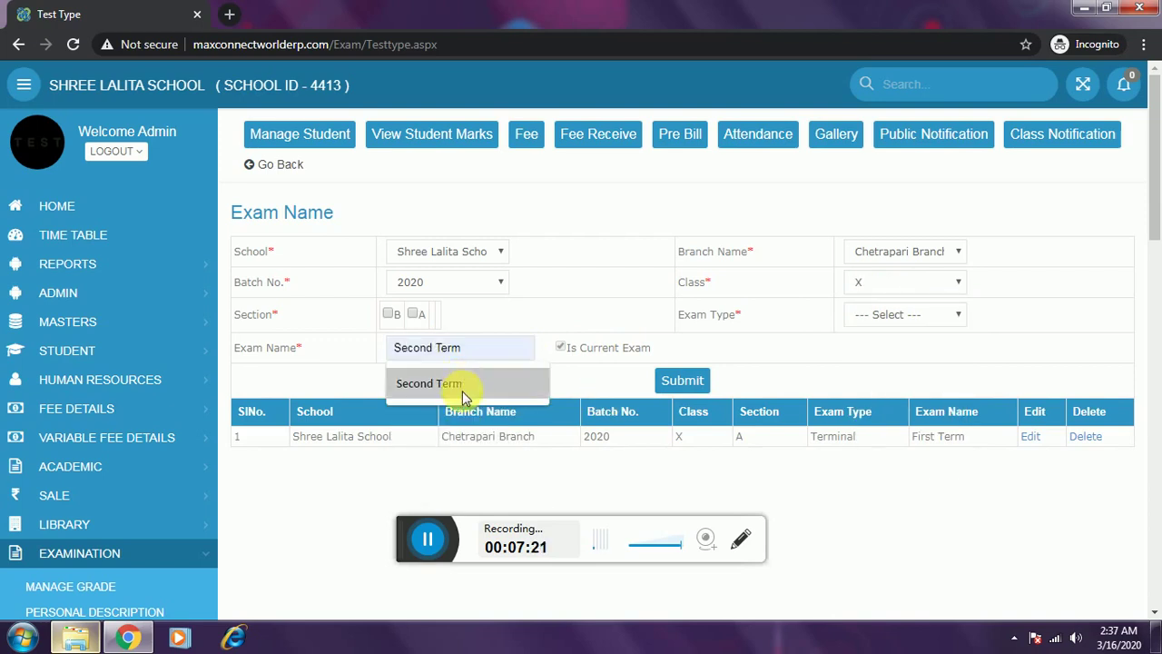
pyautogui.click(461, 387)
pyautogui.click(413, 315)
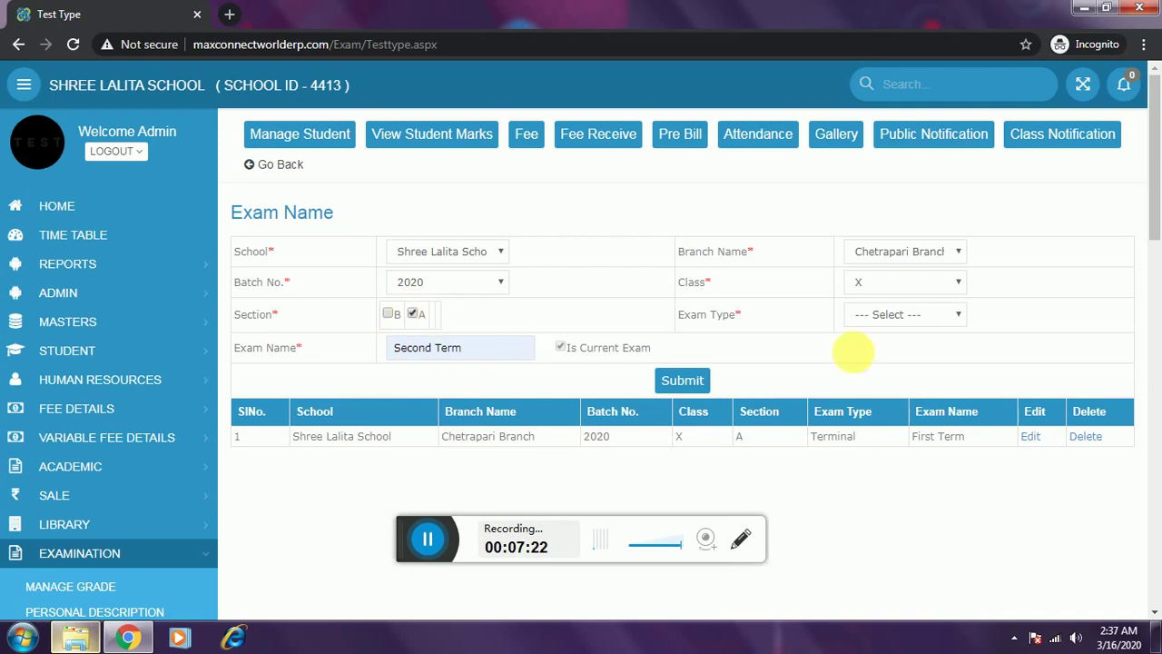
pyautogui.click(885, 327)
pyautogui.click(878, 347)
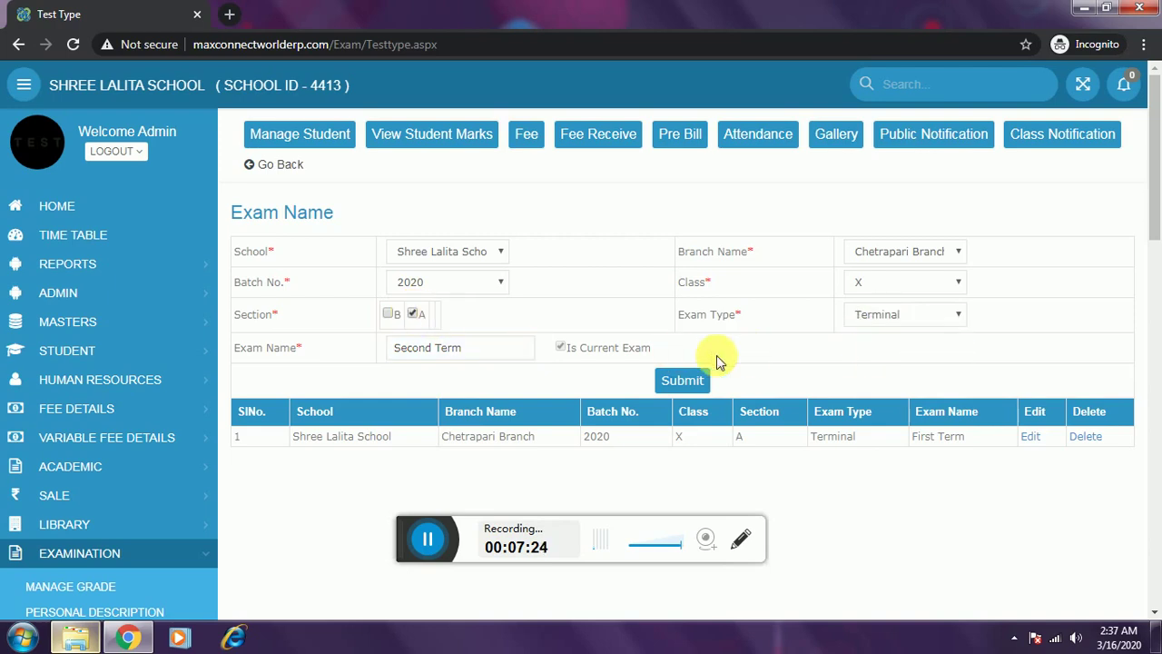
pyautogui.click(681, 380)
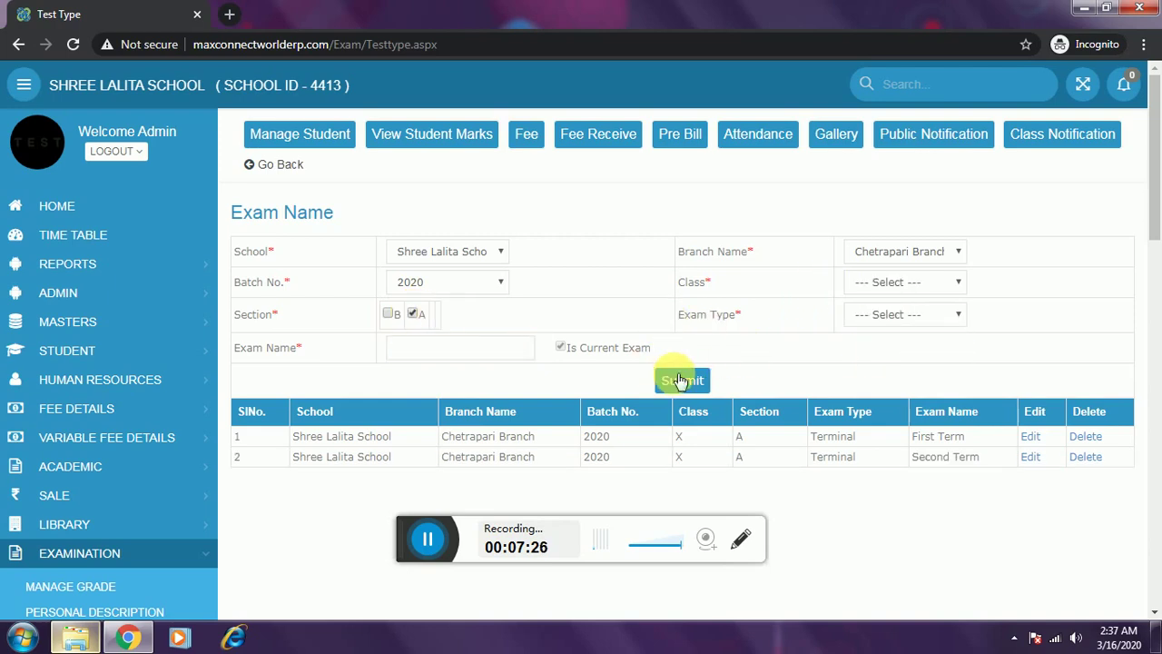
# Add the exam Third Term for class X, section A, with exam type Terminal.
pyautogui.click(895, 314)
pyautogui.click(895, 345)
pyautogui.click(895, 283)
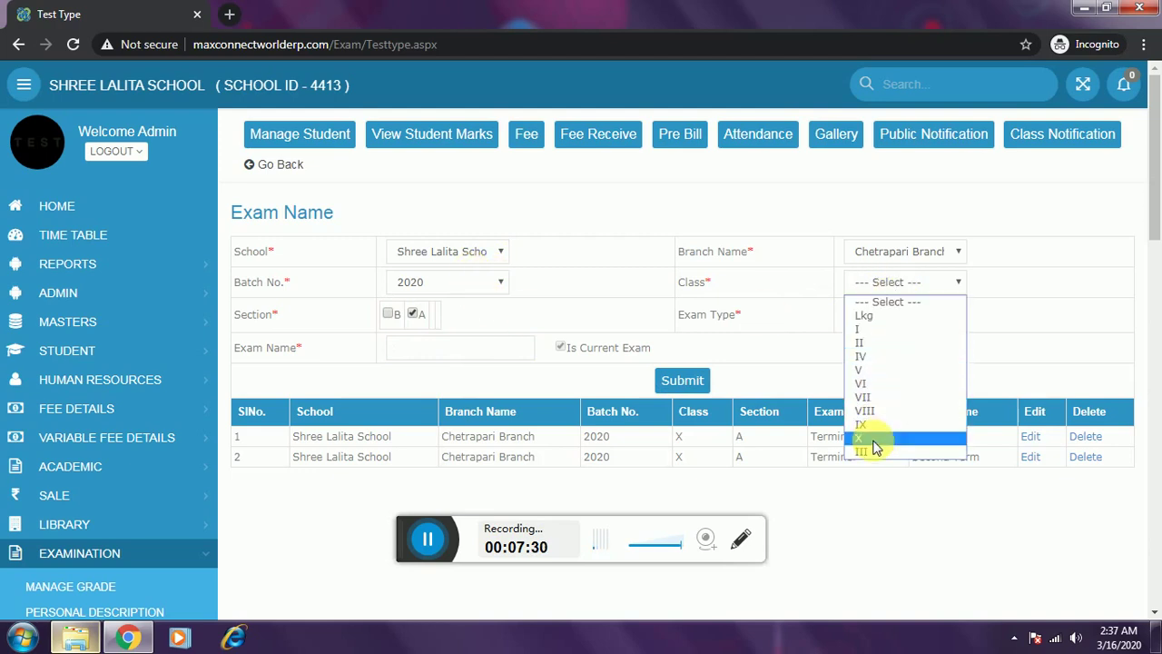
pyautogui.click(870, 439)
pyautogui.click(412, 315)
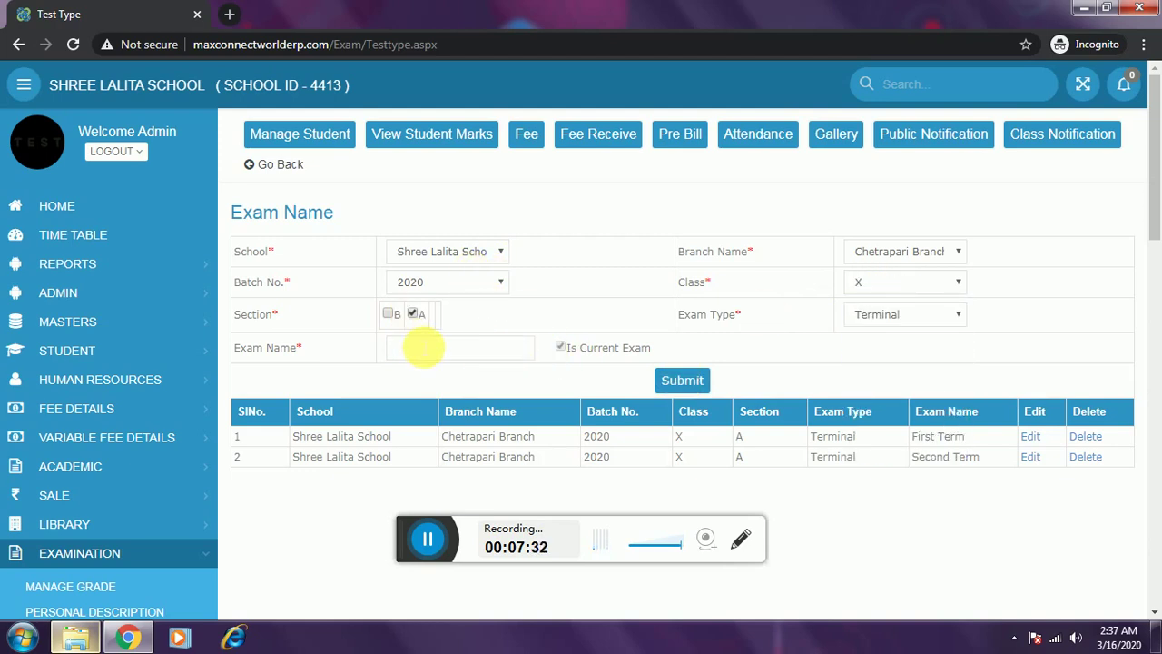
pyautogui.click(423, 347)
pyautogui.write('T')
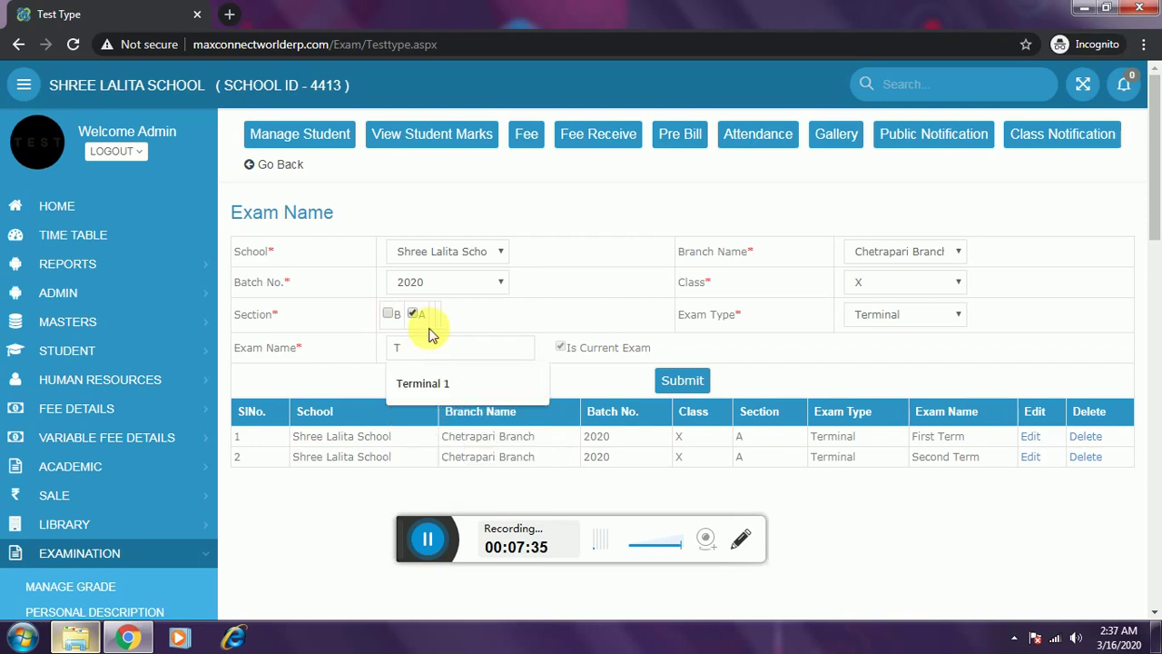
pyautogui.write('hird')
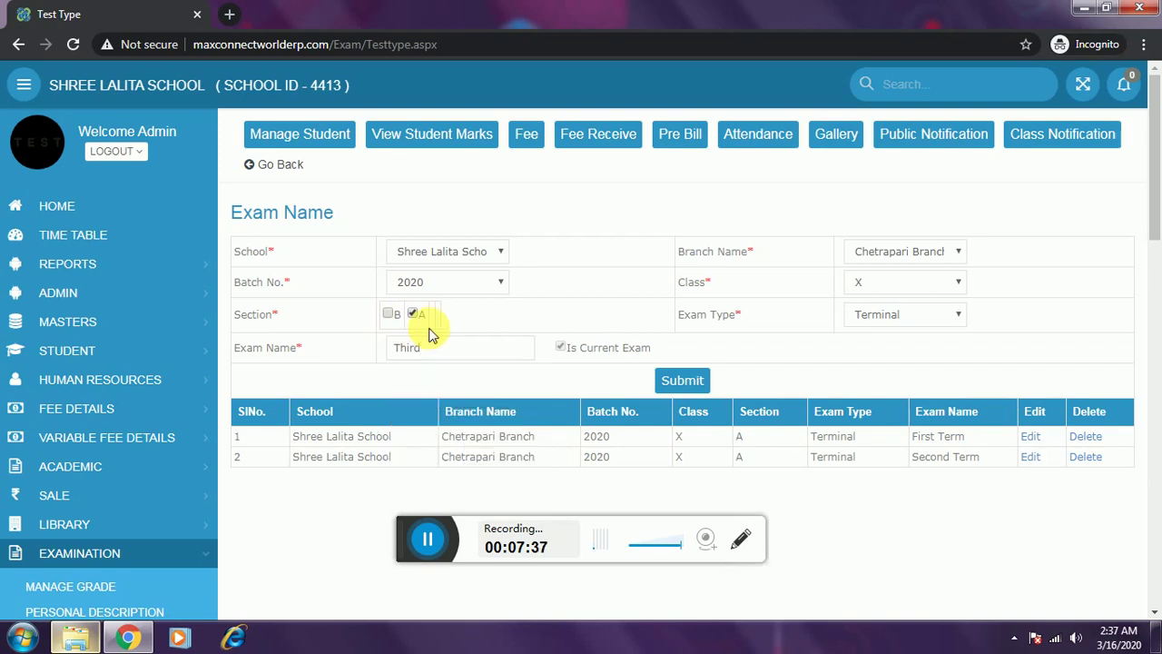
pyautogui.write(' Term')
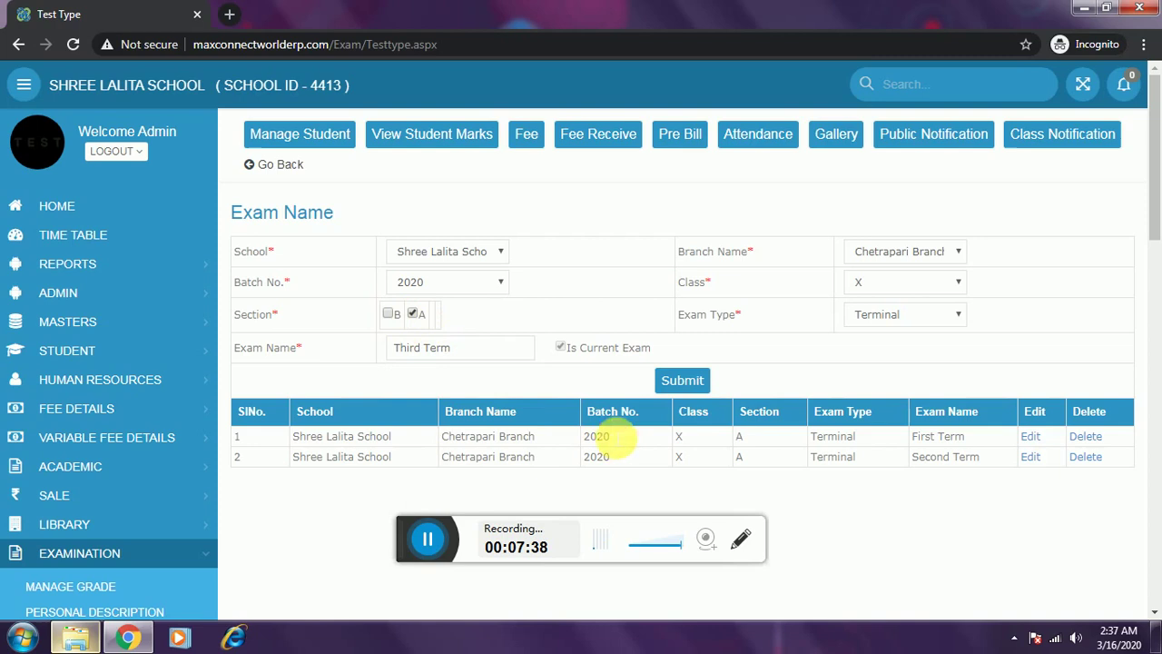
pyautogui.click(692, 380)
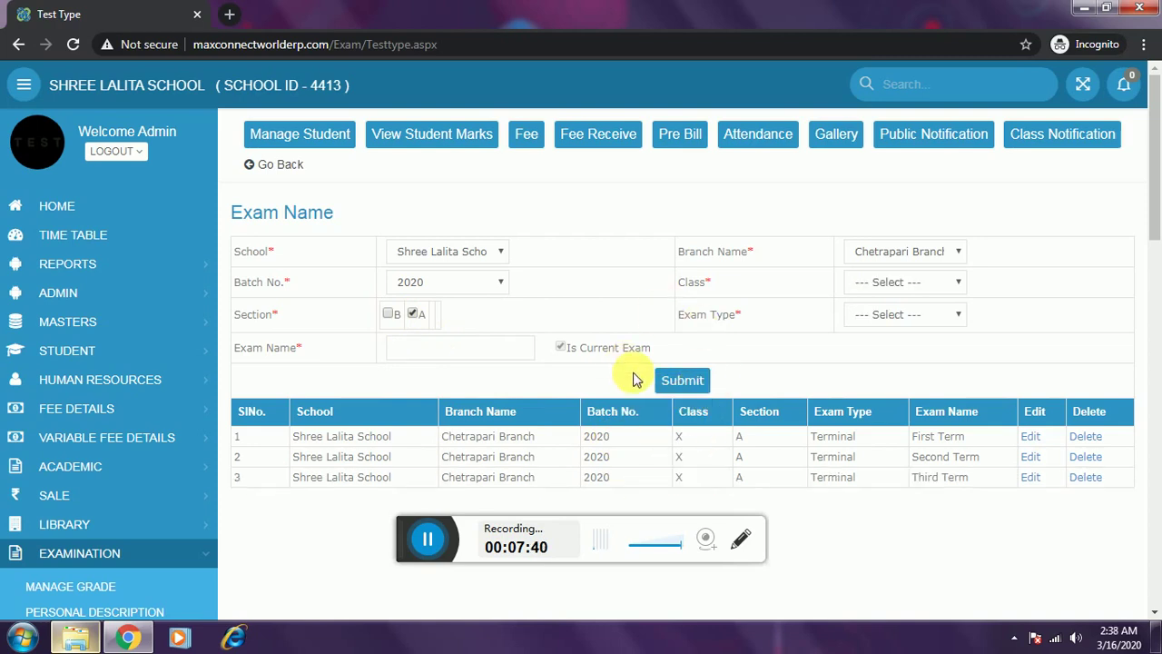
# On the Add Exam Marks page, choose class X, section A, exam type Terminal and exam name First Term.
pyautogui.scroll(-1, 633, 379)
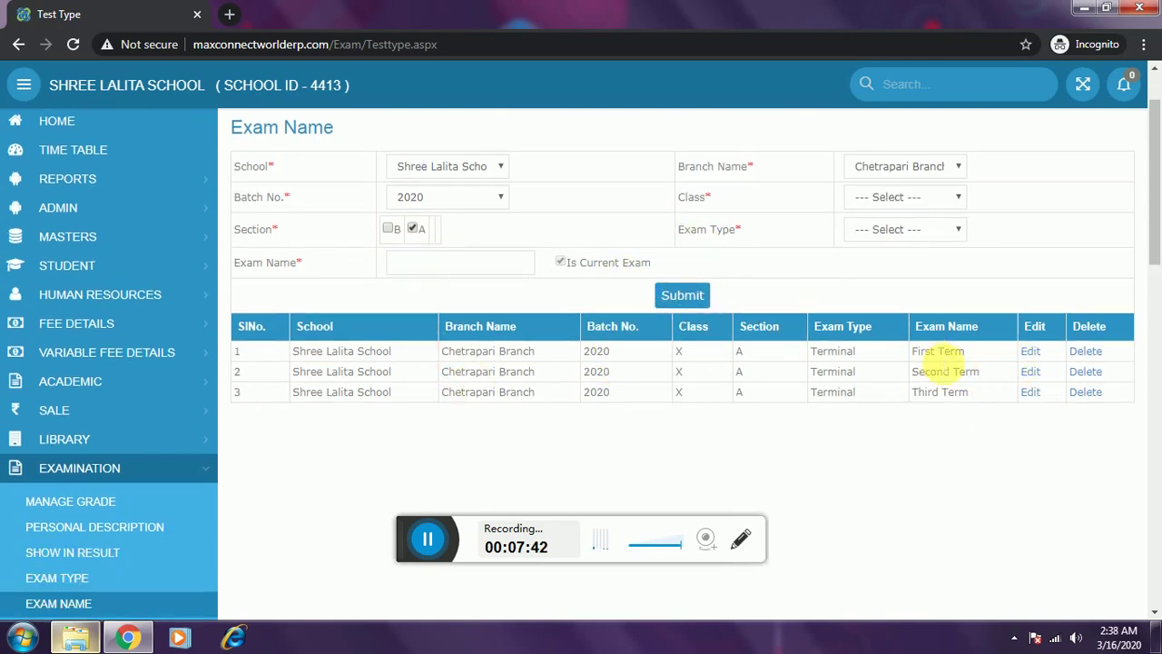
pyautogui.scroll(-3, 545, 384)
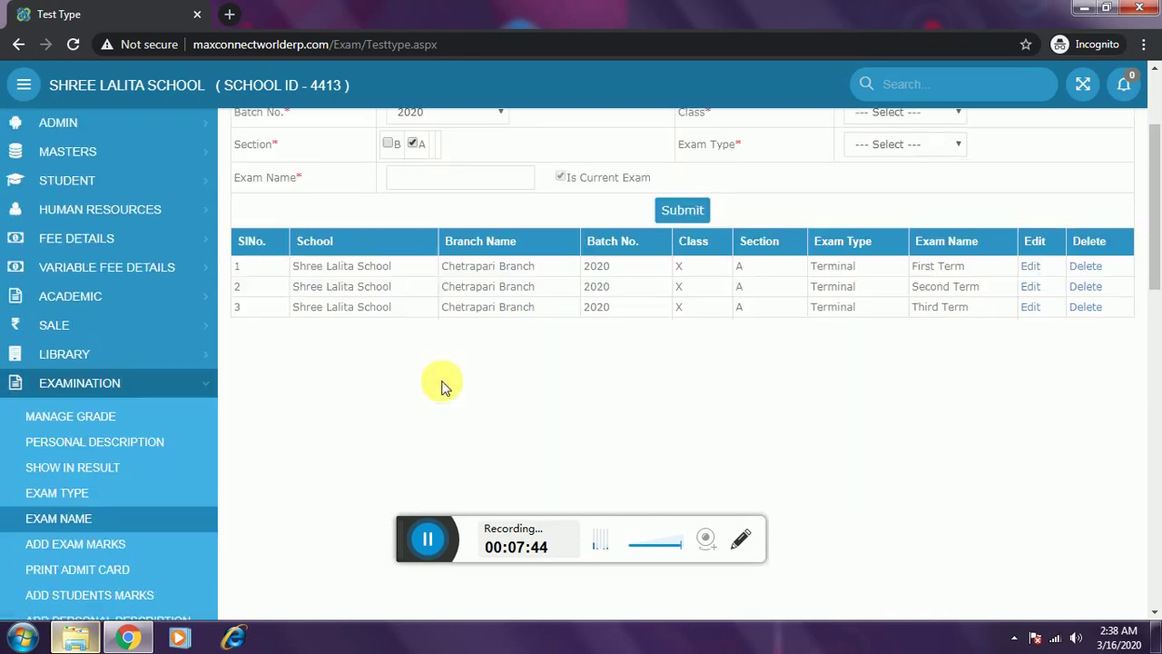
pyautogui.click(91, 378)
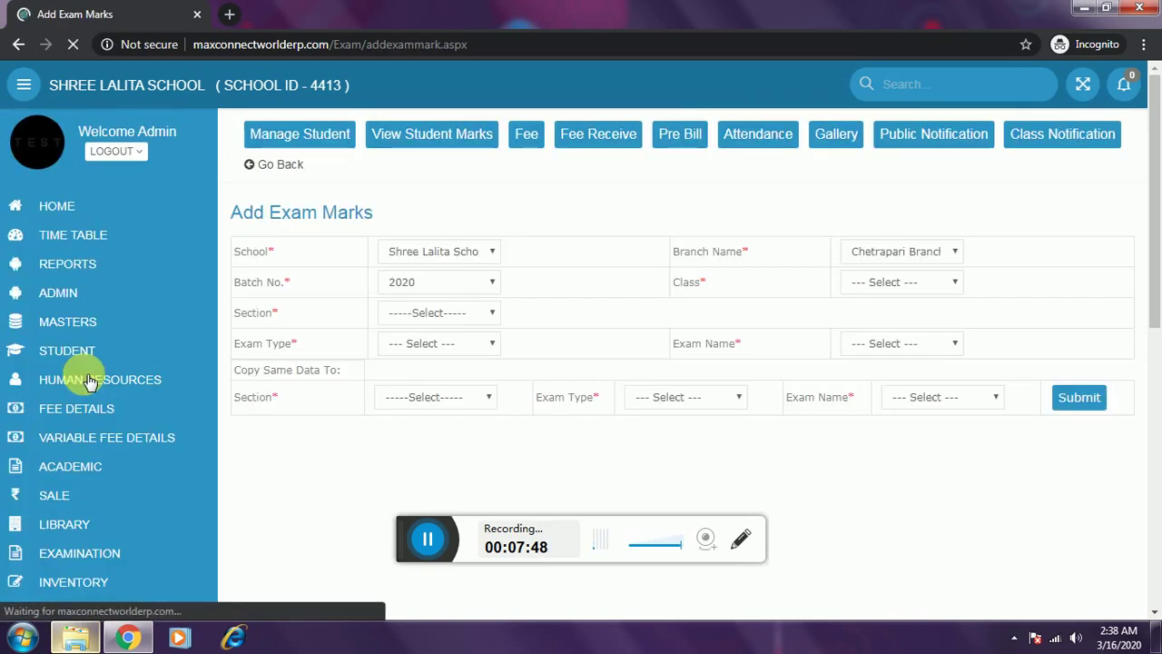
pyautogui.click(912, 287)
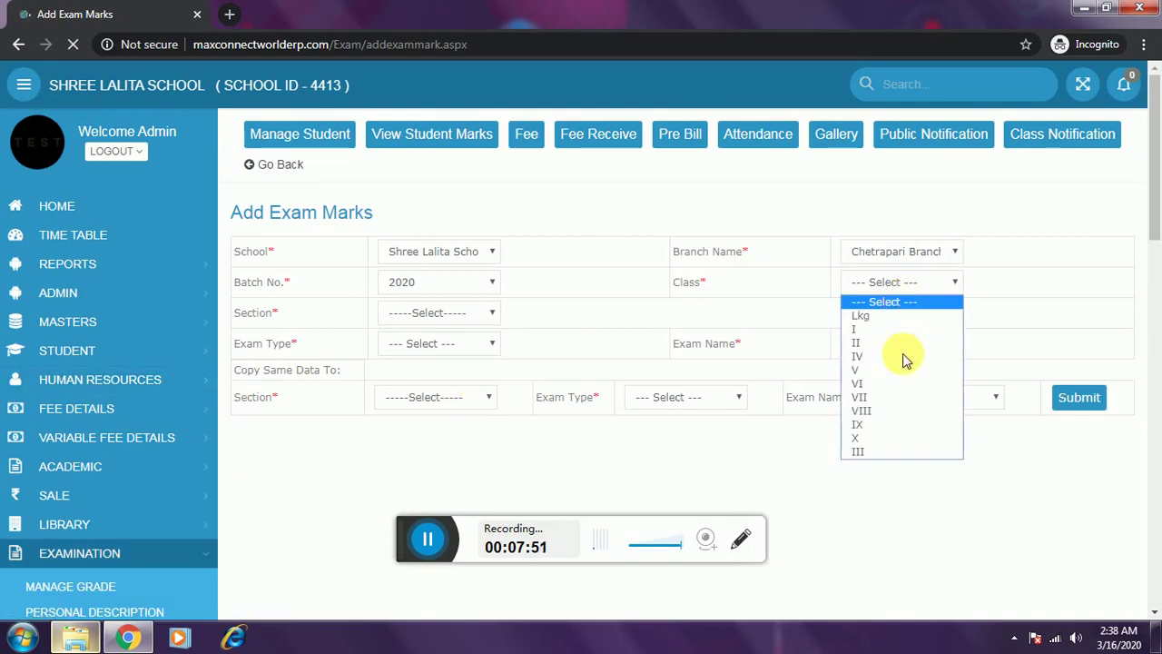
pyautogui.click(870, 443)
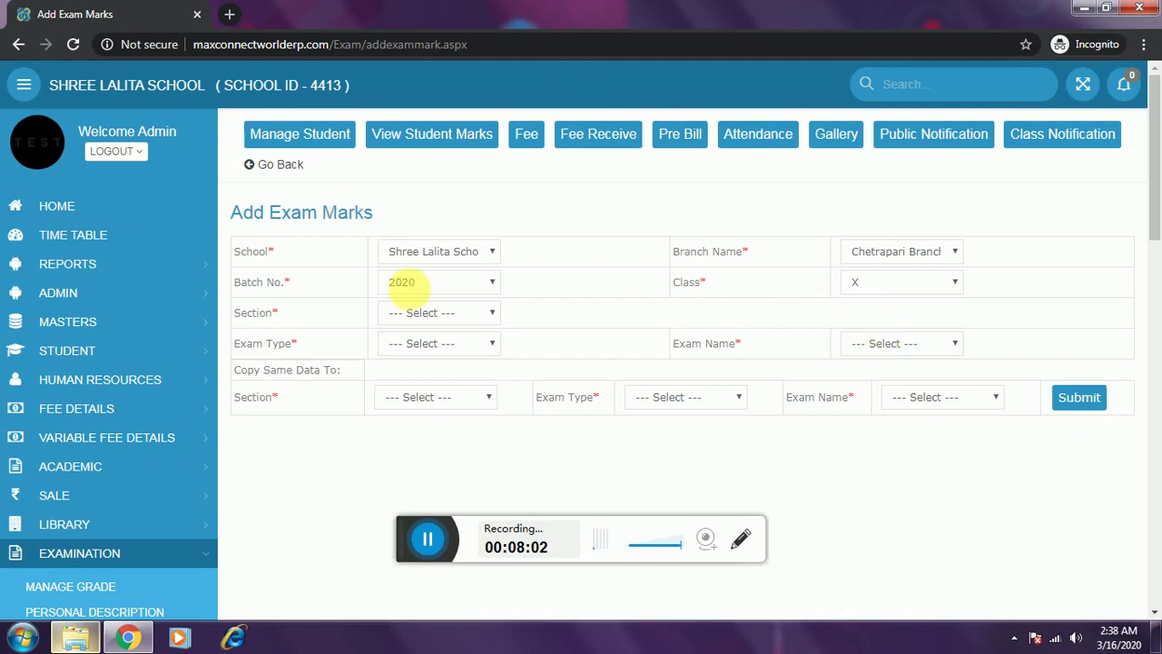
pyautogui.click(423, 312)
pyautogui.click(405, 359)
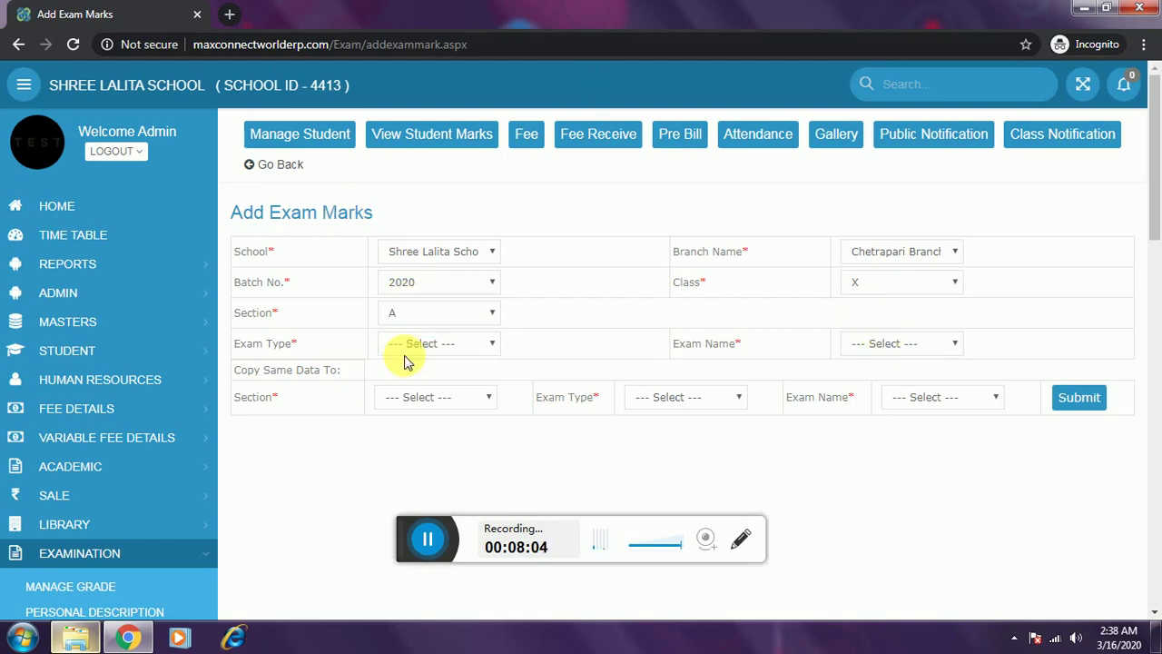
pyautogui.click(406, 345)
pyautogui.click(381, 376)
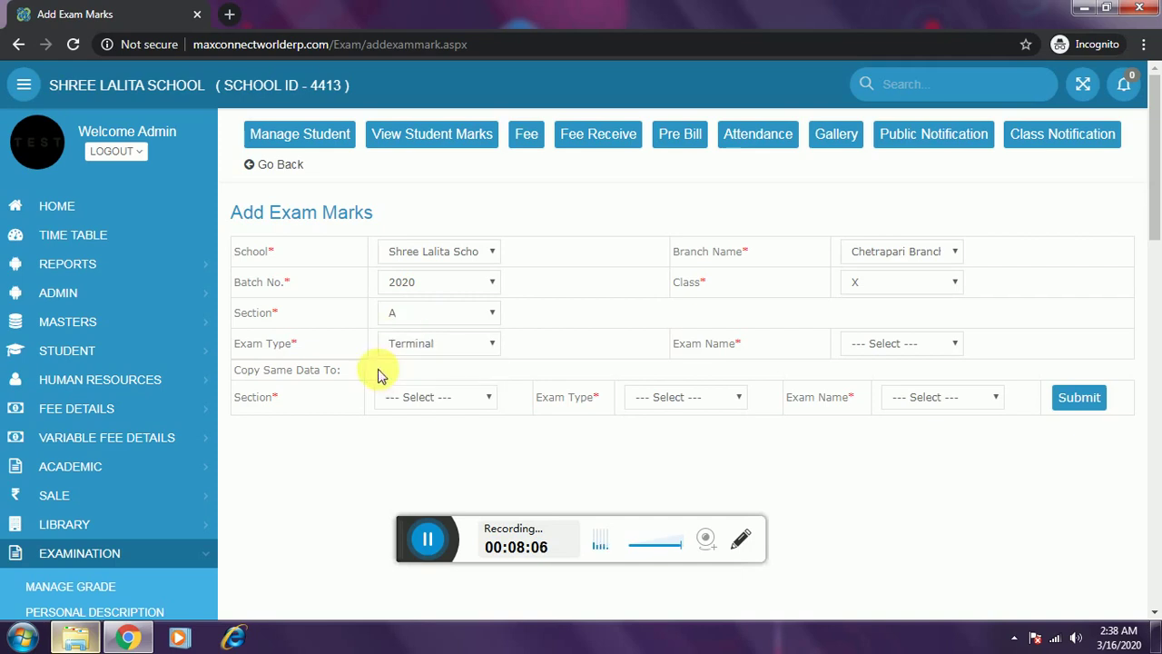
pyautogui.click(897, 347)
pyautogui.click(881, 376)
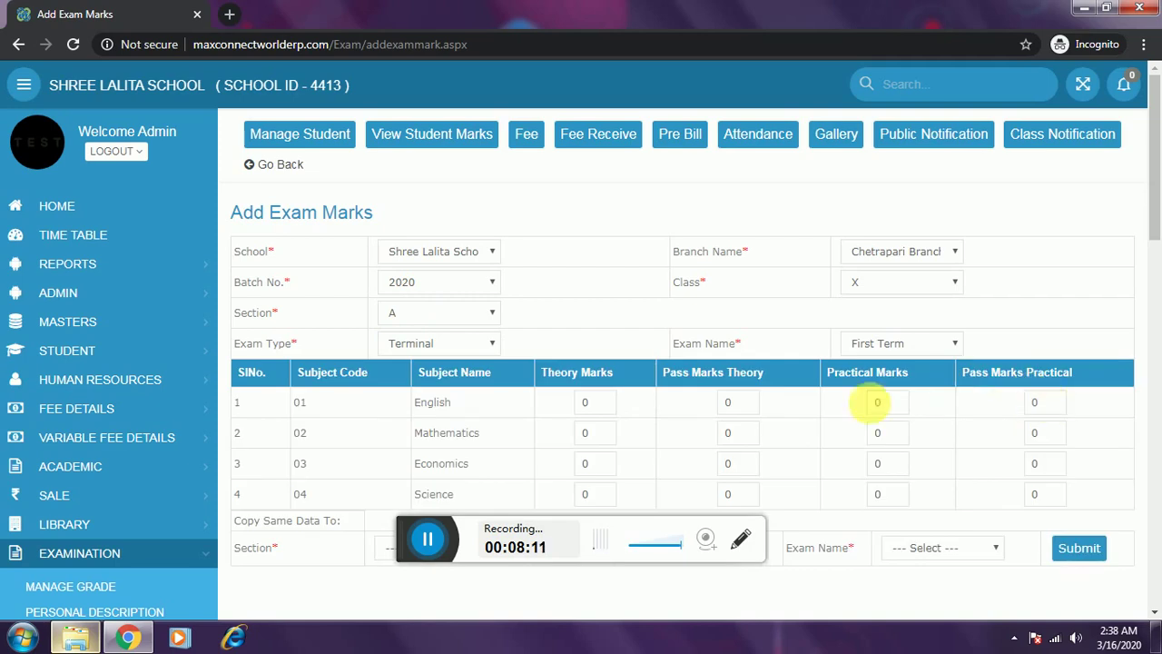
# Review the subject names listed in the First Term marks table.
pyautogui.scroll(-1, 553, 375)
pyautogui.moveTo(453, 318); pyautogui.dragTo(425, 317)
pyautogui.click(472, 317)
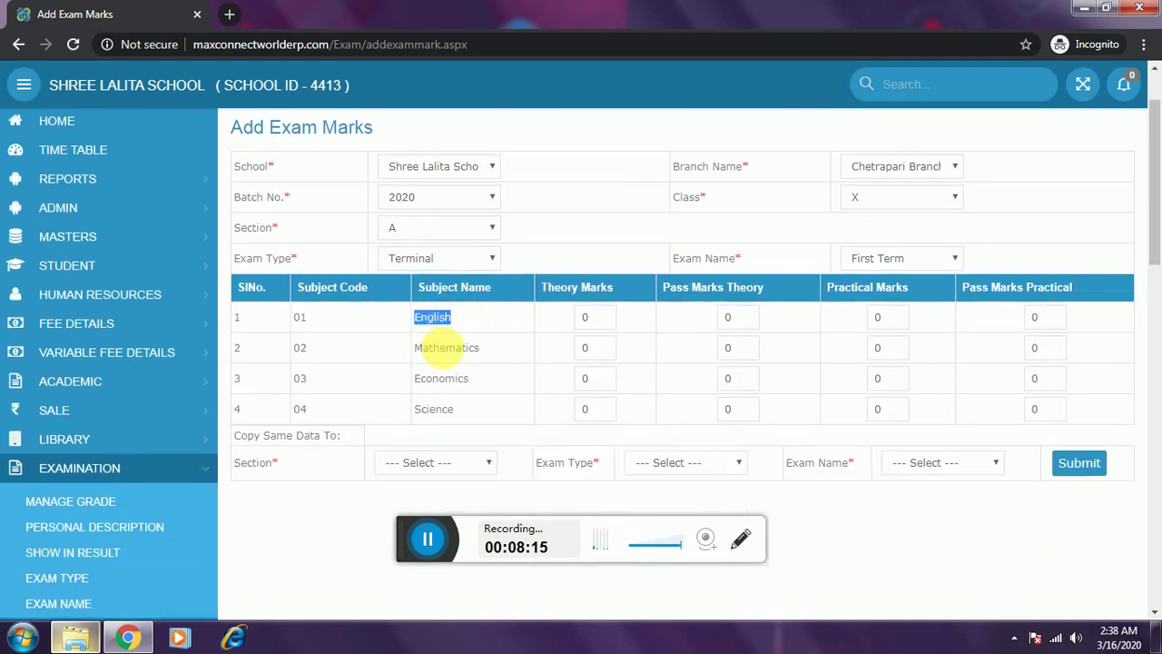
pyautogui.moveTo(480, 348); pyautogui.dragTo(414, 347)
pyautogui.moveTo(471, 378); pyautogui.dragTo(415, 410)
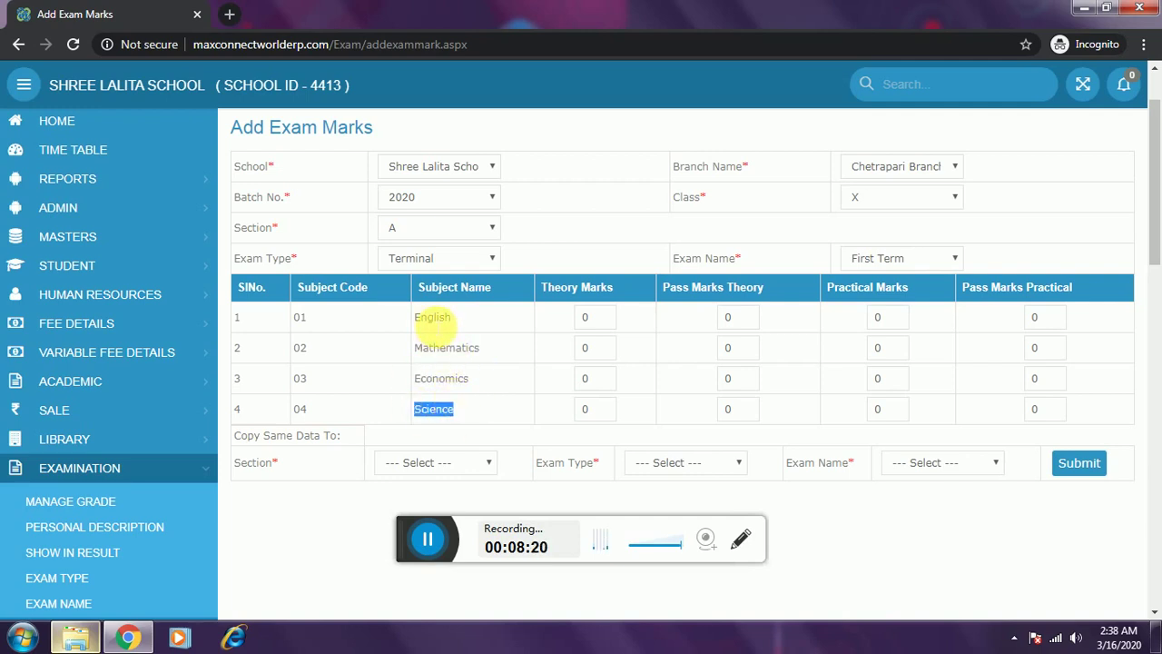
pyautogui.click(461, 411)
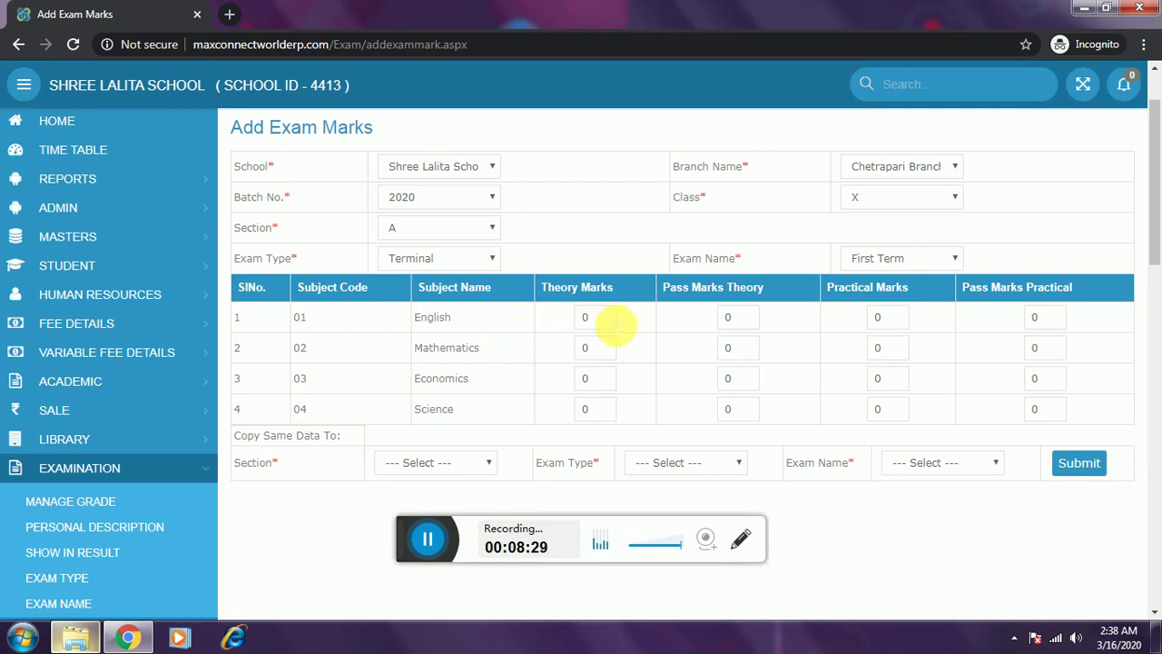
# Set the English marks to theory 75, pass theory 30, practical 25 and pass practical 10.
pyautogui.click(612, 320)
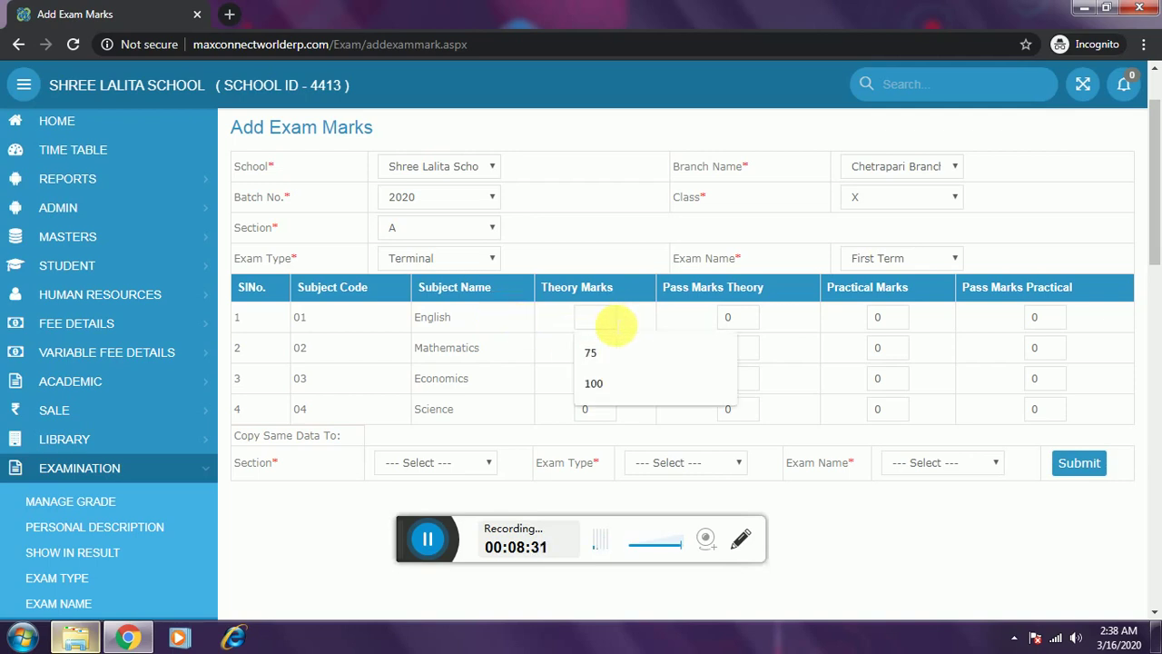
pyautogui.write('75')
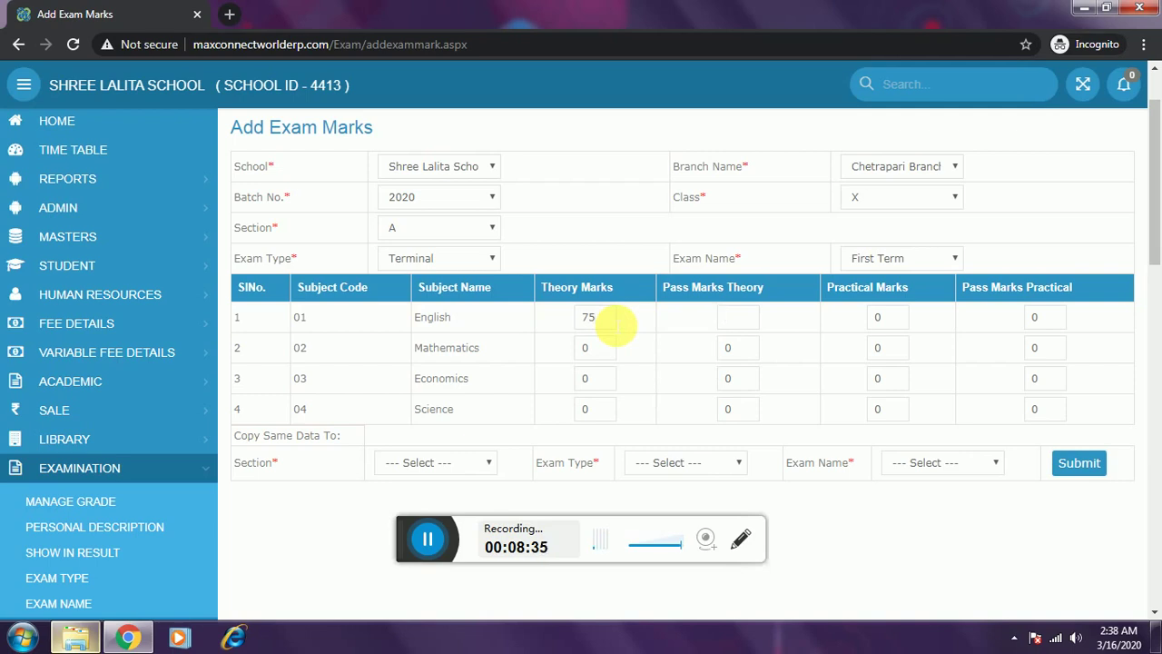
pyautogui.write('30')
pyautogui.write('25')
pyautogui.write('10')
# Set theory marks to 100 and pass marks theory to 40 for both Mathematics and Economics.
pyautogui.write('10')
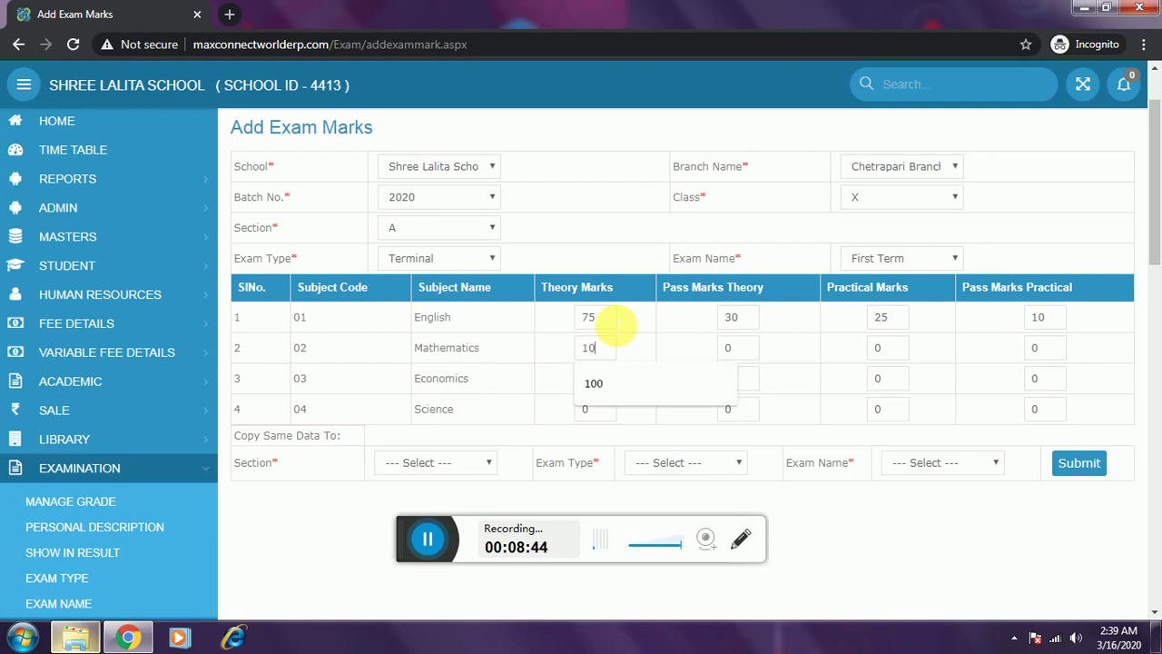
pyautogui.write('0')
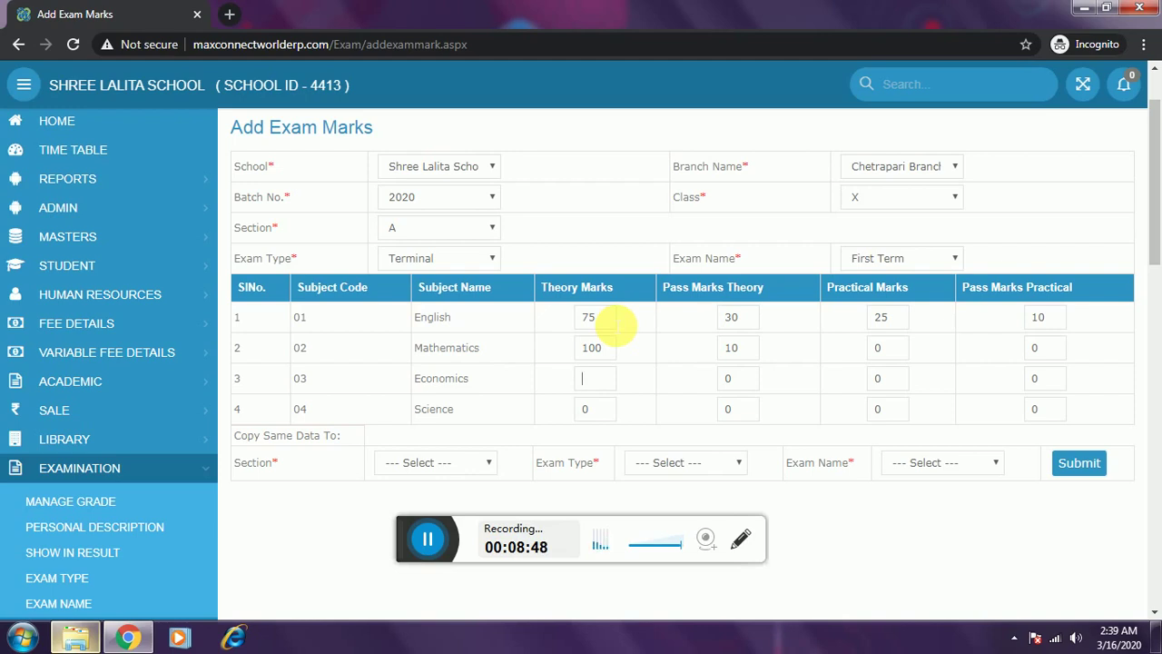
pyautogui.write('100')
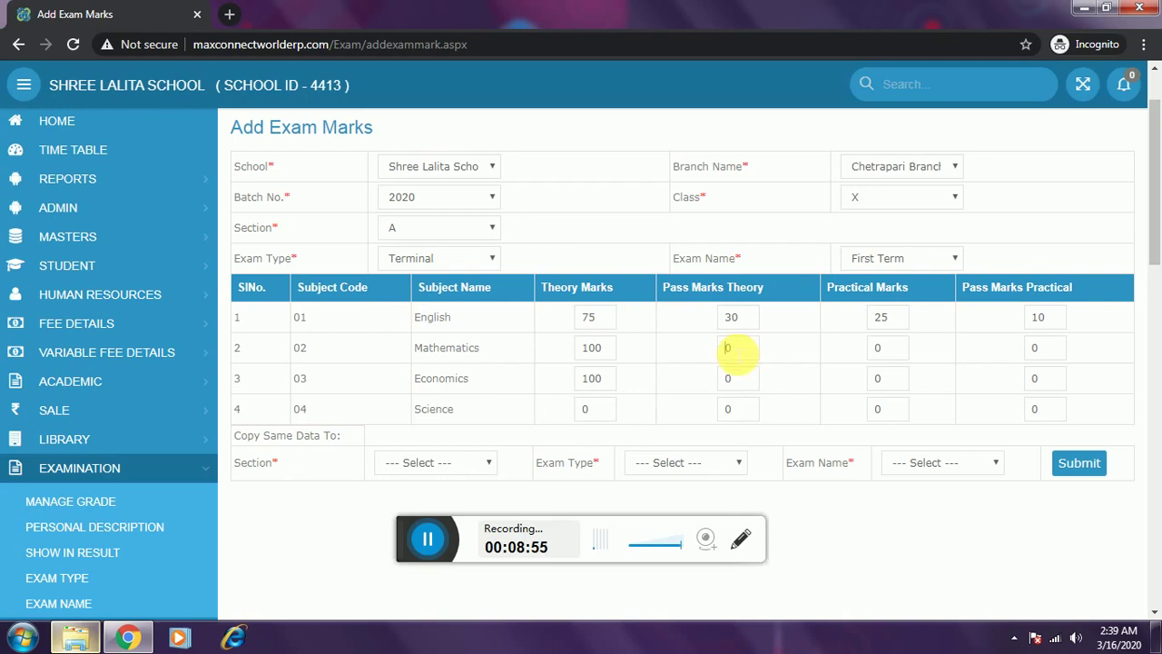
pyautogui.write('40')
pyautogui.click(737, 378)
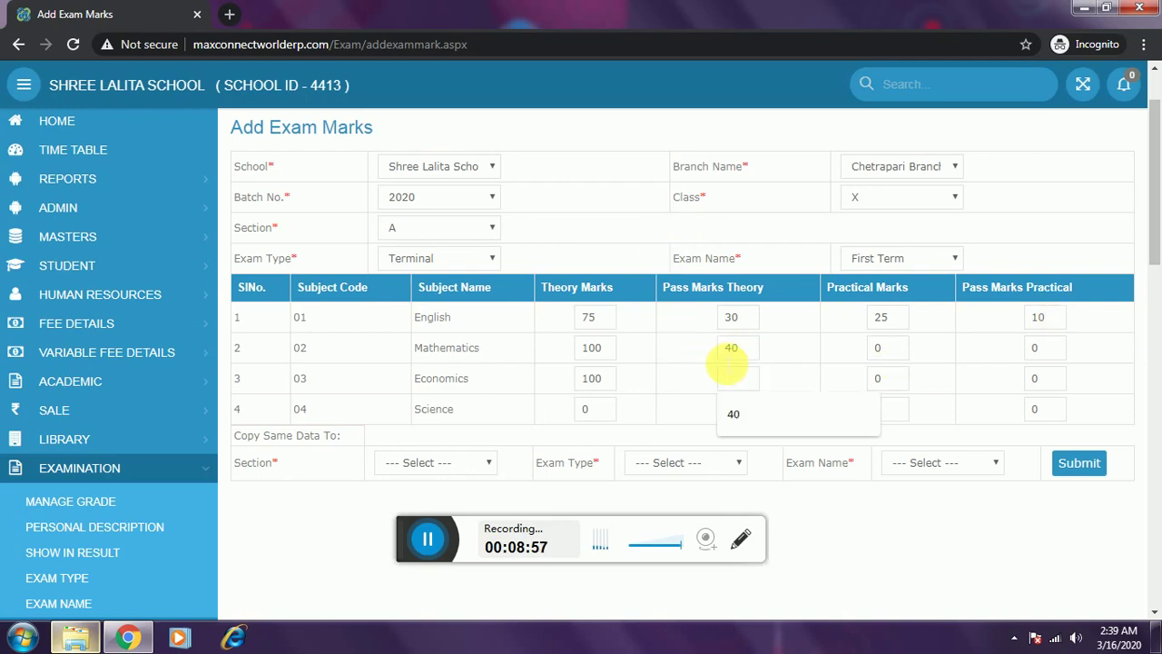
pyautogui.write('40')
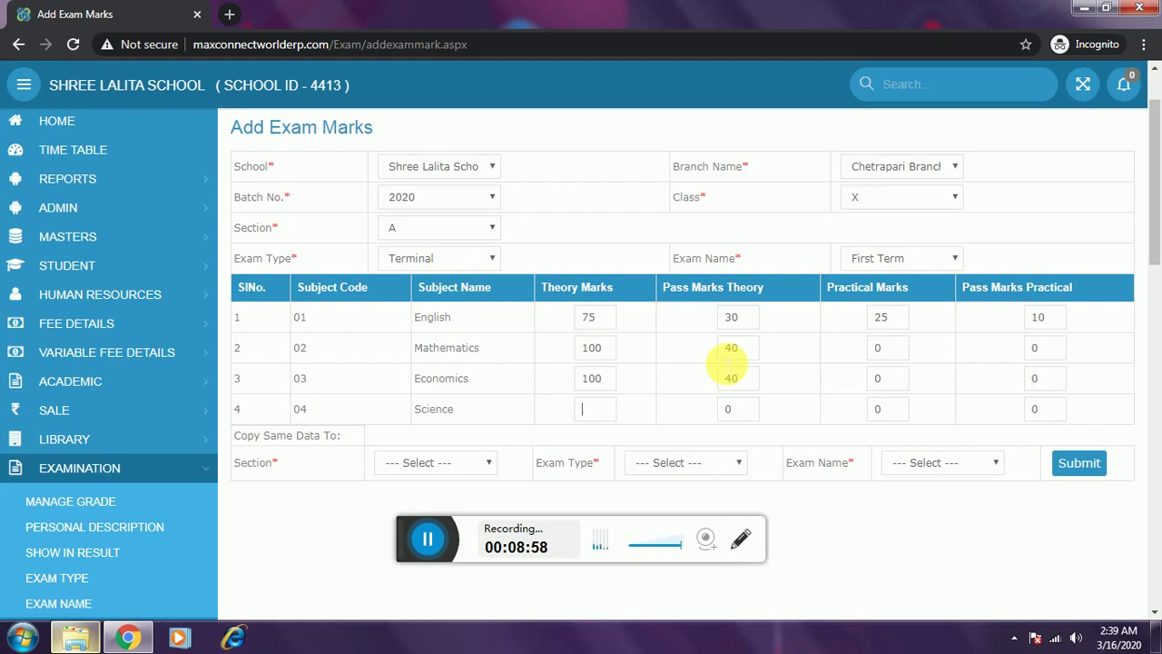
# Set the Science marks to theory 75, pass theory 30, practical 25 and pass practical 10, and submit the First Term marks.
pyautogui.write('7530')
pyautogui.press('Tab')
pyautogui.write('10')
pyautogui.click(1079, 464)
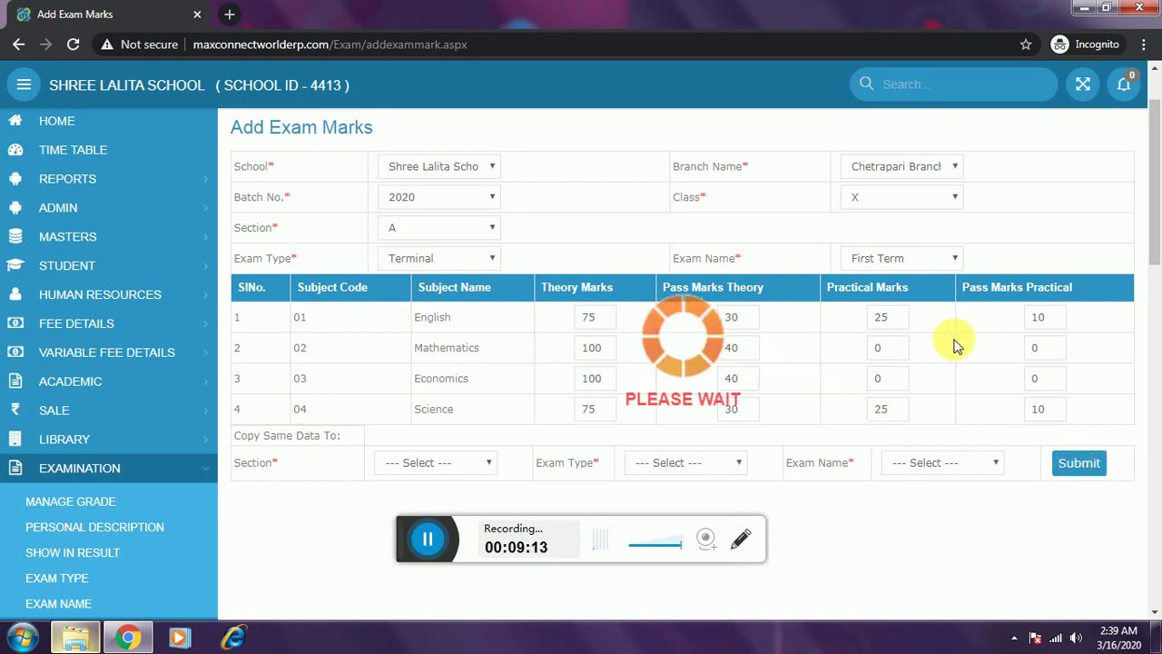
pyautogui.scroll(-1, 762, 304)
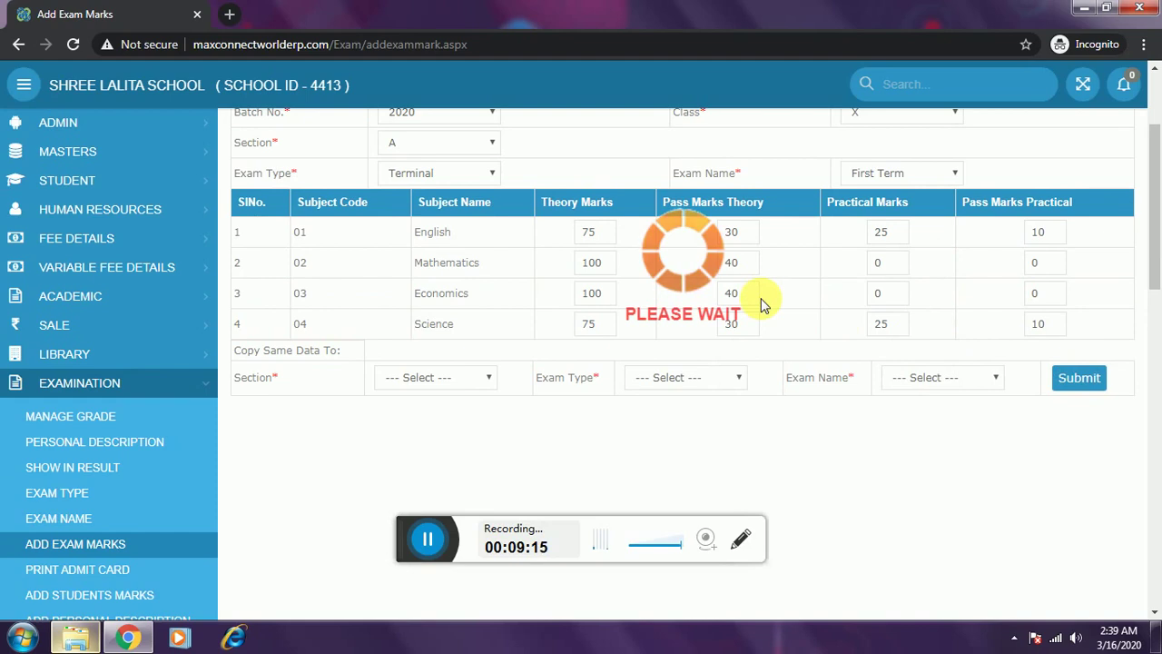
pyautogui.scroll(-1, 733, 300)
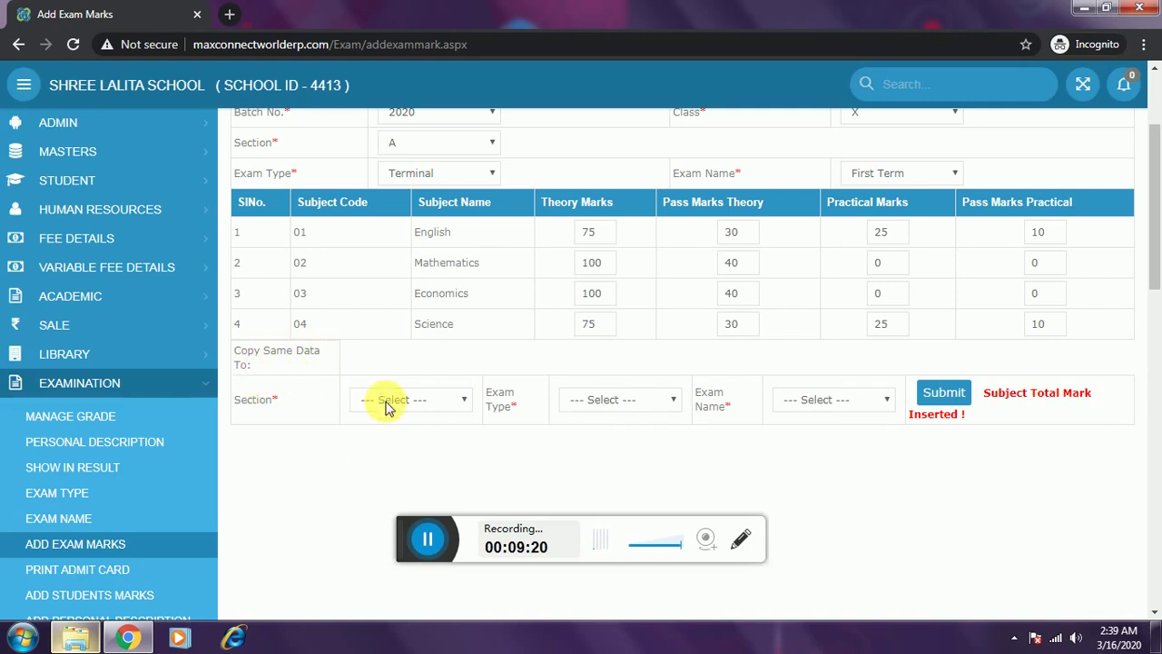
pyautogui.scroll(-1, 385, 406)
pyautogui.click(394, 313)
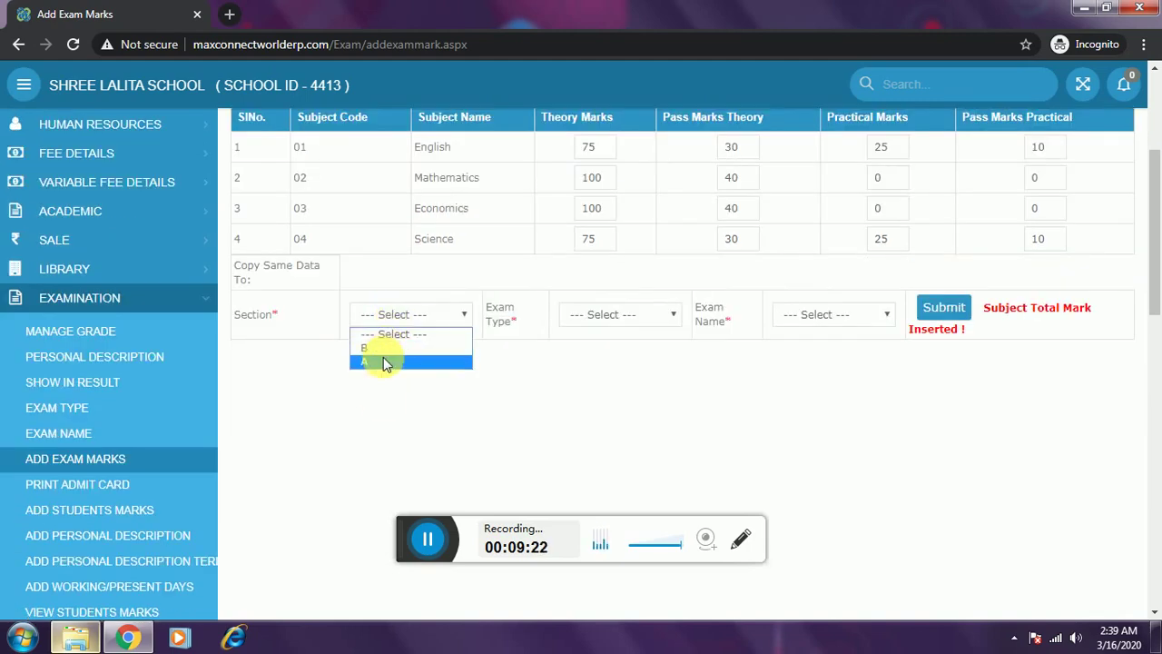
pyautogui.click(382, 349)
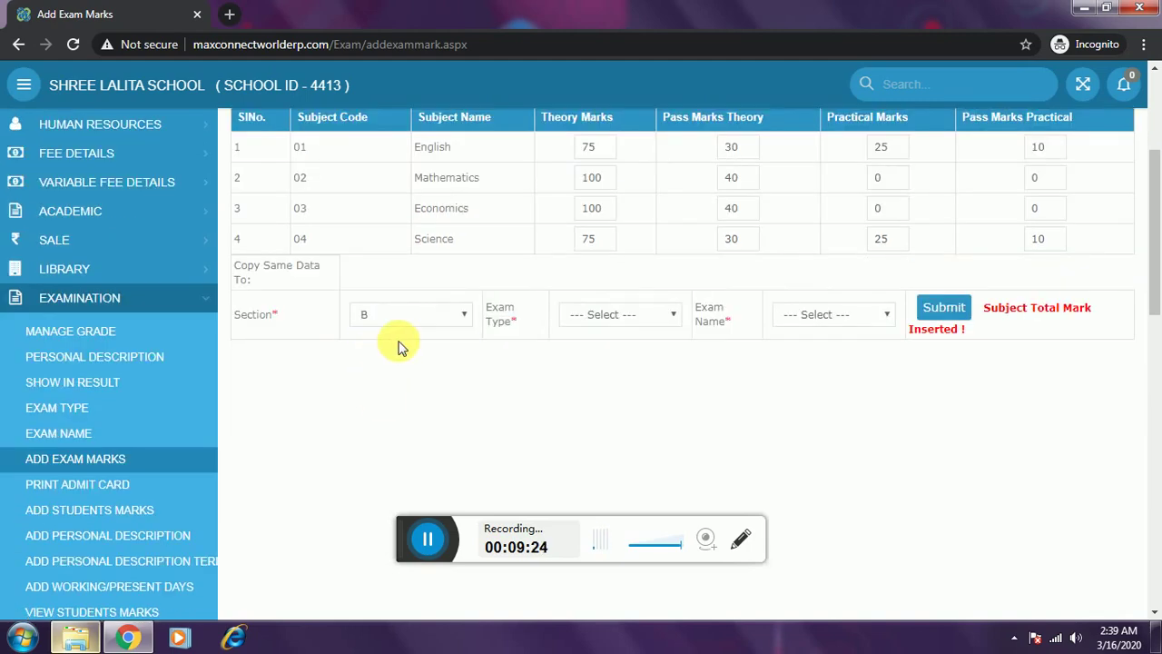
pyautogui.click(583, 313)
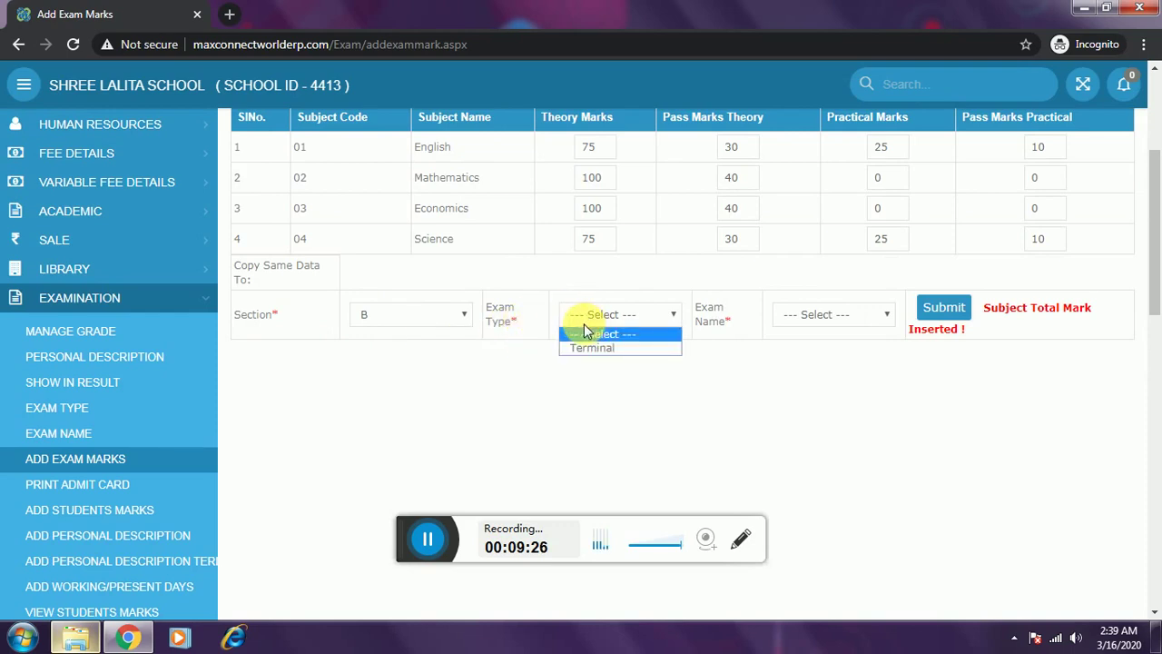
pyautogui.click(379, 317)
# For copying the same marks, set the target section to A and the target exam type to Terminal.
pyautogui.click(379, 316)
pyautogui.click(381, 352)
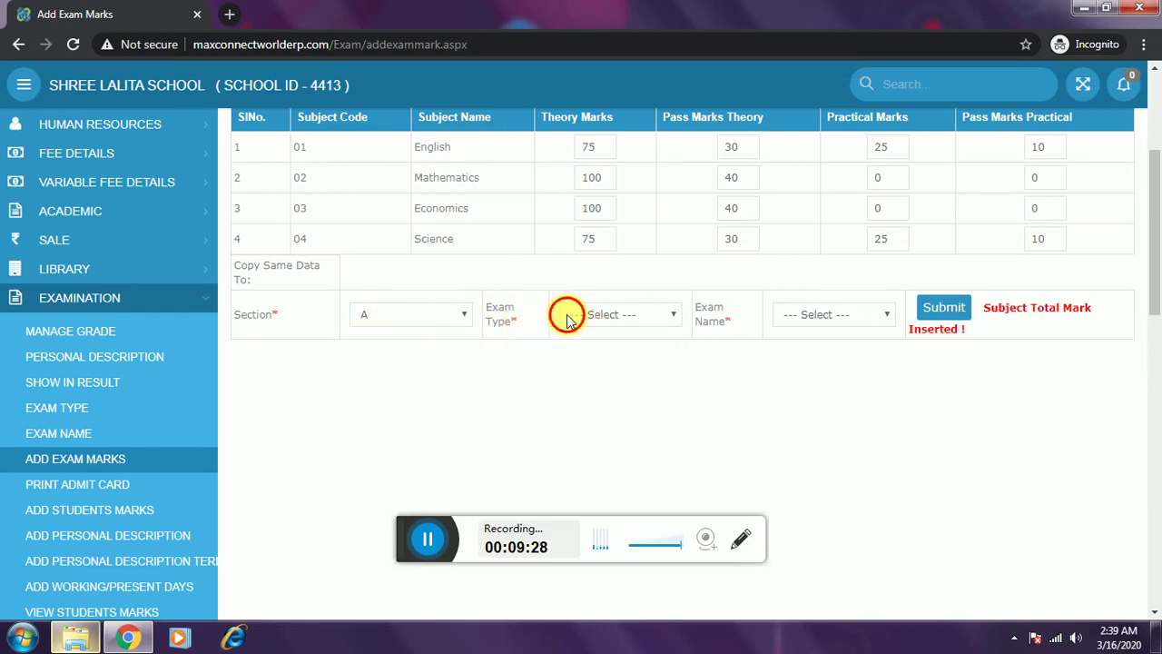
pyautogui.click(566, 318)
pyautogui.click(583, 350)
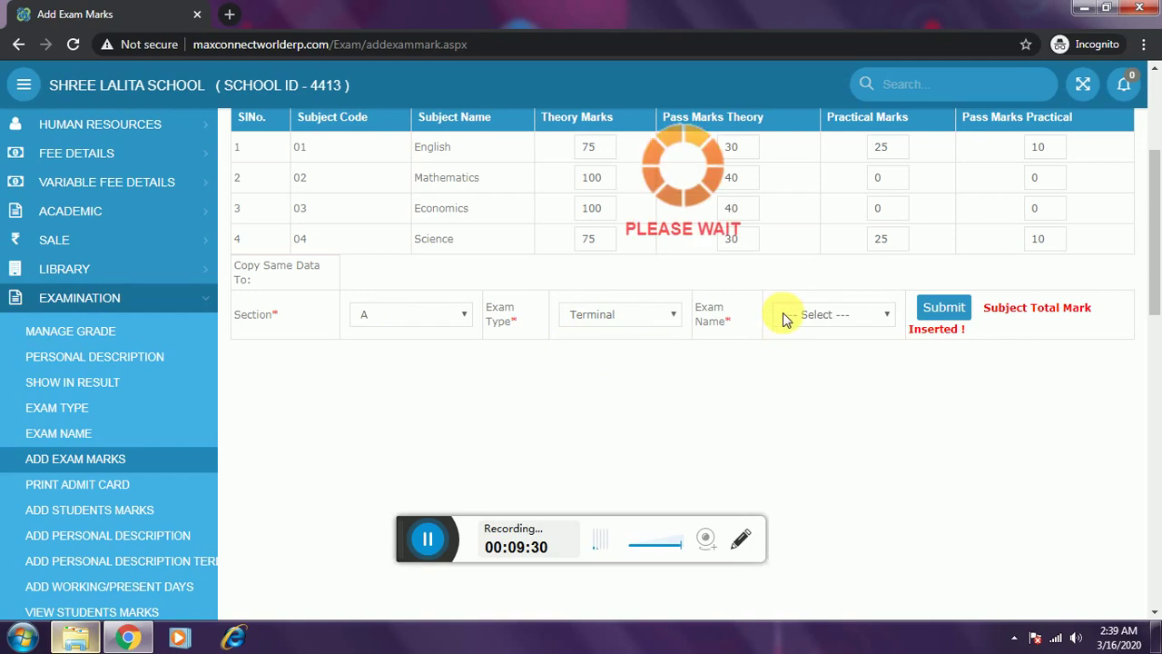
# Choose Second Term as the target exam and submit to copy the First Term marks to it.
pyautogui.click(735, 139)
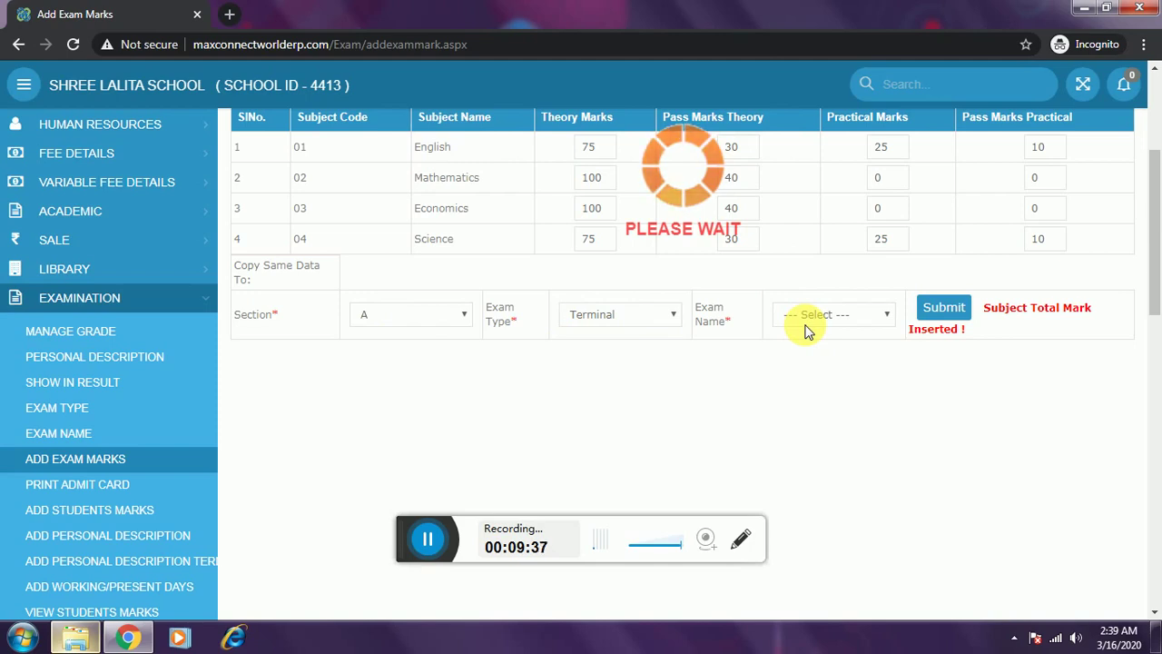
pyautogui.scroll(-1, 806, 319)
pyautogui.scroll(1, 808, 322)
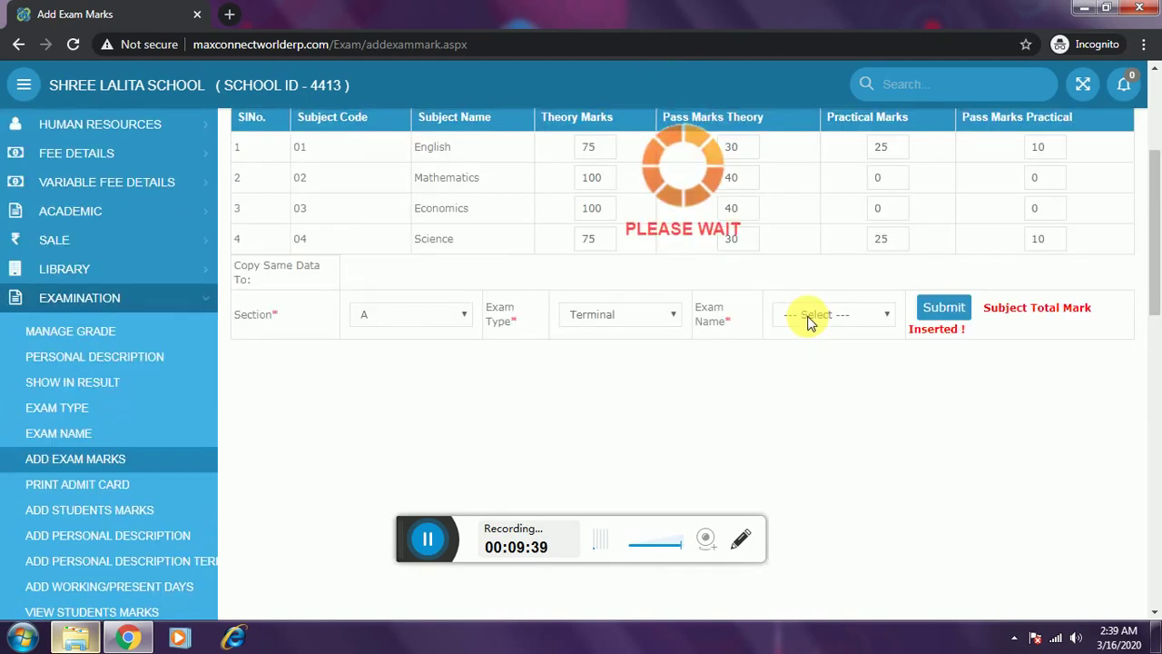
pyautogui.scroll(2, 808, 322)
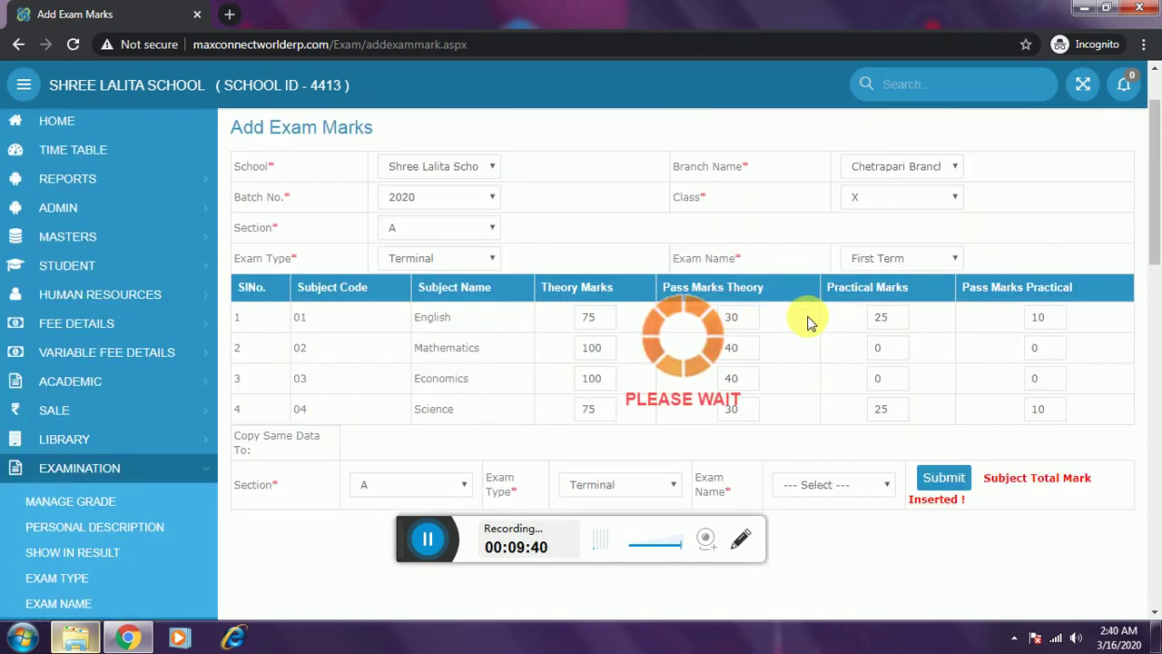
pyautogui.scroll(-2, 808, 321)
pyautogui.click(813, 318)
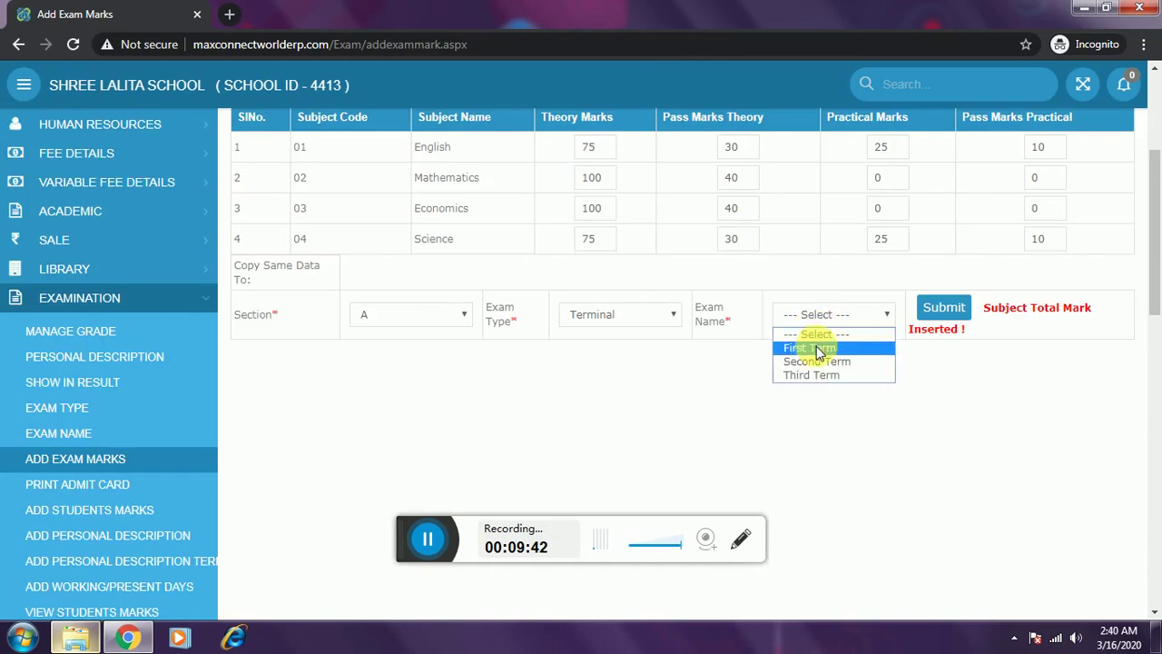
pyautogui.click(812, 339)
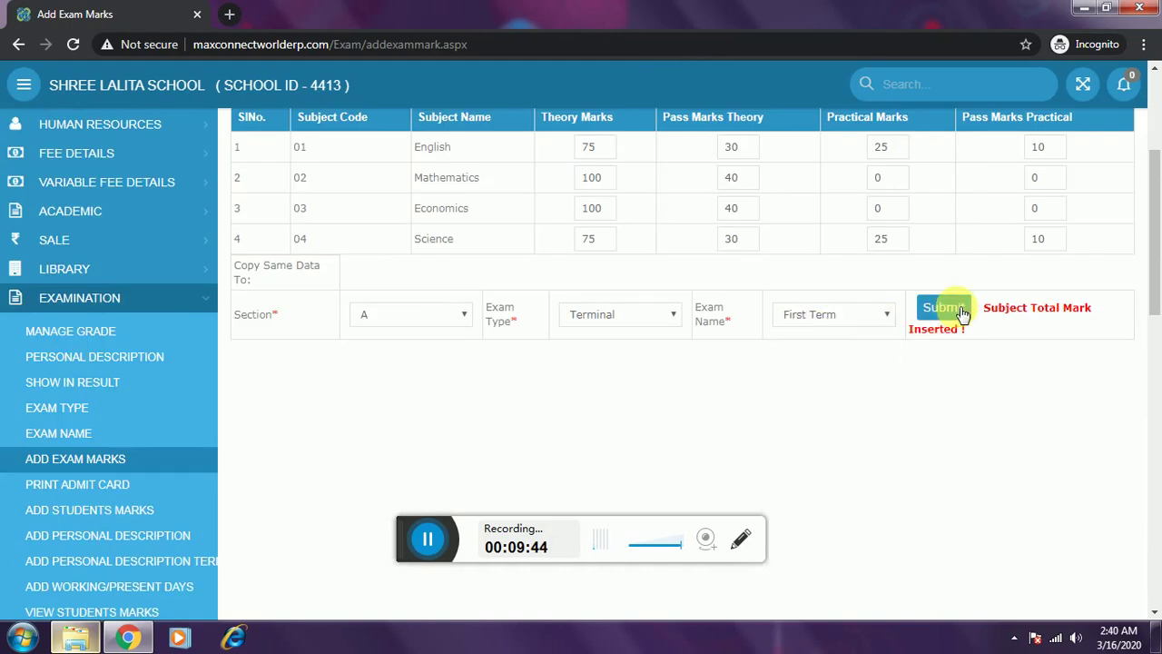
pyautogui.click(863, 317)
pyautogui.click(849, 356)
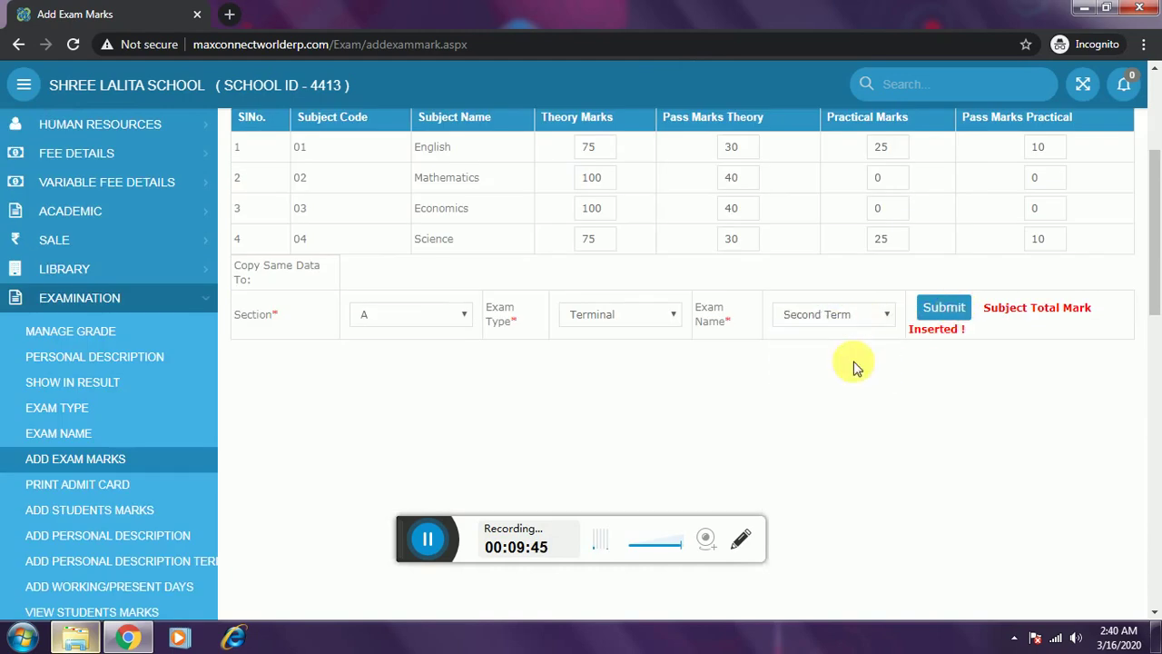
pyautogui.click(942, 309)
pyautogui.scroll(1, 931, 322)
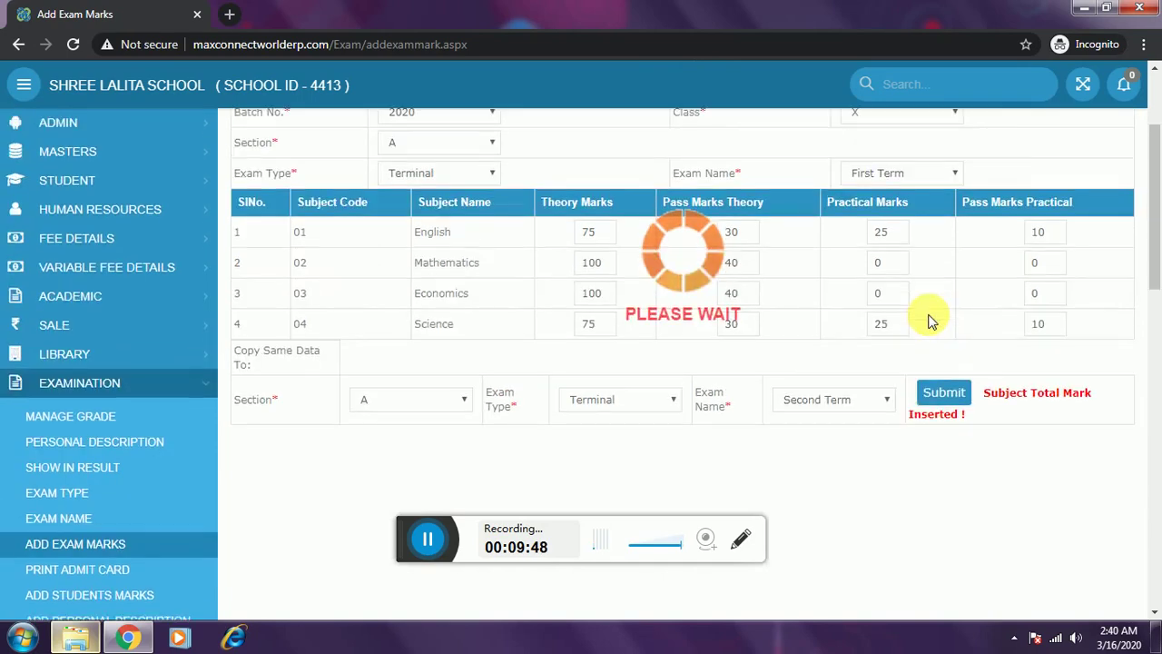
pyautogui.scroll(-1, 930, 322)
pyautogui.click(930, 313)
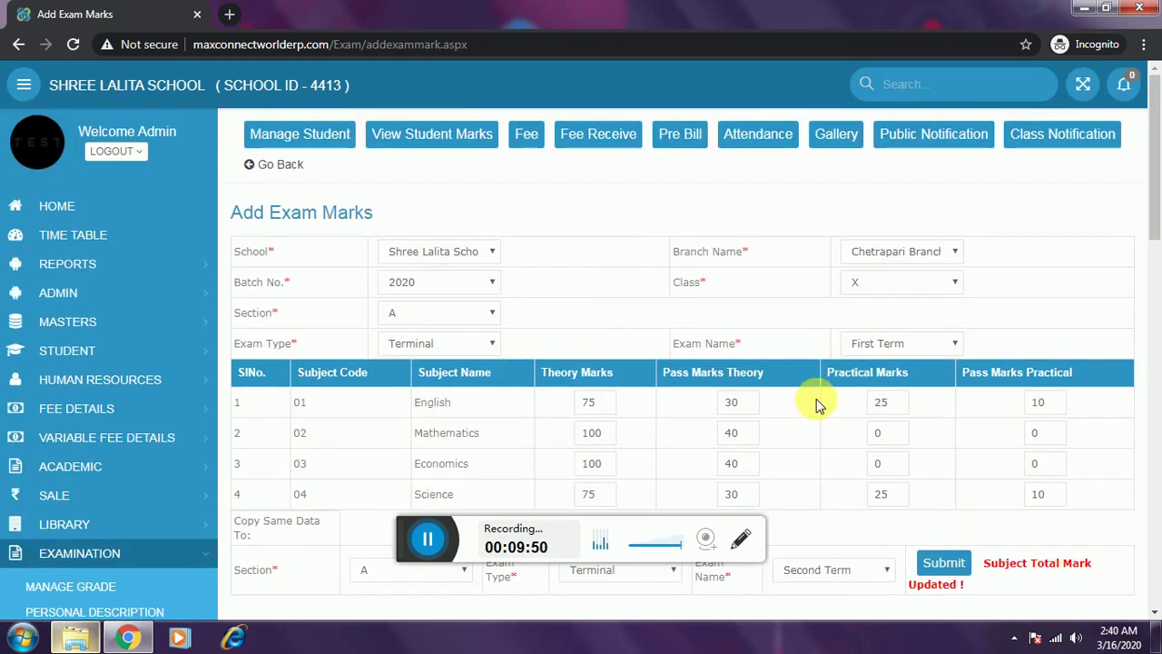
pyautogui.scroll(-2, 815, 404)
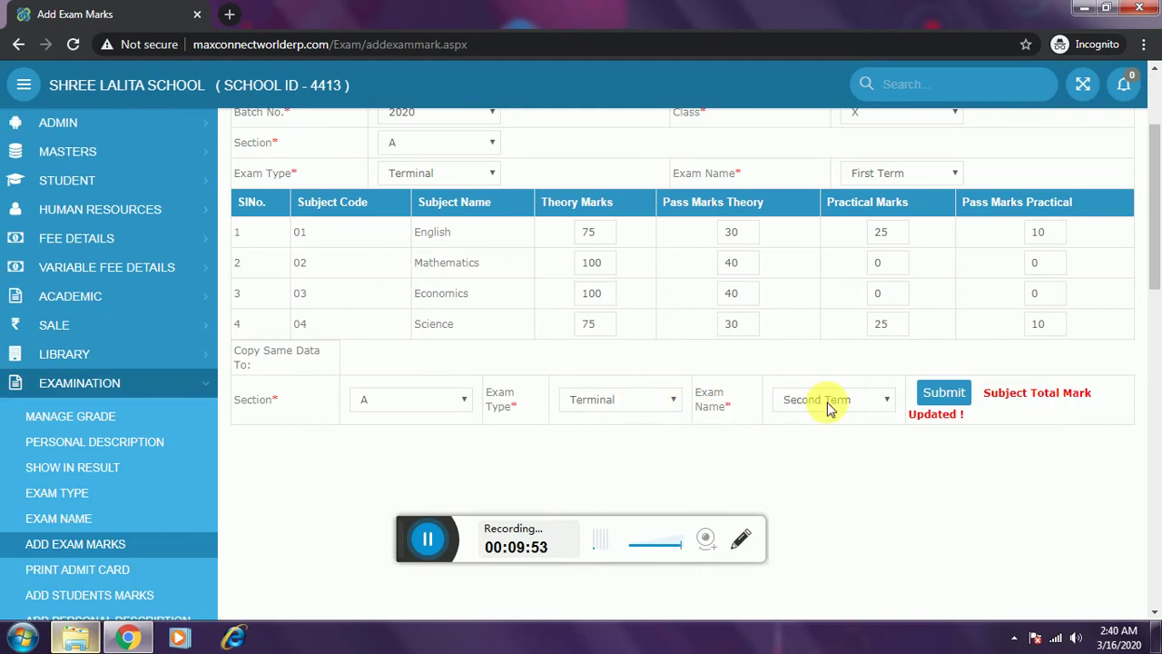
# Choose Third Term as the target exam and submit to copy the First Term marks to it.
pyautogui.click(829, 404)
pyautogui.click(812, 458)
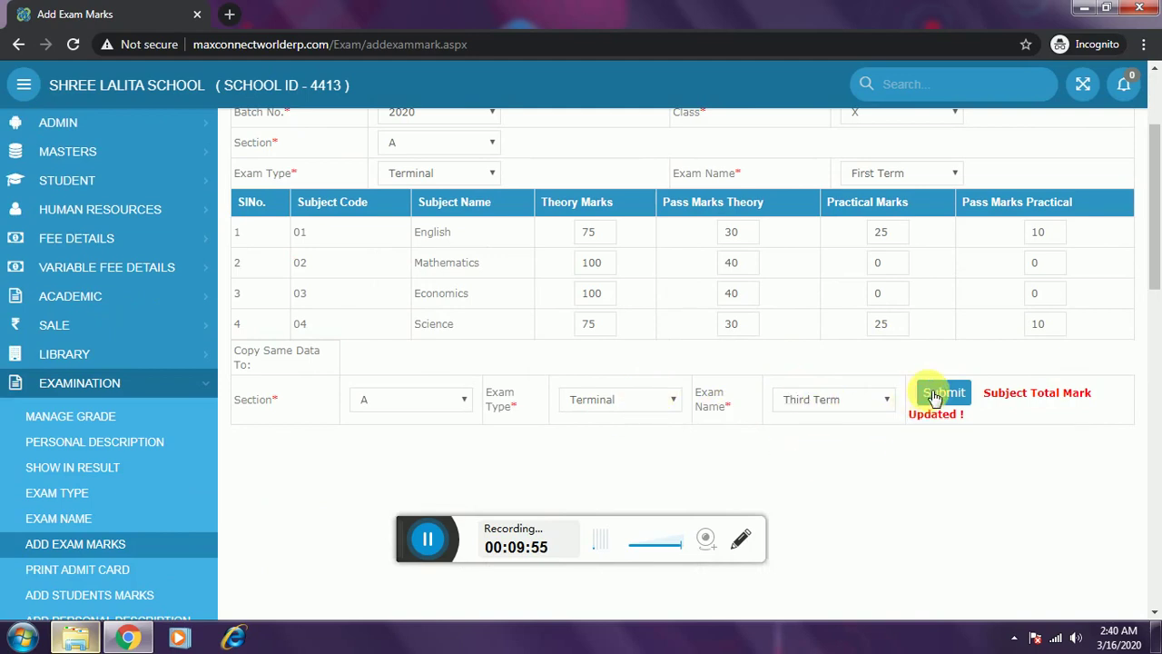
pyautogui.click(934, 395)
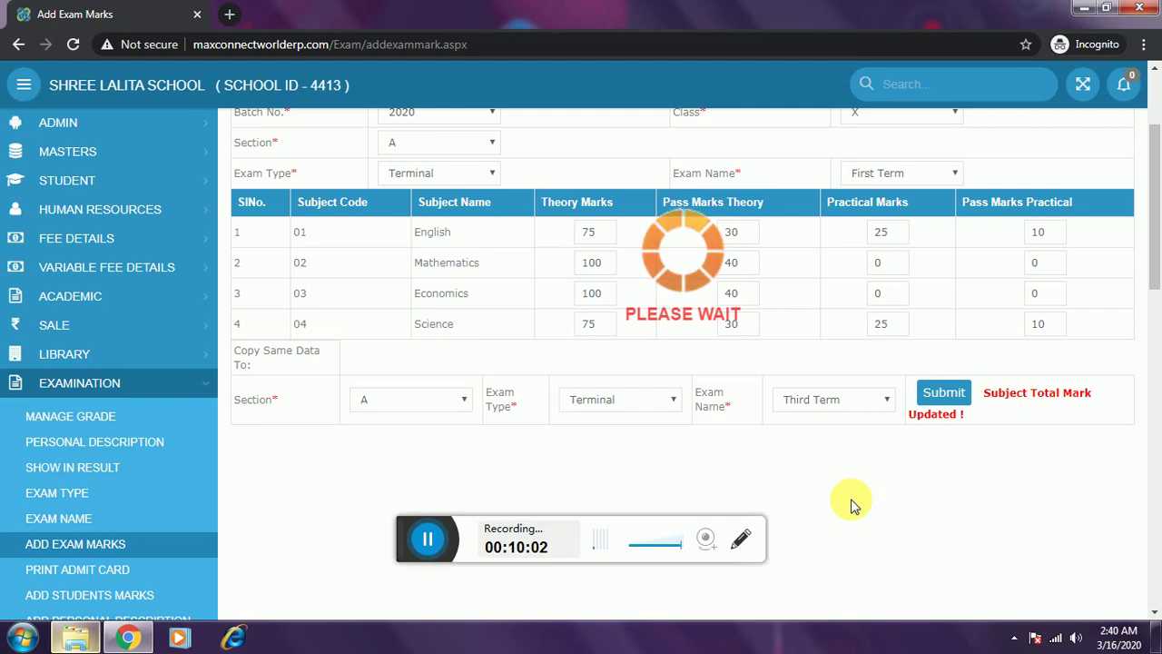
# Open the Print Admit Card page and set the class to X and the section to A.
pyautogui.scroll(-2, 839, 472)
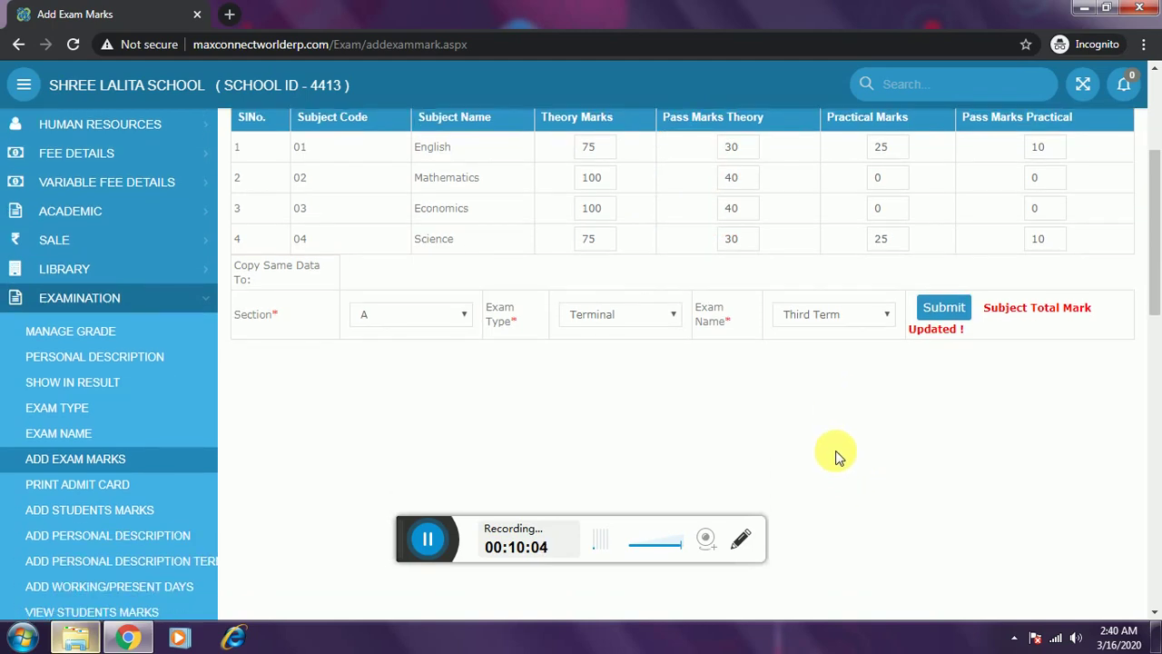
pyautogui.click(133, 486)
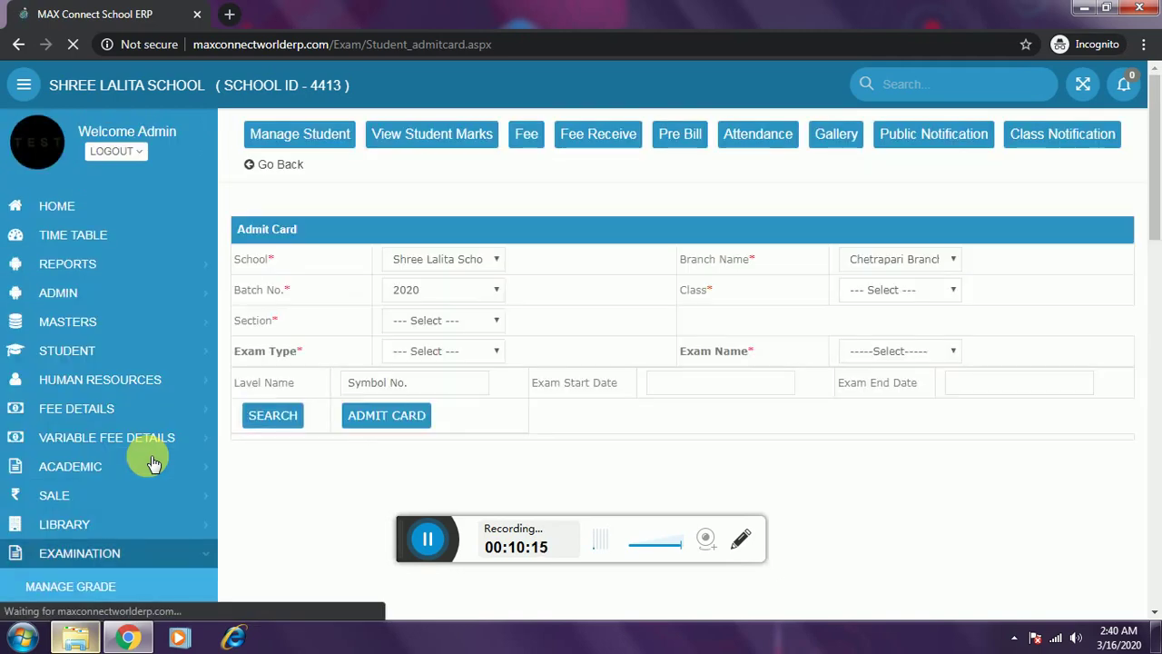
pyautogui.click(863, 290)
pyautogui.click(844, 446)
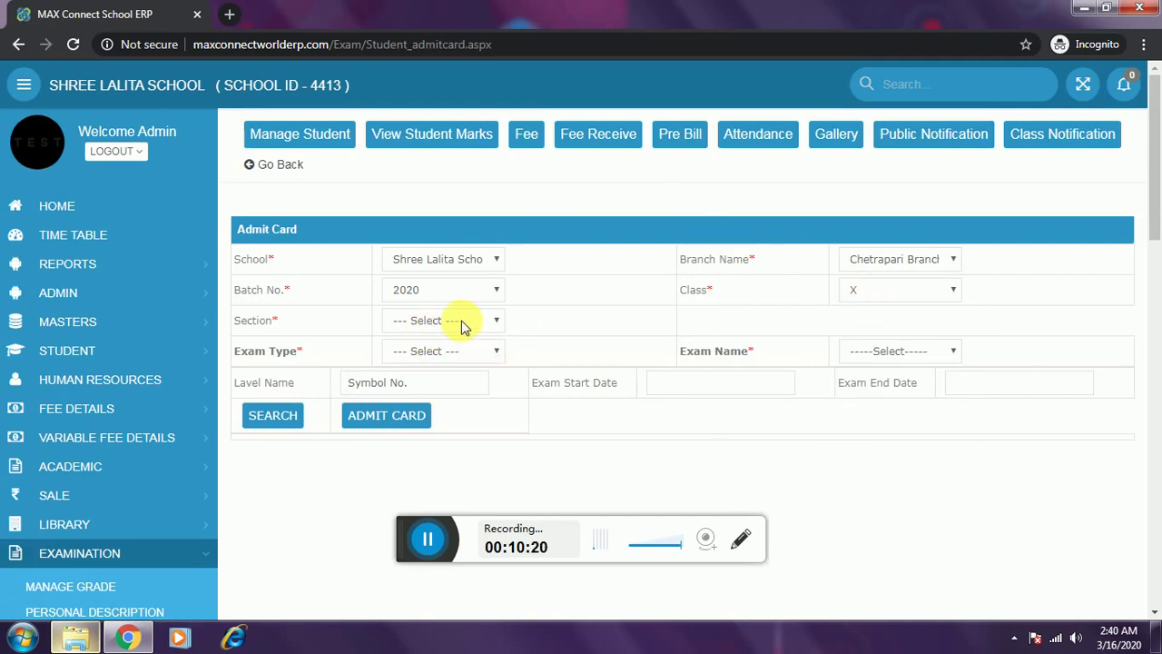
pyautogui.click(461, 323)
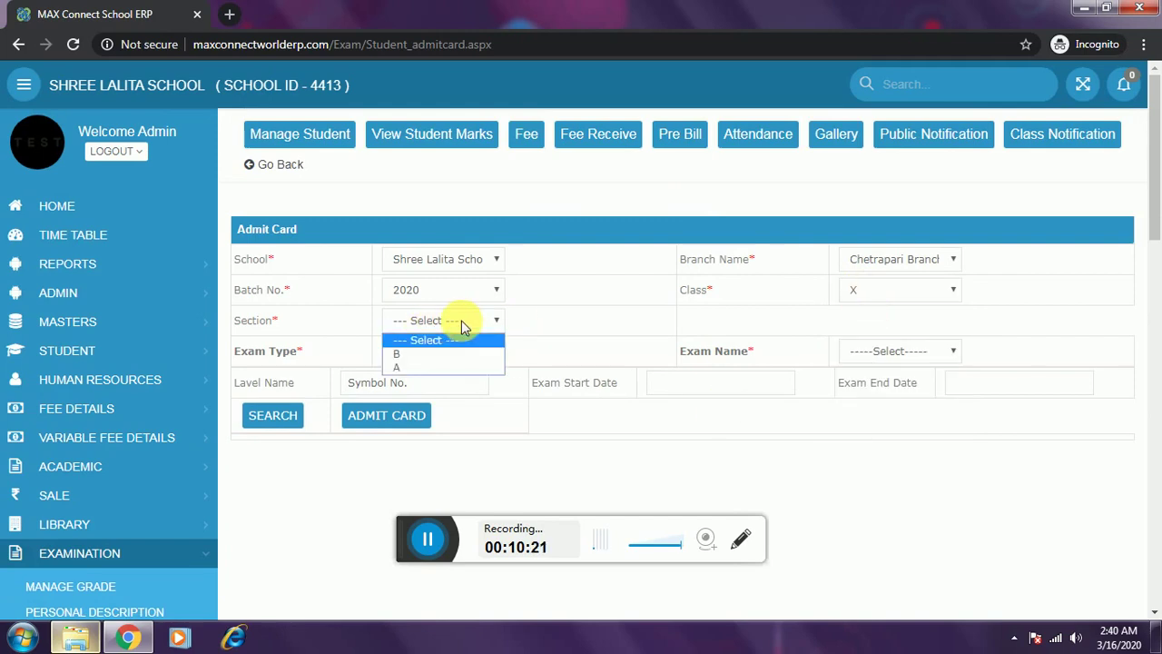
pyautogui.click(438, 367)
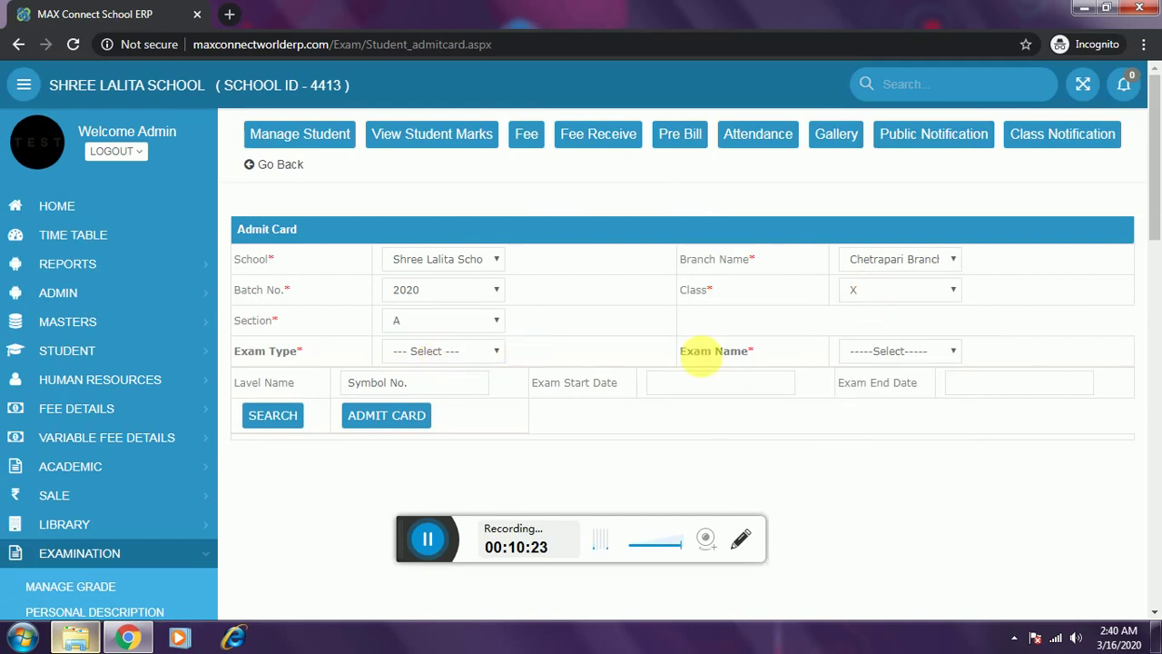
# Set the exam type to Terminal and the exam name to First Term, and search for the students.
pyautogui.click(474, 356)
pyautogui.click(466, 382)
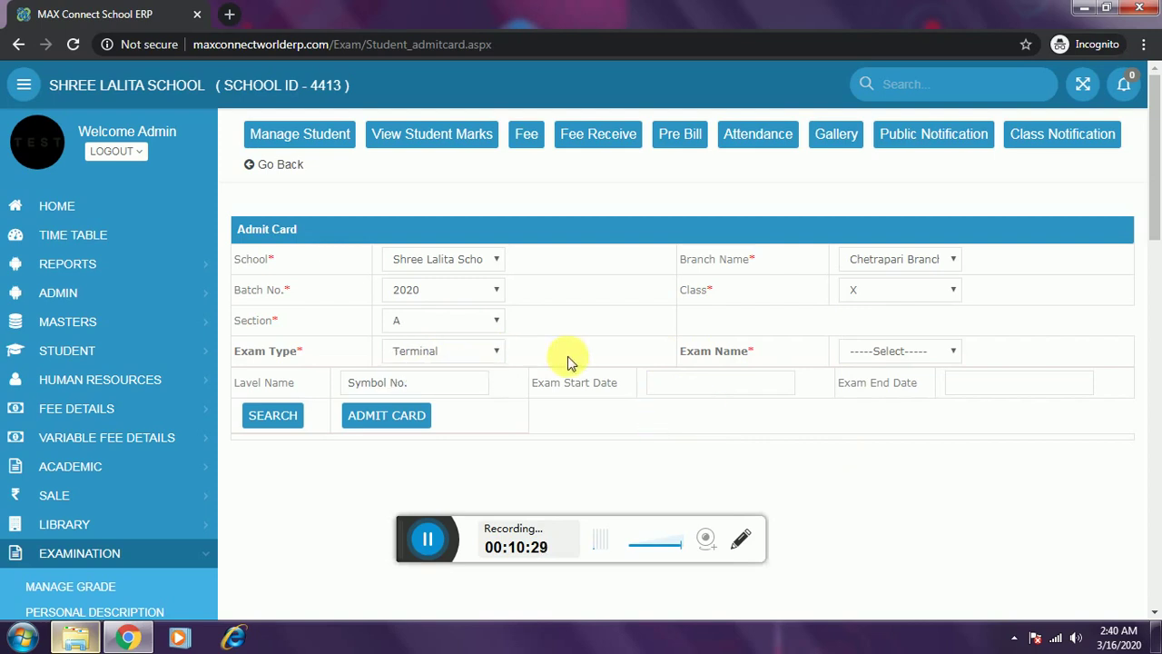
pyautogui.click(870, 353)
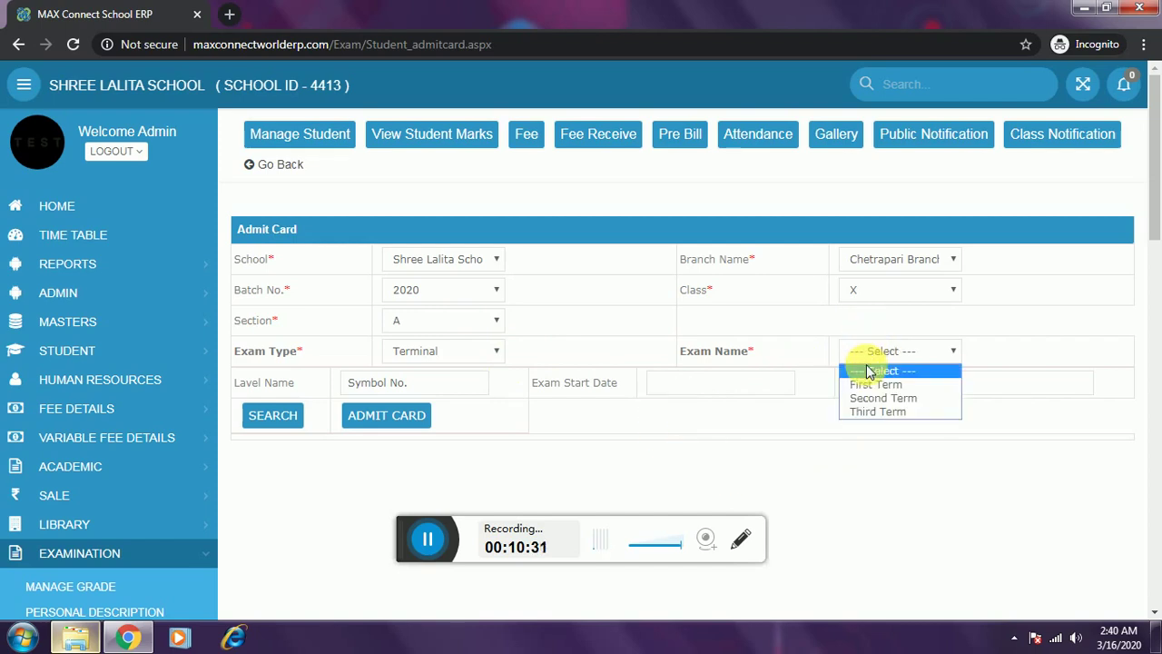
pyautogui.click(871, 385)
pyautogui.click(275, 416)
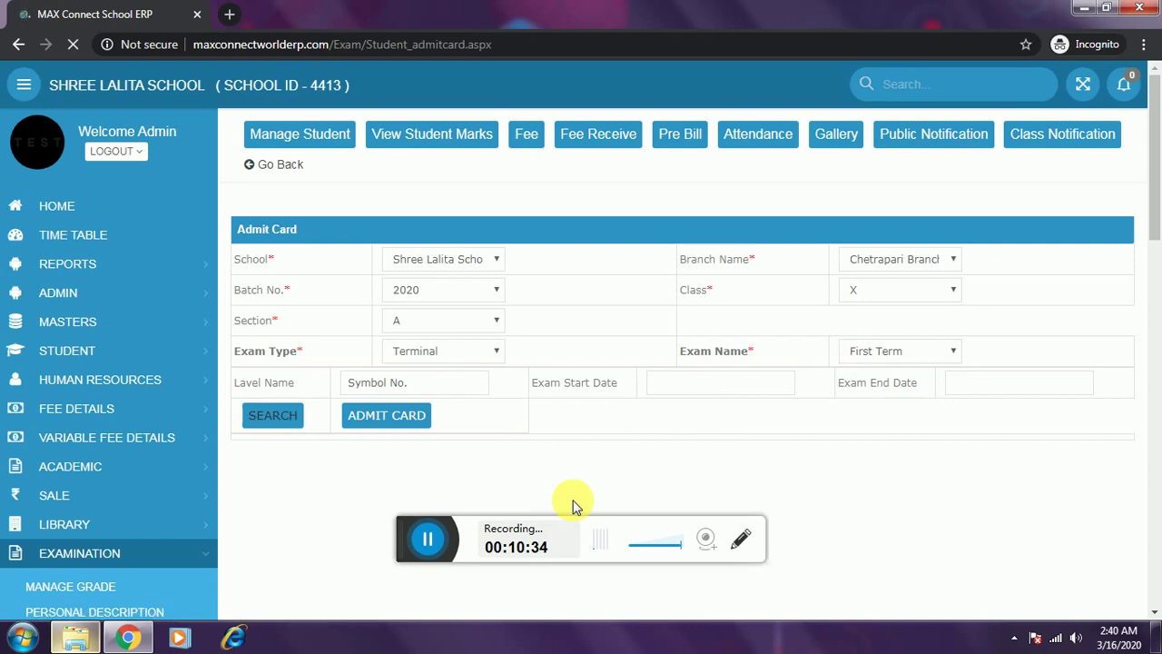
# Select all the listed students and generate their First Term admit cards.
pyautogui.scroll(-3, 744, 333)
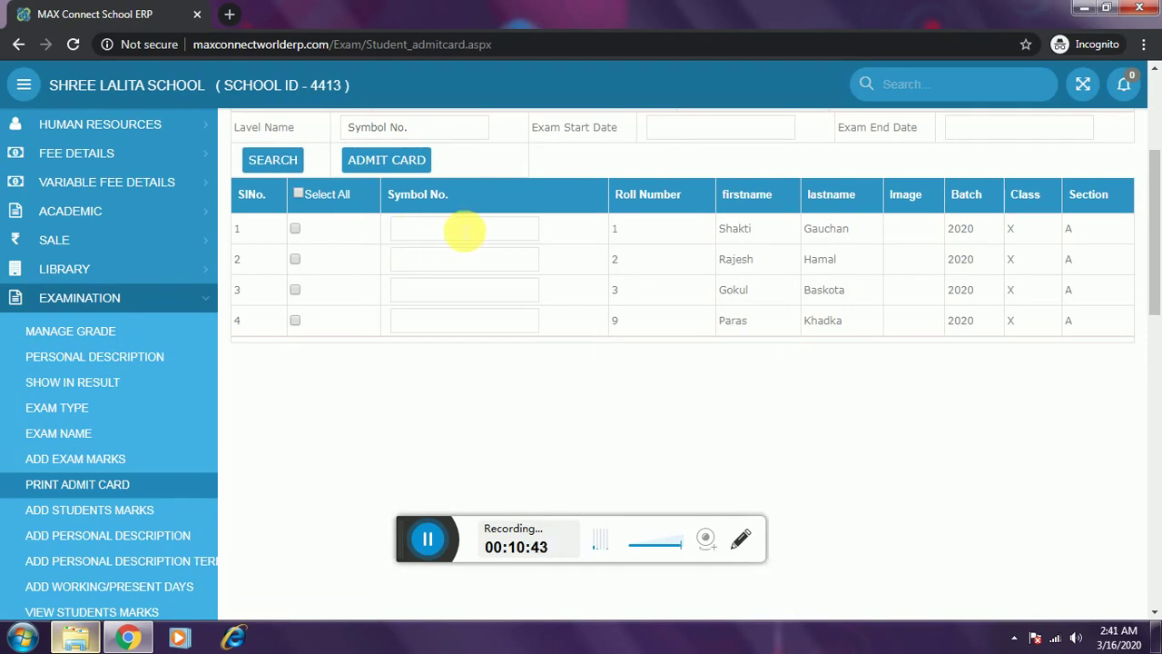
pyautogui.scroll(1, 480, 306)
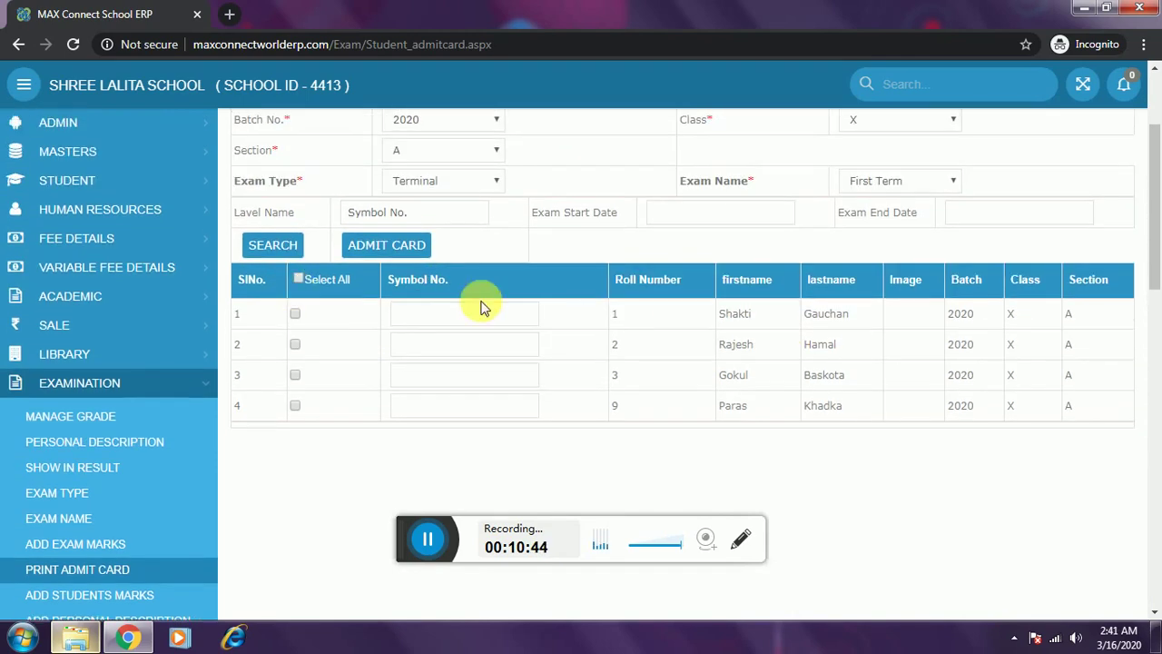
pyautogui.click(294, 314)
pyautogui.click(295, 344)
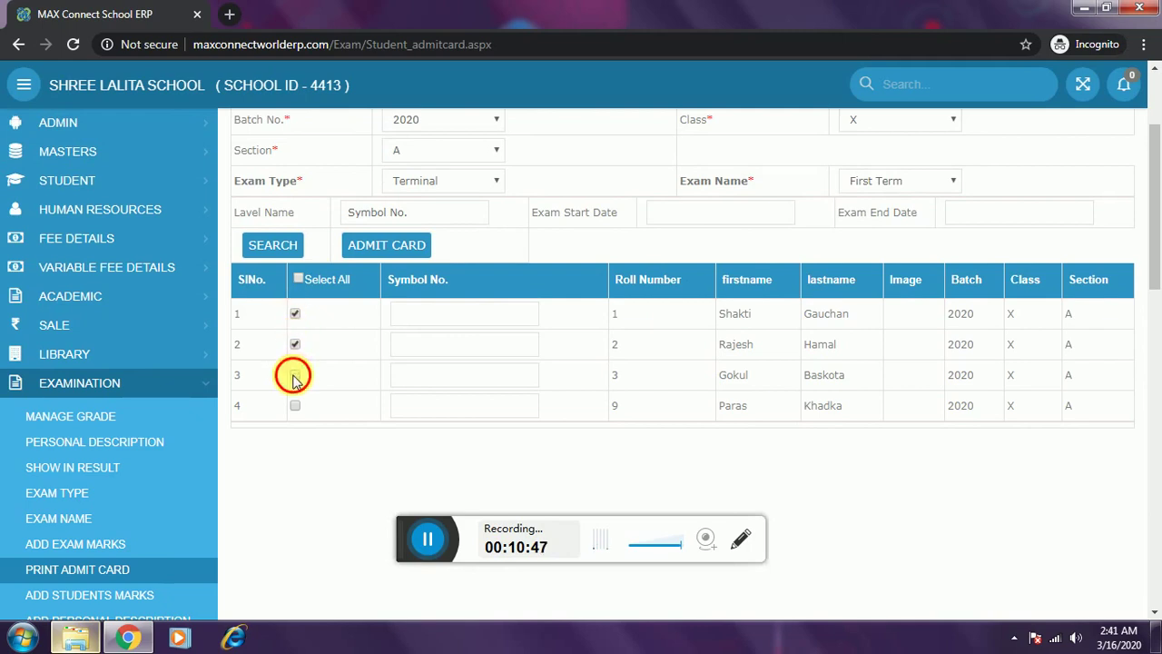
pyautogui.click(293, 375)
pyautogui.click(294, 406)
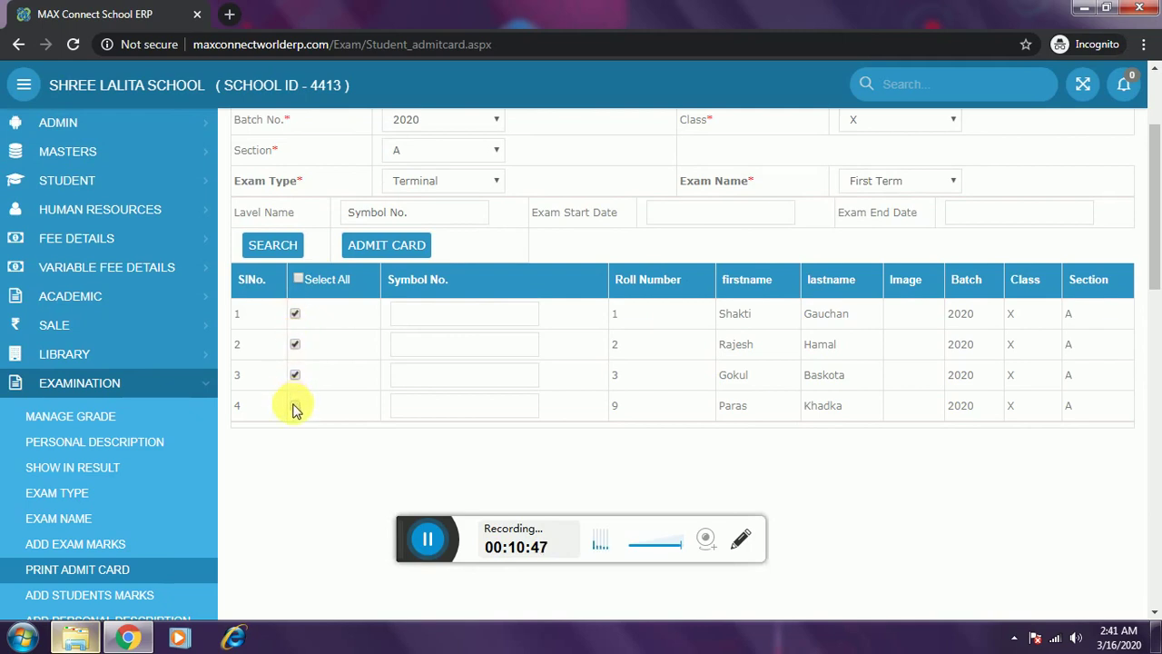
pyautogui.click(298, 278)
pyautogui.click(415, 245)
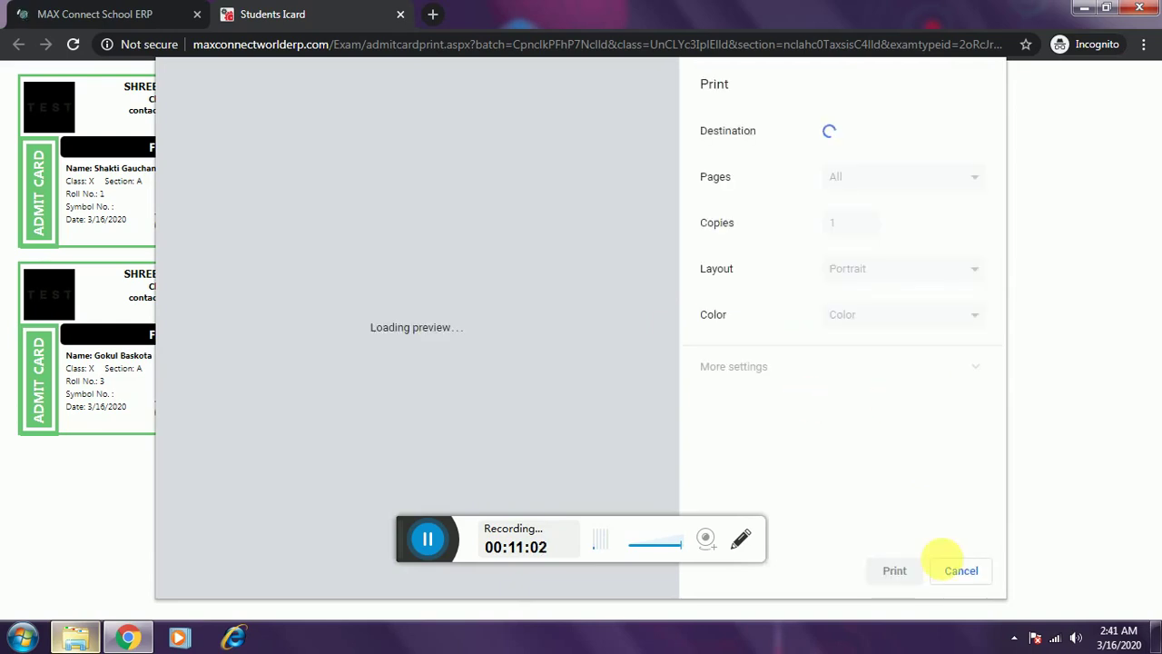
# Dismiss the print dialog, look over the school logo and details on the admit cards, and close the admit card page.
pyautogui.press('Escape')
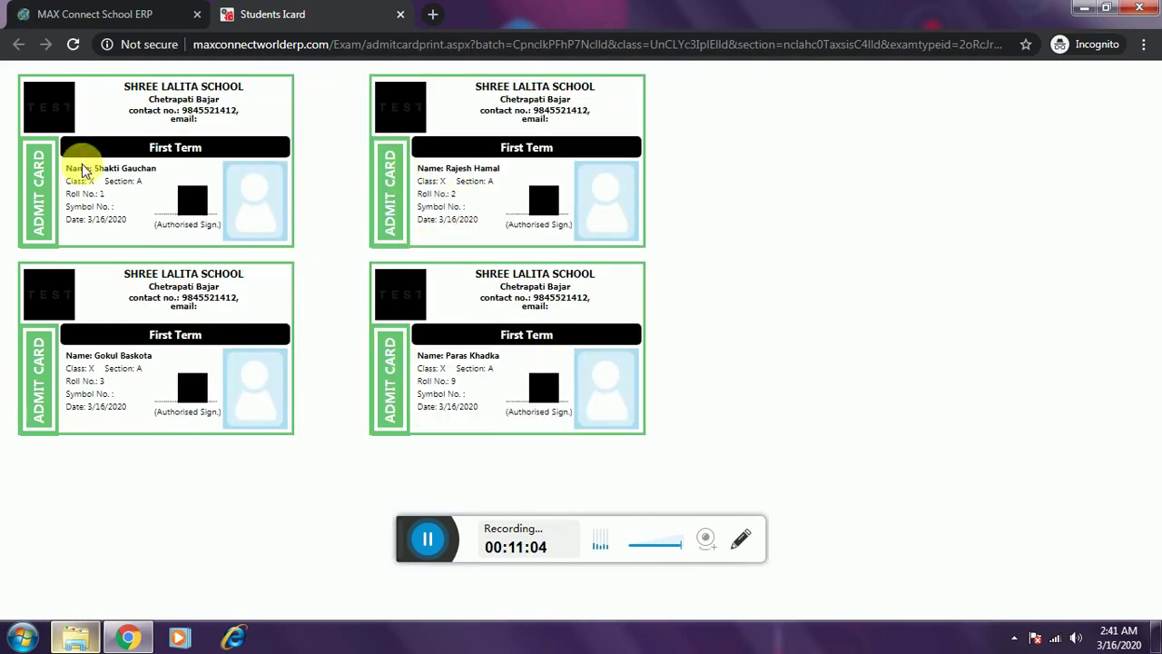
pyautogui.moveTo(63, 110); pyautogui.dragTo(46, 109)
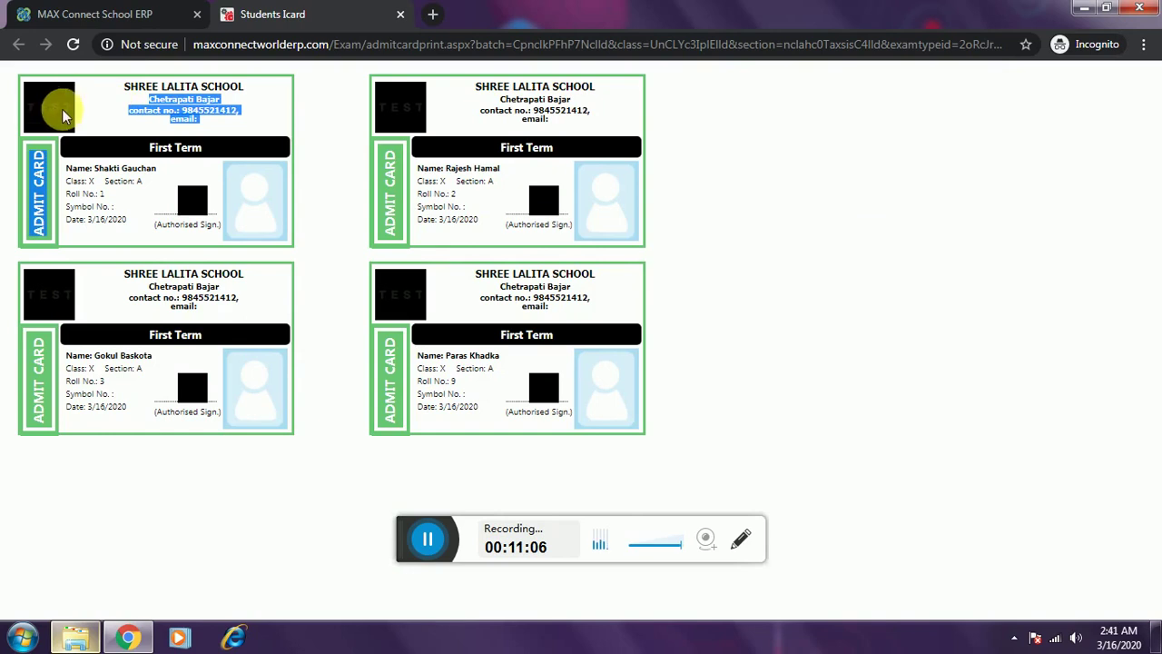
pyautogui.click(184, 136)
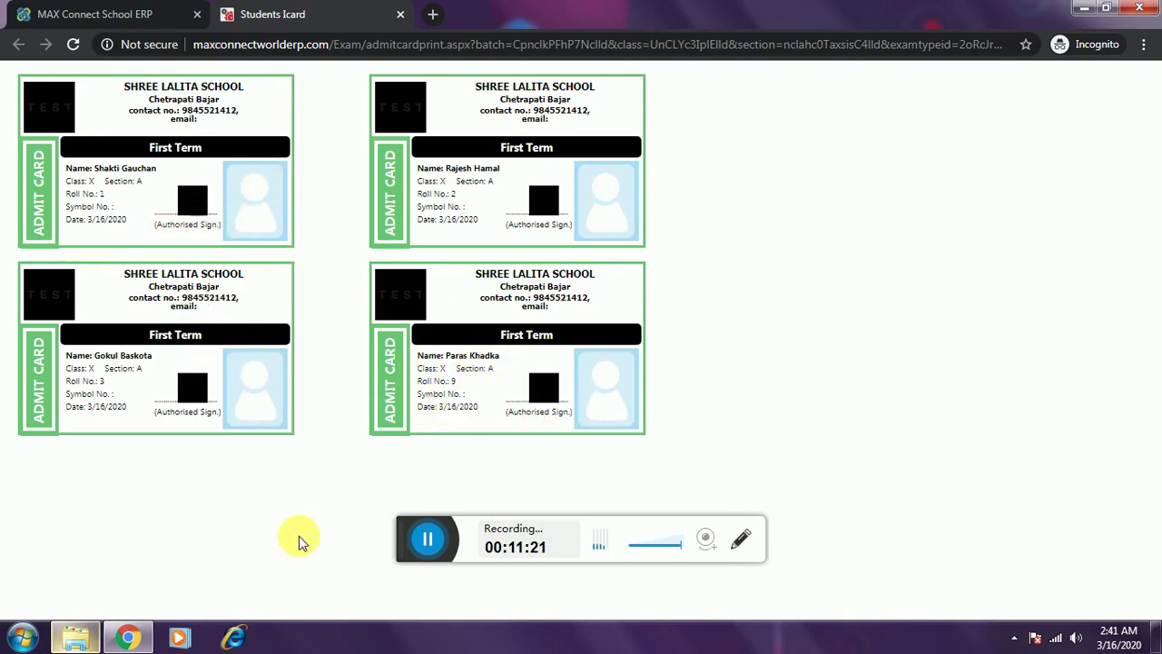
pyautogui.click(400, 16)
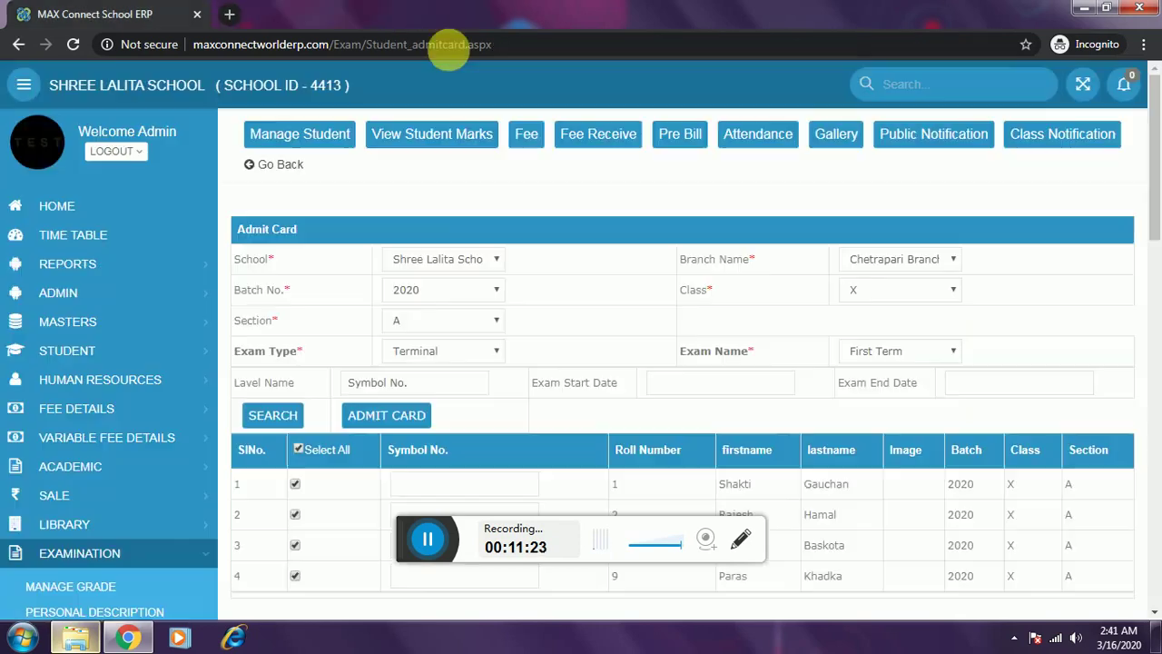
# Open the Add Students Marks page and set the class to X and the section to A.
pyautogui.scroll(-2, 417, 245)
pyautogui.scroll(-1, 236, 395)
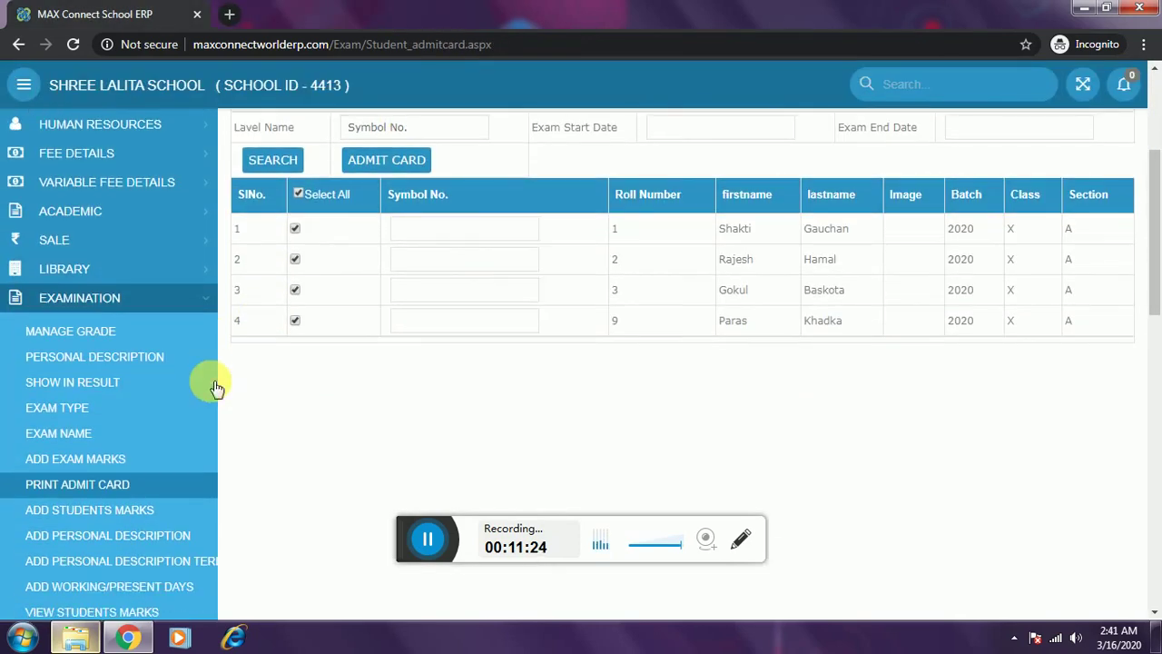
pyautogui.click(87, 511)
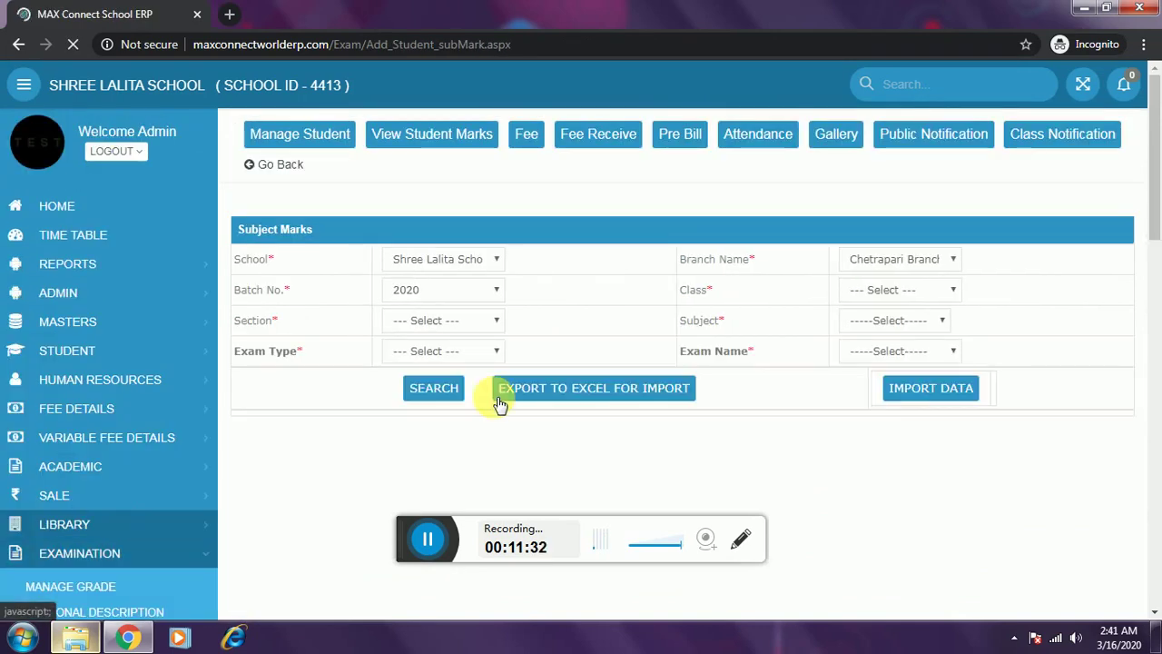
pyautogui.scroll(-1, 433, 413)
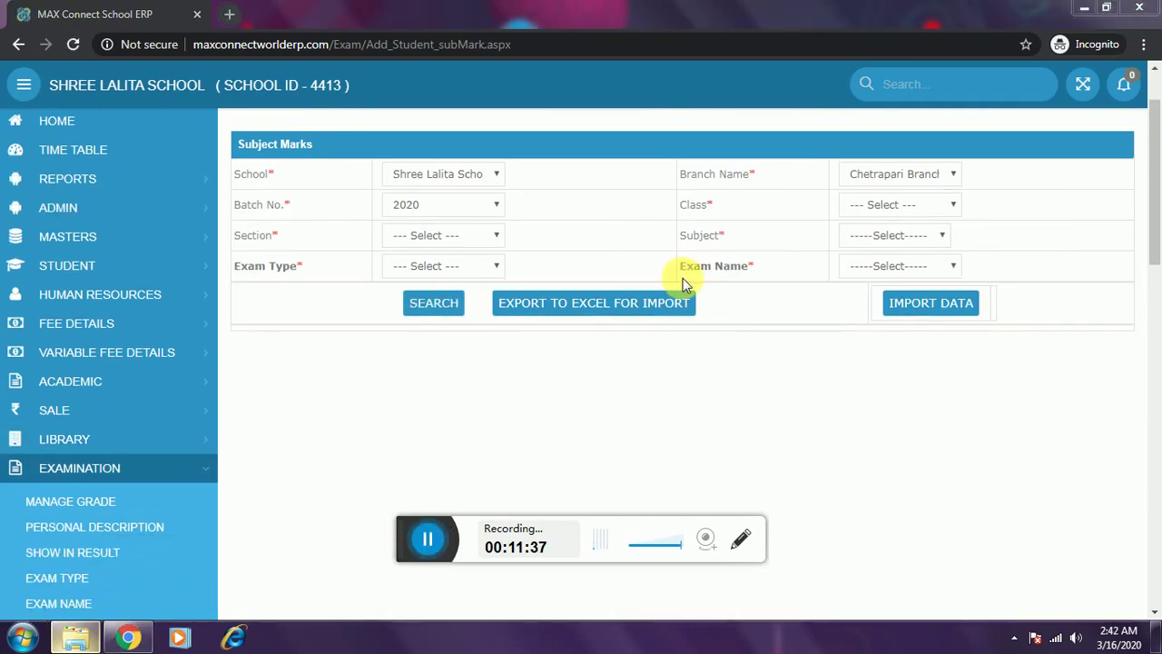
pyautogui.click(885, 206)
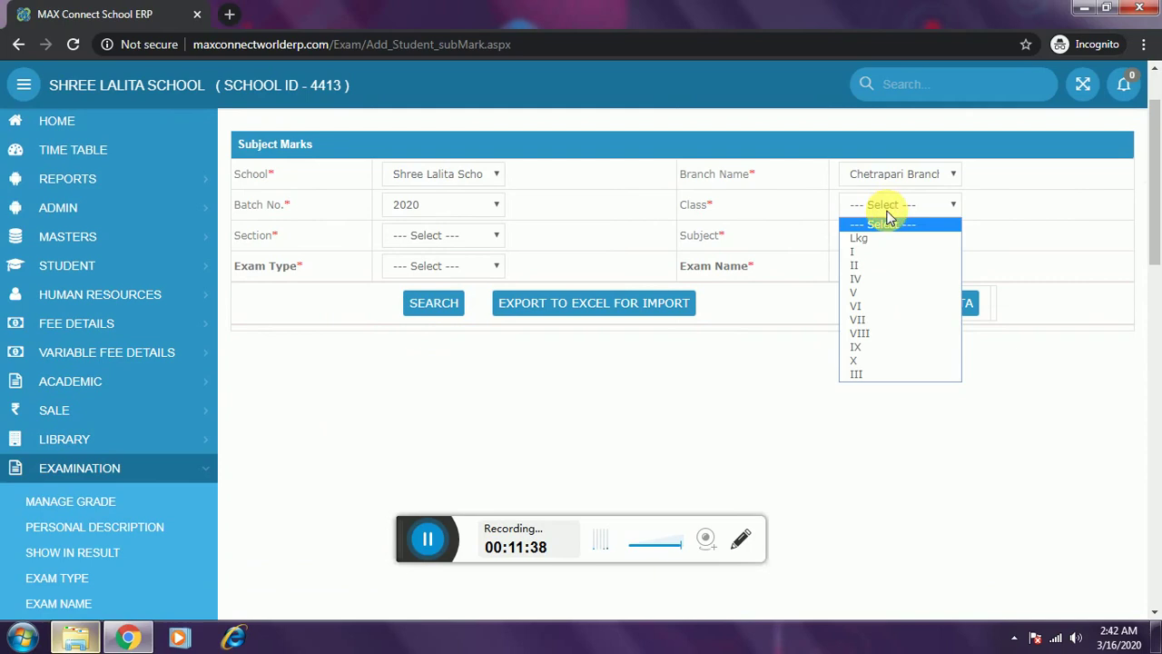
pyautogui.click(874, 361)
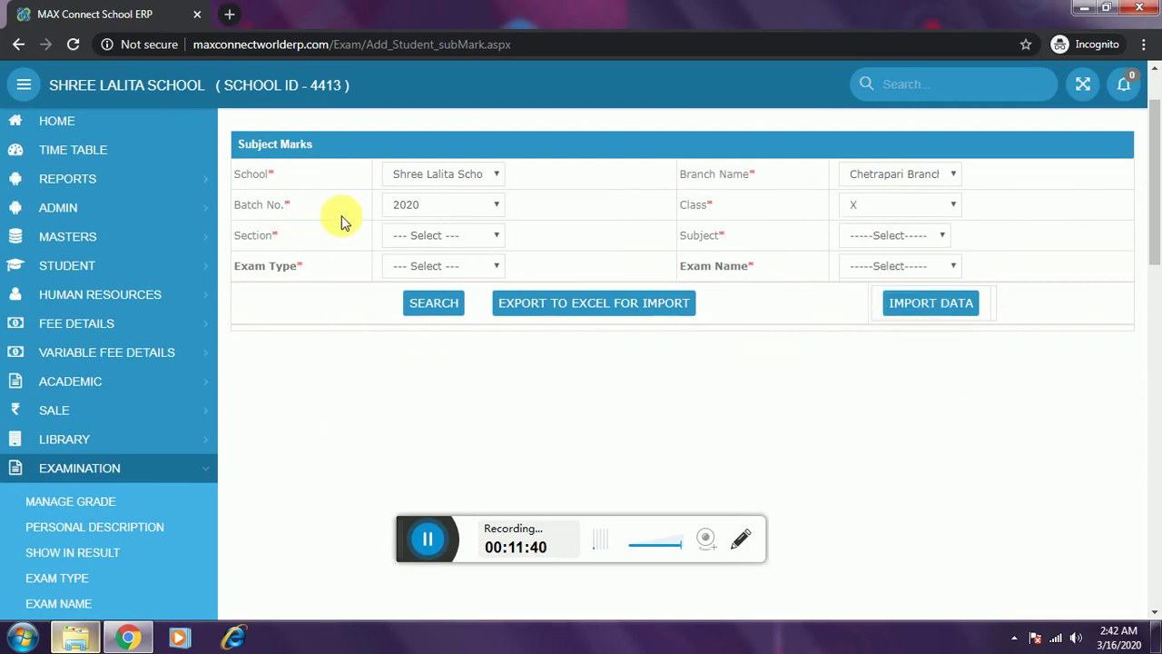
pyautogui.click(403, 245)
pyautogui.click(404, 270)
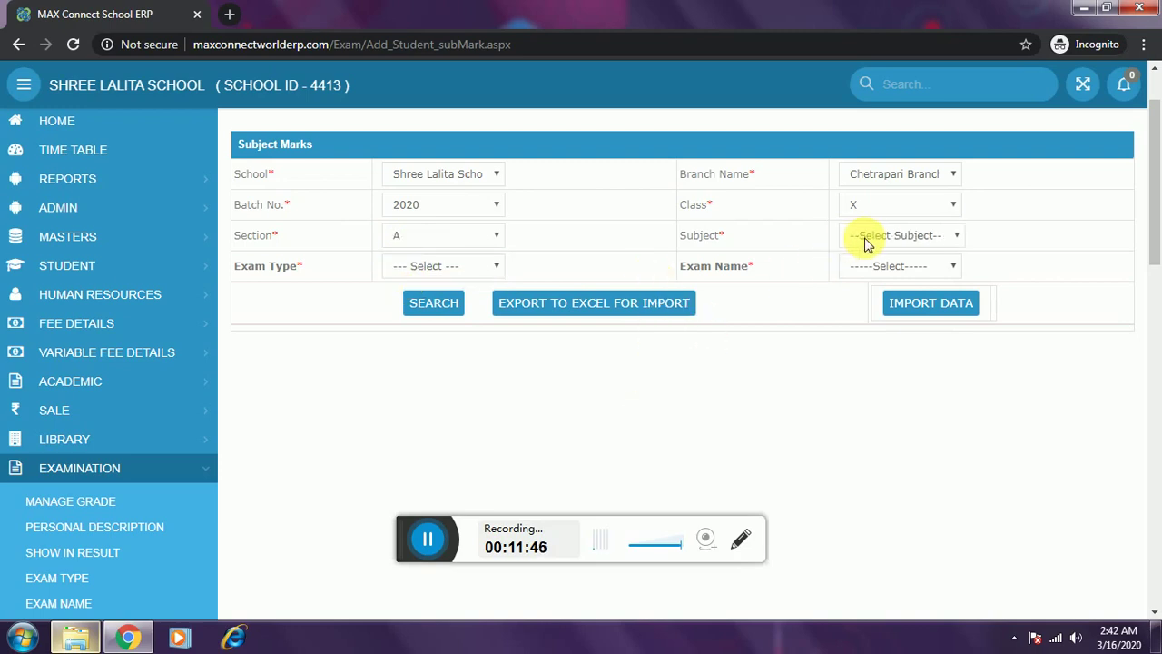
# Search for the students with subject English, exam type Terminal and exam name First Term.
pyautogui.click(864, 238)
pyautogui.click(856, 267)
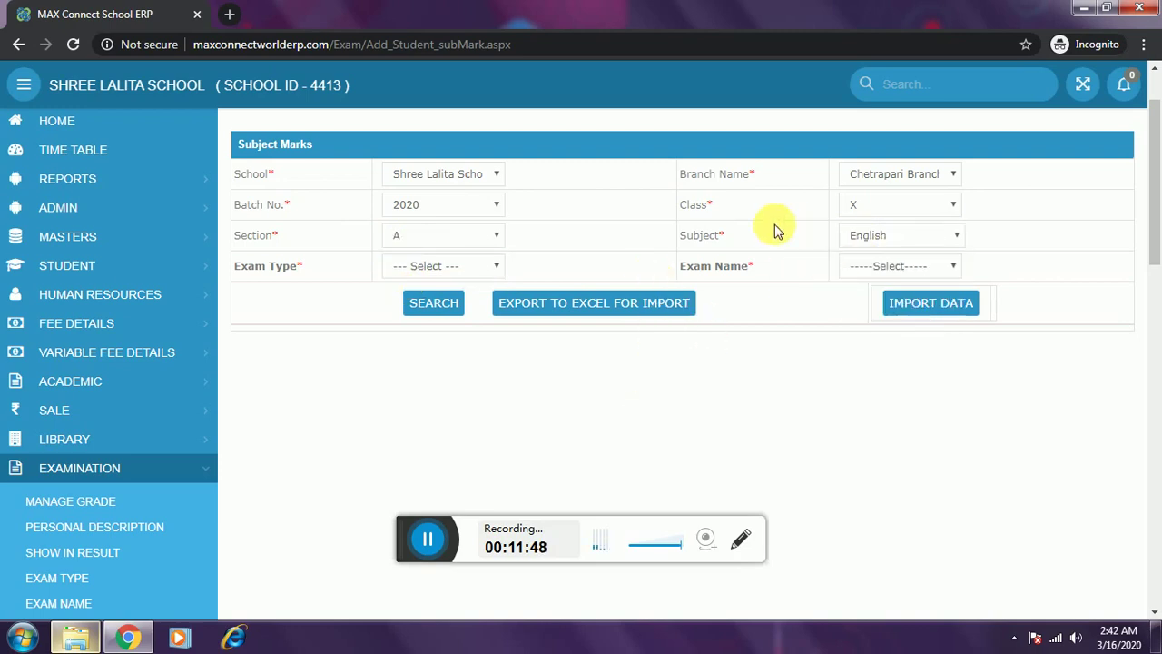
pyautogui.click(470, 265)
pyautogui.click(446, 301)
pyautogui.click(892, 275)
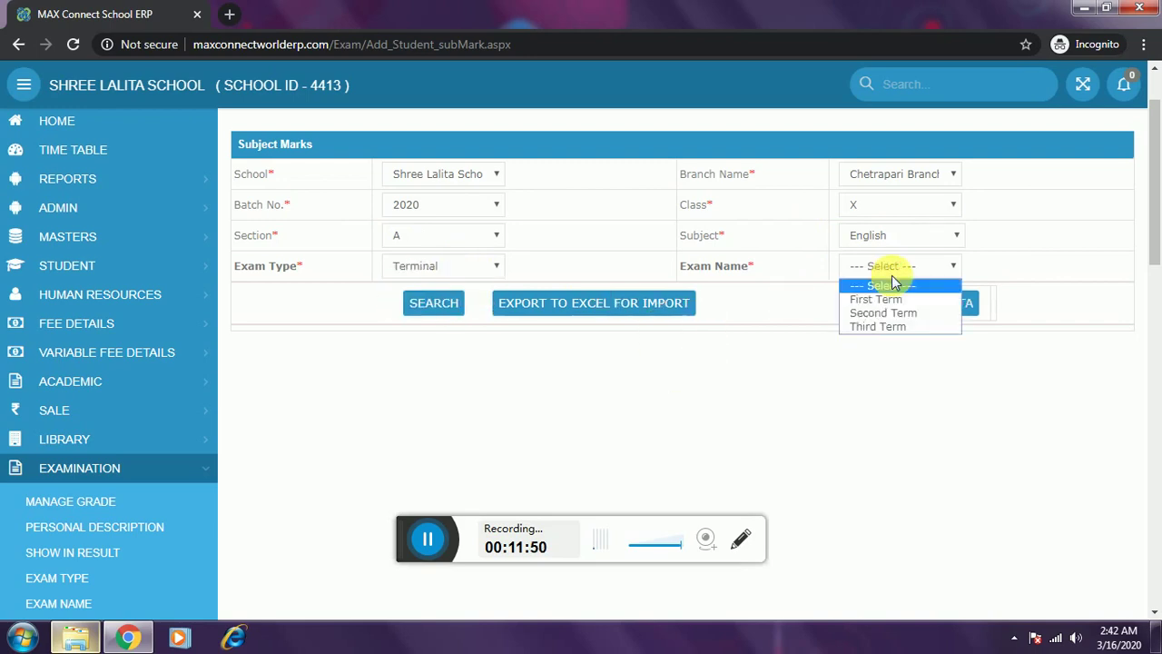
pyautogui.click(873, 298)
pyautogui.click(433, 303)
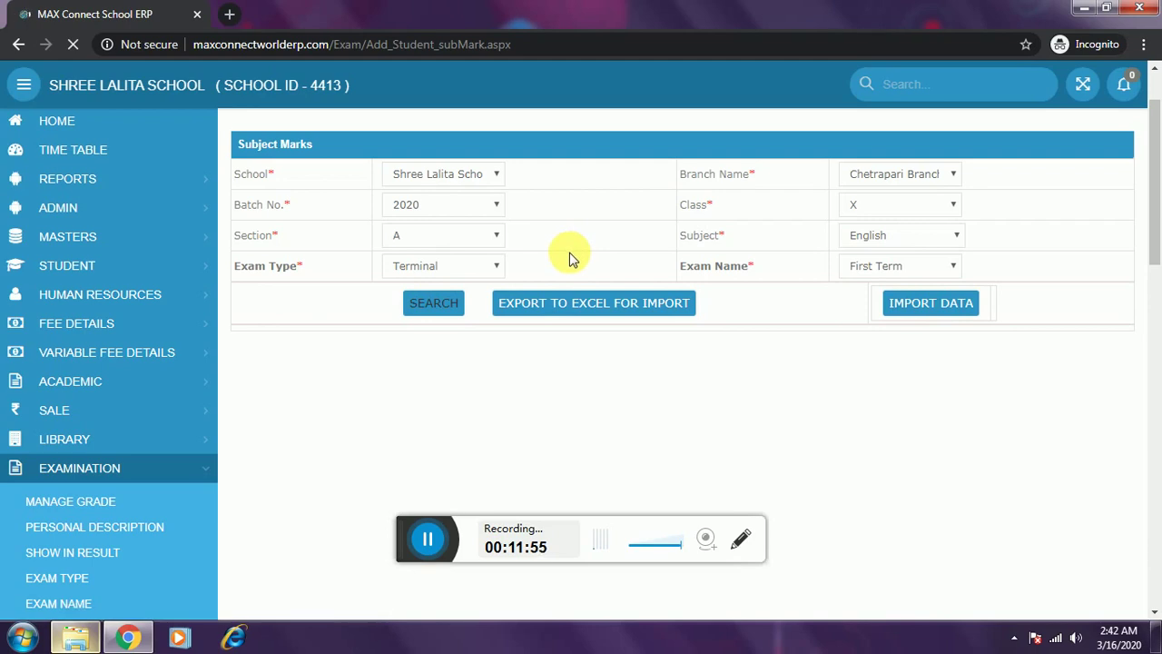
# Reset the subject choice, export the student marks sheet to Excel for import, and open Uploadstudentmarks.xls.
pyautogui.scroll(-3, 576, 260)
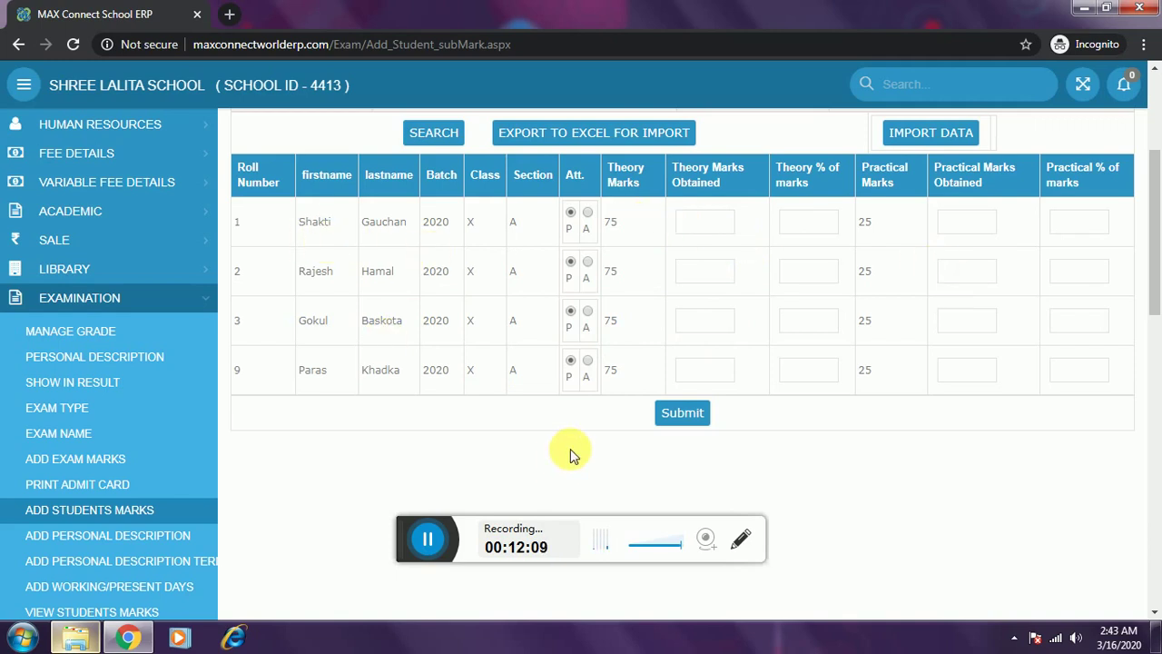
pyautogui.scroll(1, 587, 390)
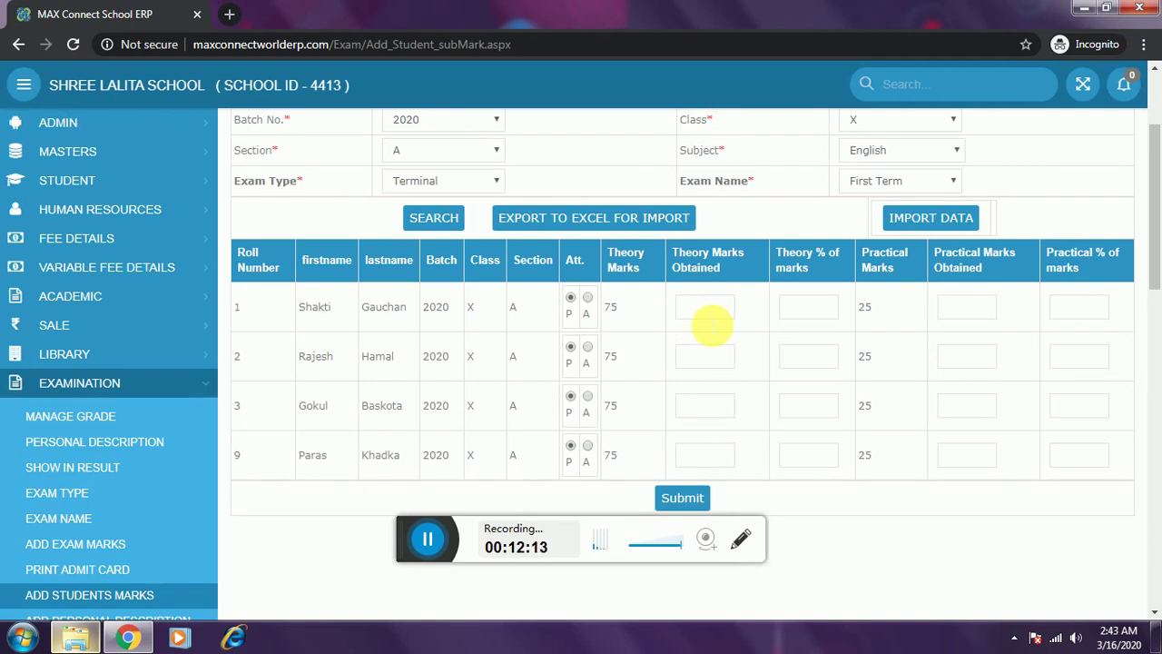
pyautogui.scroll(1, 711, 325)
pyautogui.click(858, 234)
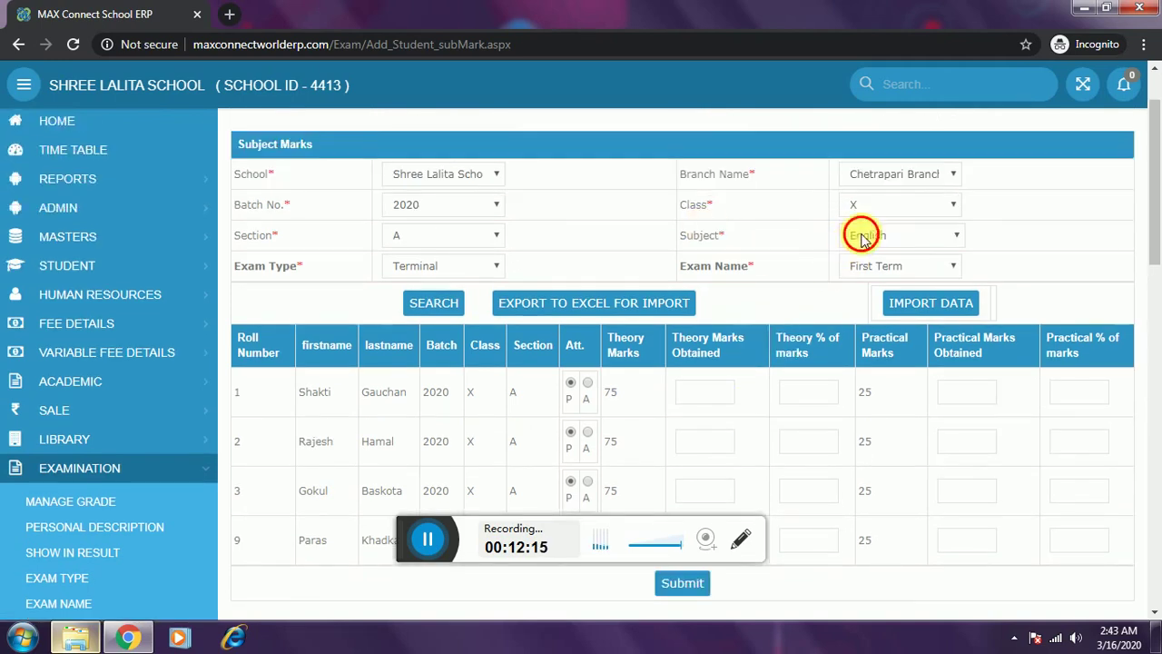
pyautogui.click(861, 256)
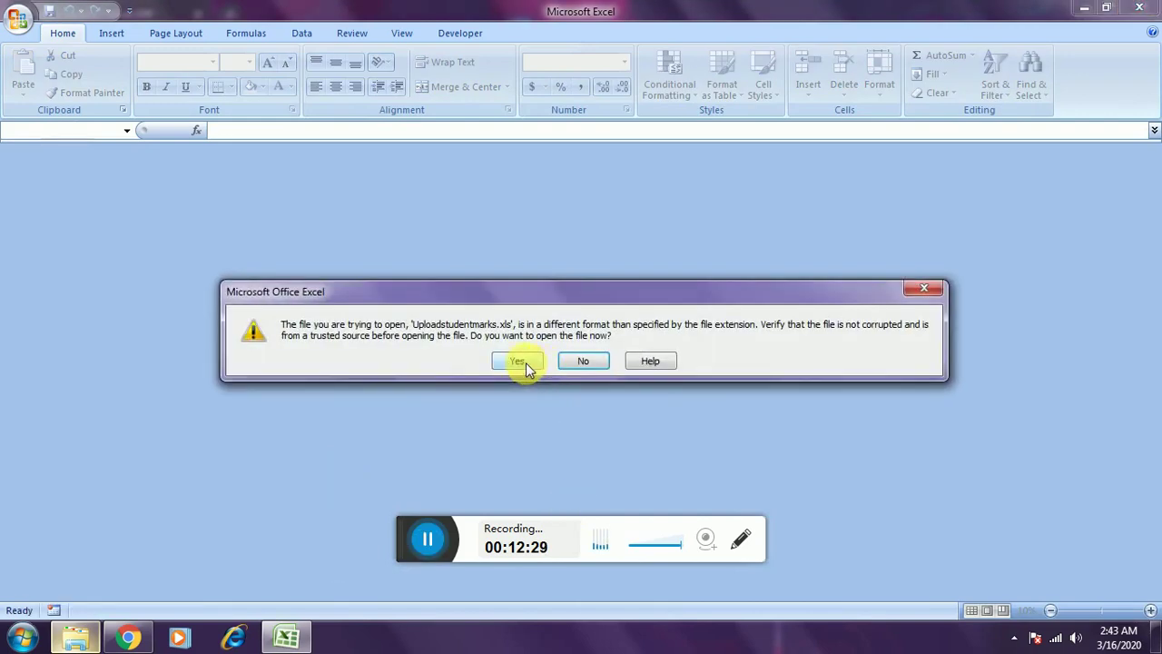
pyautogui.click(523, 360)
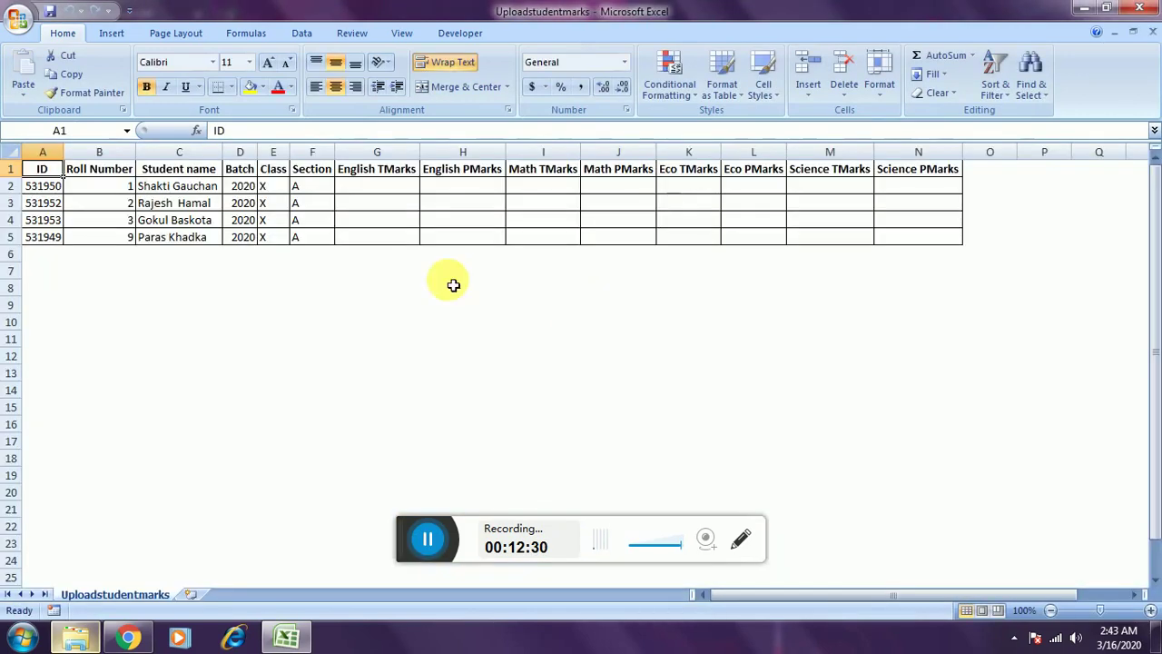
# Examine the theory and practical marks columns for English, Math, Eco and Science in the exported sheet.
pyautogui.click(394, 173)
pyautogui.click(459, 176)
pyautogui.click(542, 187)
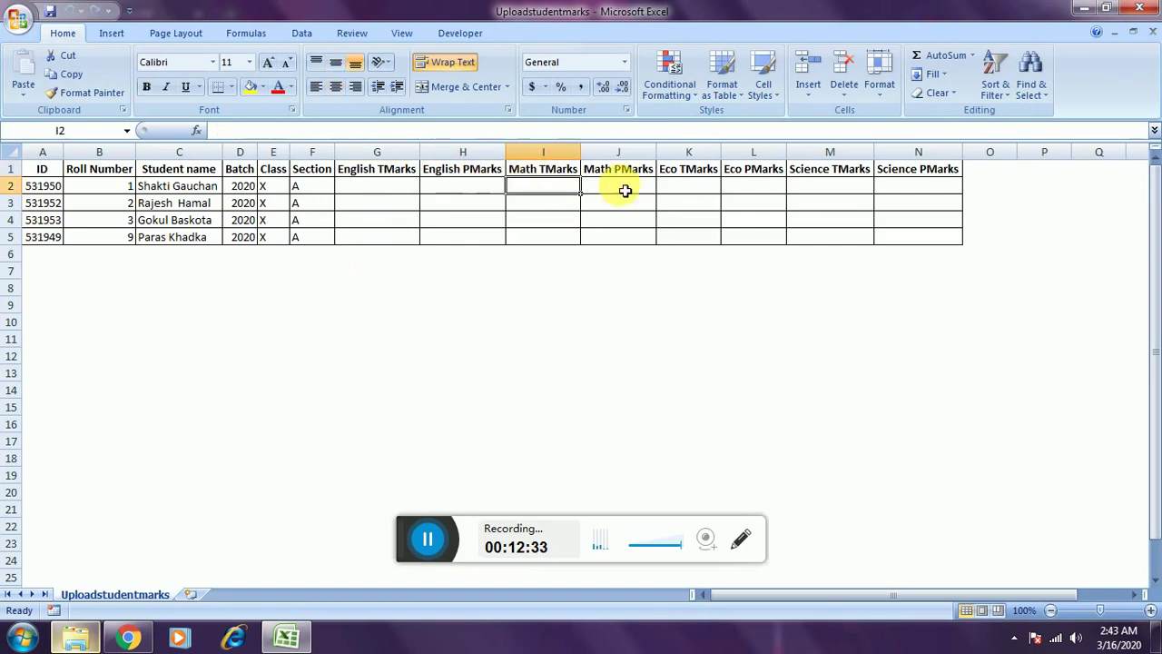
pyautogui.click(643, 189)
pyautogui.click(711, 193)
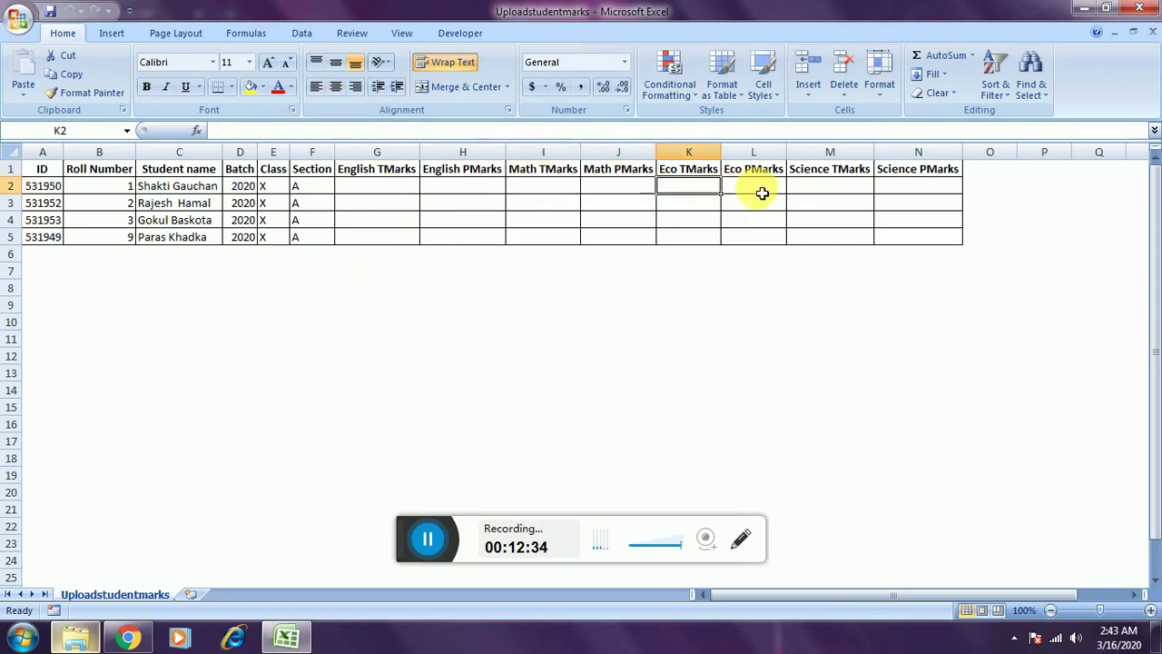
pyautogui.click(767, 192)
pyautogui.click(823, 193)
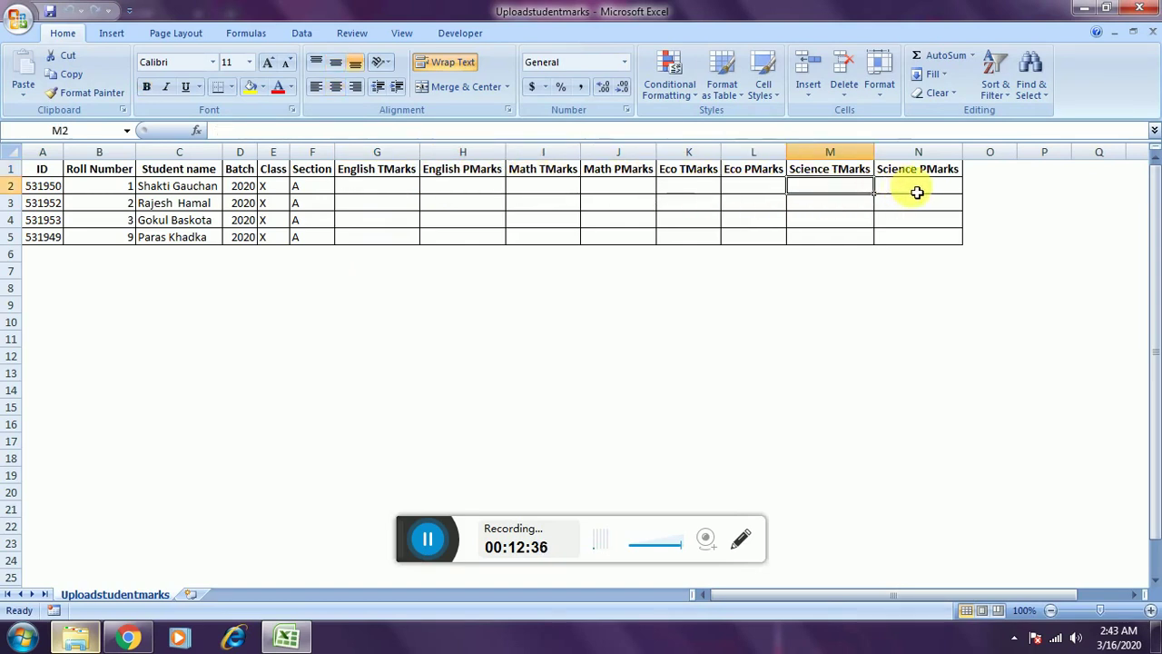
pyautogui.click(899, 189)
# Enter the roll number 1 student's marks in row 2: English TMarks 75, English PMarks 25 and Math TMarks 98.
pyautogui.click(372, 188)
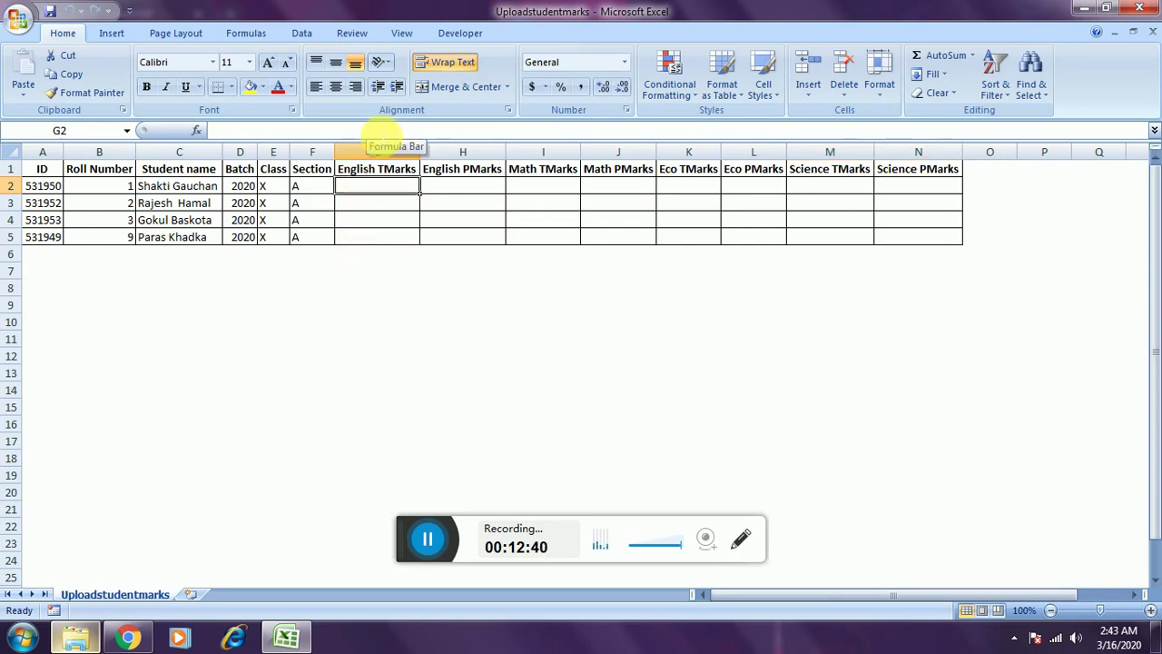
pyautogui.write('75')
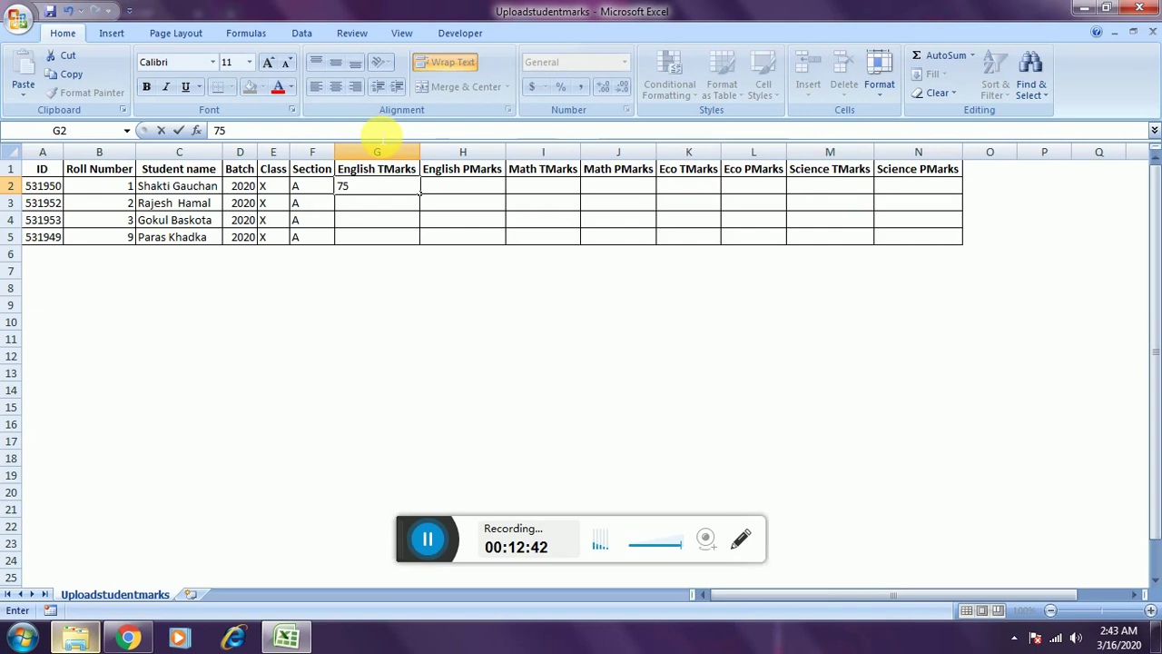
pyautogui.press('Tab')
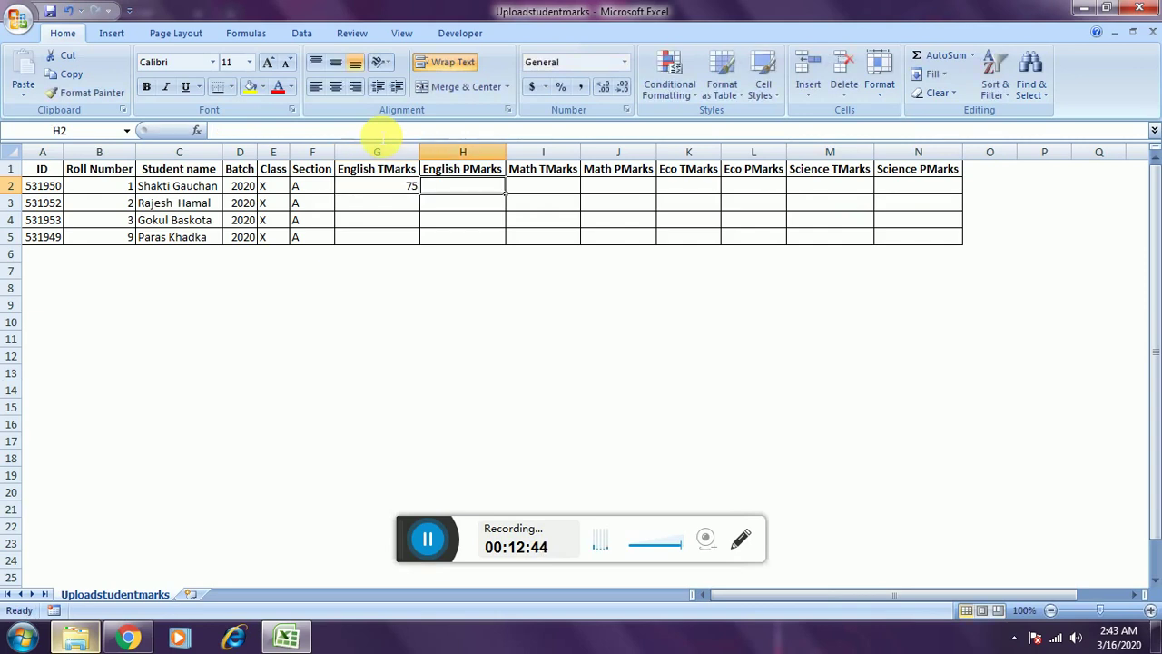
pyautogui.write('25')
pyautogui.press('Tab')
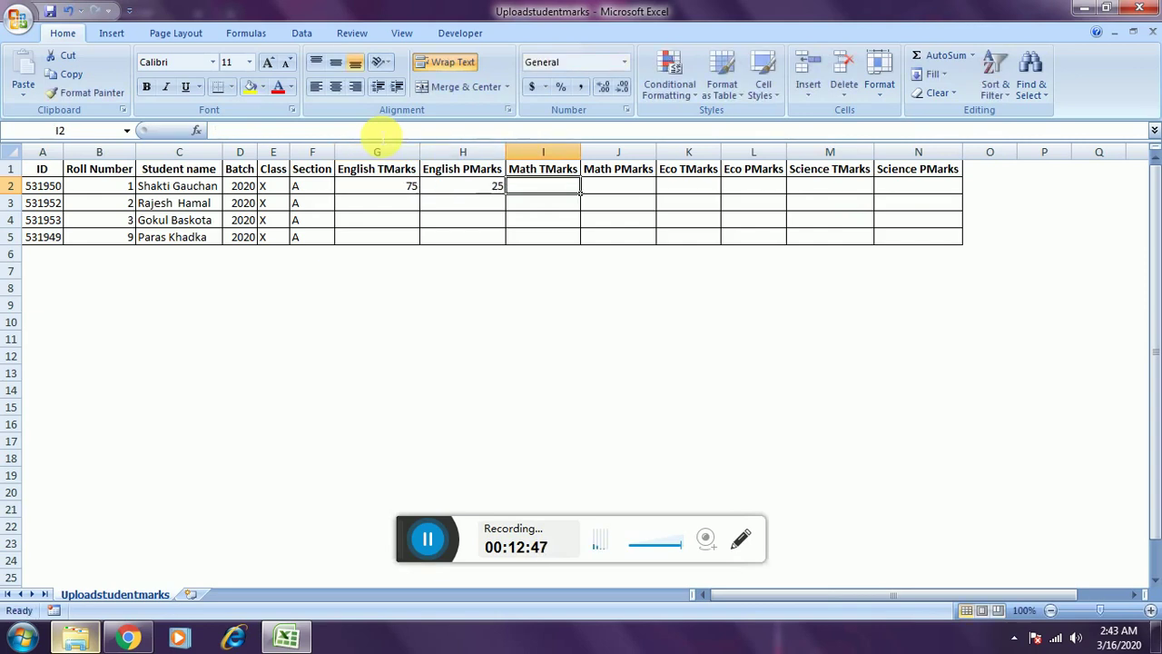
pyautogui.write('1')
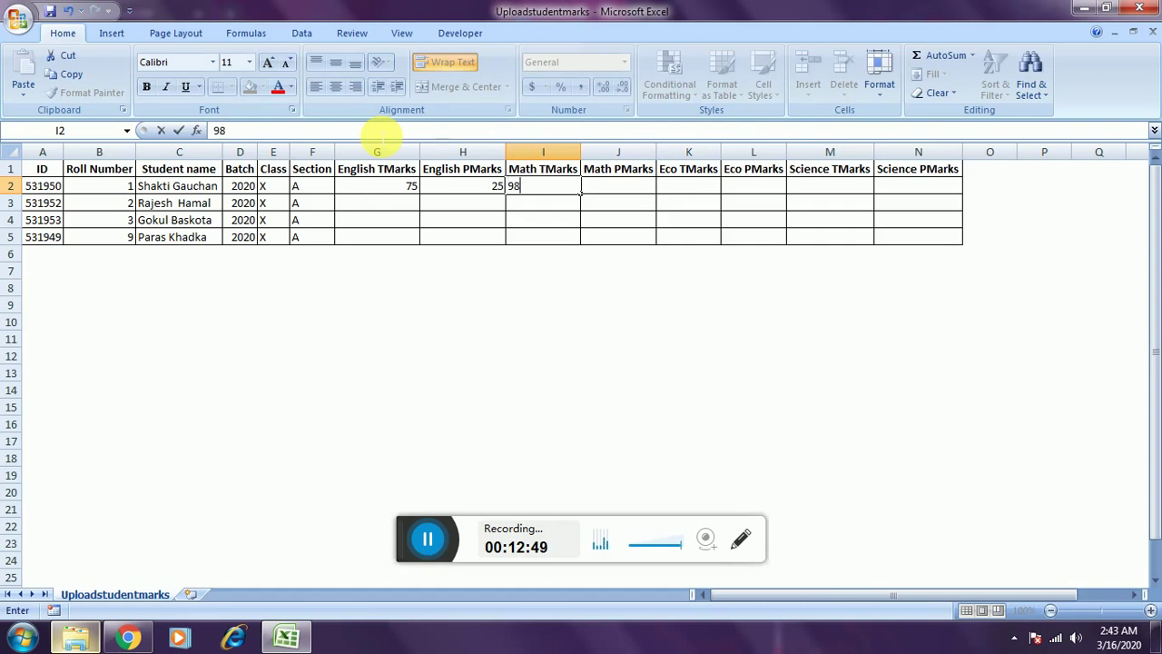
pyautogui.press('Tab')
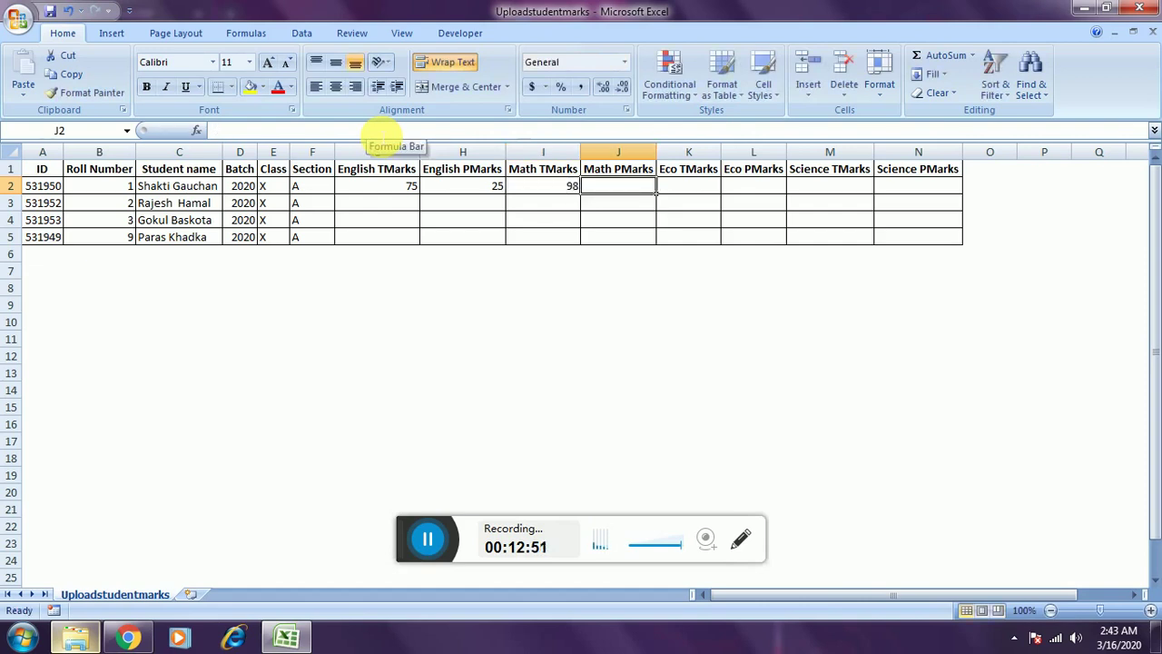
# Leave Math PMarks blank in row 2 and enter Eco TMarks 80, Science TMarks 74 and Science PMarks 23.
pyautogui.press('Tab')
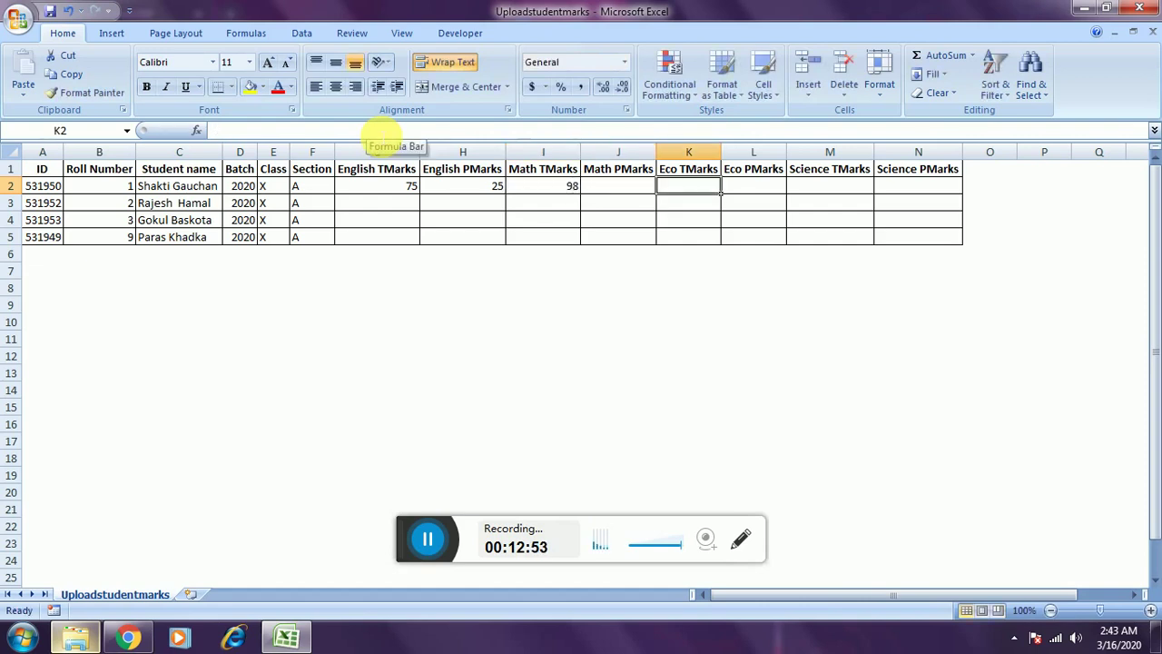
pyautogui.write('80')
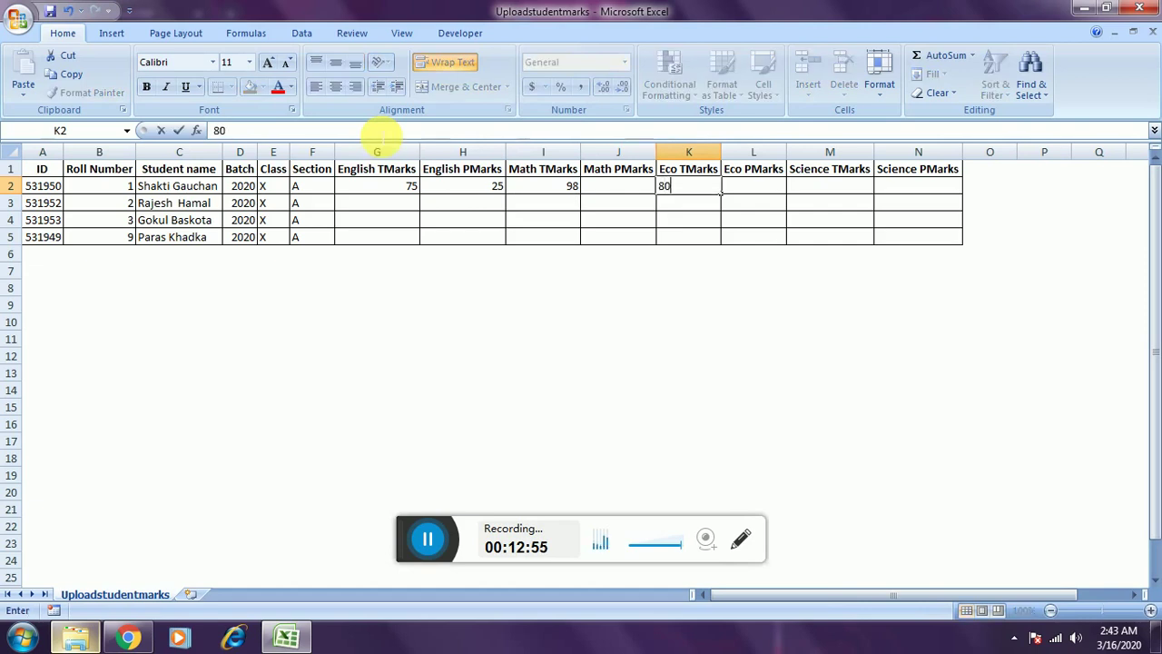
pyautogui.press('Tab')
pyautogui.press('Tab')
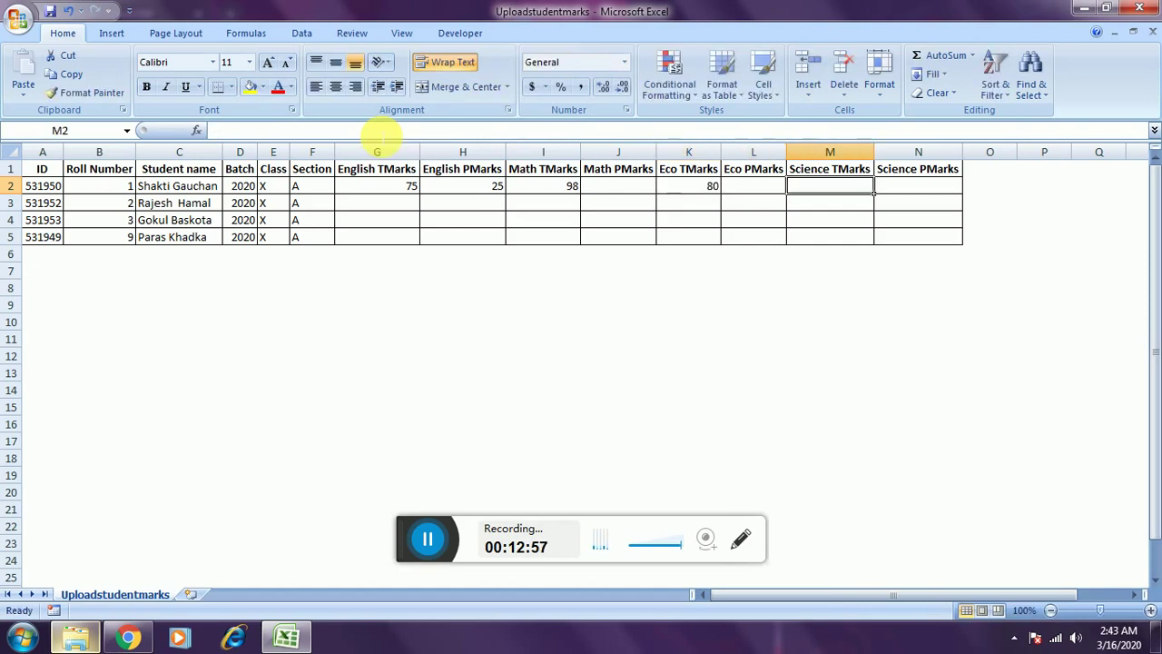
pyautogui.write('74')
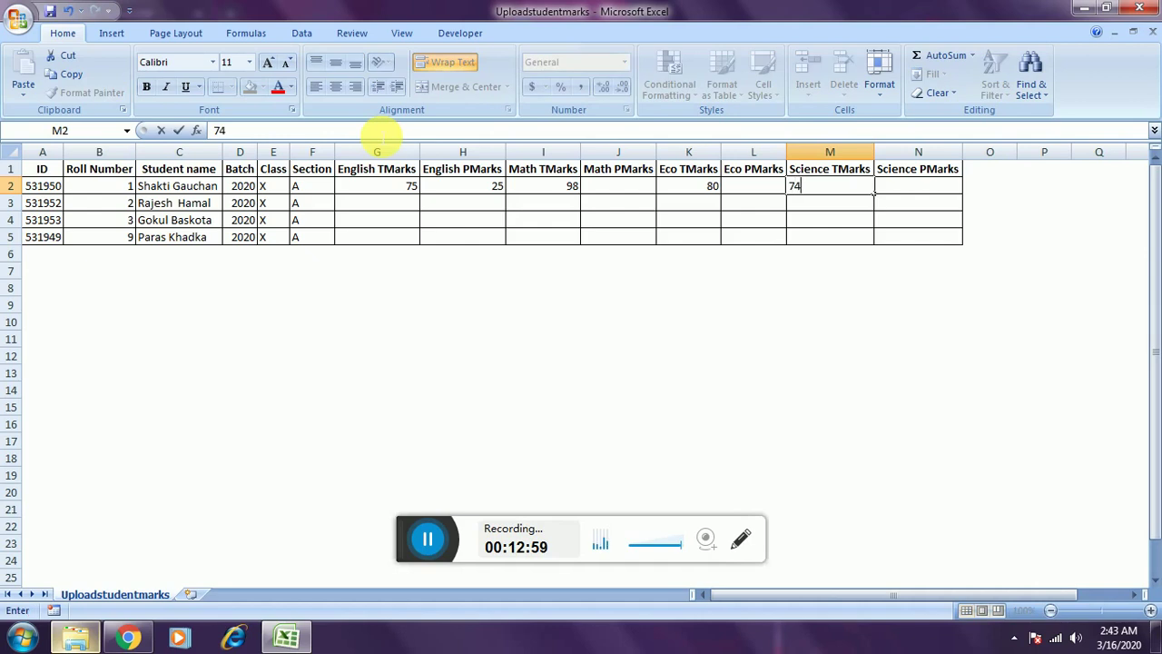
pyautogui.press('Tab')
pyautogui.write('2')
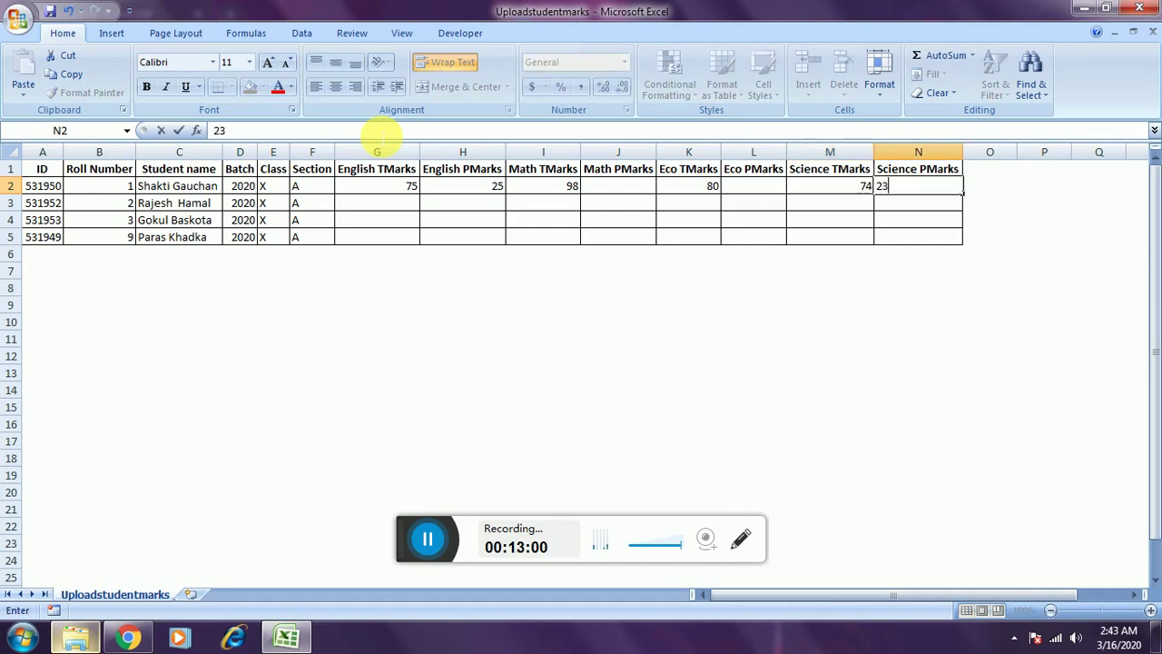
# Fill the English TMarks column for the remaining three students with 74, 12 and 34 in G3:G5.
pyautogui.click(369, 213)
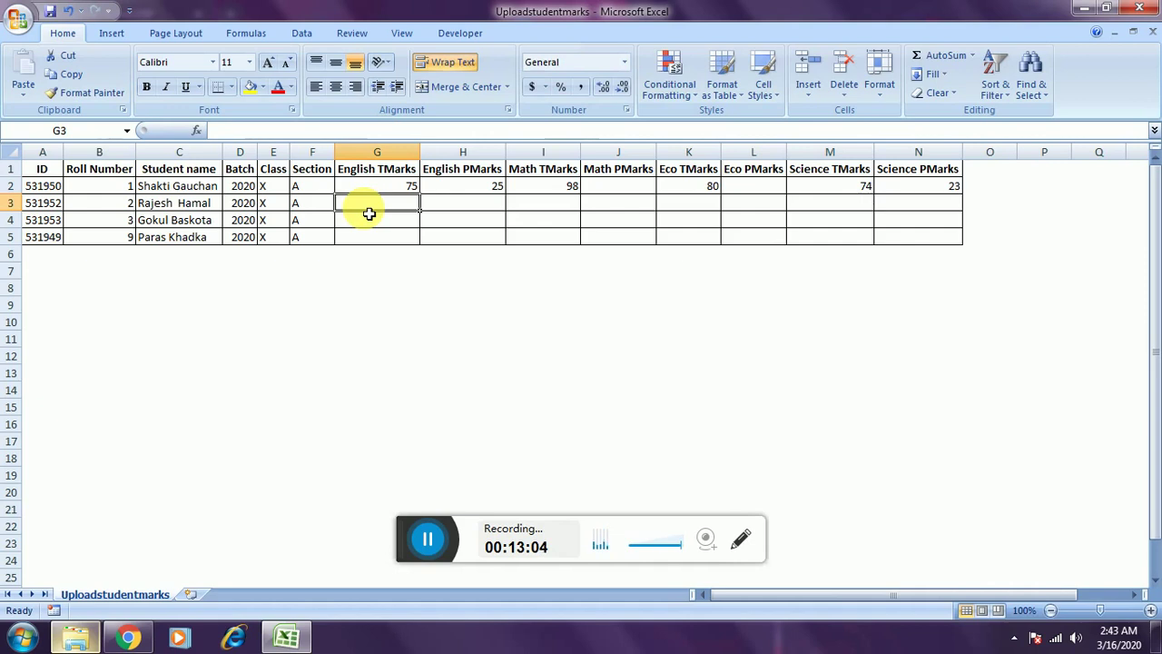
pyautogui.write('74')
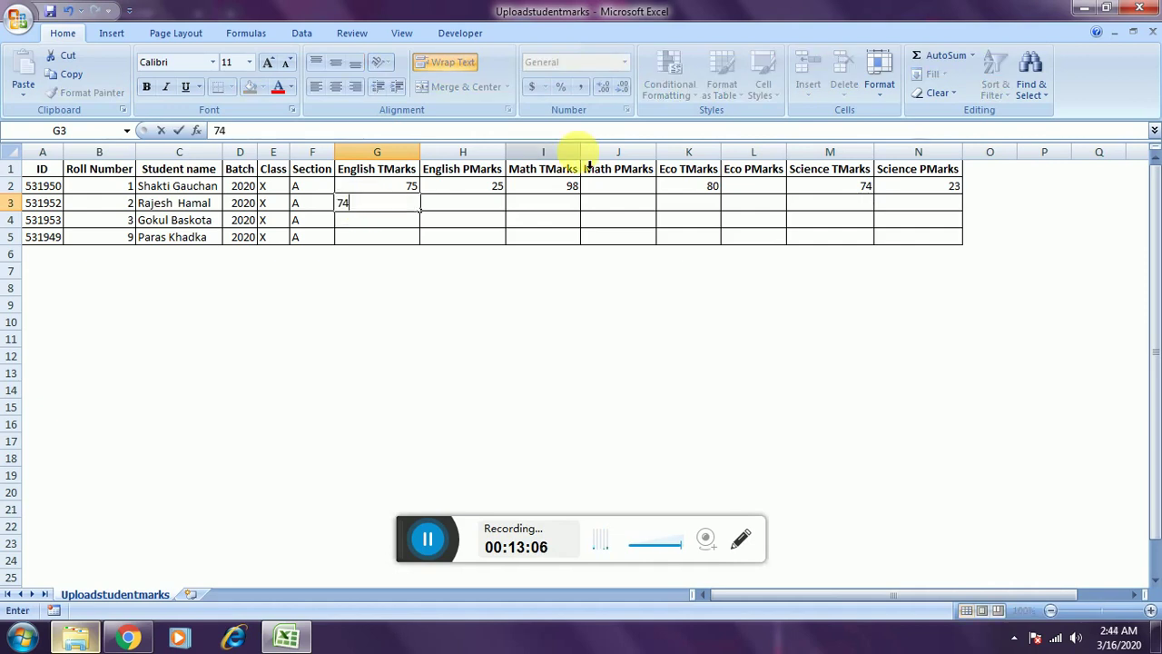
pyautogui.press('Return')
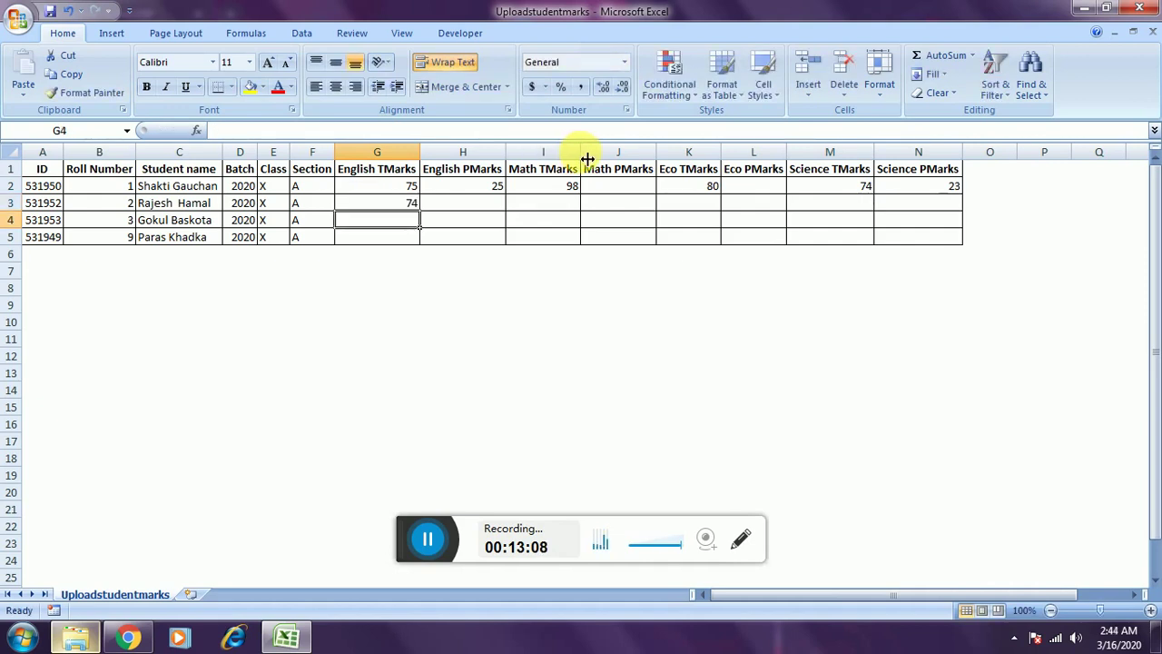
pyautogui.write('12')
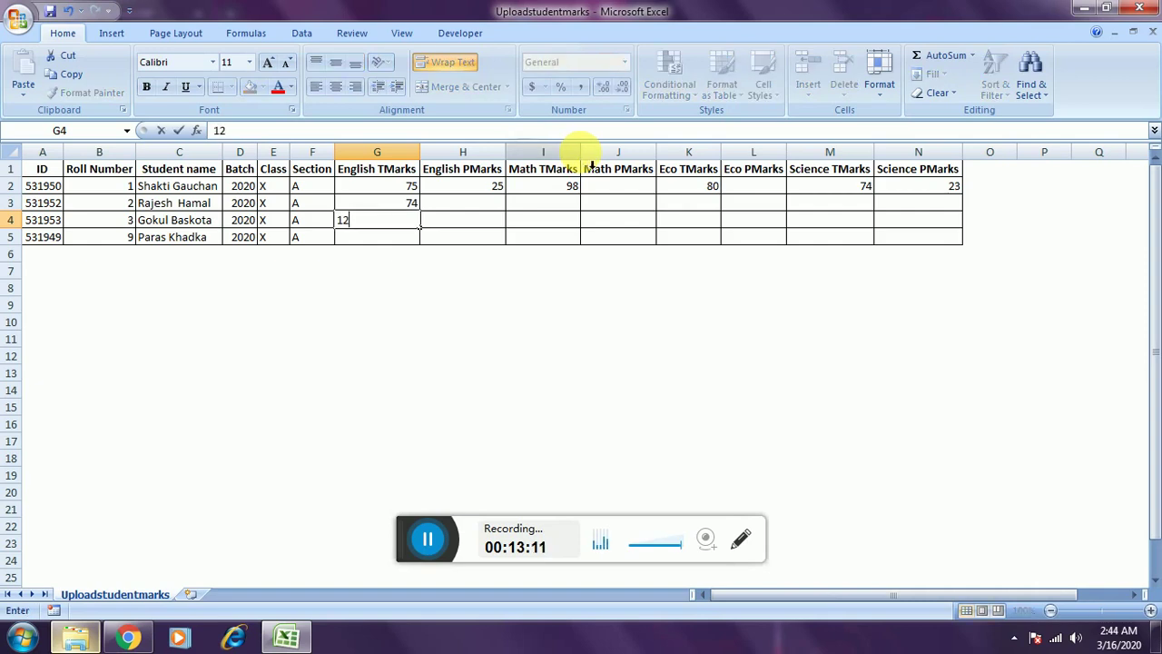
pyautogui.press('Return')
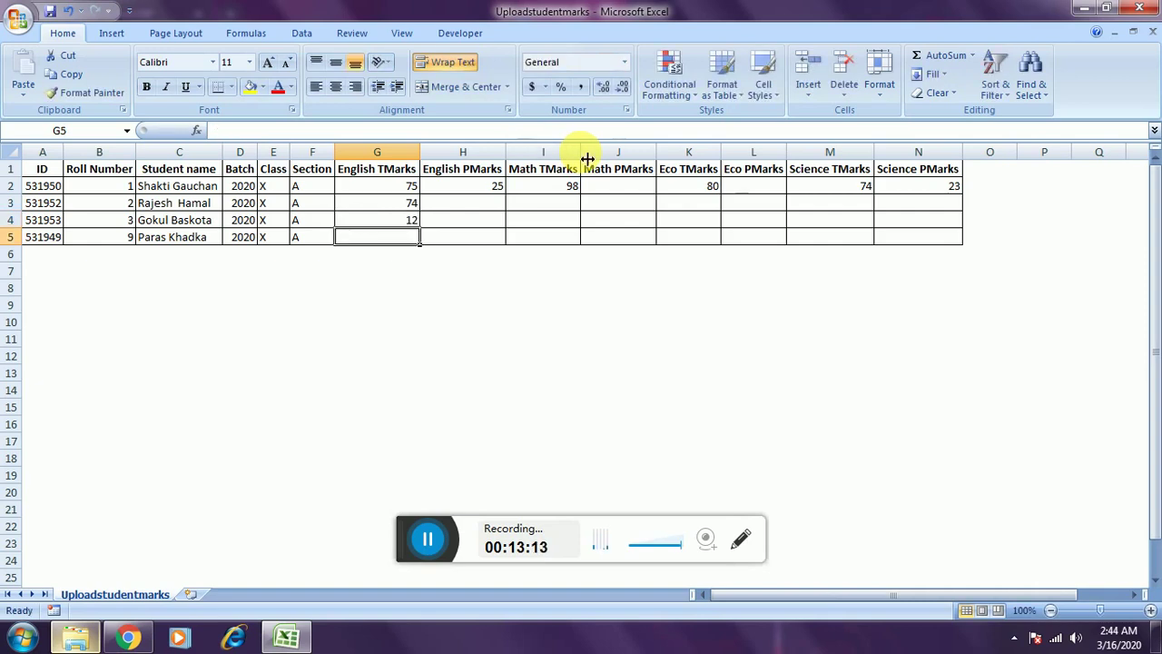
pyautogui.write('3')
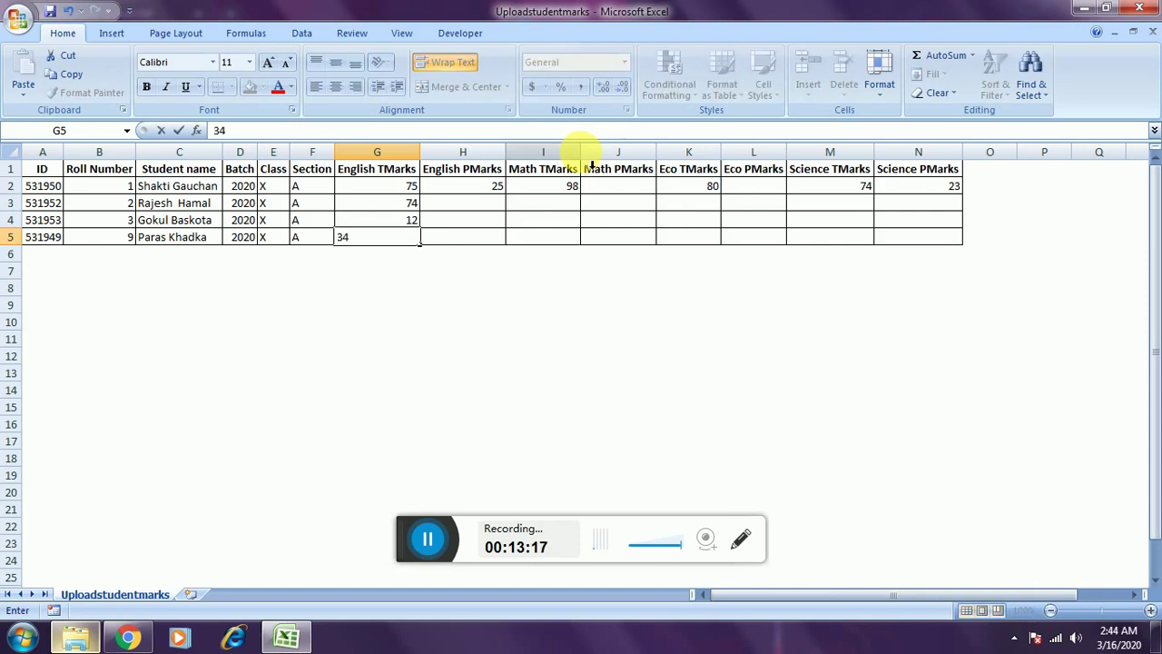
pyautogui.write('4')
pyautogui.press('Tab')
# Fill the English PMarks column for the remaining three students with 25, 10 and 25 in H3:H5.
pyautogui.press('Up')
pyautogui.press('Up')
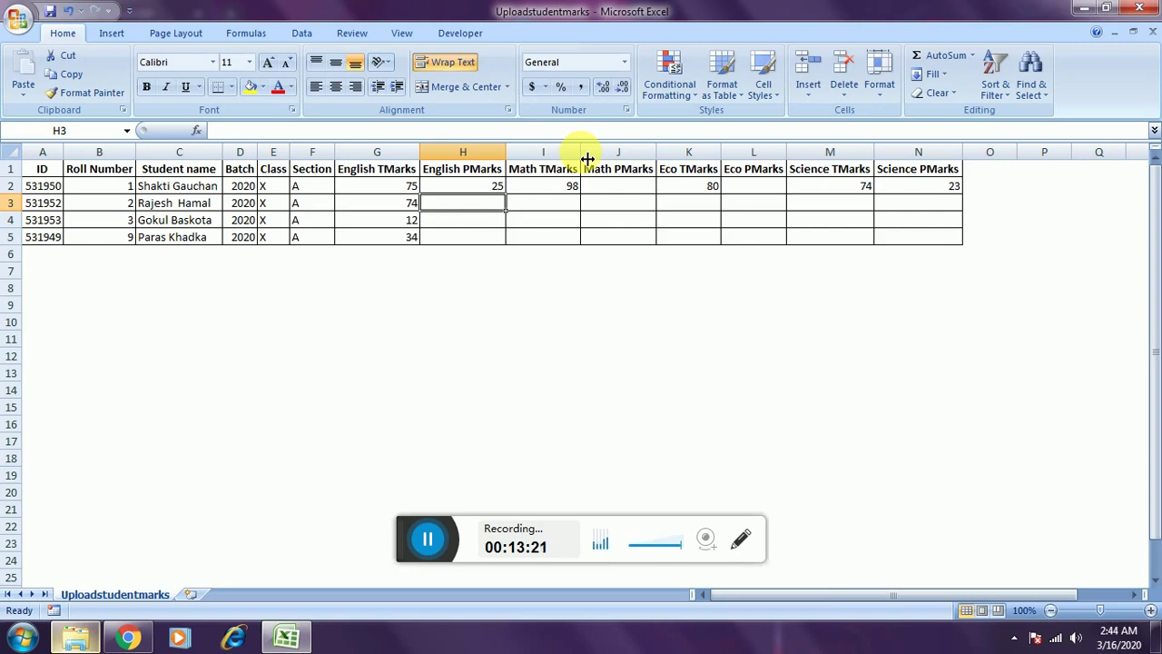
pyautogui.write('25')
pyautogui.press('Return')
pyautogui.write('10')
pyautogui.press('Return')
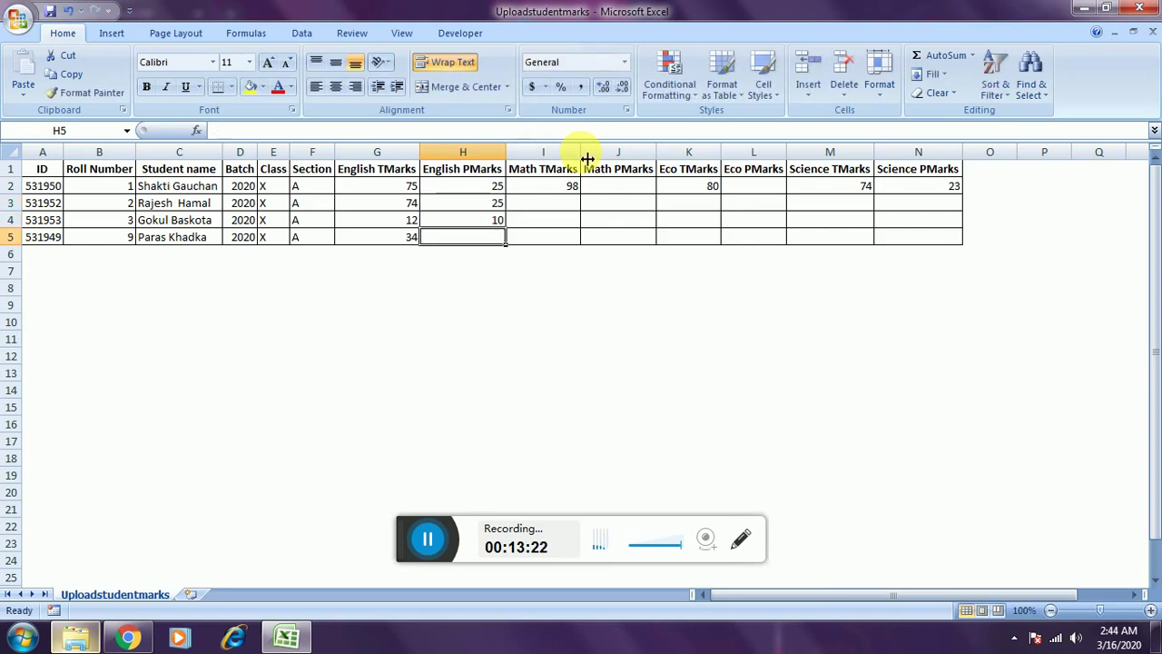
pyautogui.write('25')
pyautogui.press('Tab')
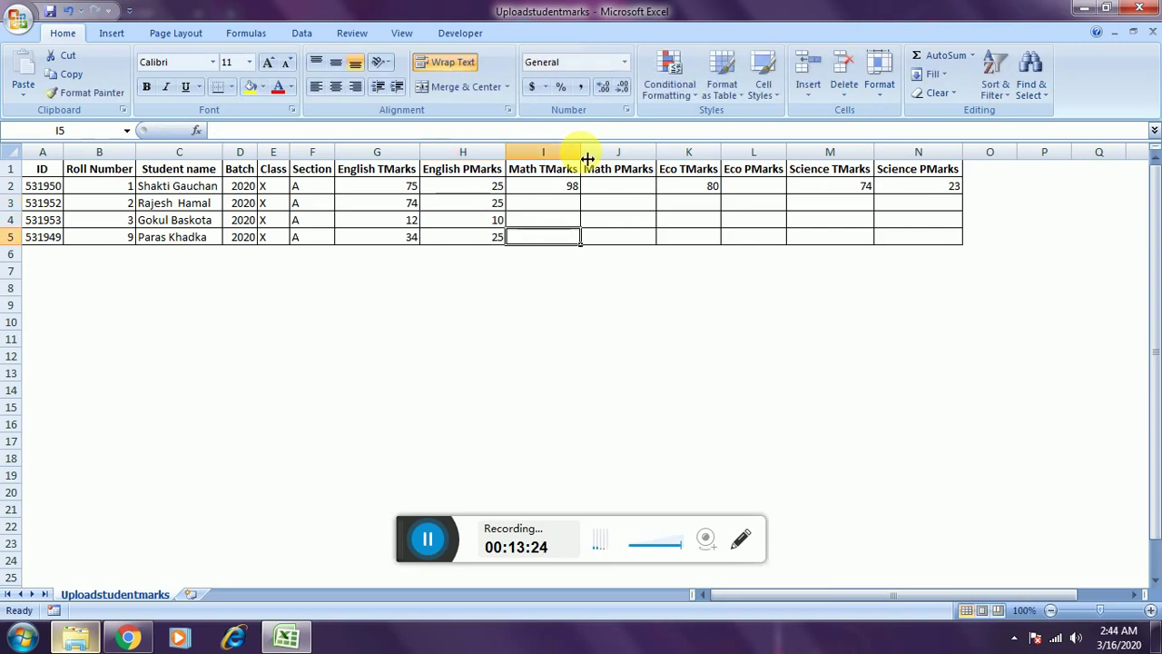
# Fill the Math TMarks column for the remaining three students with 45, 10 and 95 in I3:I5.
pyautogui.write('9')
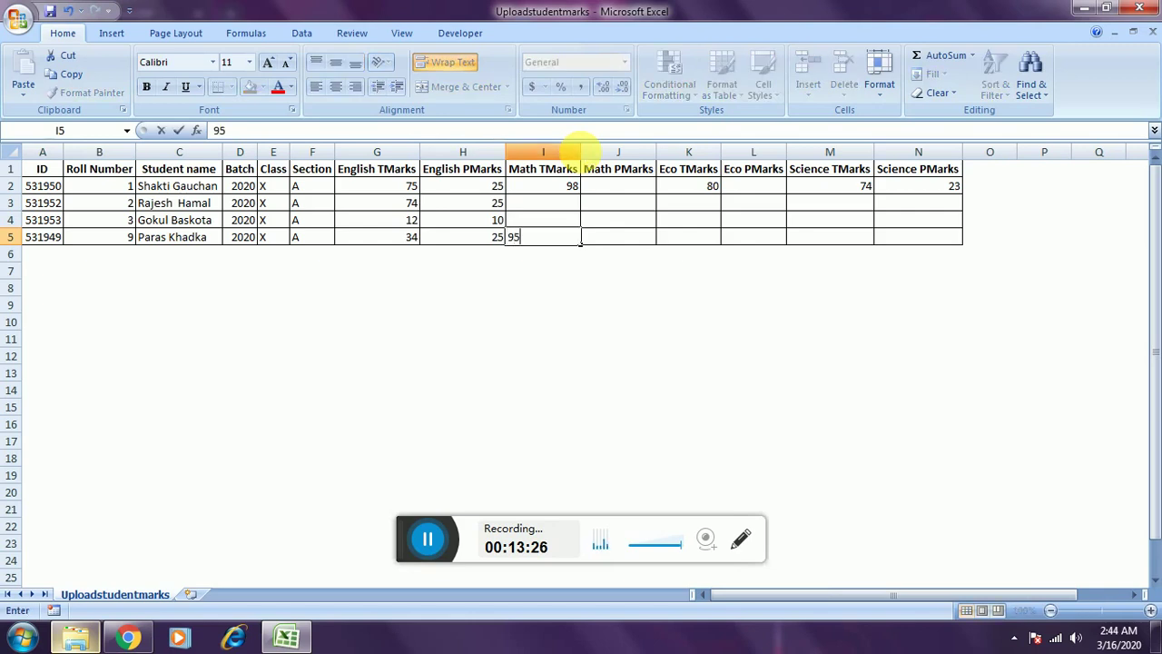
pyautogui.write('5')
pyautogui.press('Up')
pyautogui.write('10')
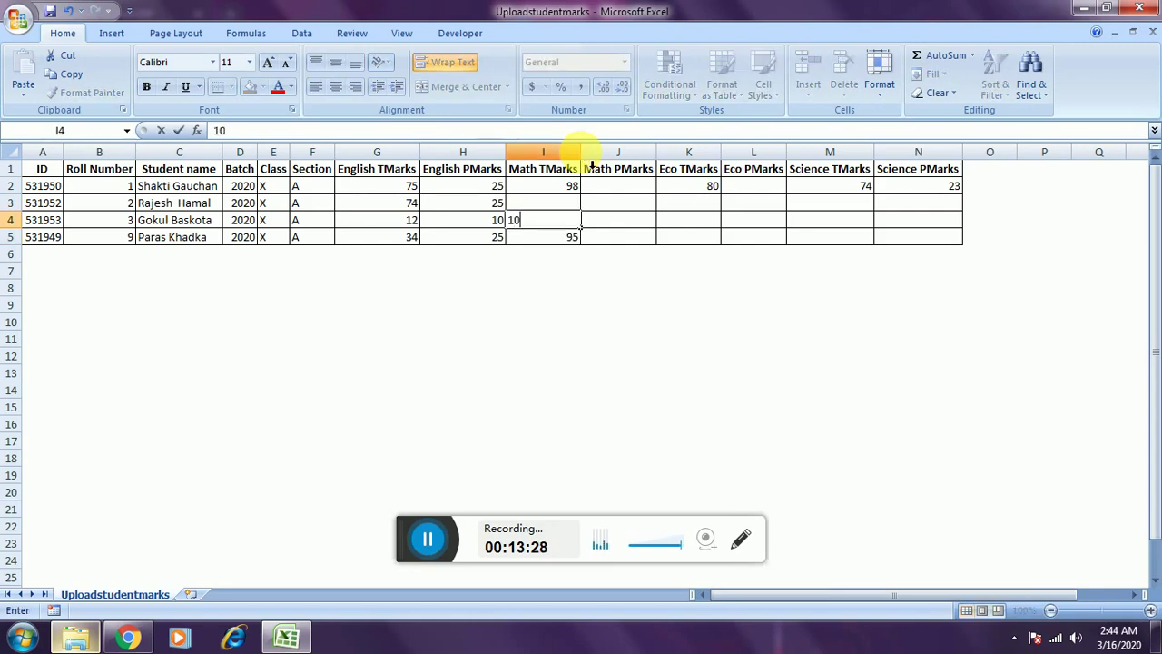
pyautogui.press('Up')
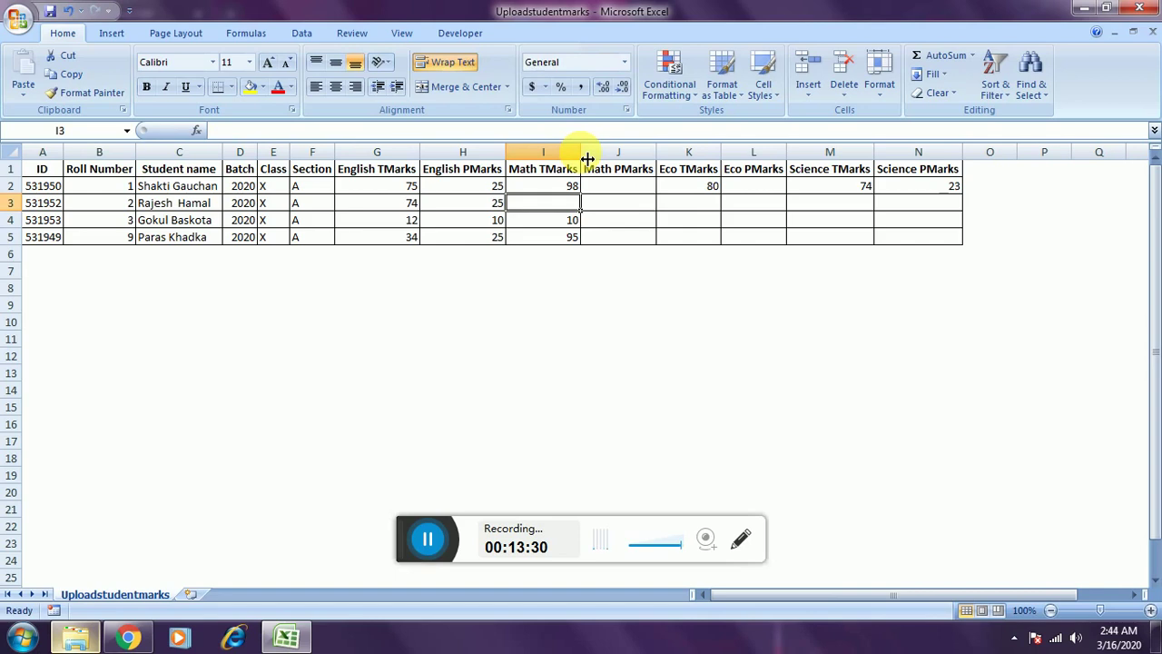
pyautogui.write('45')
pyautogui.press('Tab')
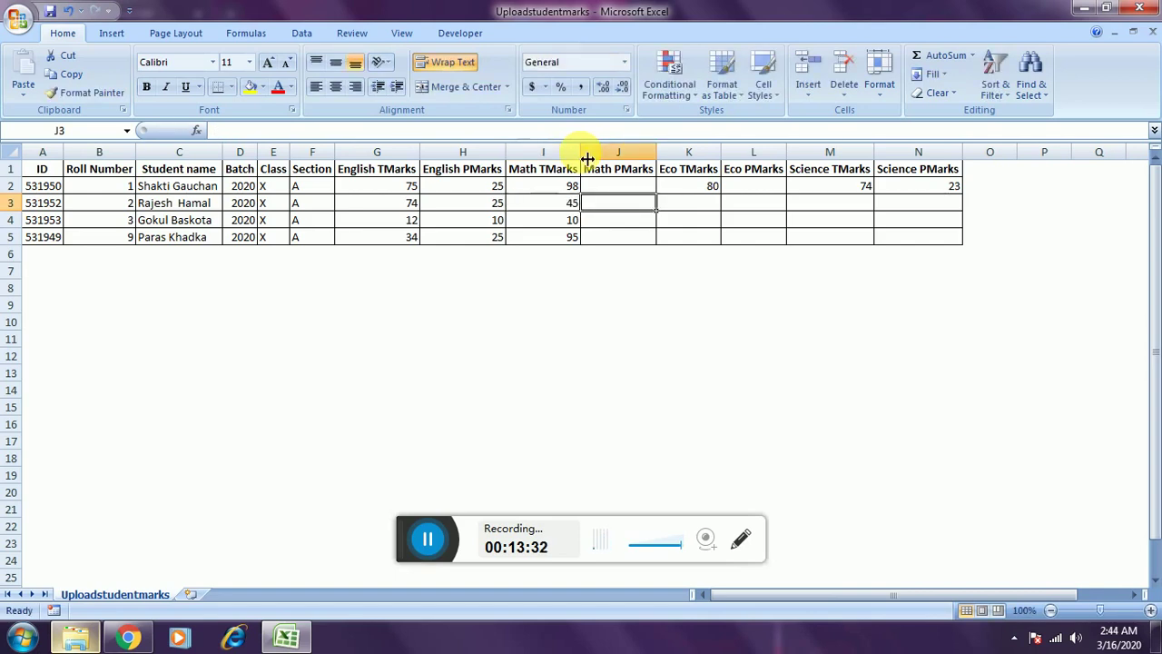
# Skip Math PMarks and fill the Eco TMarks column with 50, 10 and 49 in K3:K5.
pyautogui.press('Tab')
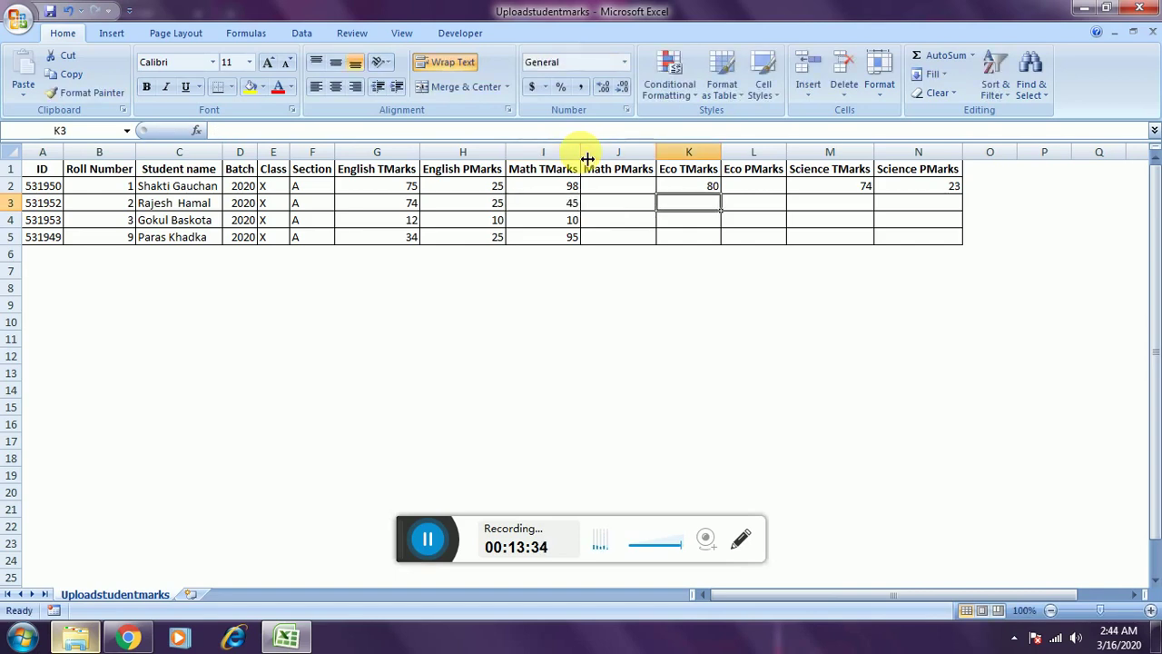
pyautogui.write('50')
pyautogui.press('Return')
pyautogui.write('10')
pyautogui.press('Return')
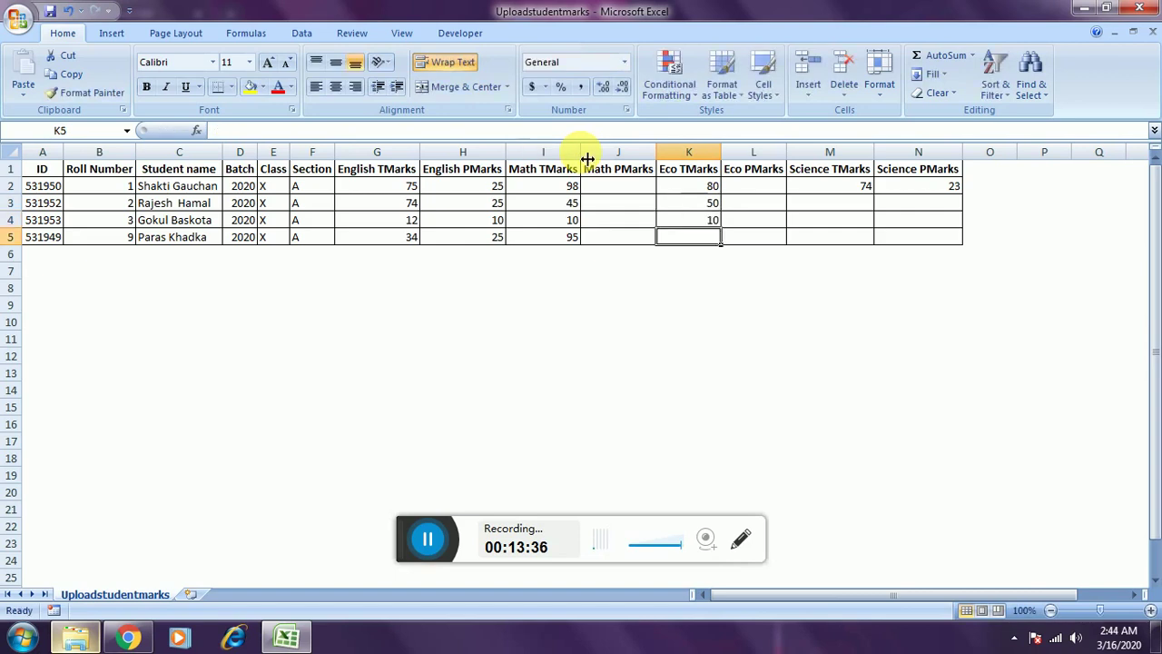
pyautogui.write('49')
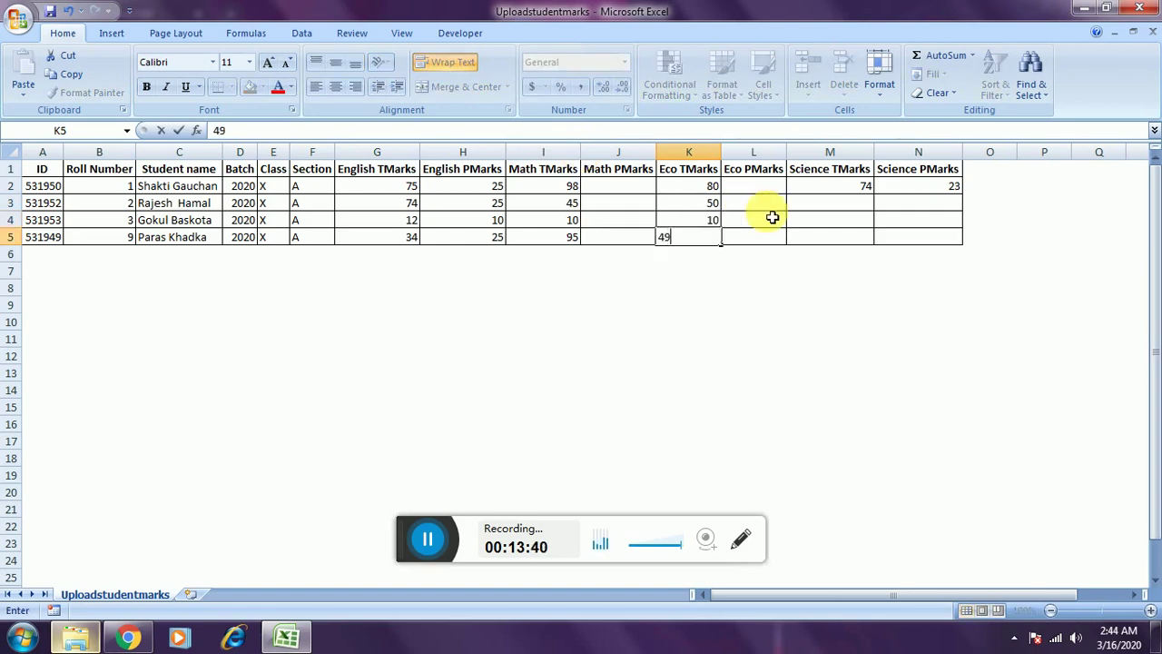
pyautogui.press('Tab')
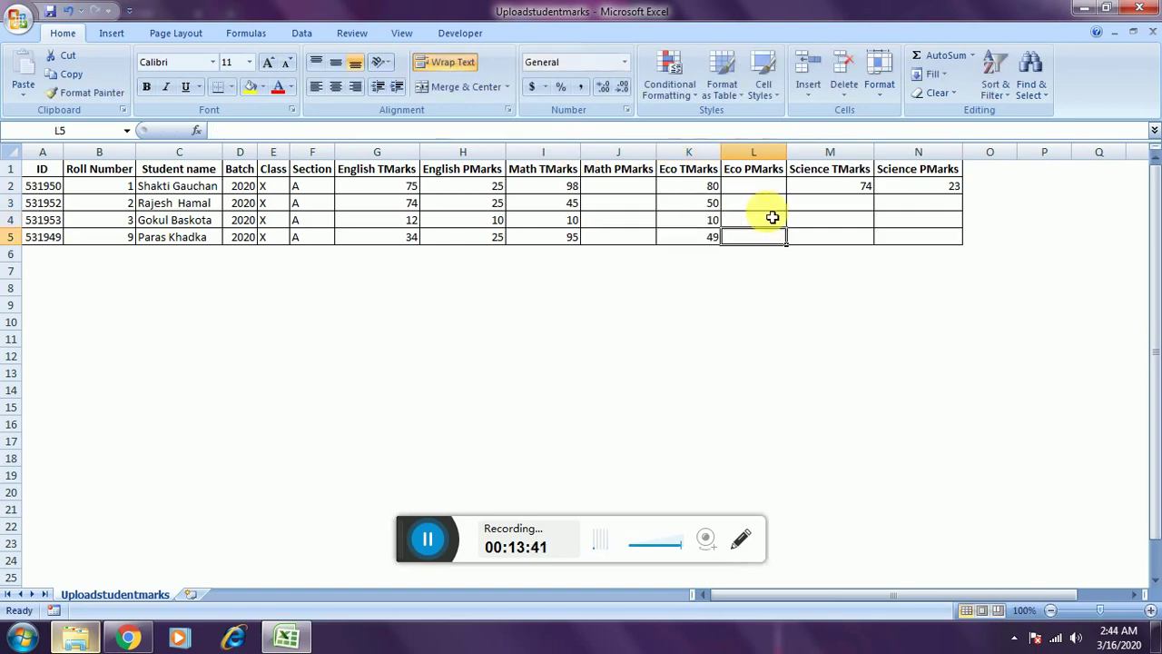
# Fill the Science TMarks column for the remaining three students with 74, 11 and 75 in M3:M5.
pyautogui.press('Right')
pyautogui.press('Up')
pyautogui.press('Up')
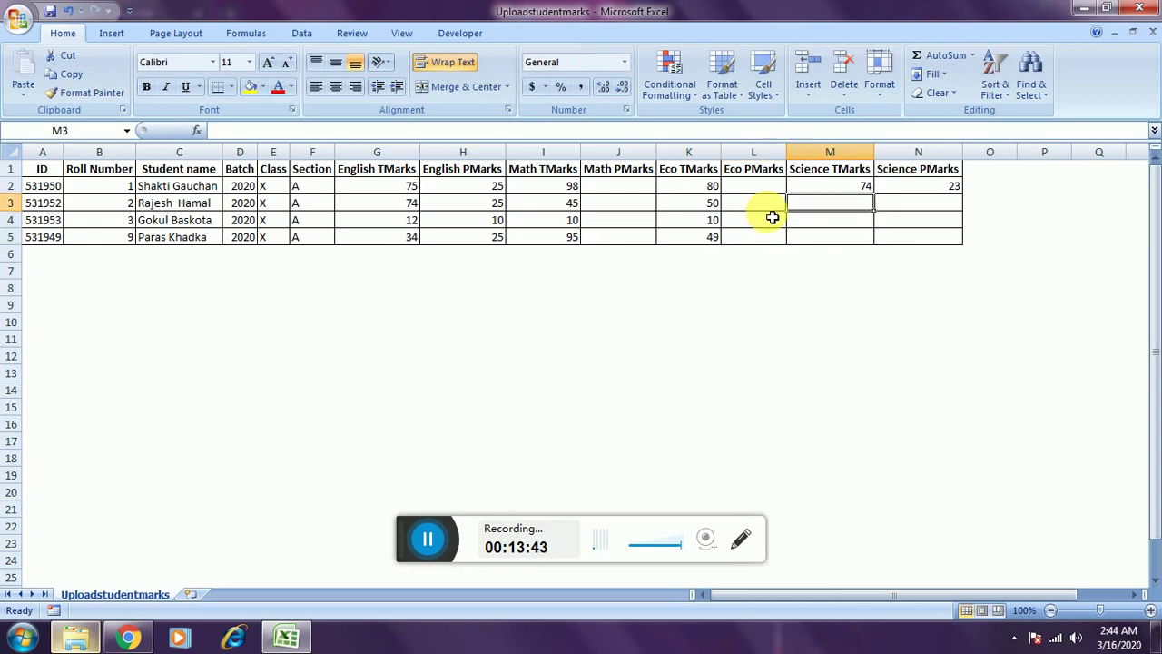
pyautogui.write('74')
pyautogui.press('Return')
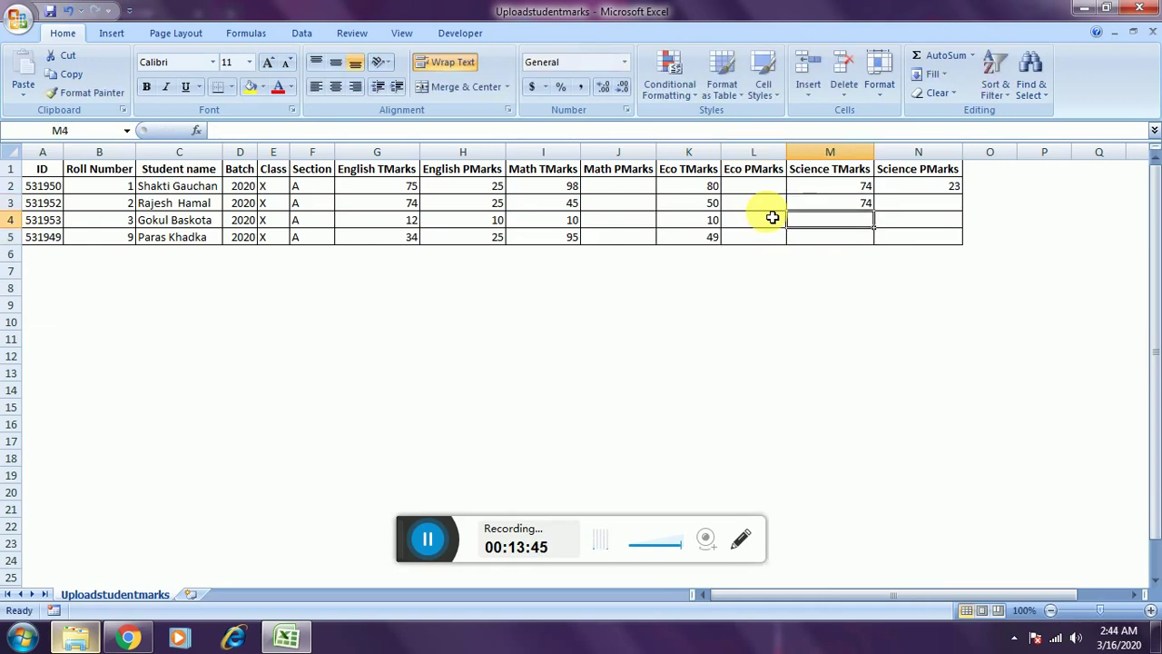
pyautogui.write('11')
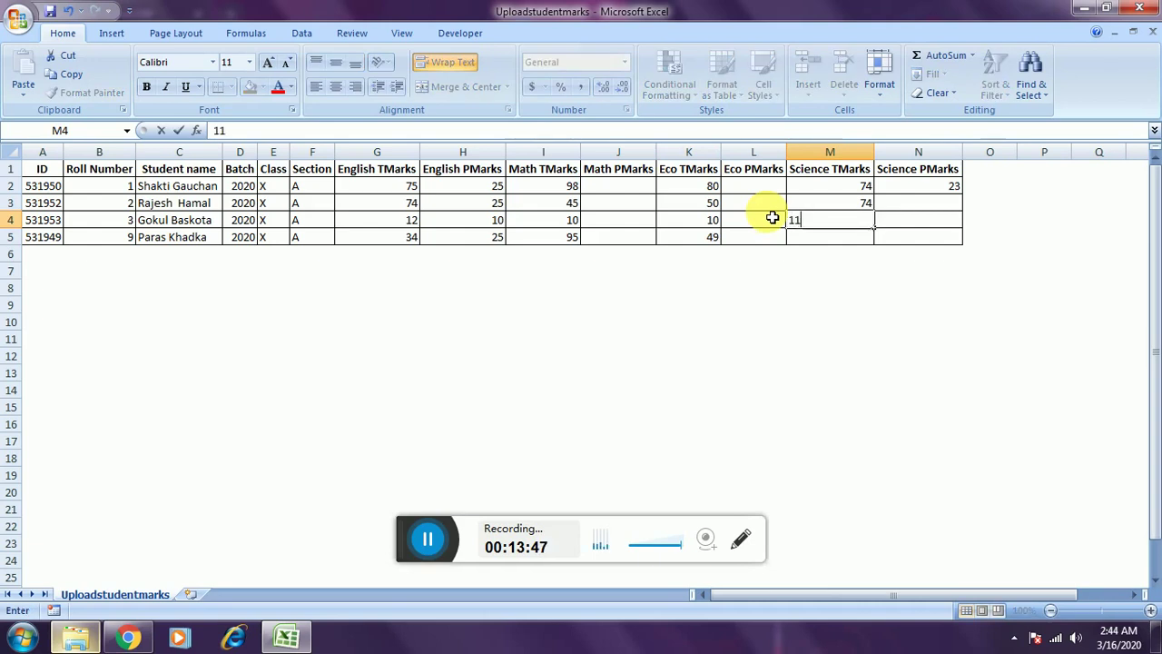
pyautogui.press('Return')
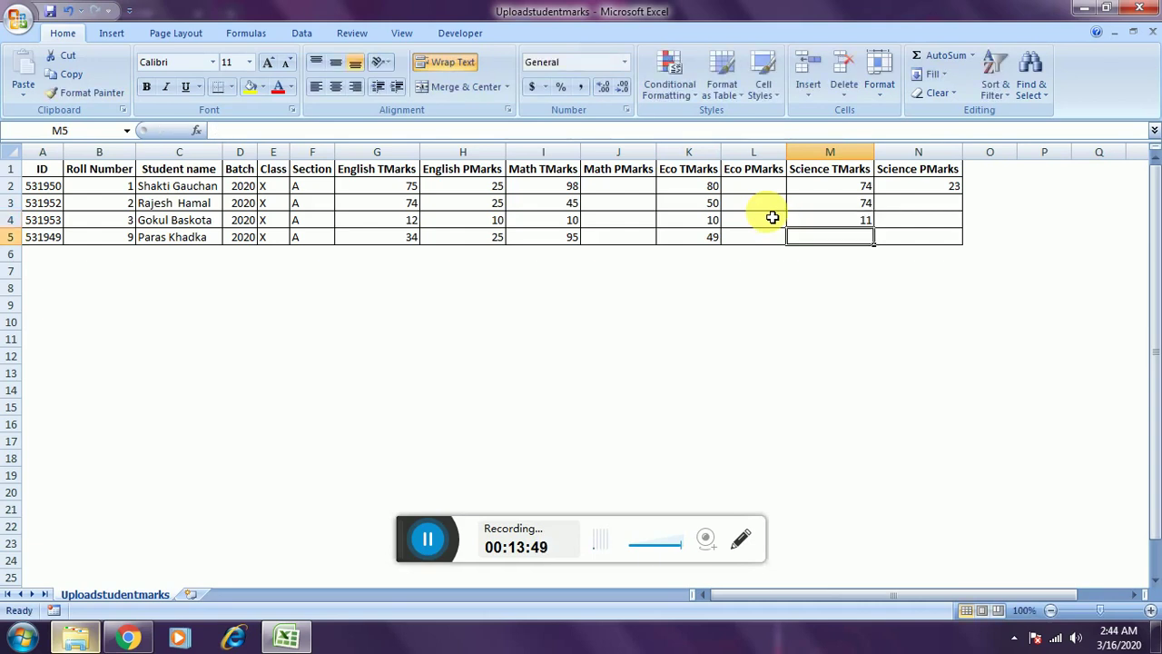
pyautogui.write('75')
pyautogui.press('Tab')
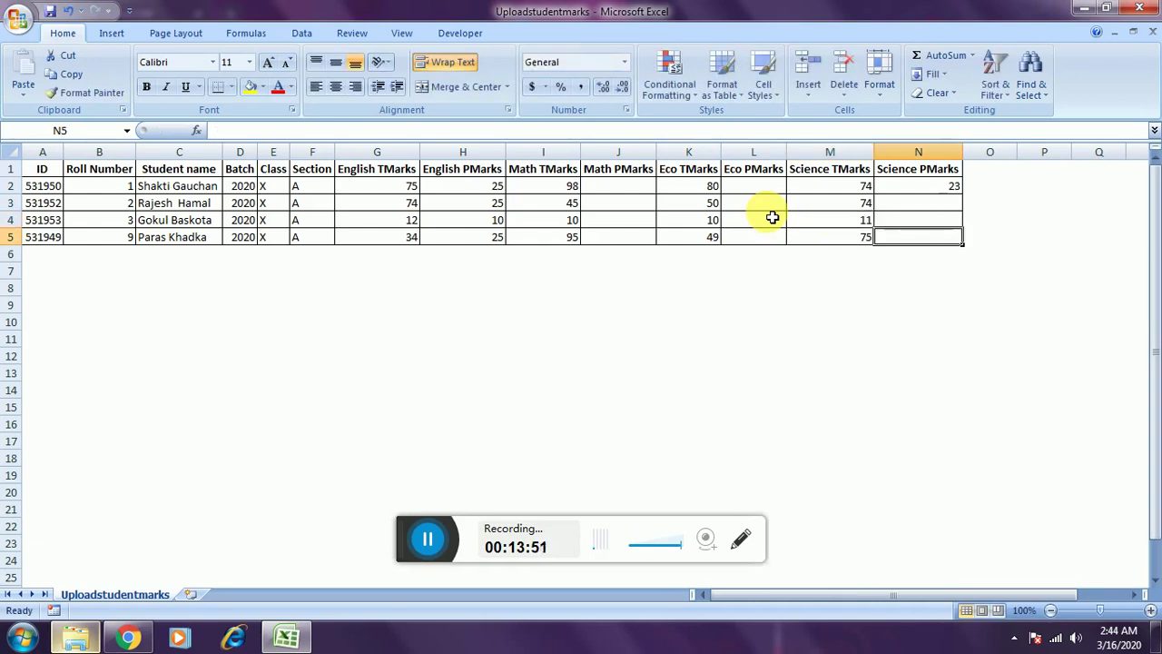
# Fill the Science PMarks column for the remaining three students with 25, 10 and 25 in N3:N5.
pyautogui.write('25')
pyautogui.press('Up')
pyautogui.write('10')
pyautogui.press('Up')
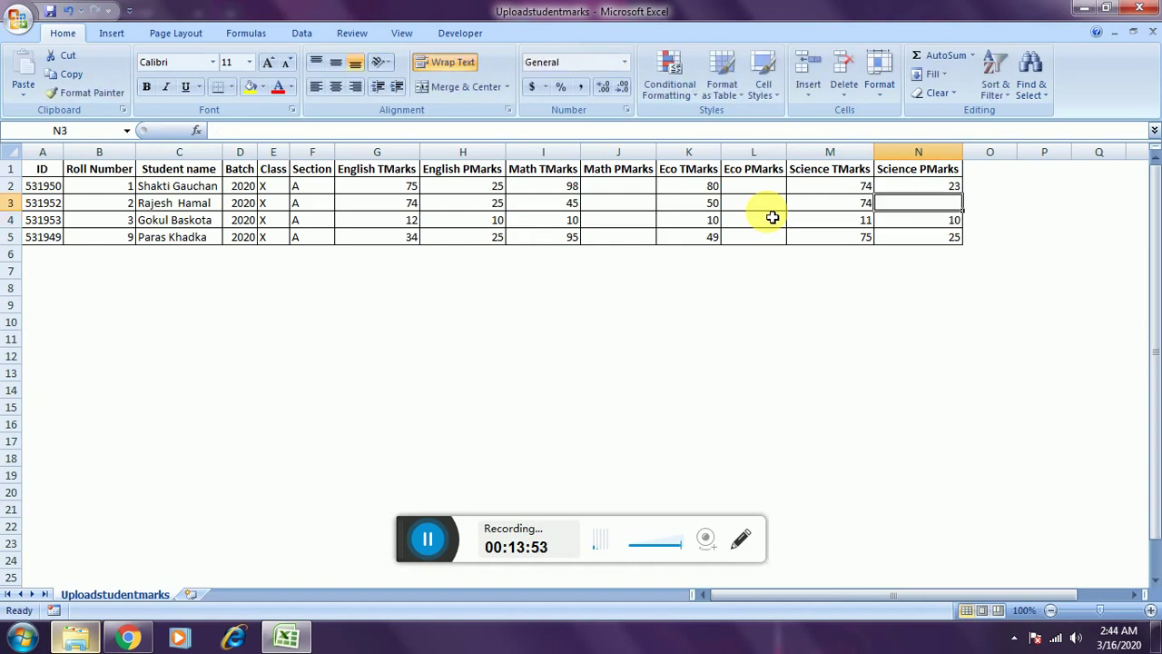
pyautogui.write('25')
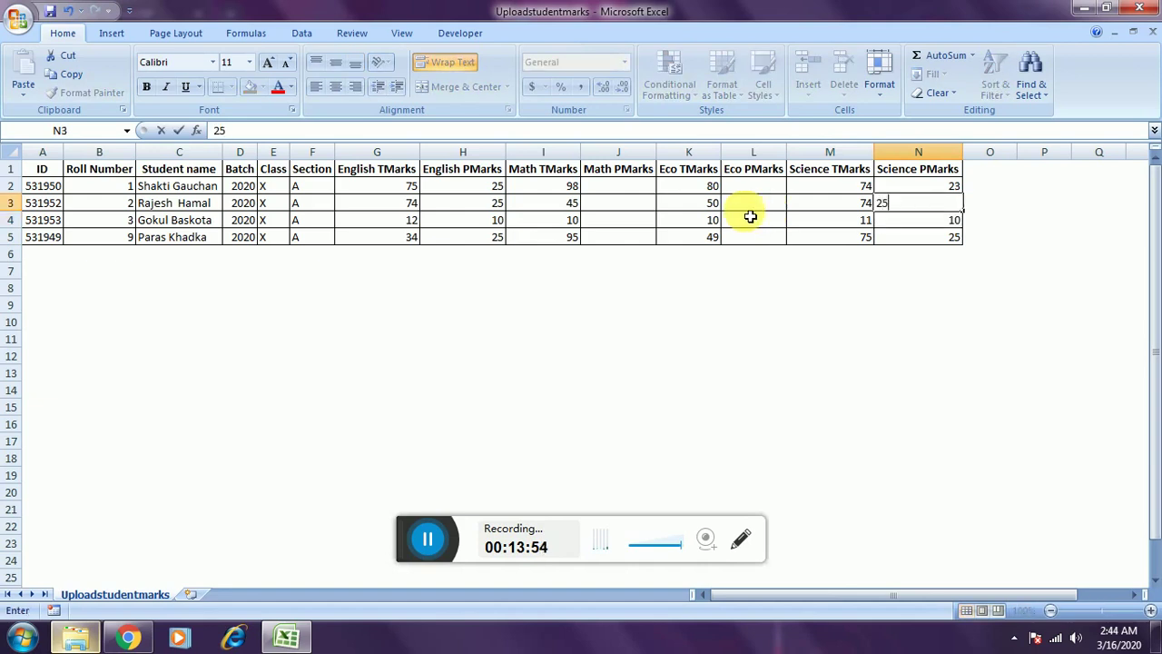
pyautogui.click(677, 305)
# Save the Uploadstudentmarks workbook, keeping its current Web Page format.
pyautogui.click(17, 18)
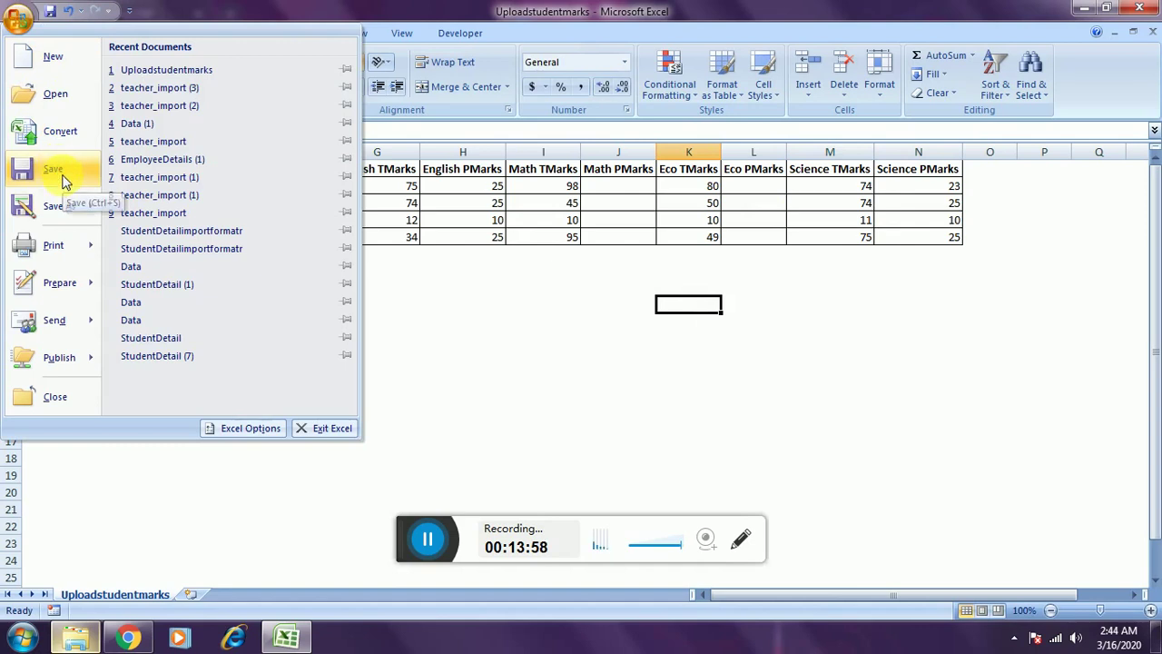
pyautogui.click(56, 176)
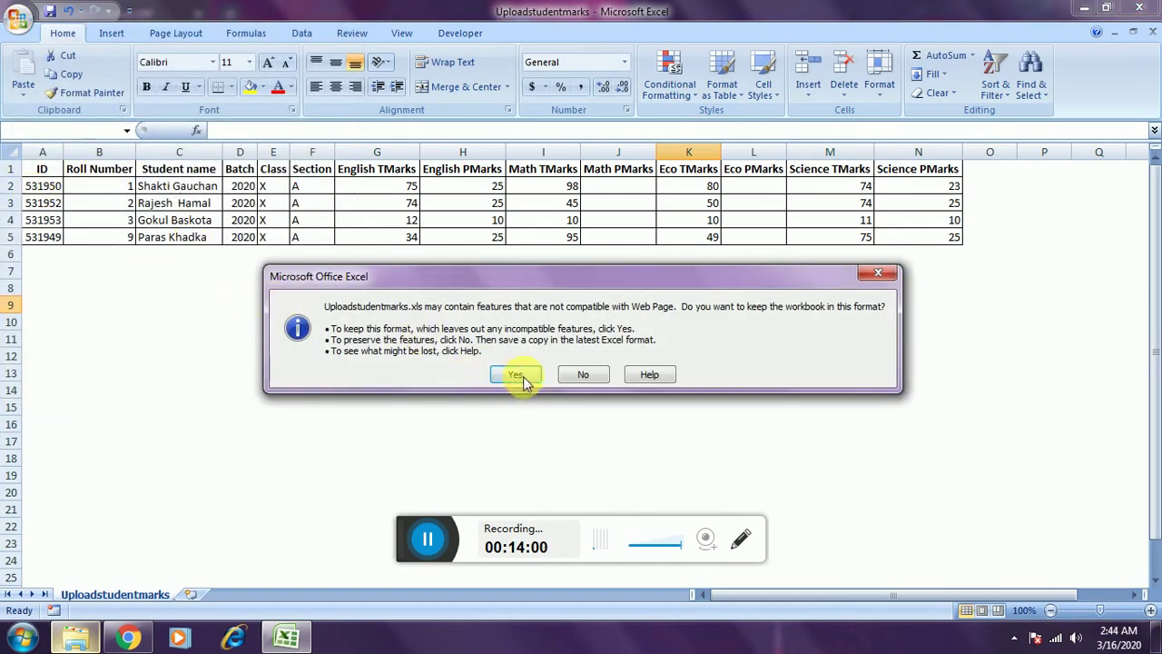
pyautogui.click(522, 376)
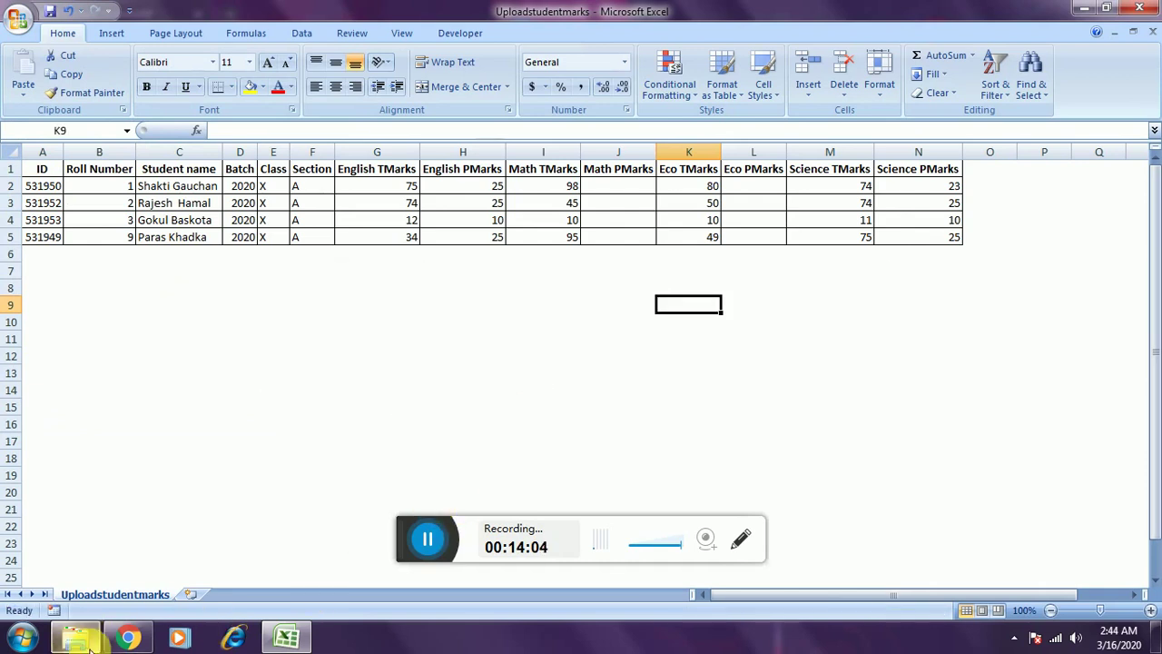
# Switch to Chrome and try to upload Uploadstudentmarks.xls from Downloads on the Subject Marks page, then return to the marks form.
pyautogui.click(127, 639)
pyautogui.click(898, 303)
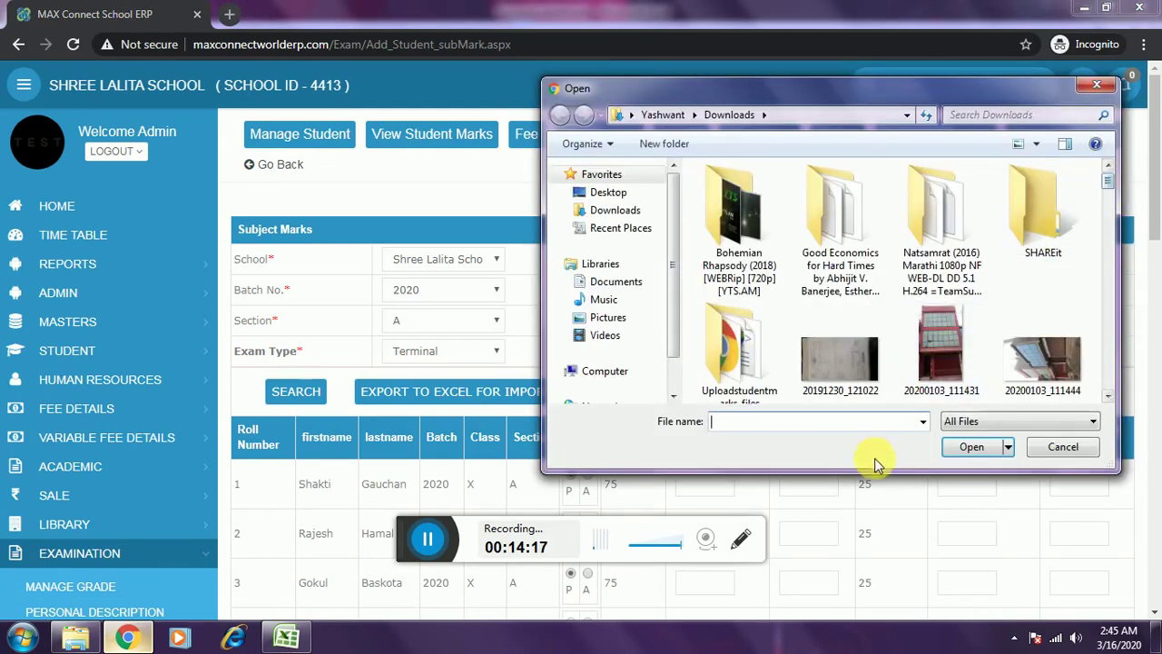
pyautogui.click(840, 363)
pyautogui.press('u')
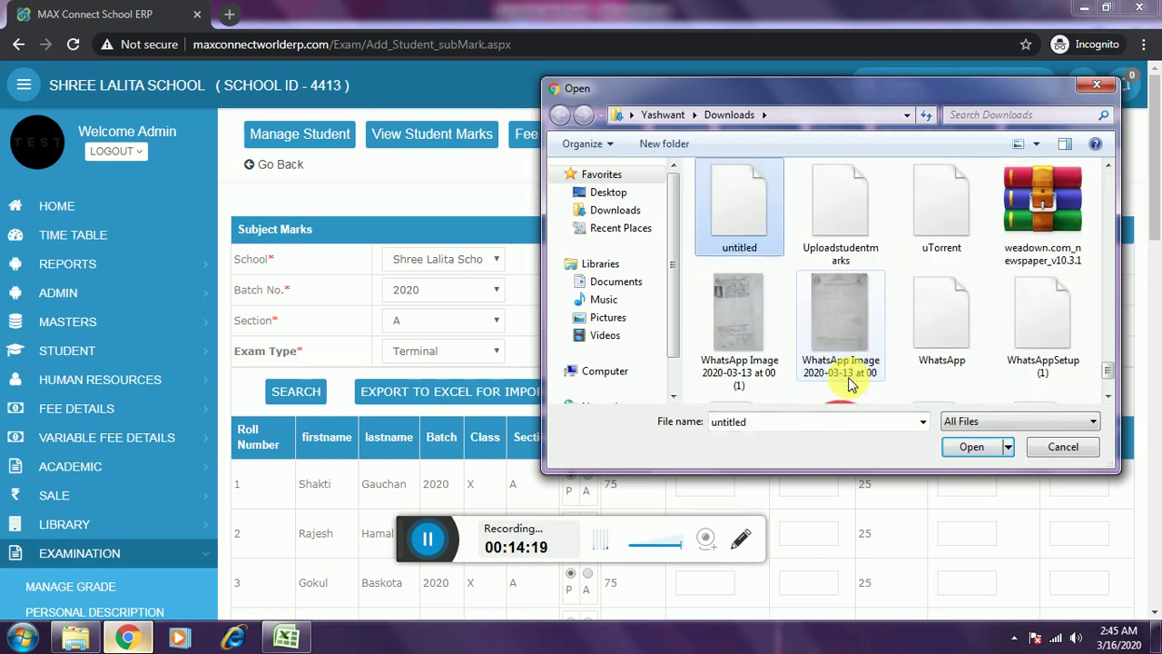
pyautogui.doubleClick(773, 423)
pyautogui.write('u')
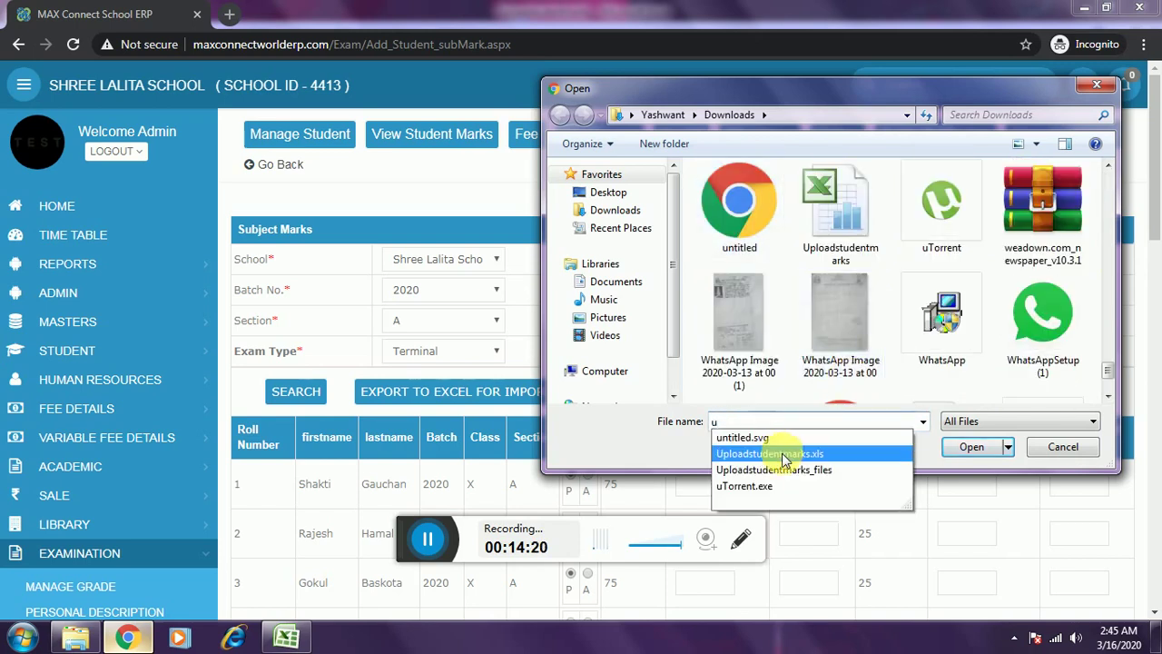
pyautogui.click(783, 453)
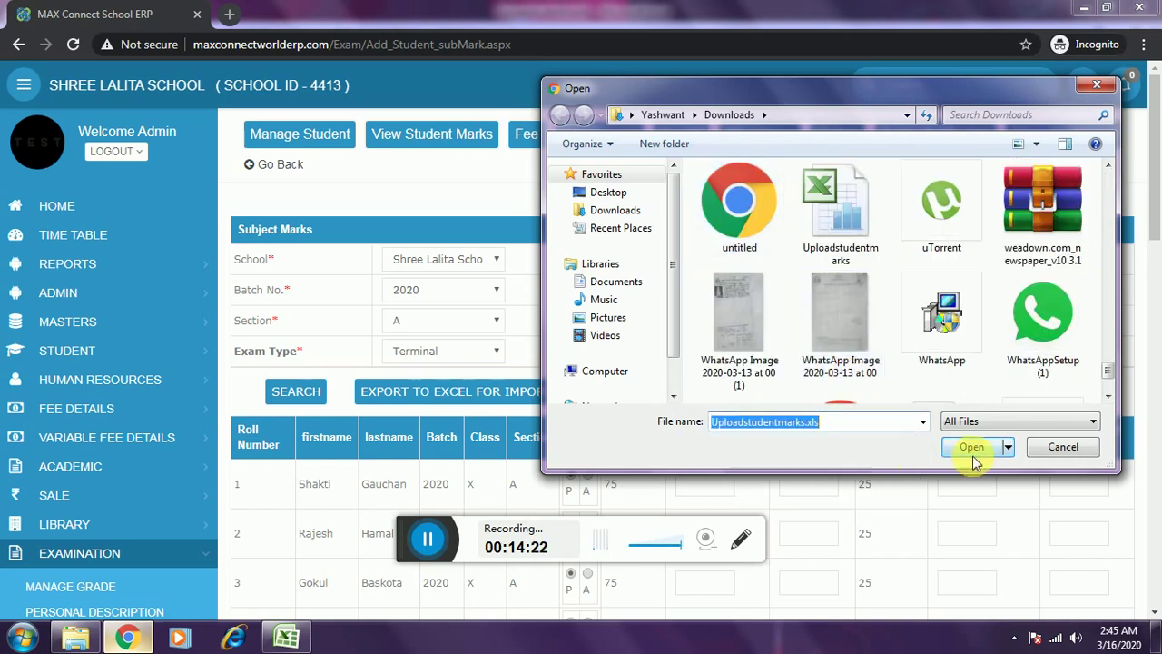
pyautogui.click(971, 447)
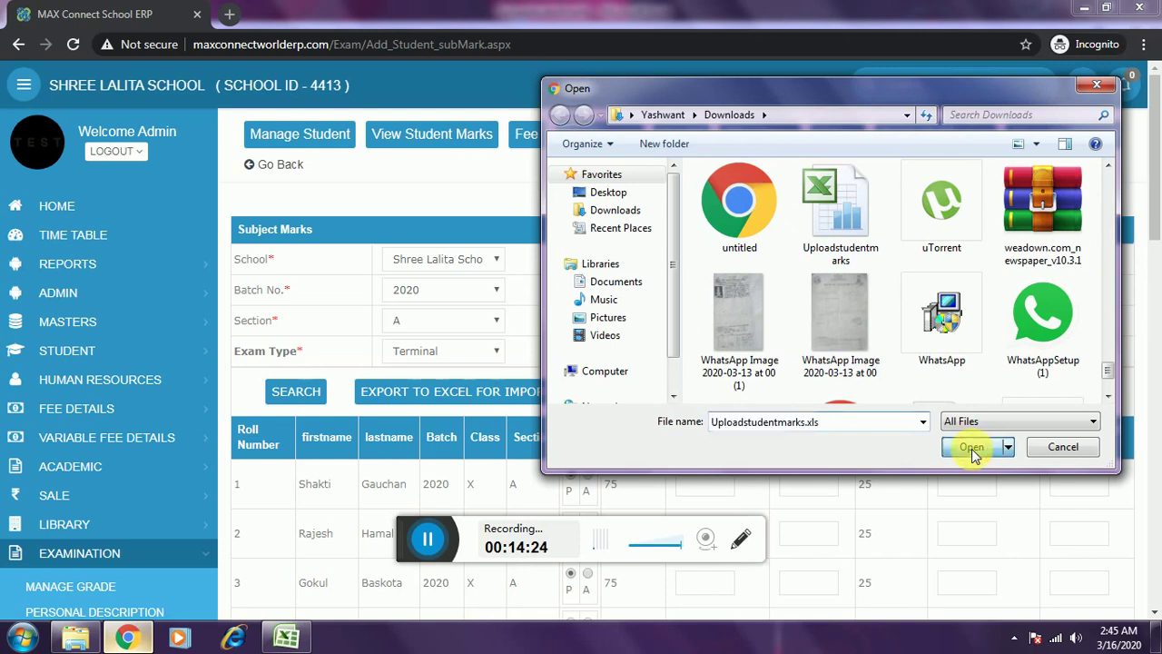
pyautogui.click(1017, 390)
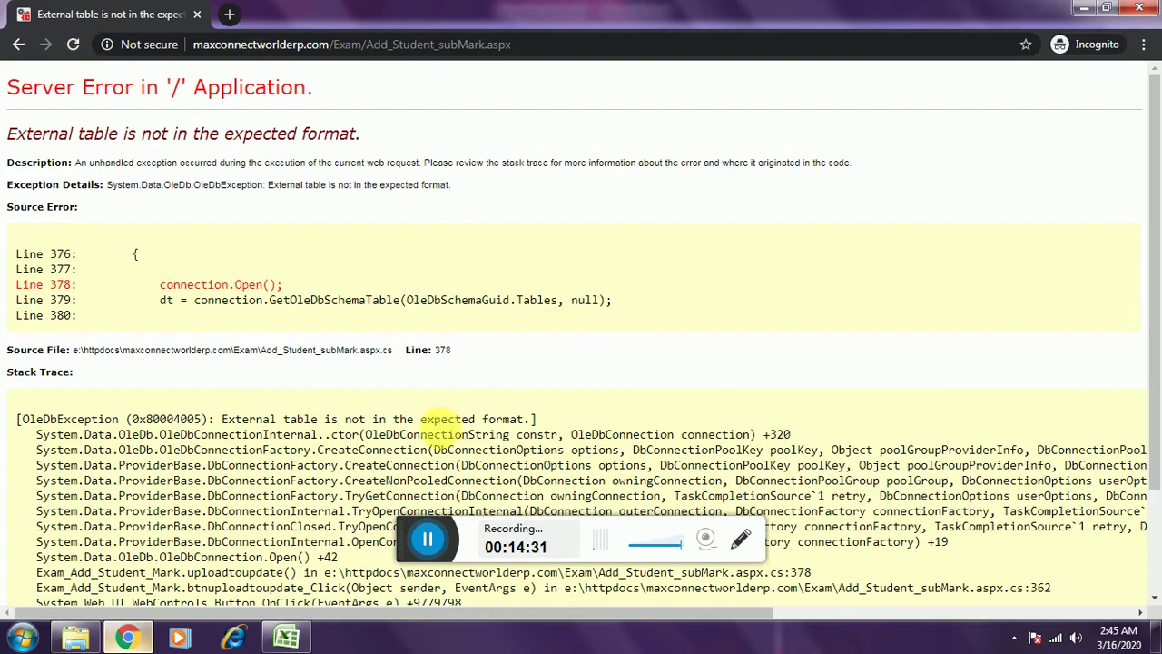
pyautogui.hotkey('alt', 'Left')
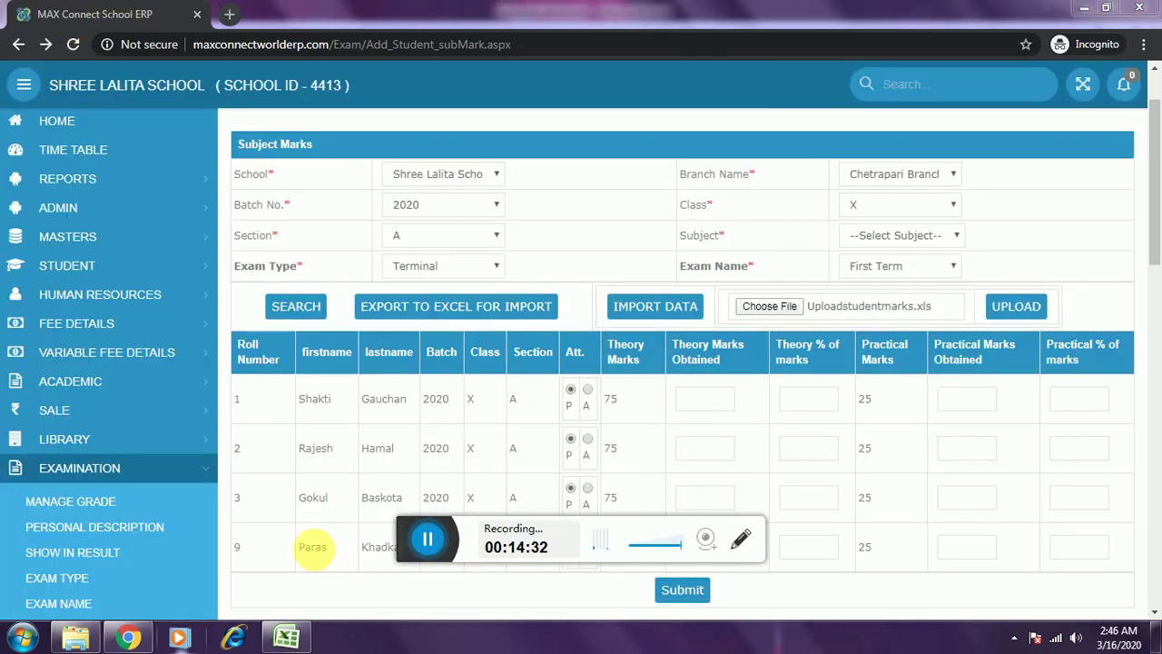
# Switch to Excel and save the marks sheet to the Desktop as an Excel Workbook named Uploadstudentmarks.
pyautogui.click(270, 645)
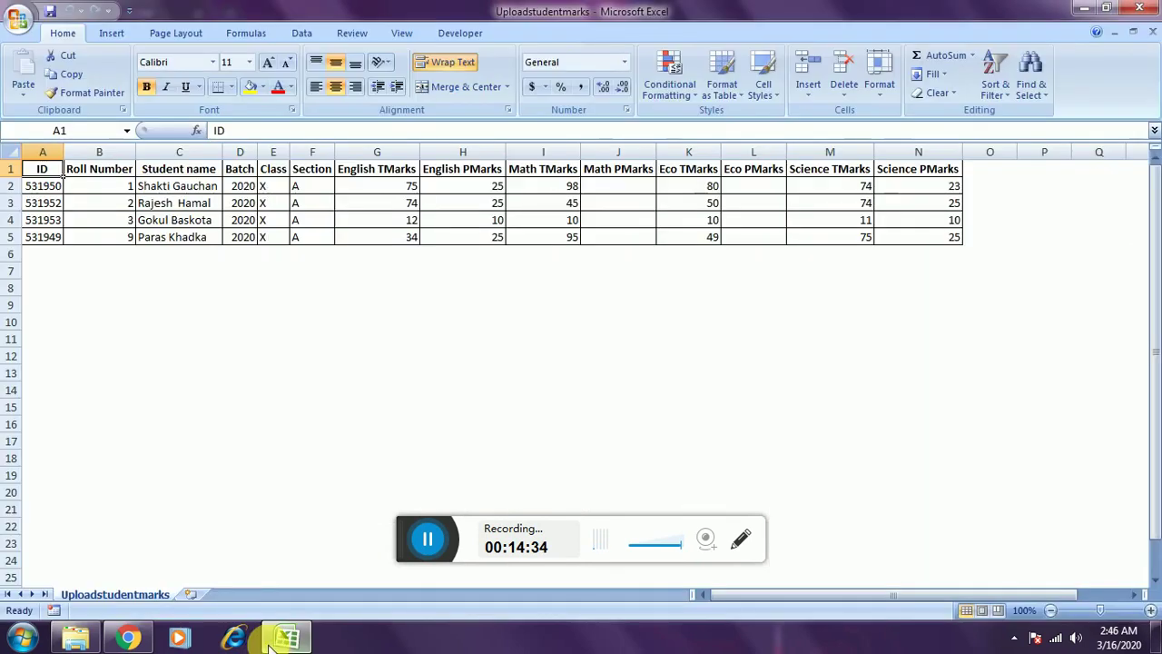
pyautogui.click(19, 17)
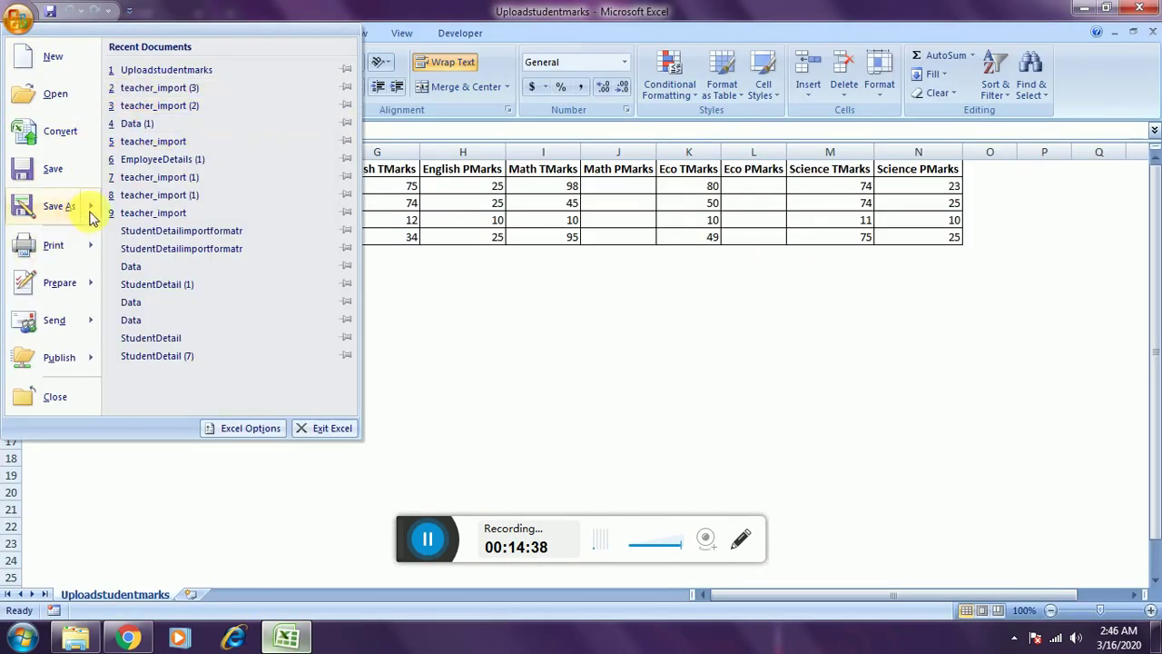
pyautogui.moveTo(90, 207)
pyautogui.click(150, 67)
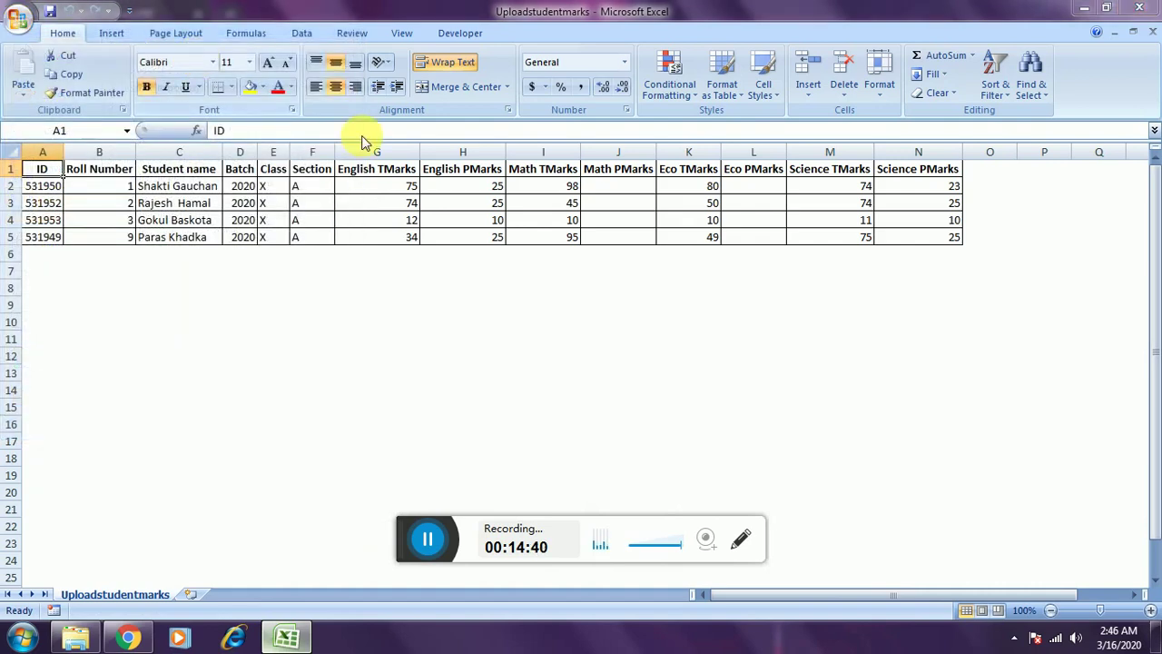
pyautogui.scroll(5, 143, 198)
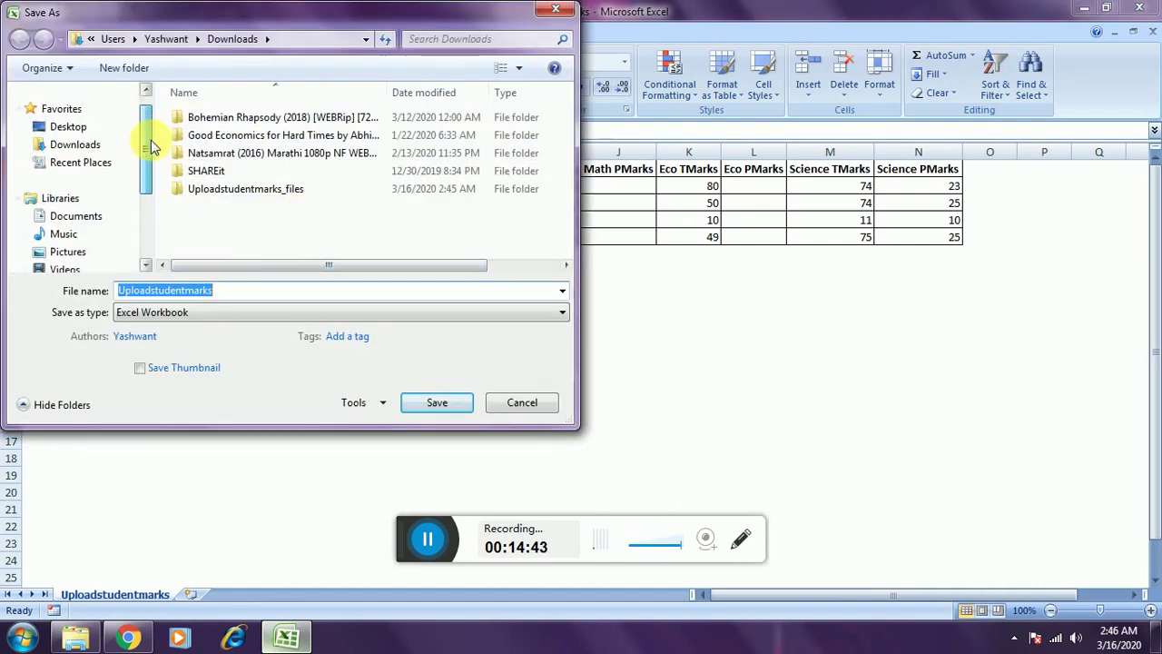
pyautogui.click(109, 153)
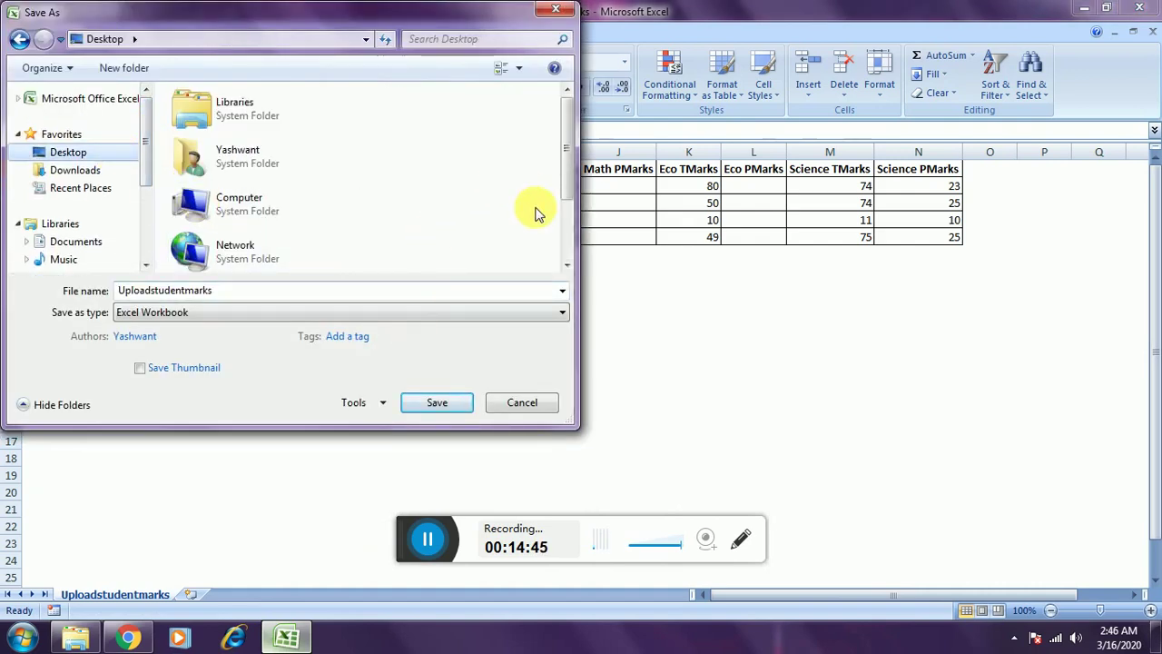
pyautogui.moveTo(568, 176); pyautogui.dragTo(568, 233)
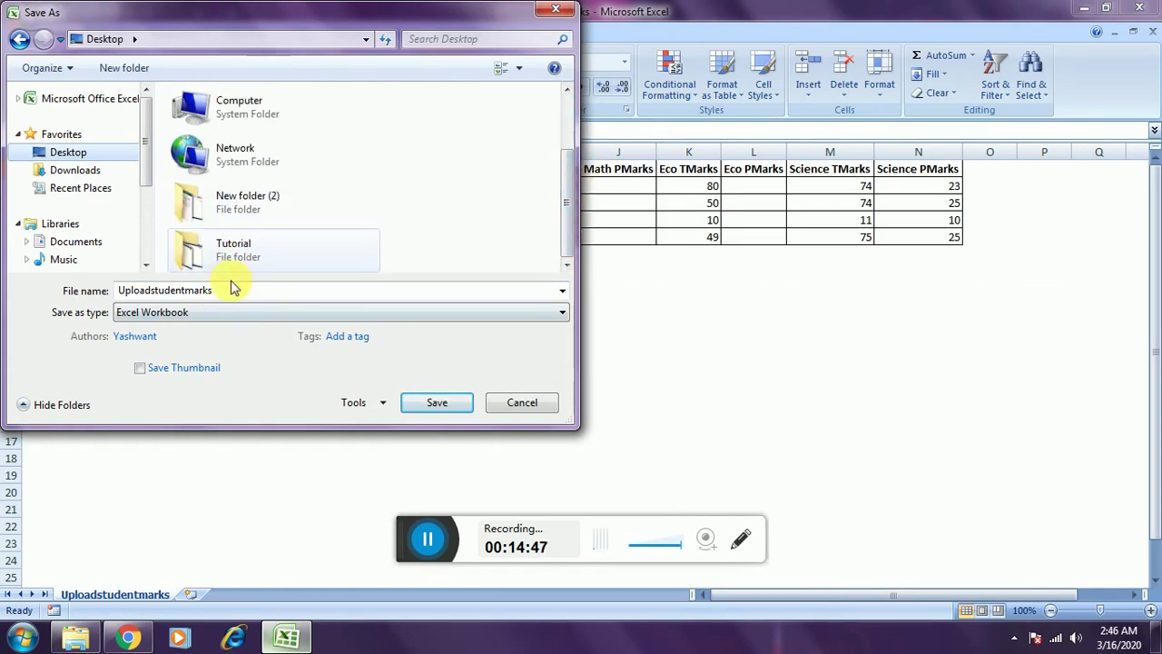
pyautogui.click(418, 402)
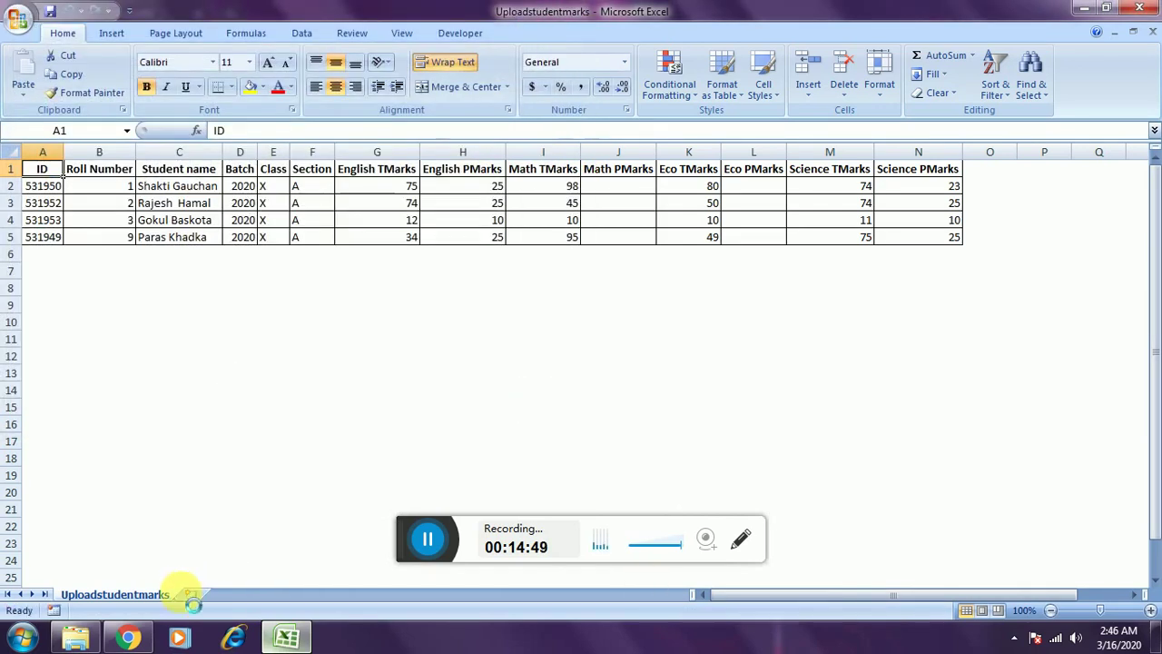
# Switch to Chrome, upload Uploadstudentmarks.xlsx from the Desktop on the Subject Marks page, and acknowledge the import.
pyautogui.click(128, 639)
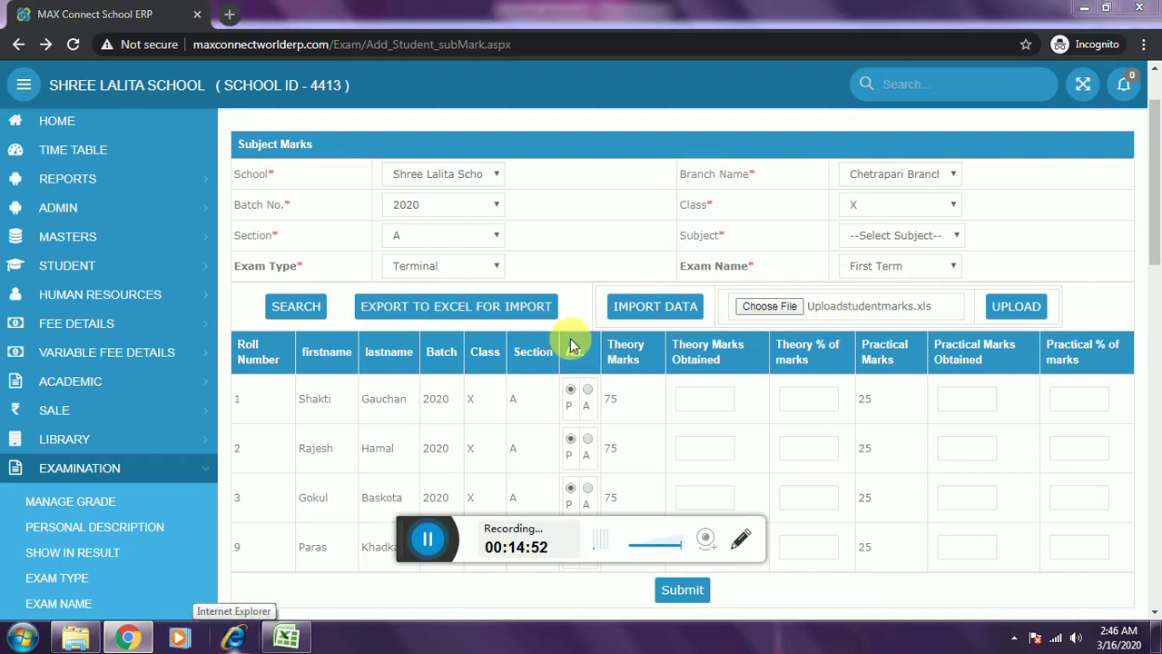
pyautogui.click(608, 191)
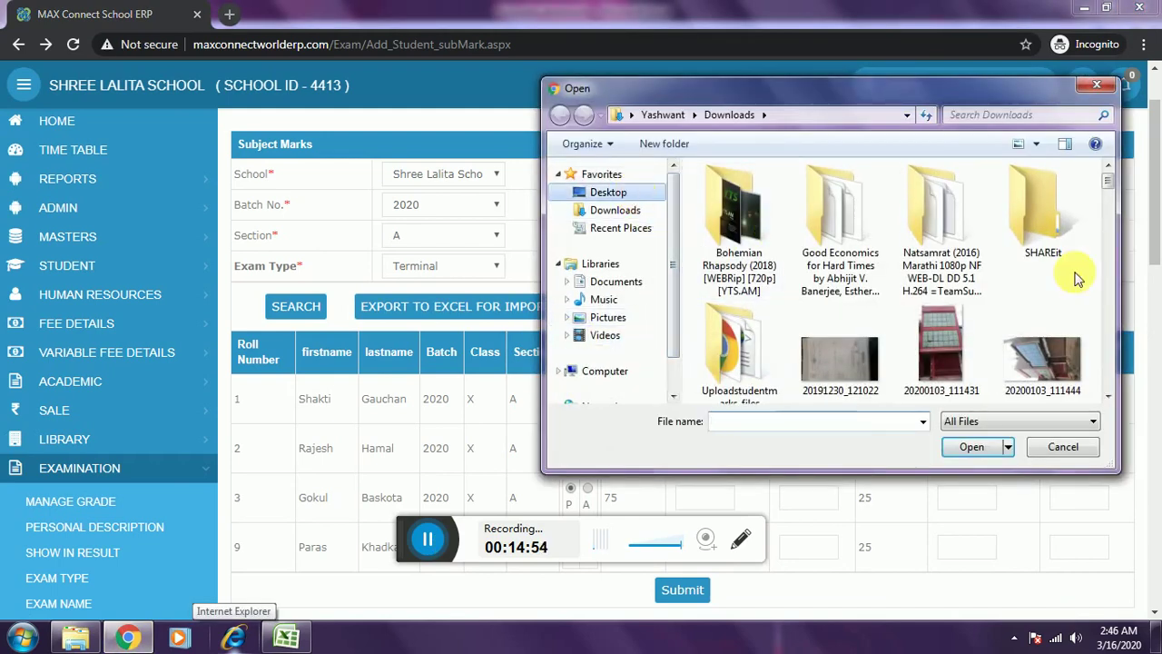
pyautogui.moveTo(1102, 221); pyautogui.dragTo(1120, 375)
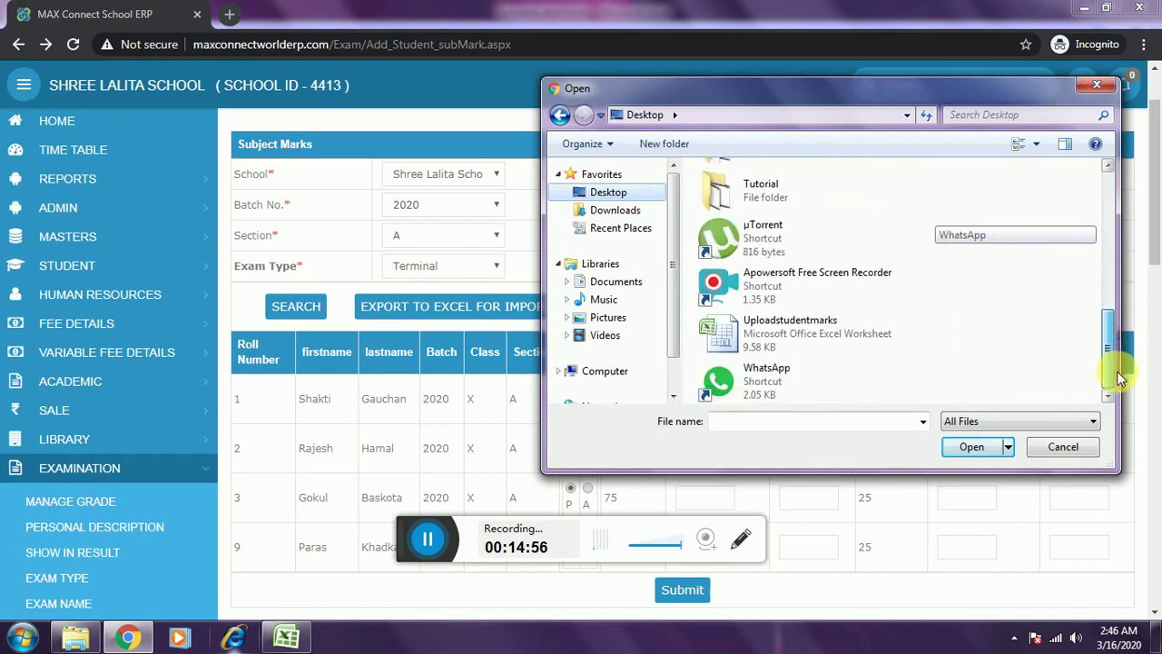
pyautogui.doubleClick(772, 338)
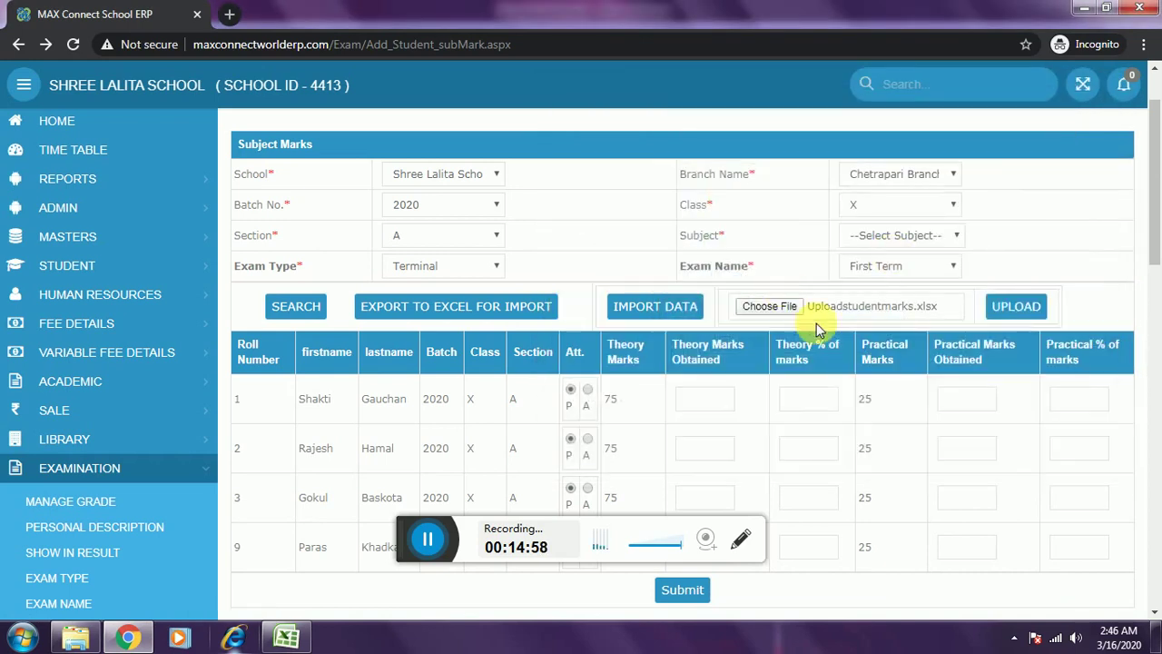
pyautogui.click(1011, 312)
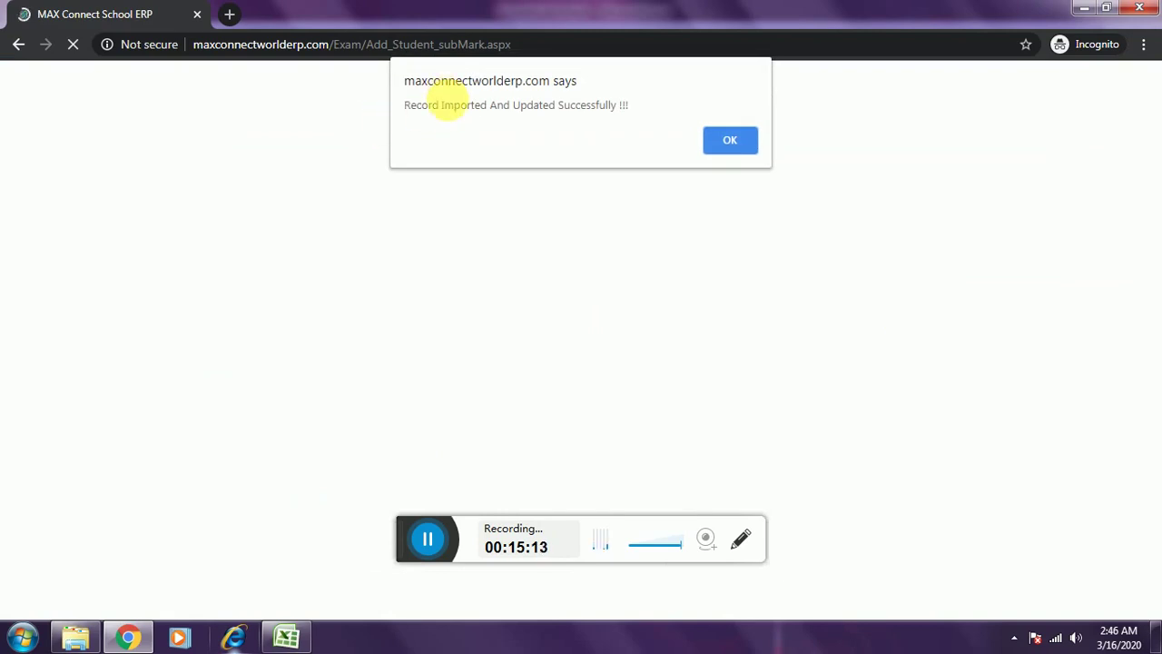
pyautogui.click(735, 143)
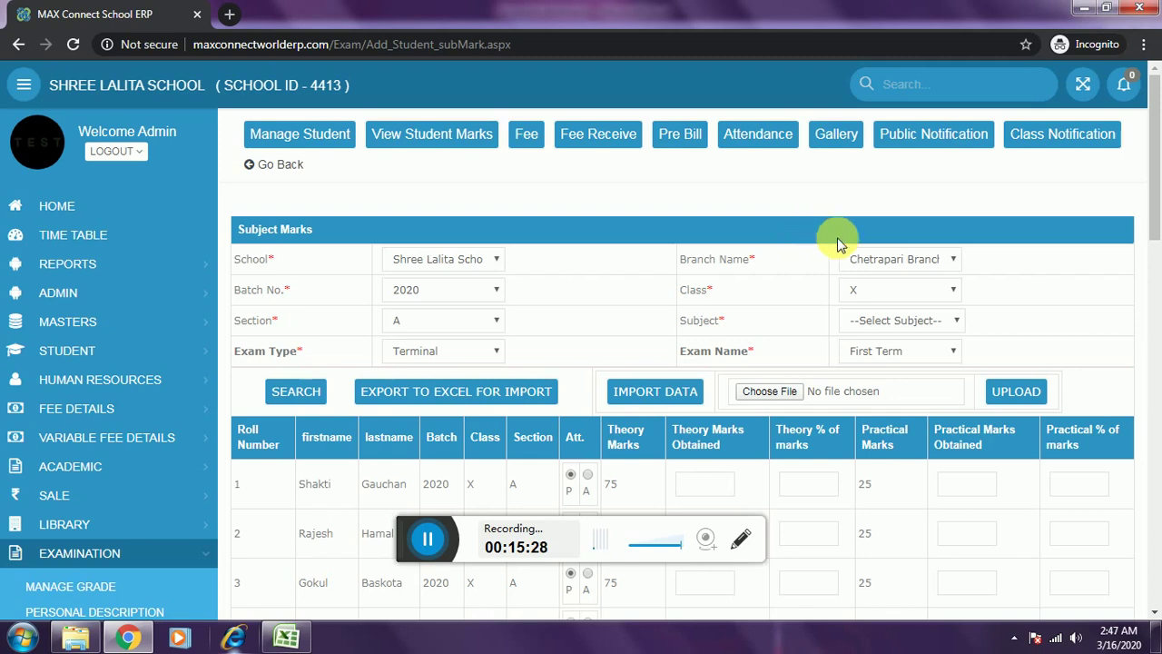
# Set the subject to English and search for the class's First Term marks.
pyautogui.scroll(-3, 663, 363)
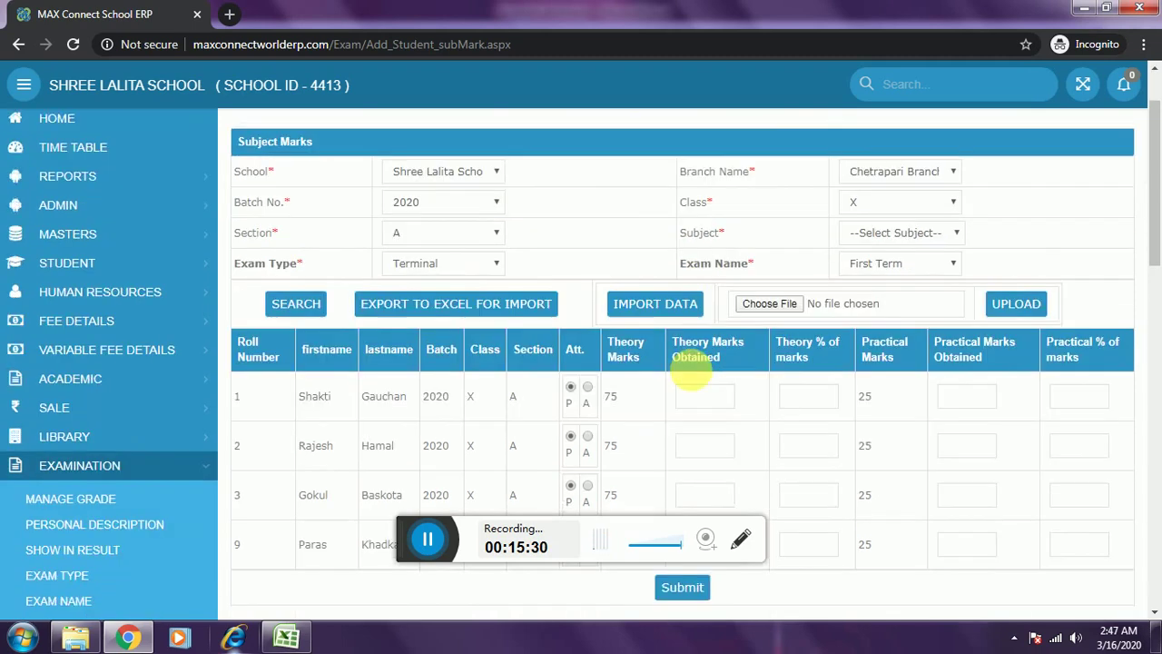
pyautogui.scroll(2, 662, 415)
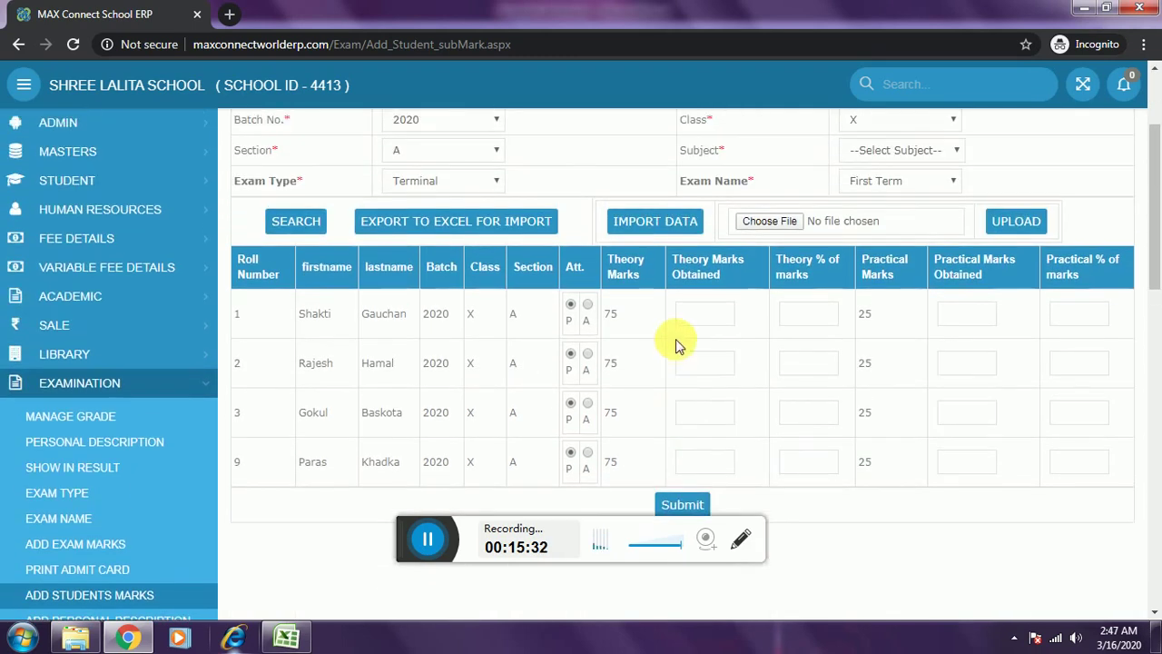
pyautogui.click(857, 236)
pyautogui.click(857, 268)
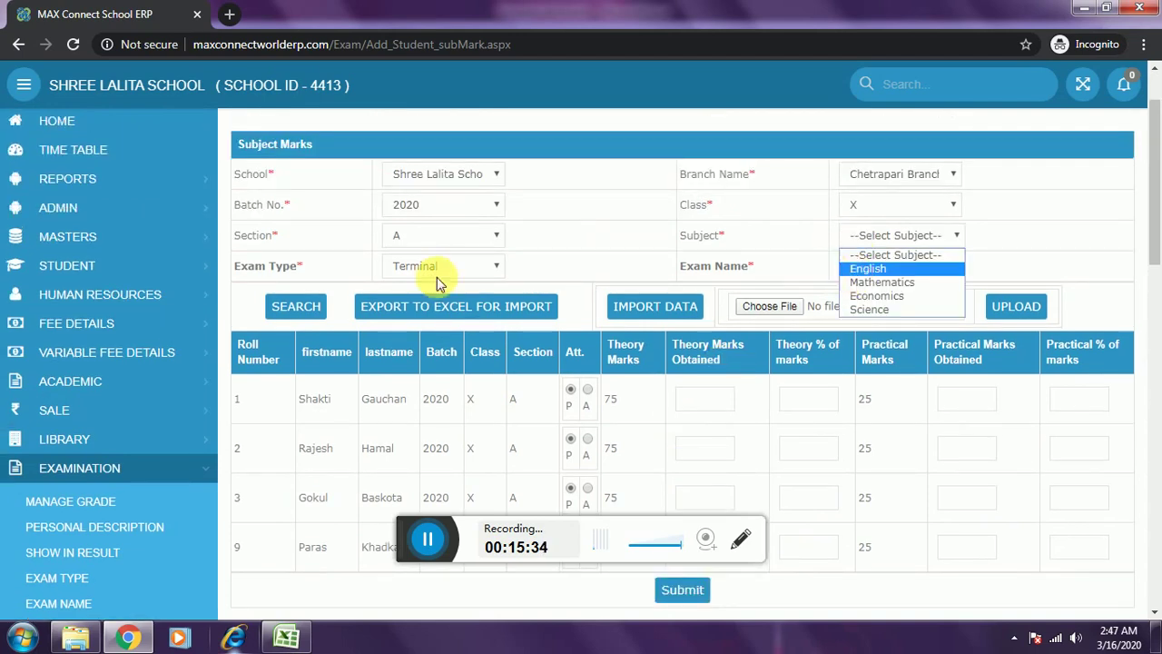
pyautogui.click(296, 306)
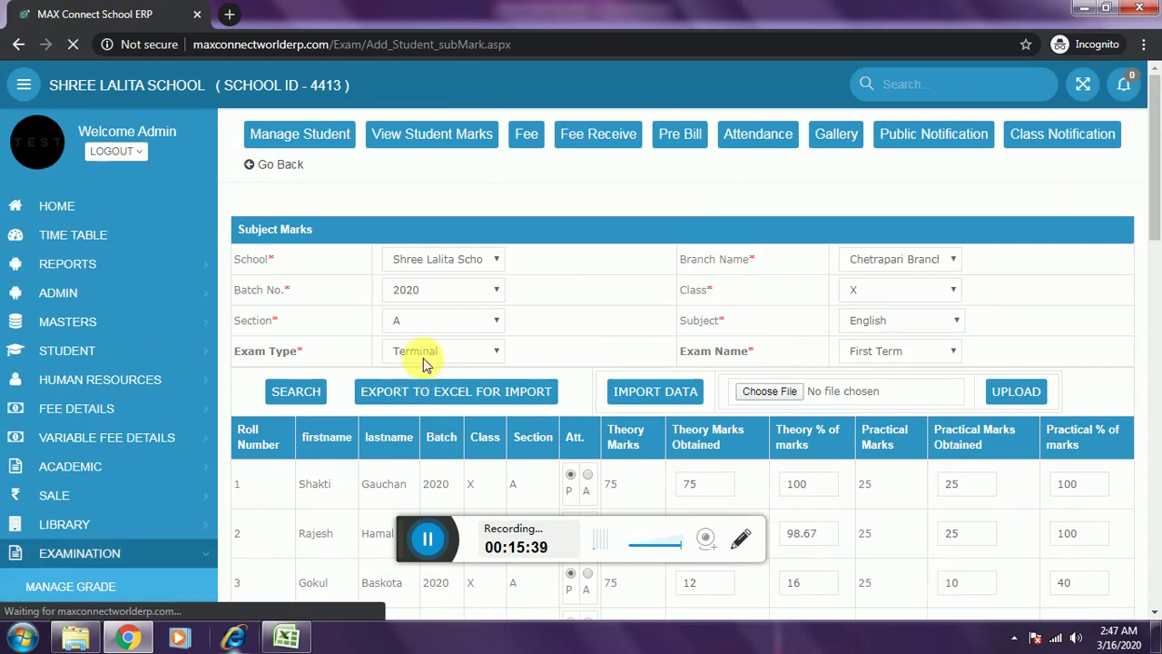
# Review the English theory marks obtained and the theory percentages for each listed student.
pyautogui.scroll(-2, 545, 363)
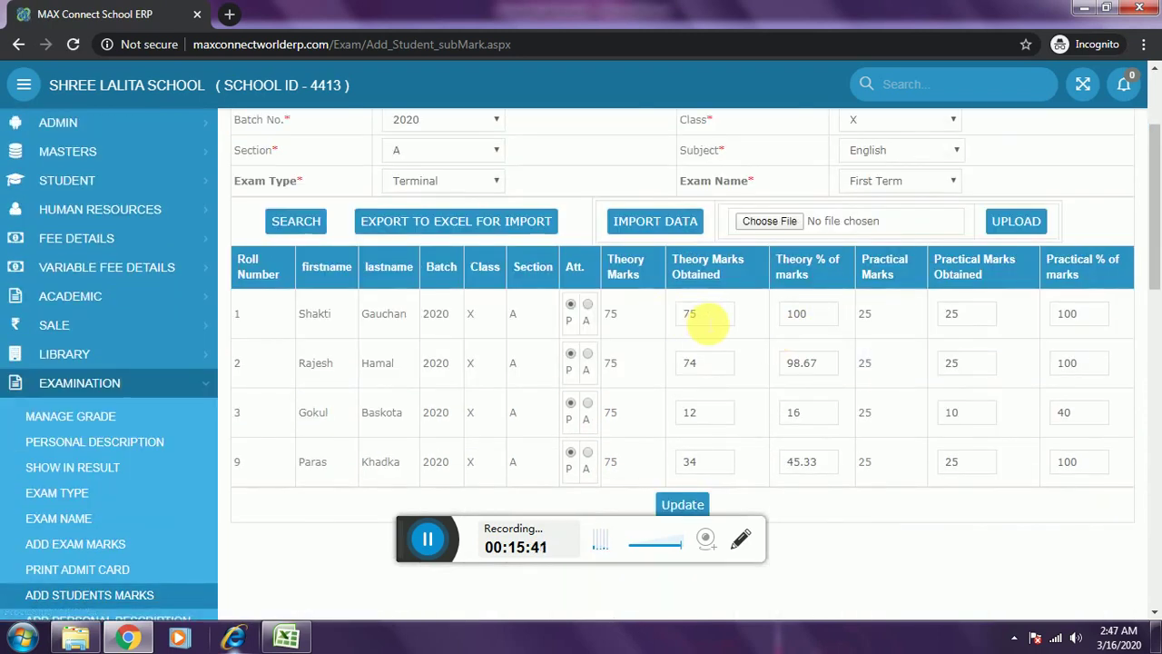
pyautogui.click(704, 362)
pyautogui.click(706, 410)
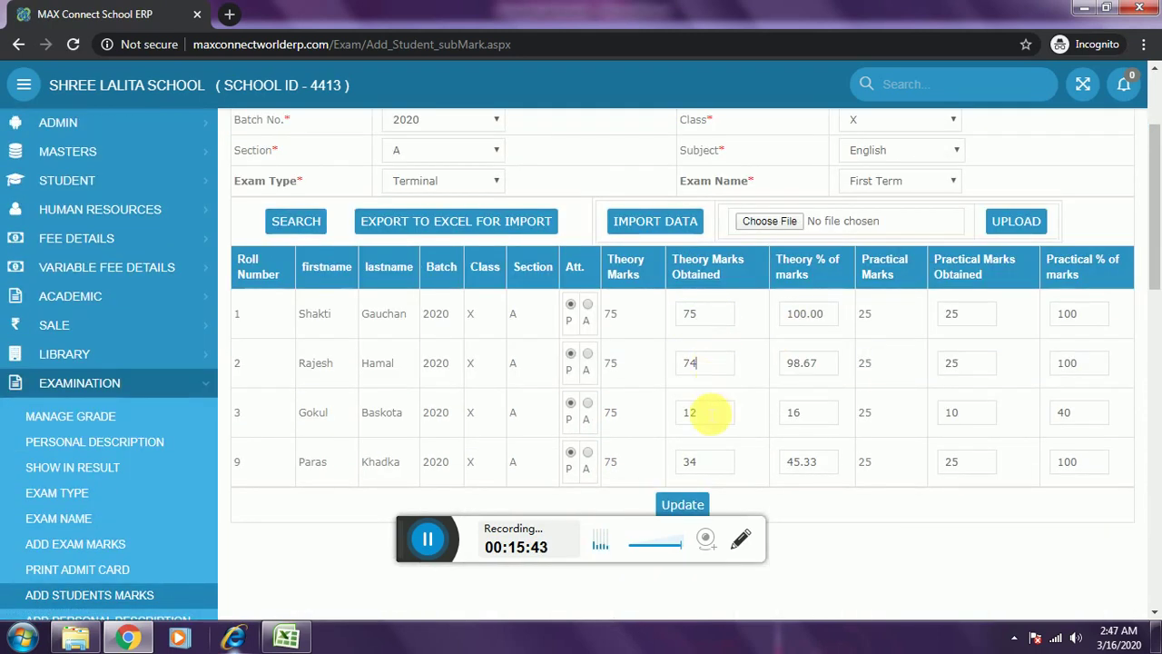
pyautogui.click(704, 461)
pyautogui.scroll(2, 739, 384)
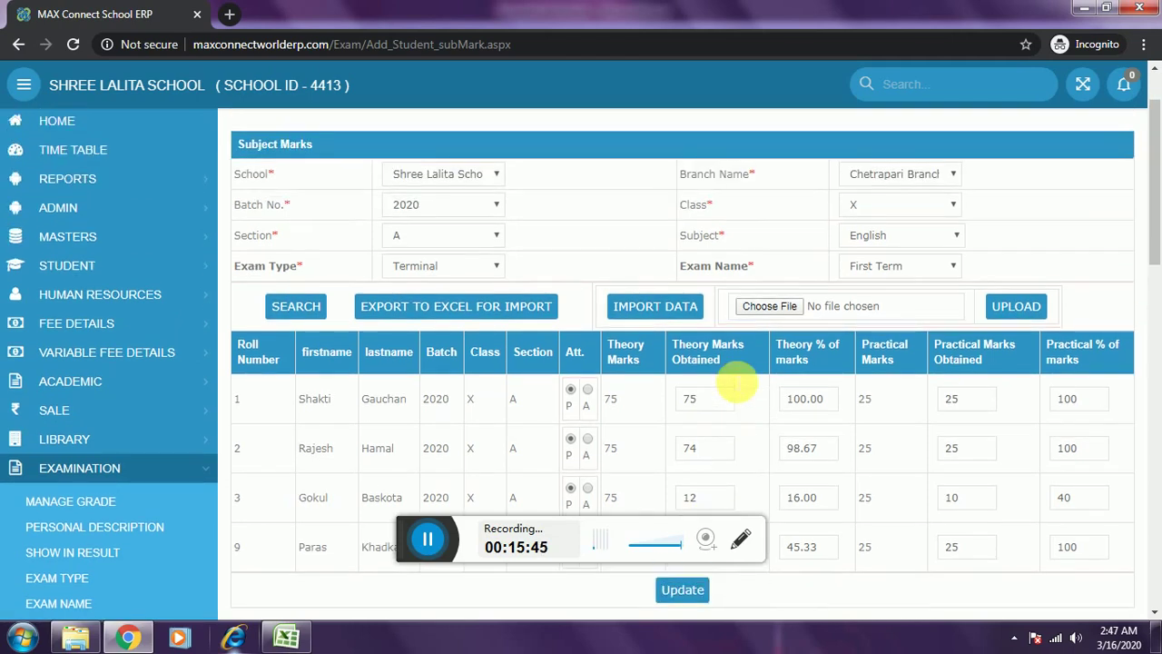
pyautogui.scroll(-3, 812, 343)
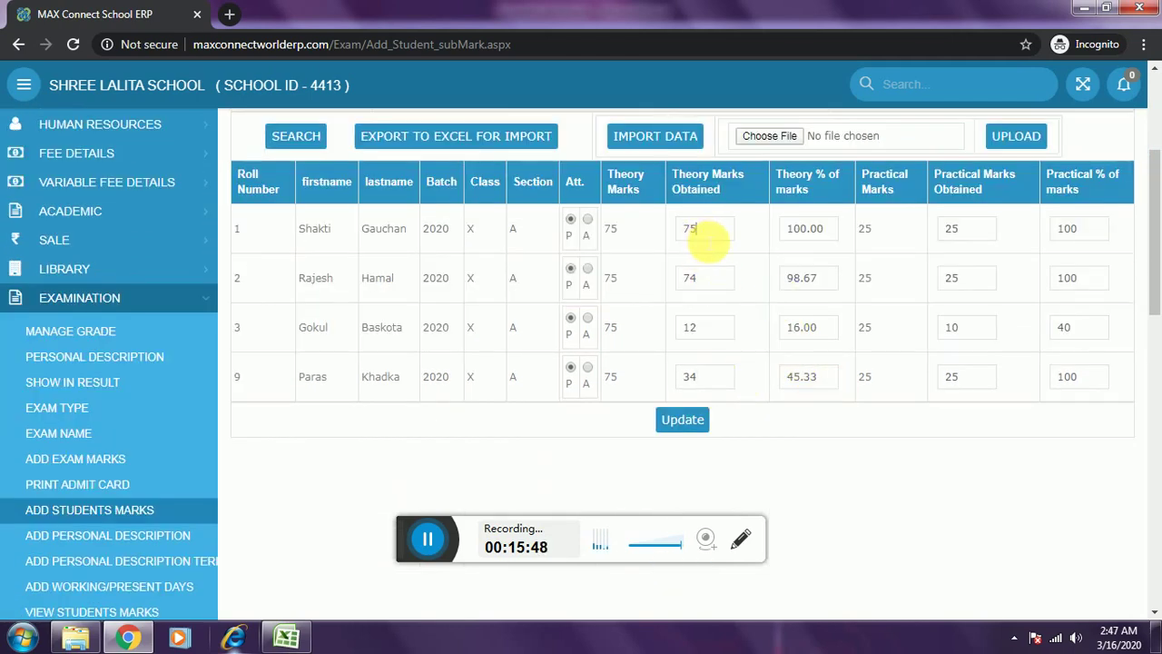
pyautogui.moveTo(826, 228); pyautogui.dragTo(794, 229)
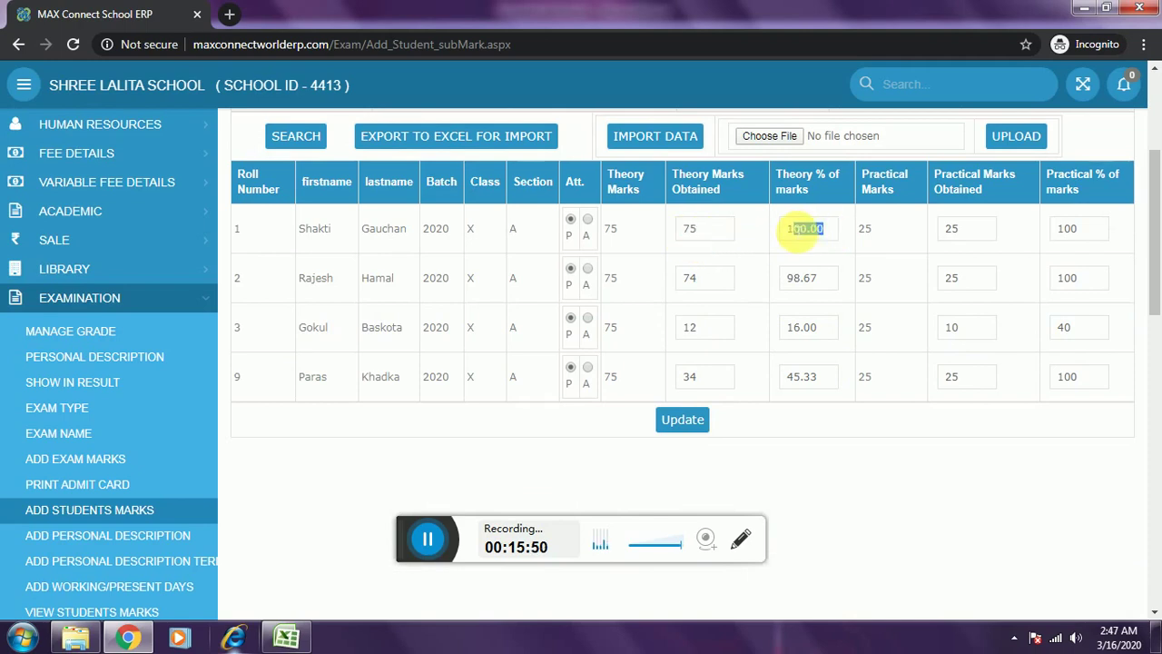
pyautogui.scroll(2, 752, 285)
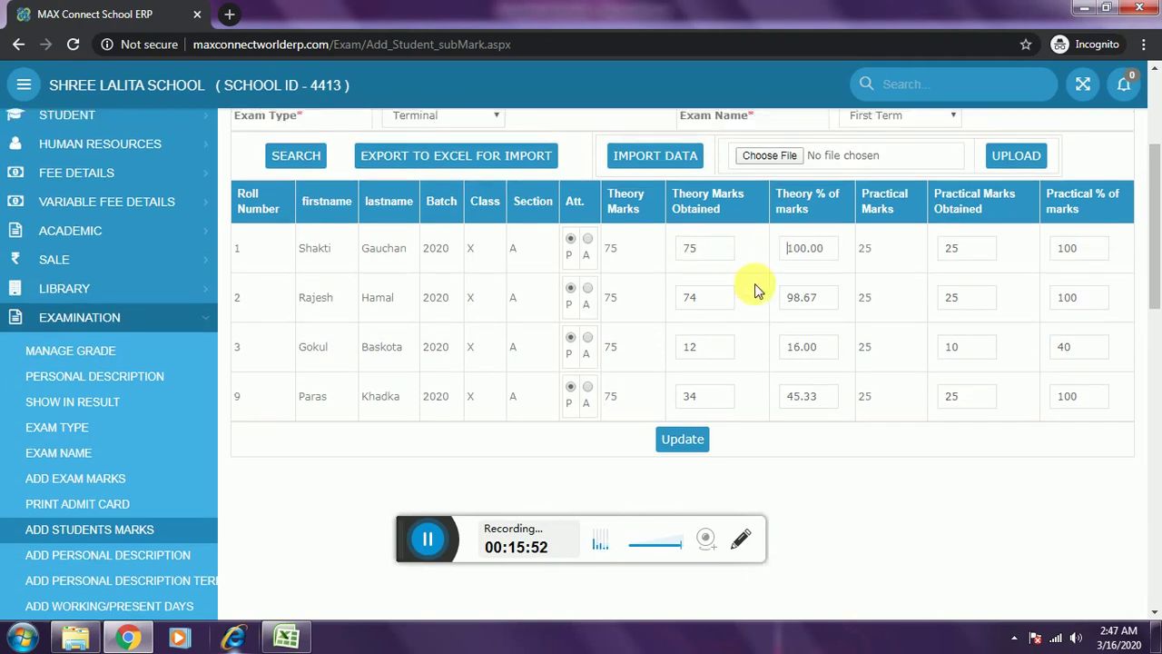
# Open the View Students Marks page of the Examination module.
pyautogui.scroll(-2, 210, 349)
pyautogui.scroll(-1, 210, 349)
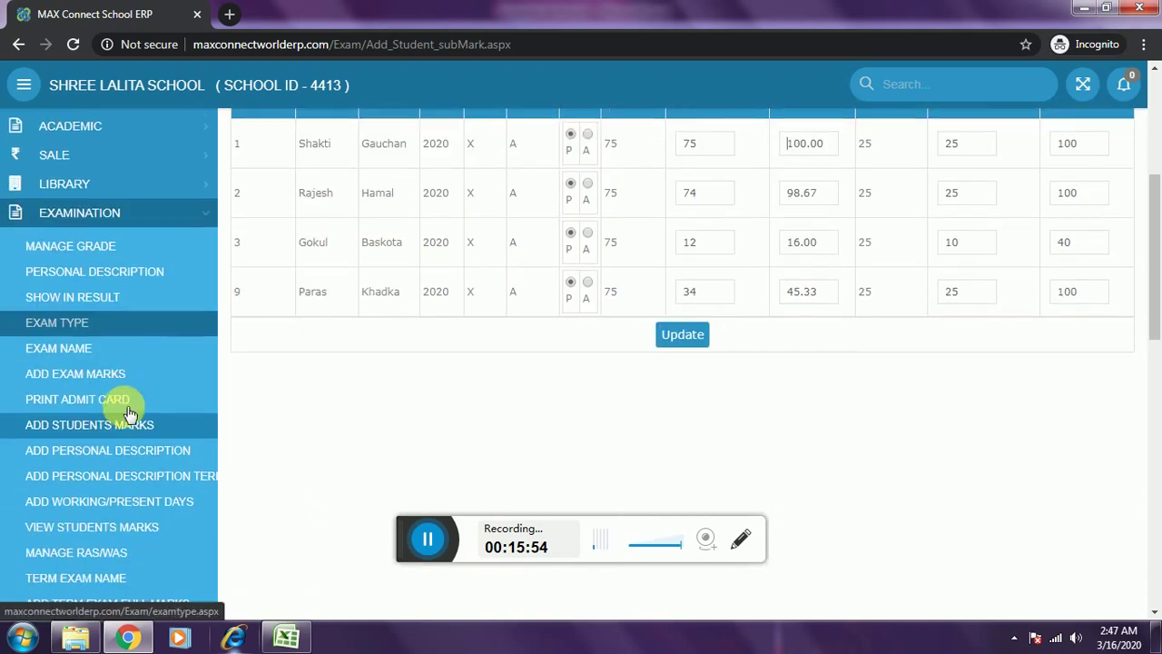
pyautogui.scroll(-1, 122, 413)
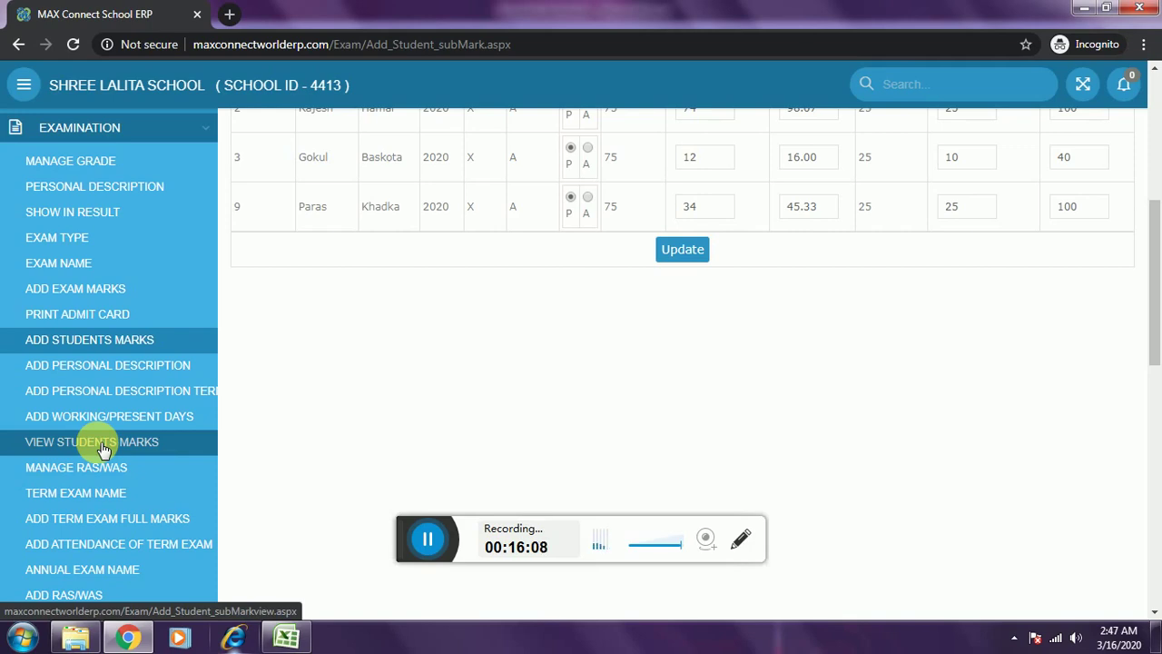
pyautogui.scroll(-3, 390, 539)
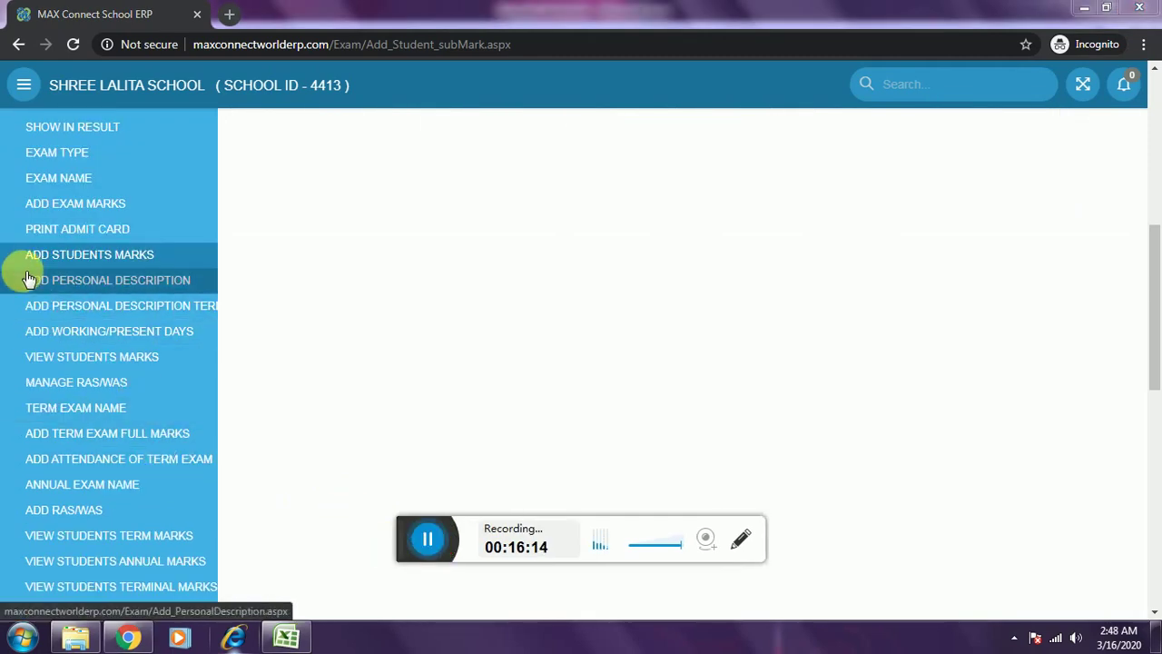
pyautogui.click(28, 357)
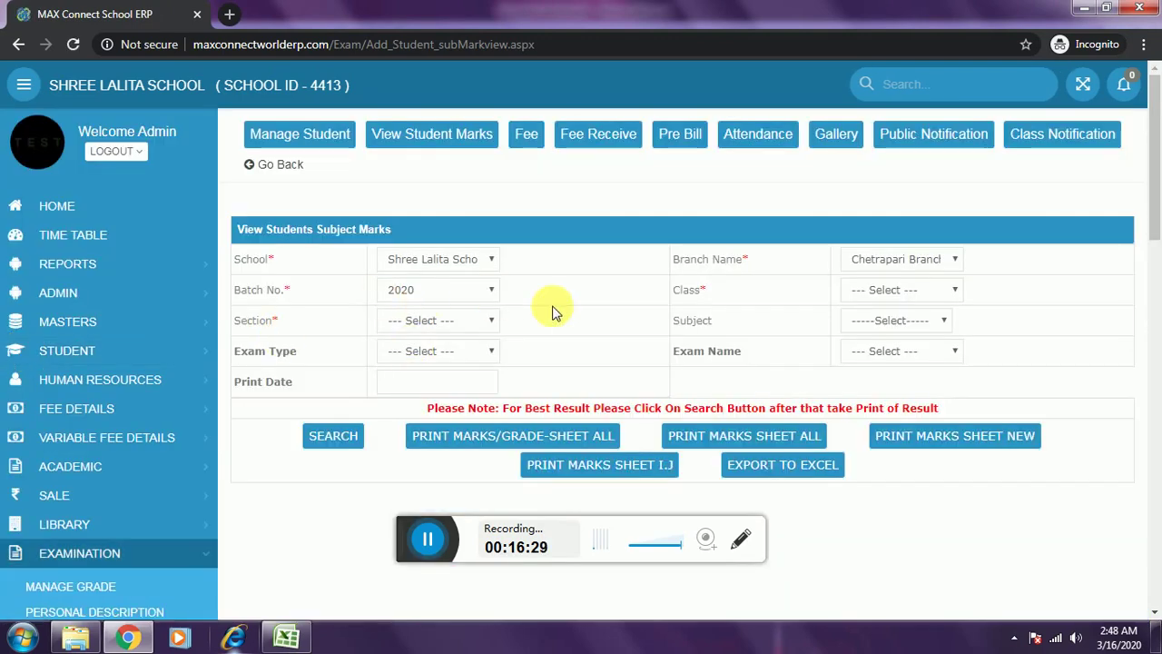
# Search the students' marks for class X, section A, exam type Terminal and exam name First Term.
pyautogui.click(889, 292)
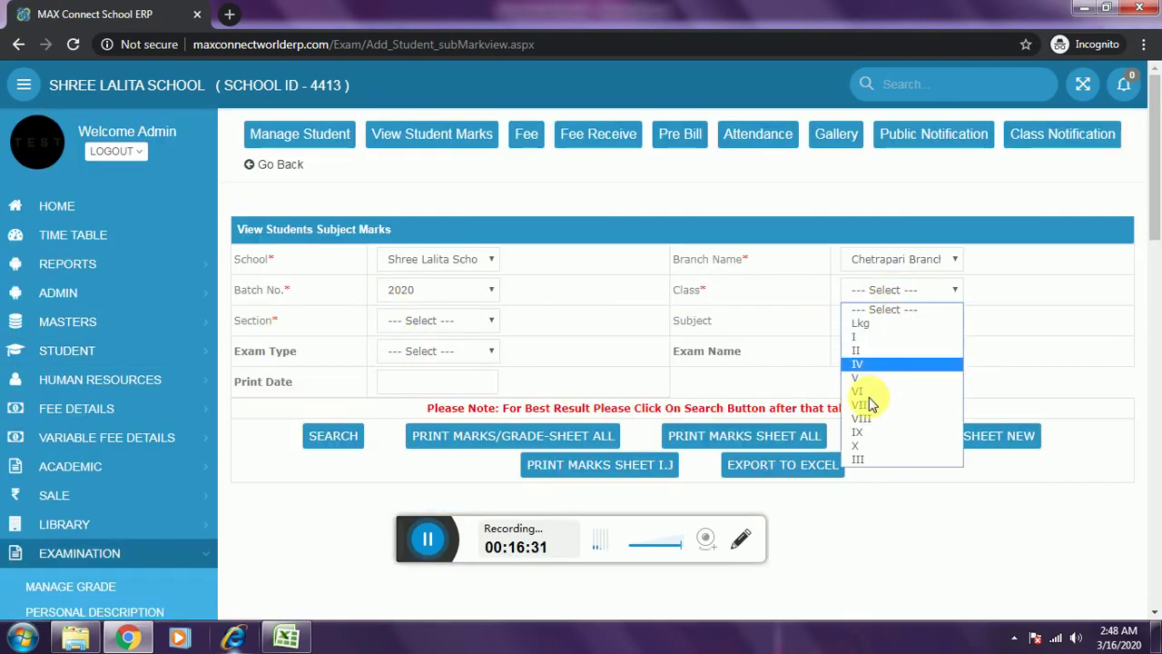
pyautogui.click(857, 445)
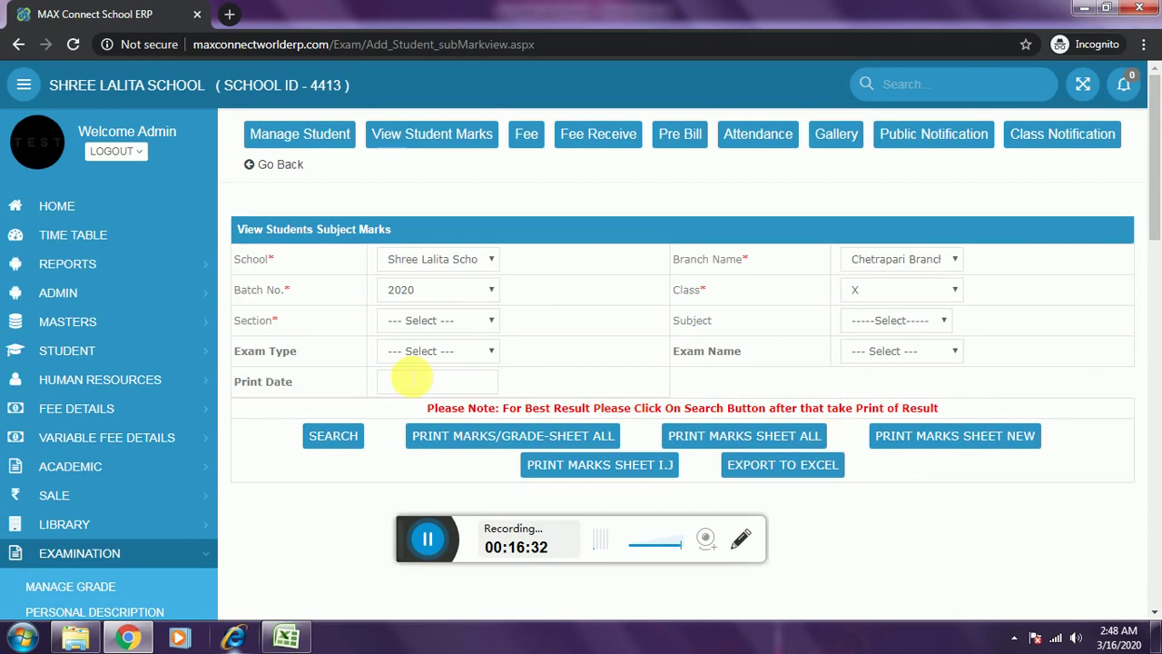
pyautogui.click(434, 326)
pyautogui.click(423, 366)
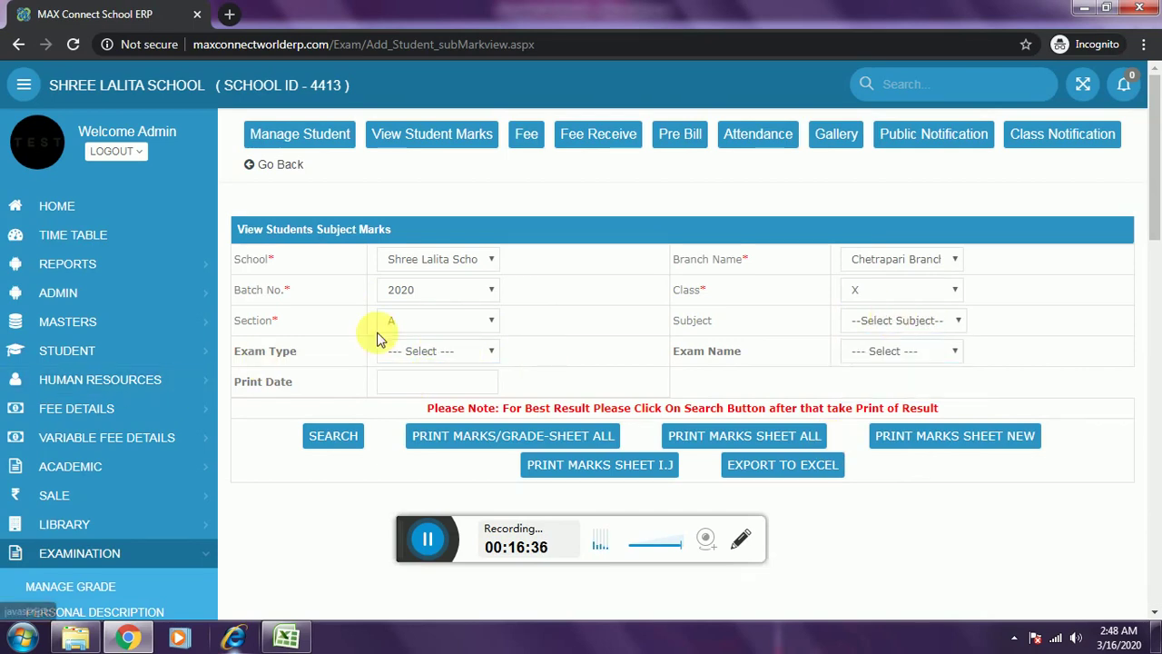
pyautogui.click(408, 351)
pyautogui.click(410, 385)
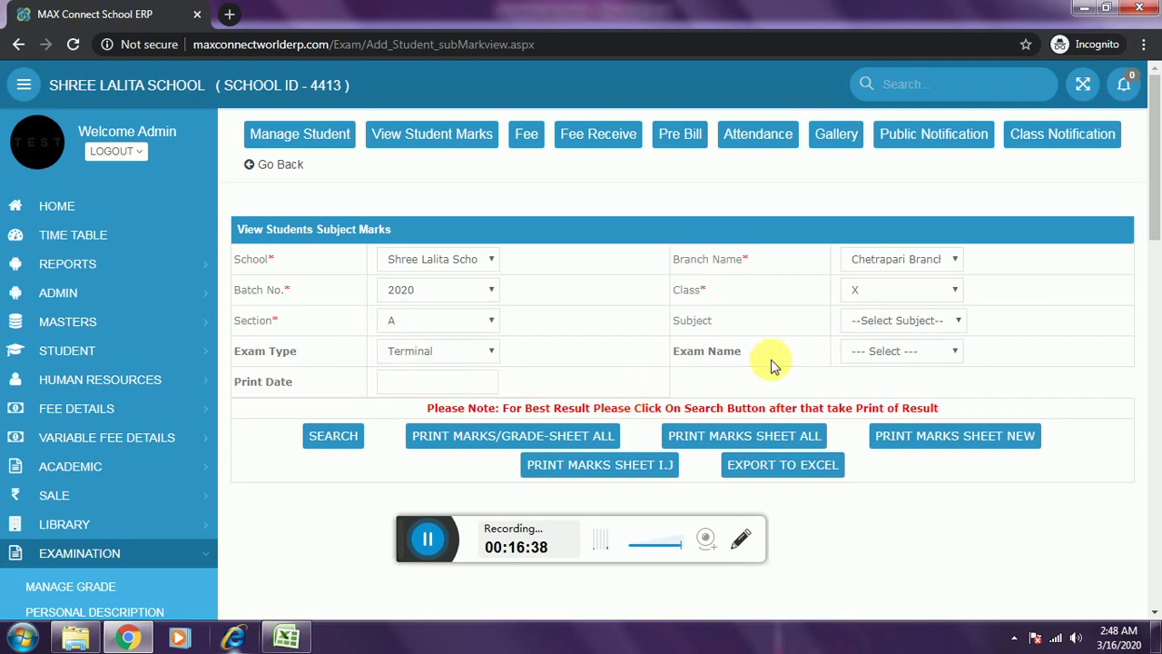
pyautogui.click(877, 352)
pyautogui.click(877, 386)
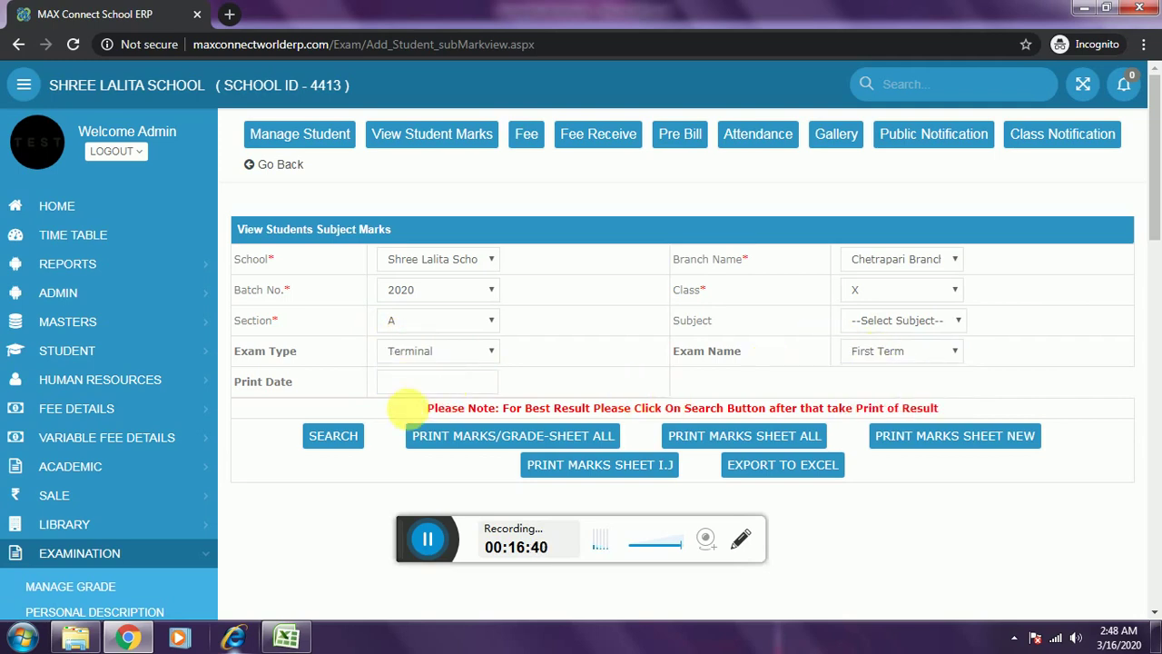
pyautogui.click(352, 434)
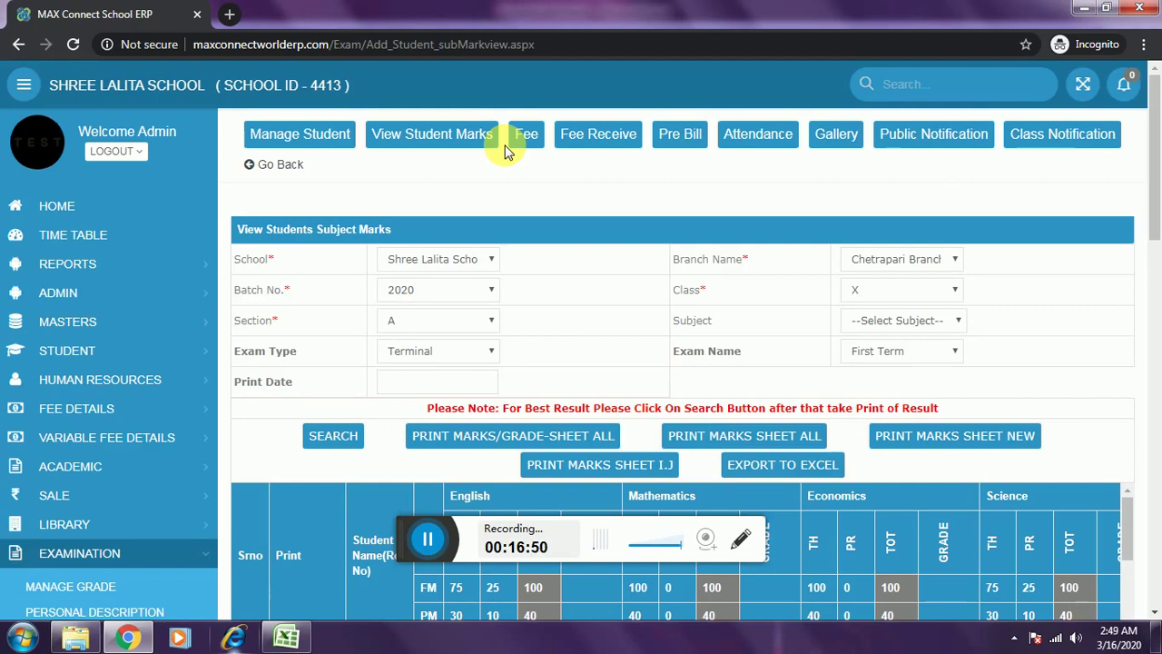
# Look over the subject-wise results table and open the Marks/Grade-sheet of the first listed student.
pyautogui.scroll(-3, 612, 176)
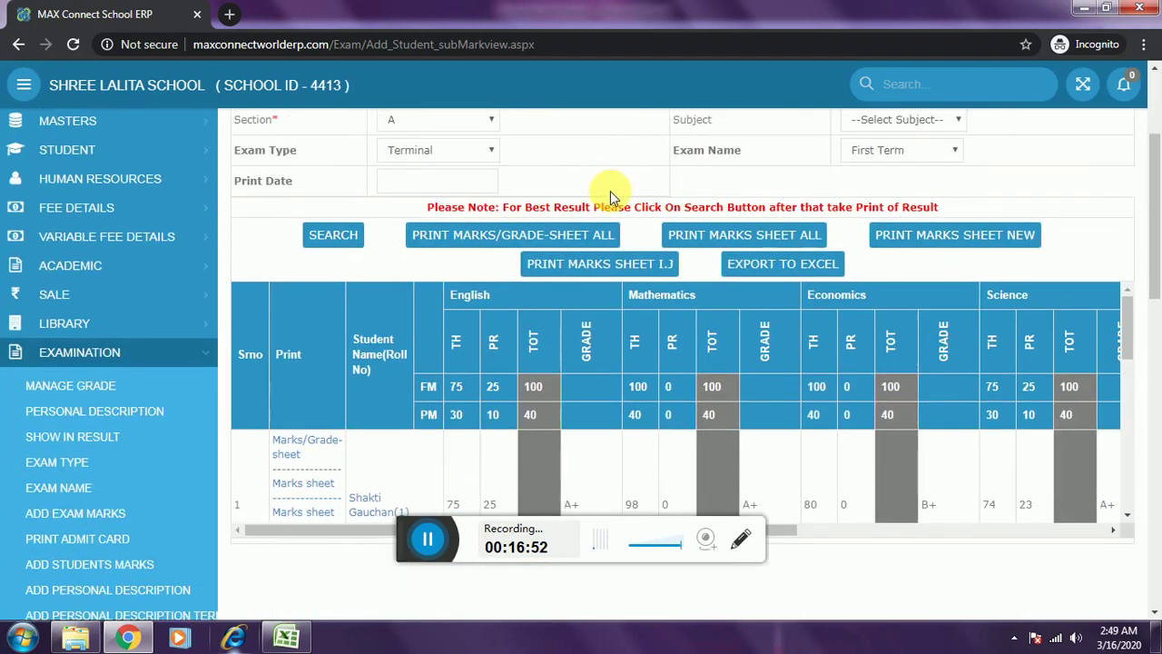
pyautogui.scroll(-2, 599, 272)
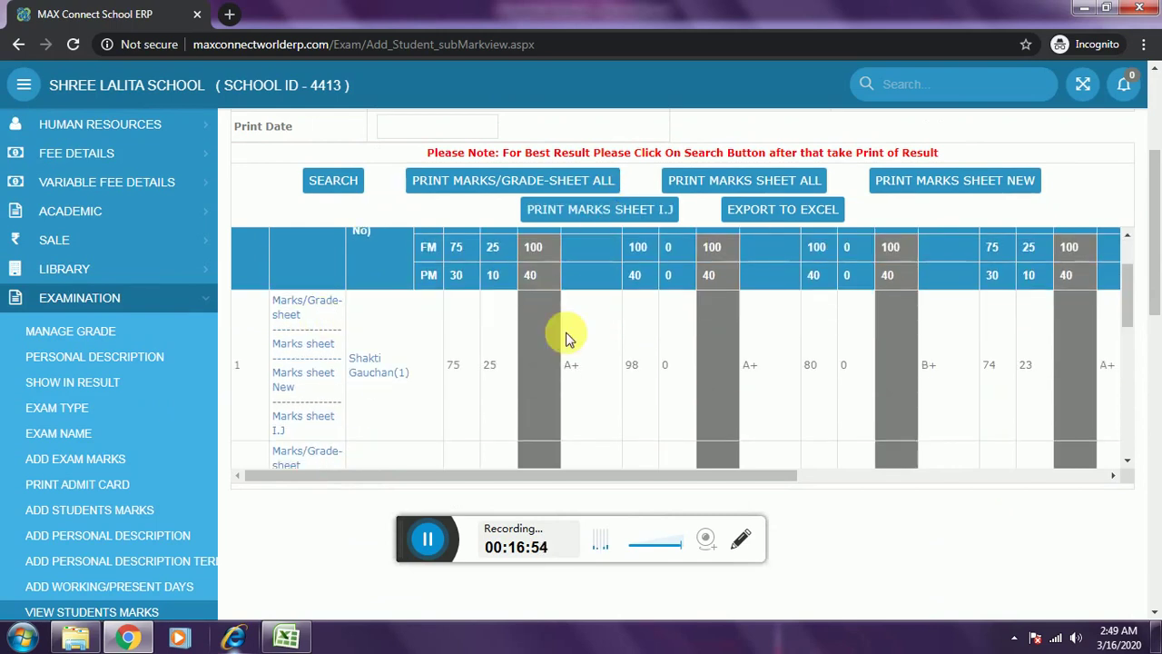
pyautogui.scroll(2, 591, 333)
pyautogui.scroll(2, 591, 333)
pyautogui.scroll(-2, 646, 370)
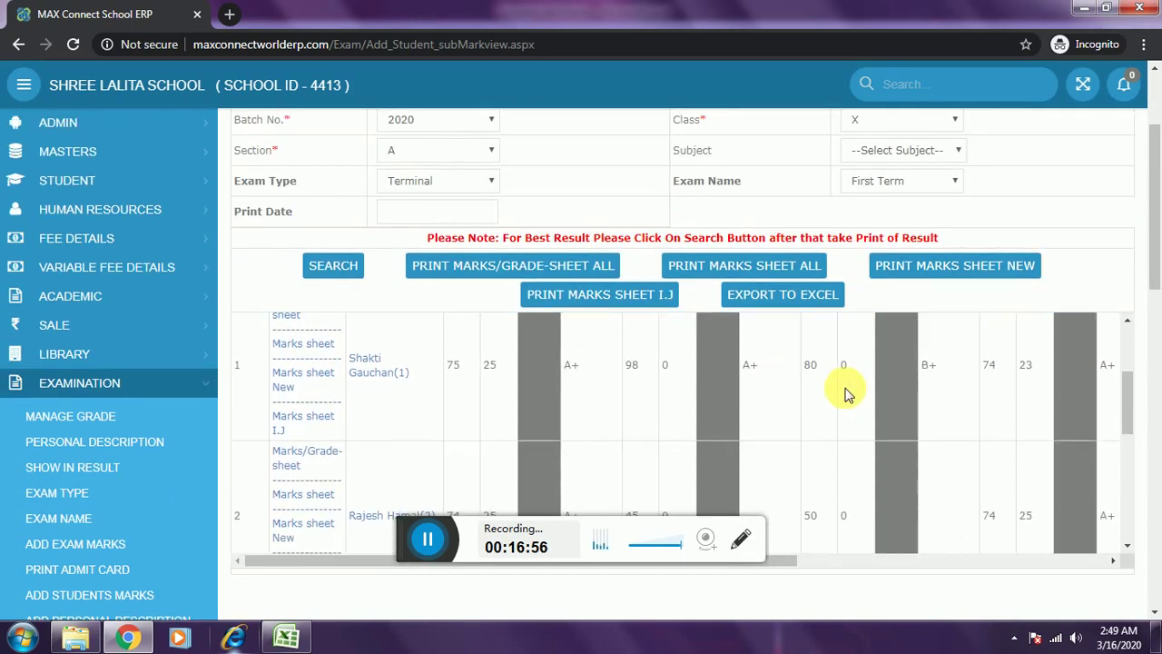
pyautogui.scroll(2, 292, 351)
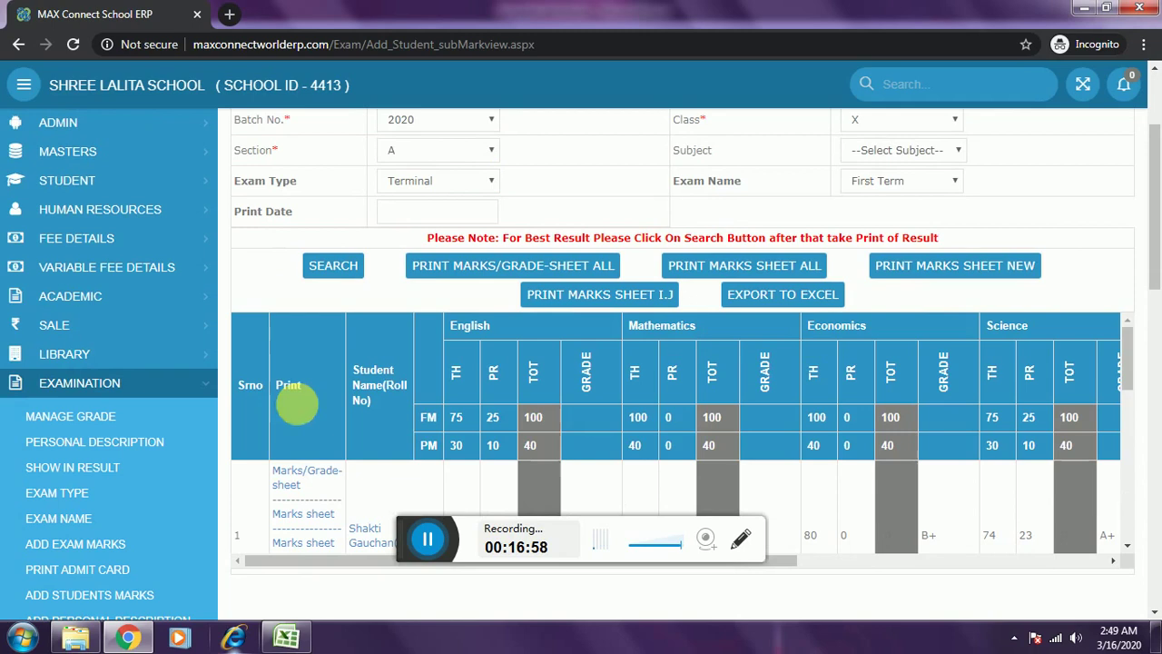
pyautogui.click(301, 472)
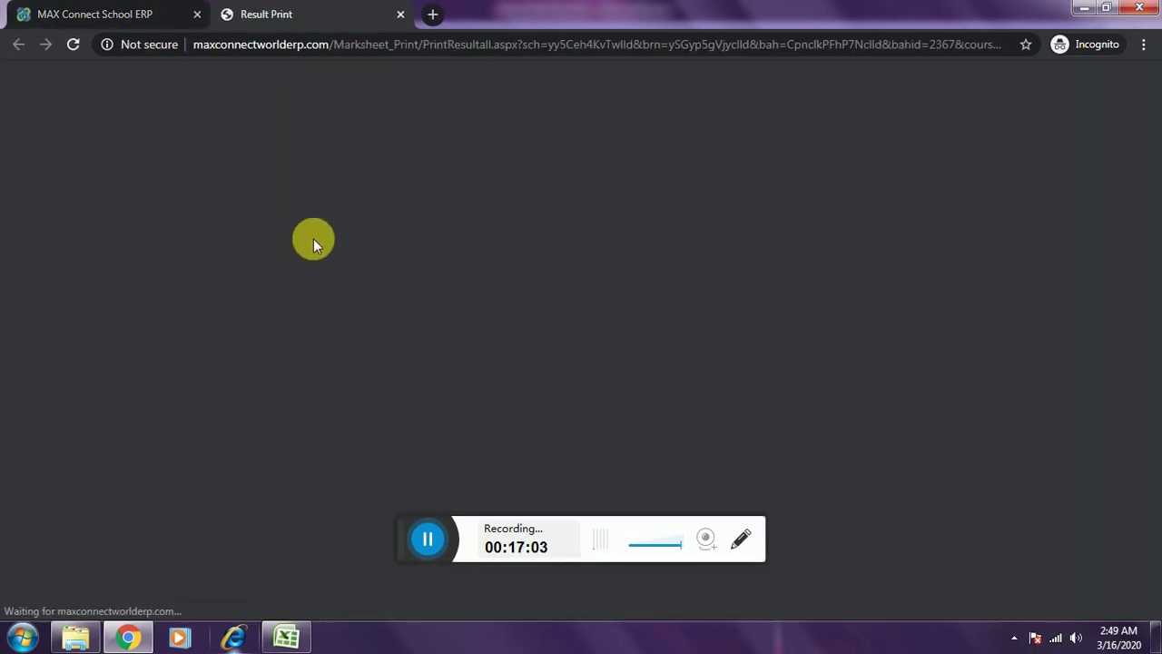
# Examine the grade sheet's exam title, subject grades, grade points and Grade Point Average table, and close the sheet.
pyautogui.scroll(-2, 382, 281)
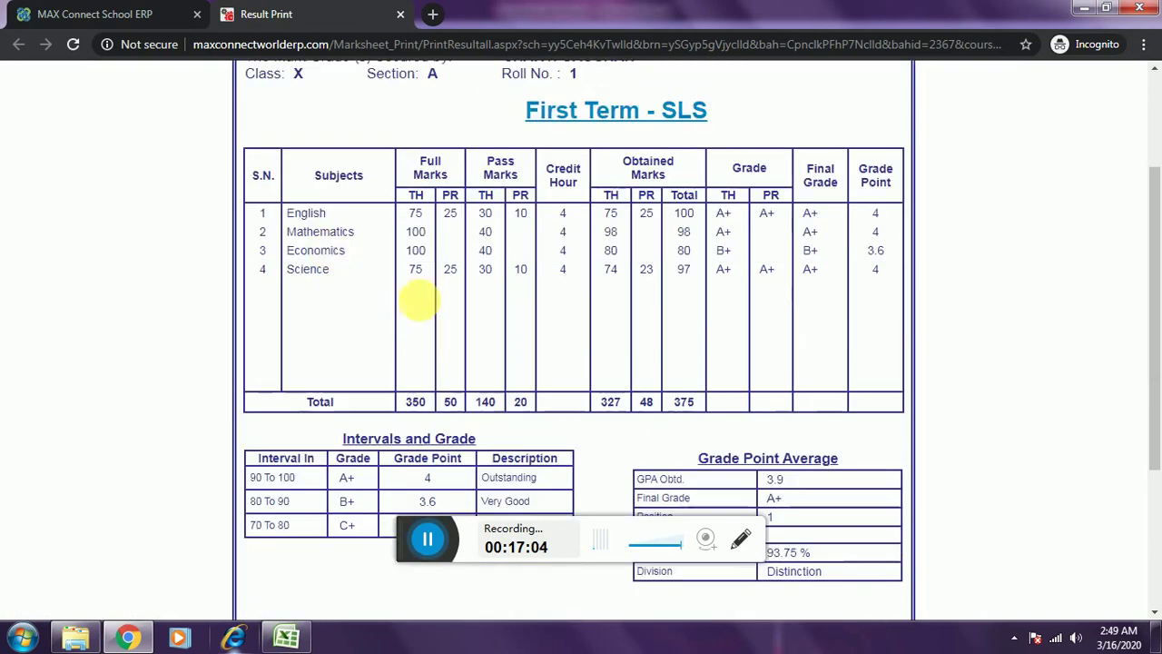
pyautogui.scroll(2, 454, 282)
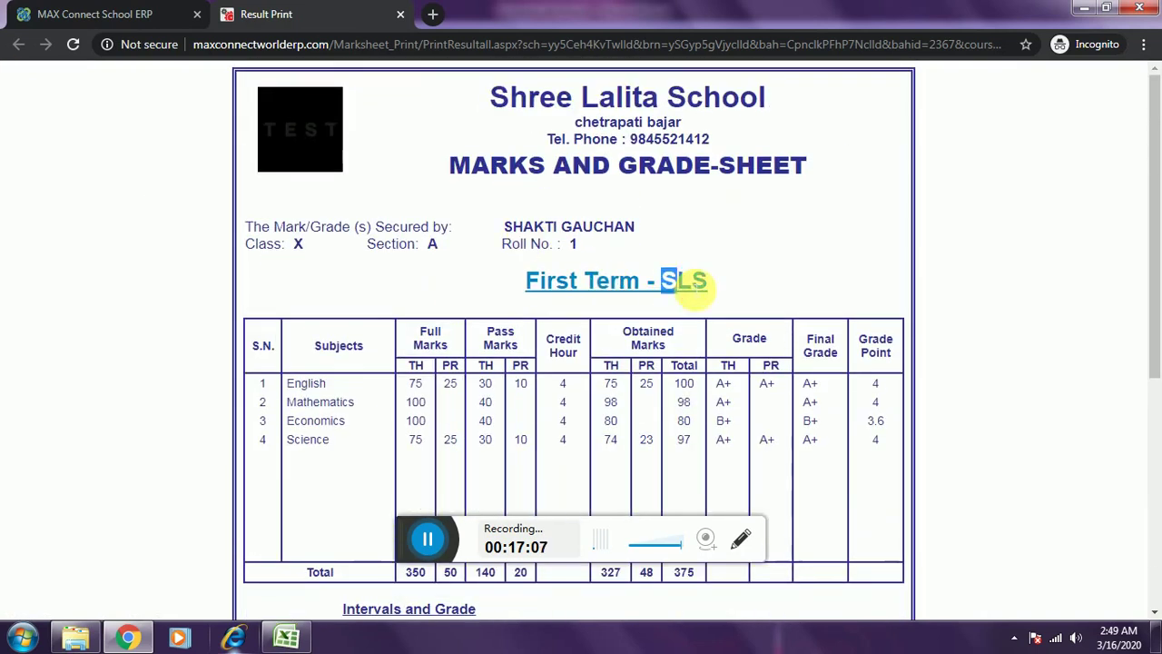
pyautogui.doubleClick(686, 284)
pyautogui.click(683, 287)
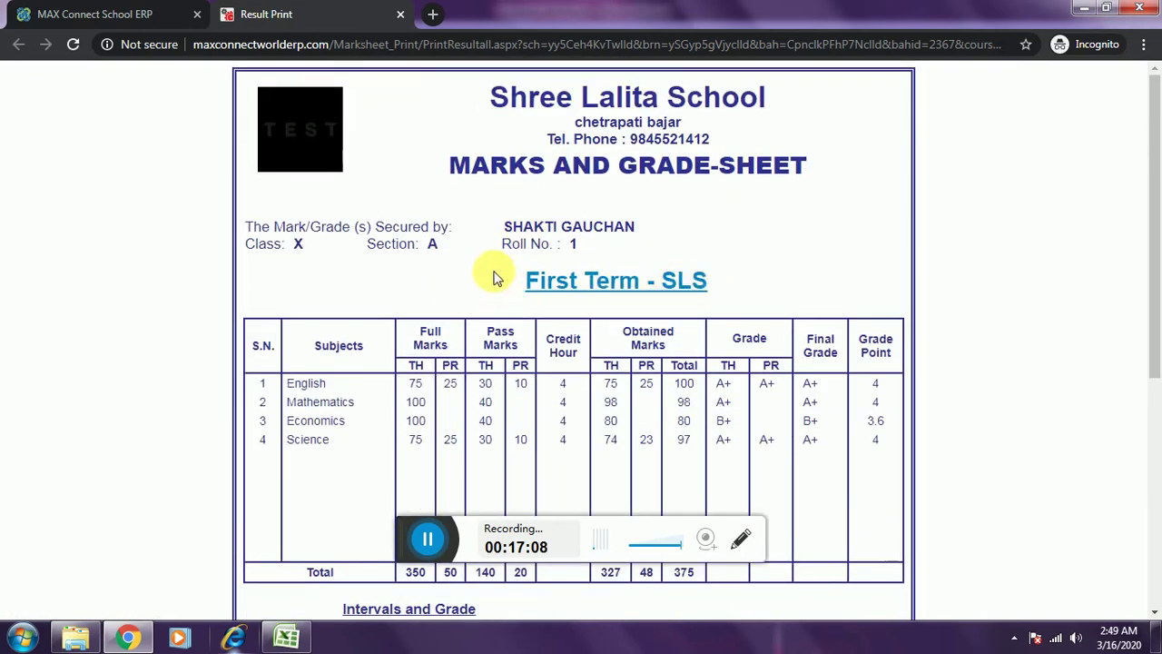
pyautogui.scroll(-1, 493, 272)
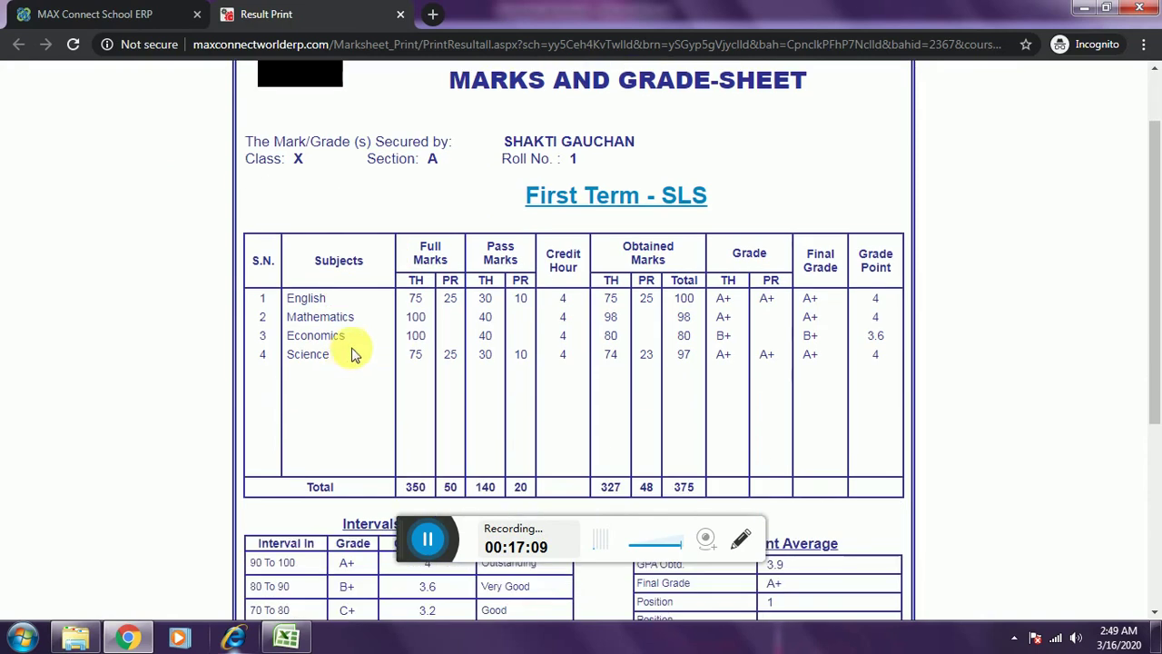
pyautogui.click(842, 272)
pyautogui.moveTo(842, 272); pyautogui.dragTo(813, 253)
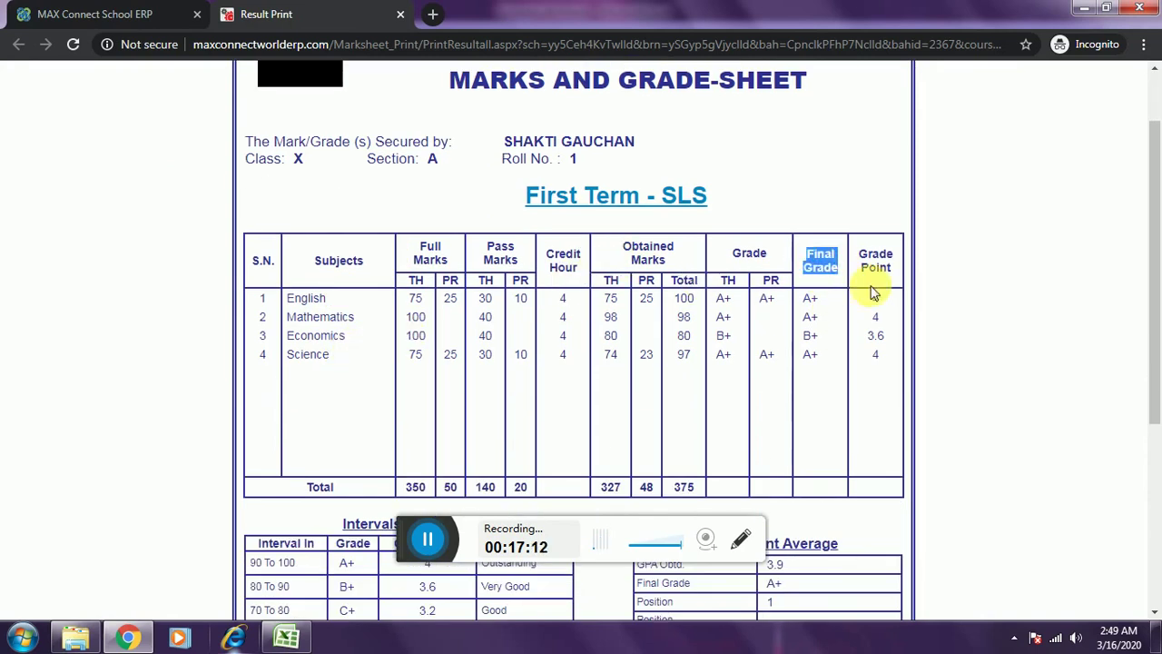
pyautogui.moveTo(882, 240); pyautogui.dragTo(876, 264)
pyautogui.click(846, 316)
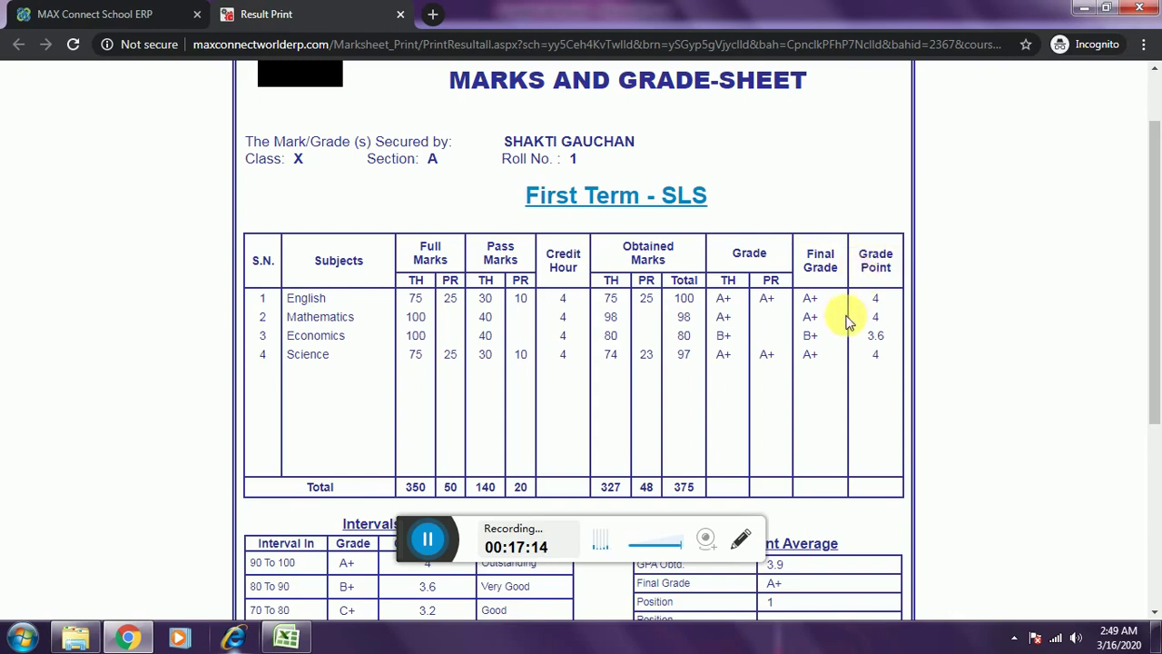
pyautogui.scroll(-1, 817, 317)
pyautogui.scroll(-1, 608, 319)
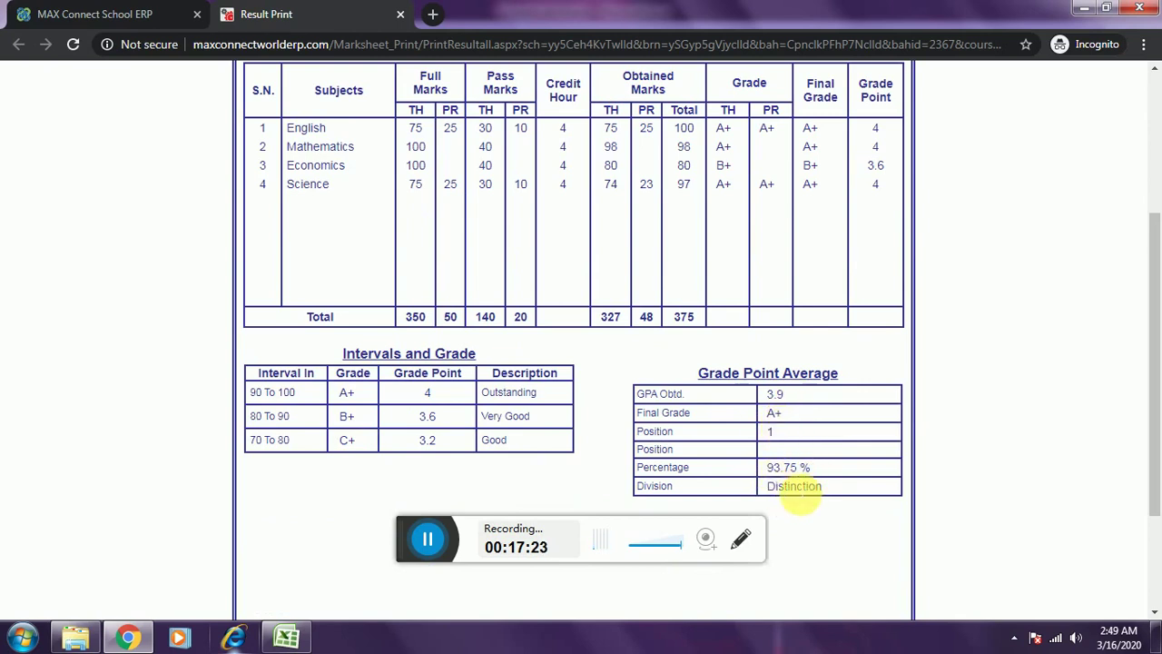
pyautogui.scroll(1, 727, 421)
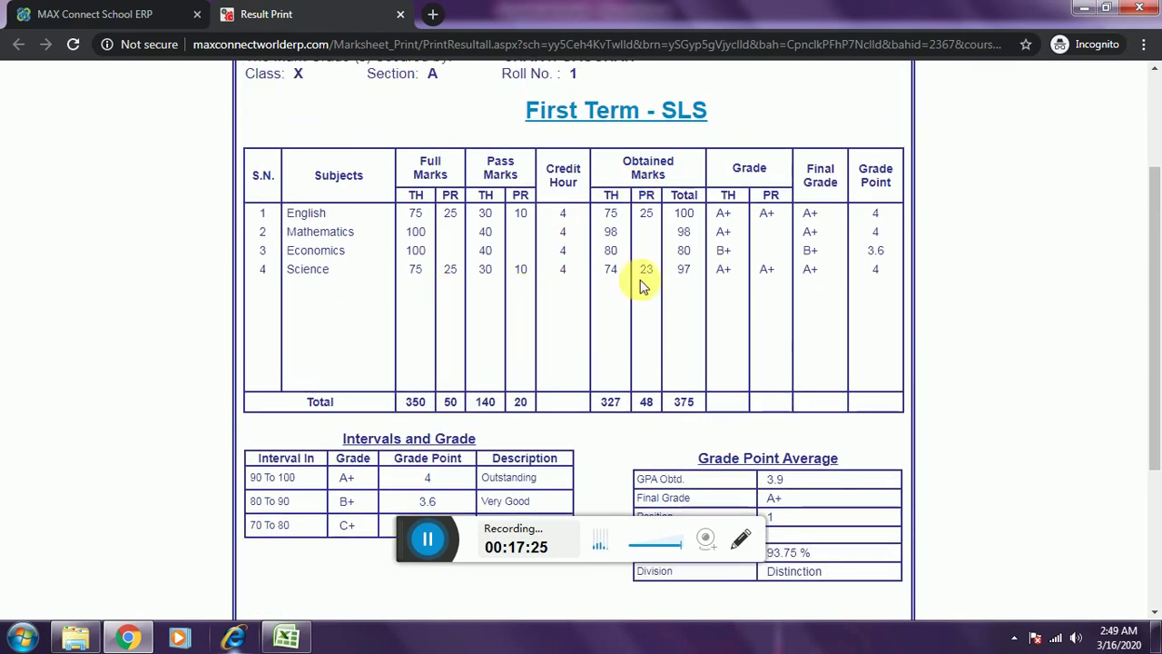
pyautogui.click(400, 14)
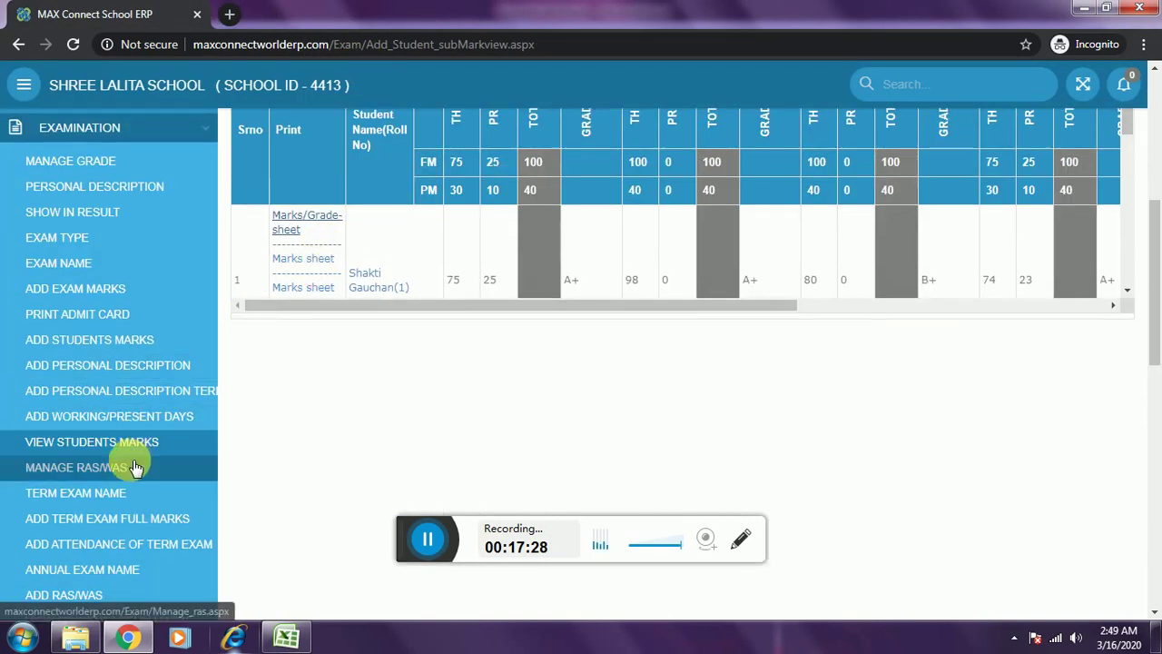
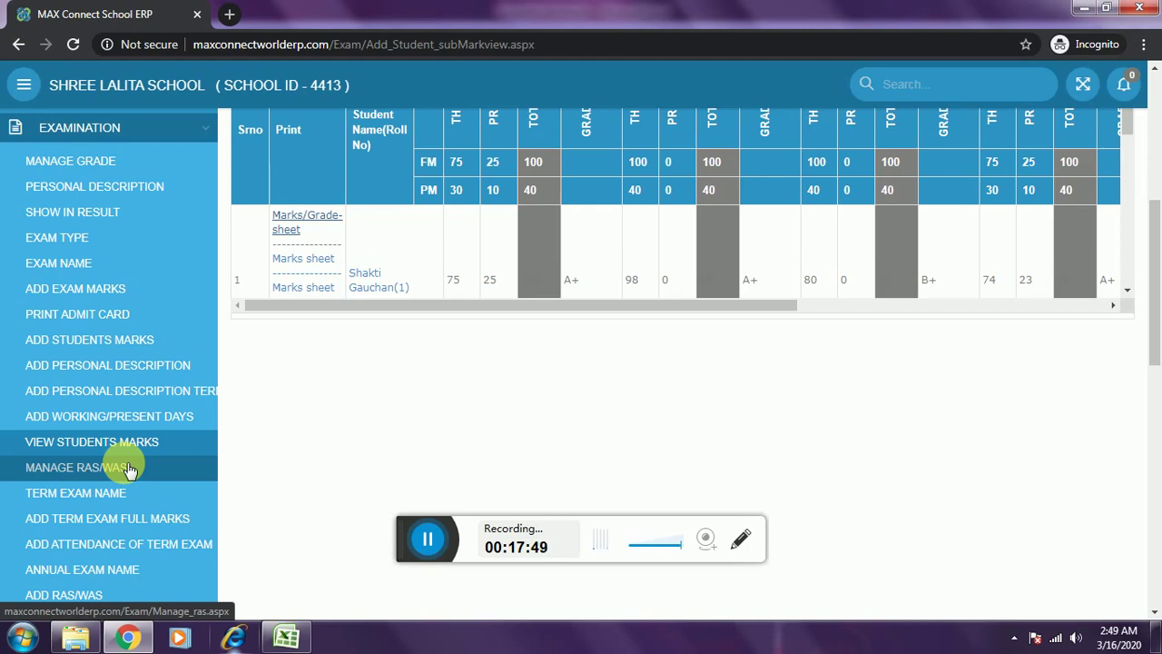
# Open the Add Working/Present Days page and look over its Working Days and Present Days entry fields.
pyautogui.click(64, 426)
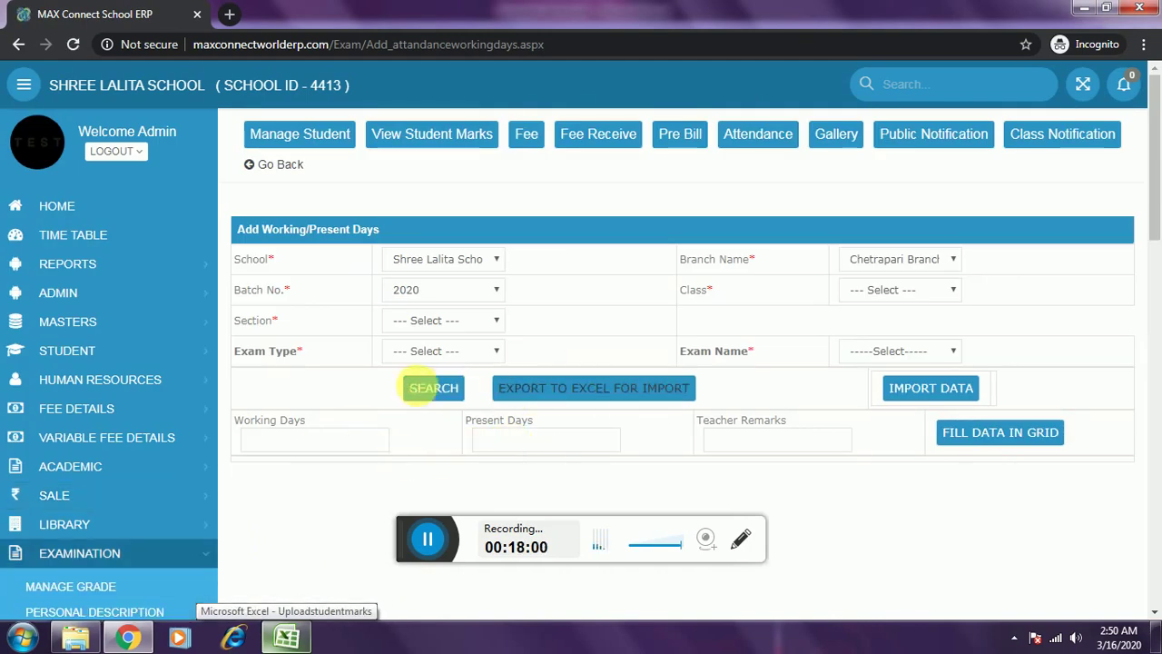
pyautogui.click(284, 441)
pyautogui.click(536, 442)
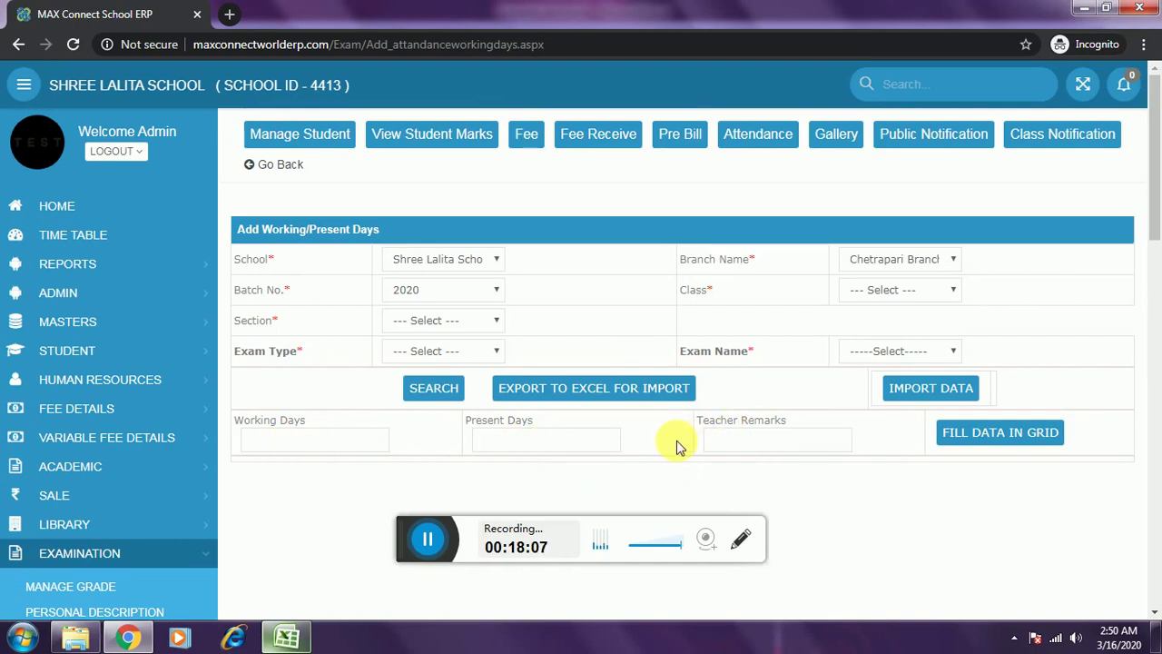
pyautogui.click(313, 441)
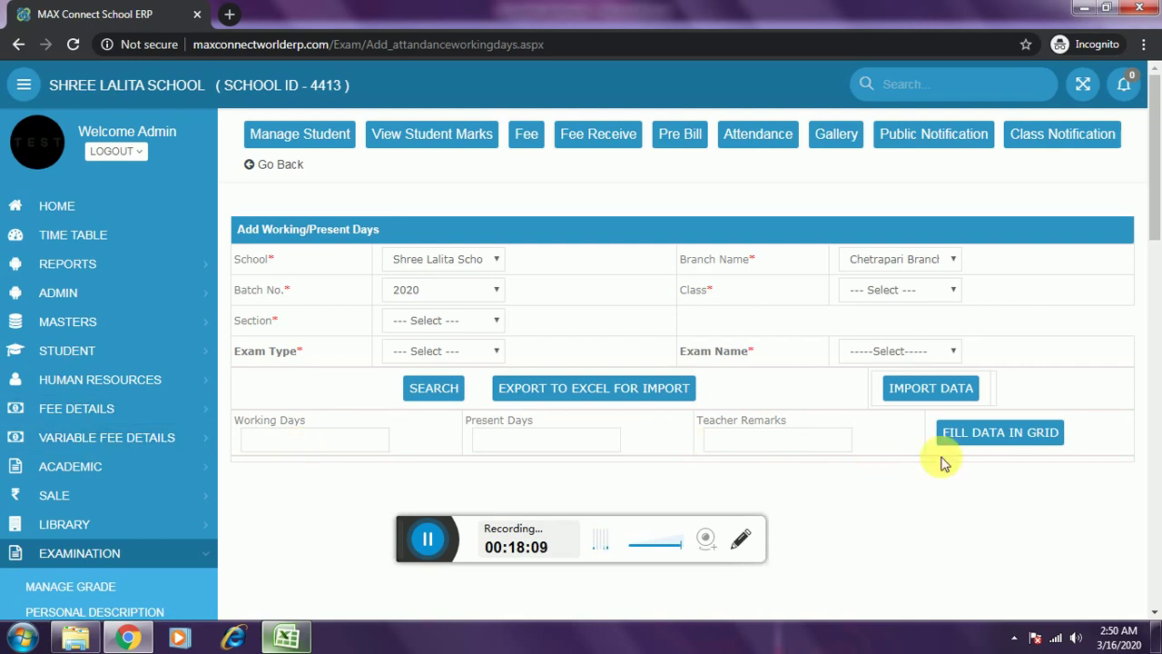
# Open the Final Exam Name page of the Examination module and look over its form.
pyautogui.scroll(-6, 221, 506)
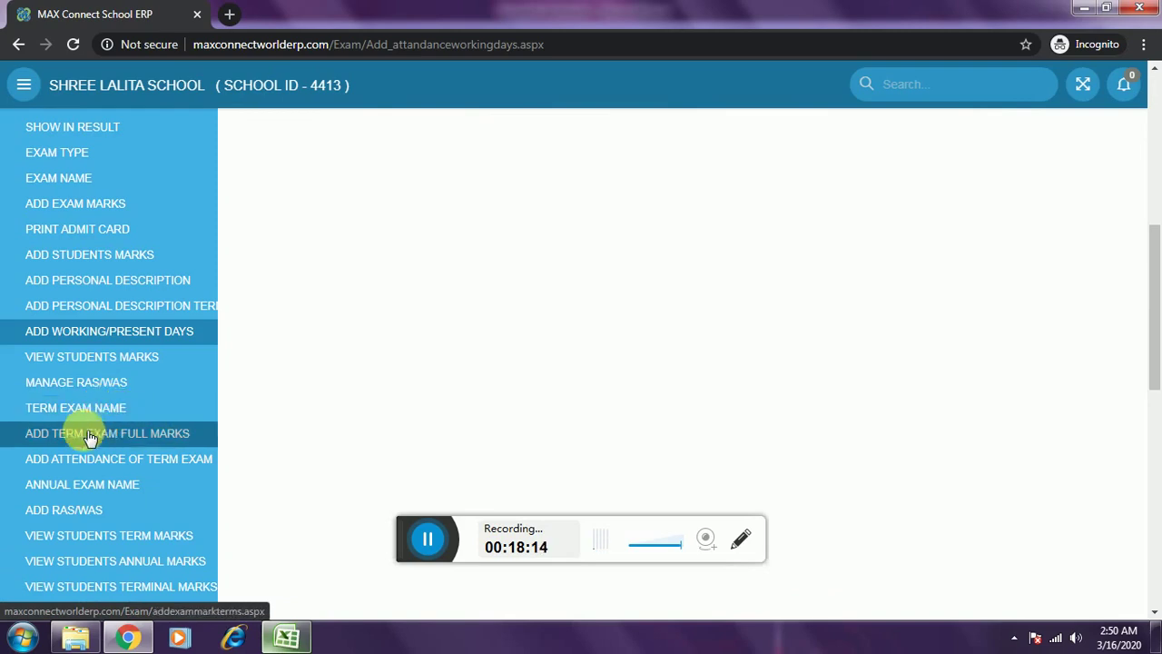
pyautogui.click(106, 434)
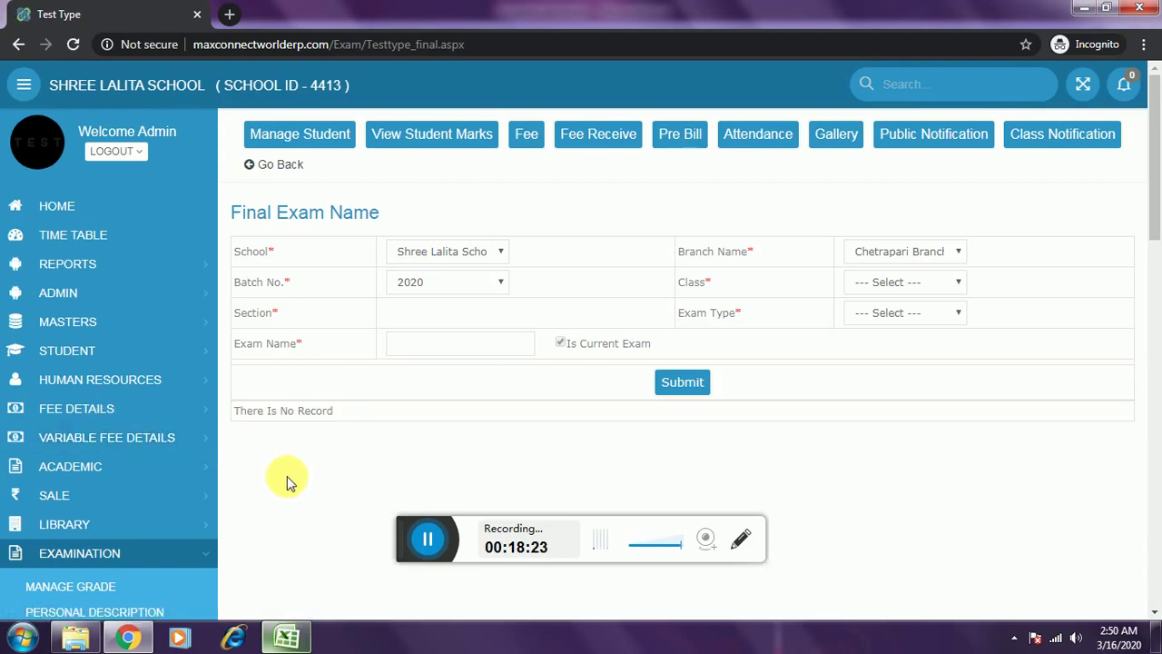
pyautogui.scroll(-1, 287, 477)
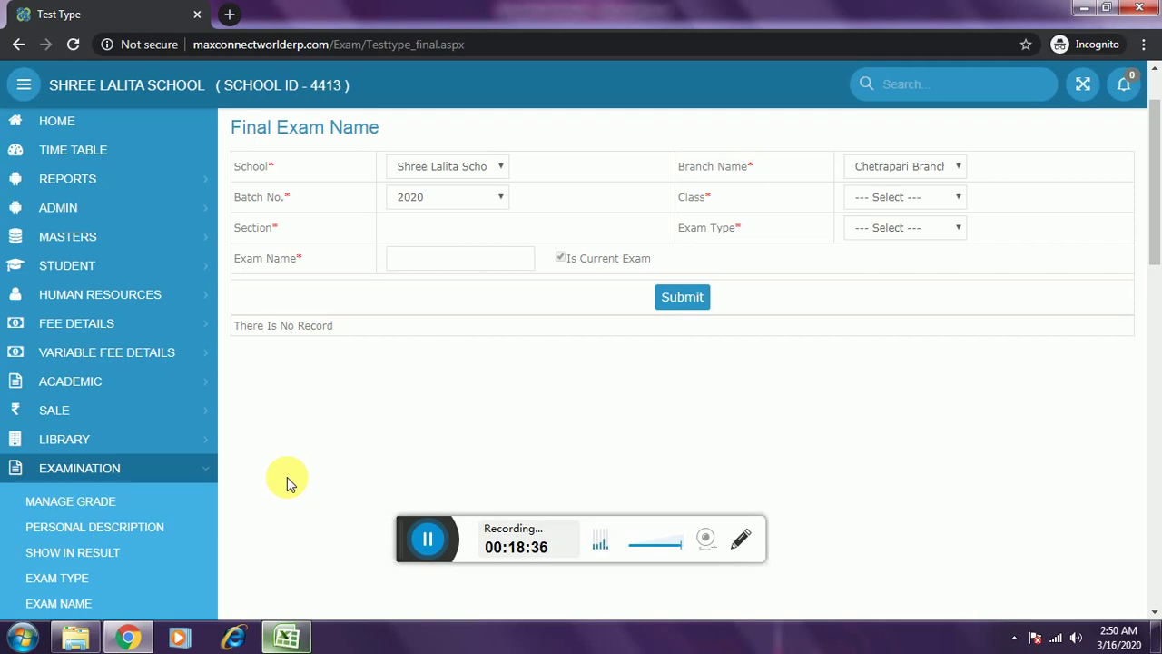
pyautogui.scroll(-5, 227, 449)
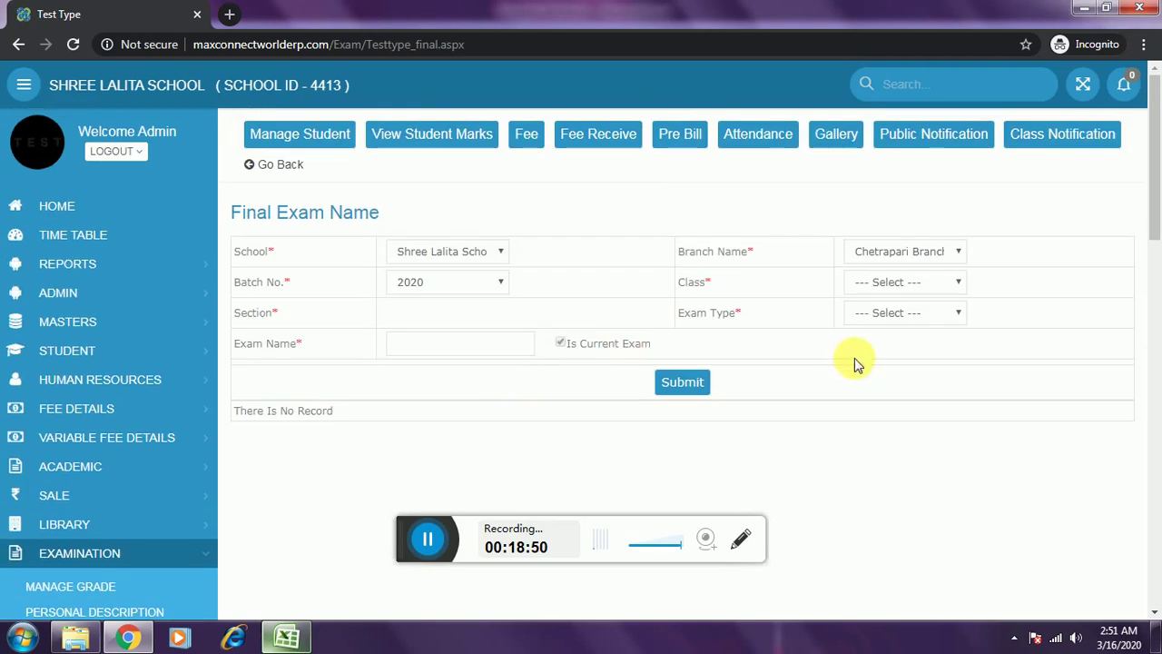
# Add a final exam named 1st Term for class X, section A, with exam type Terminal.
pyautogui.click(885, 285)
pyautogui.click(868, 438)
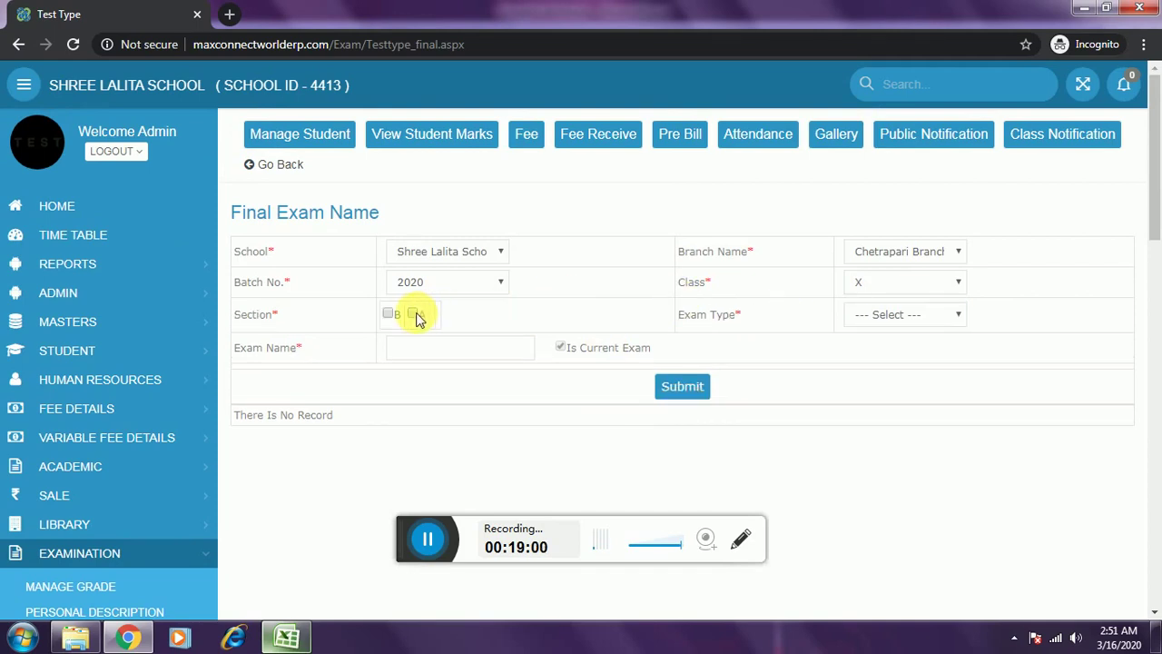
pyautogui.click(413, 313)
pyautogui.click(869, 318)
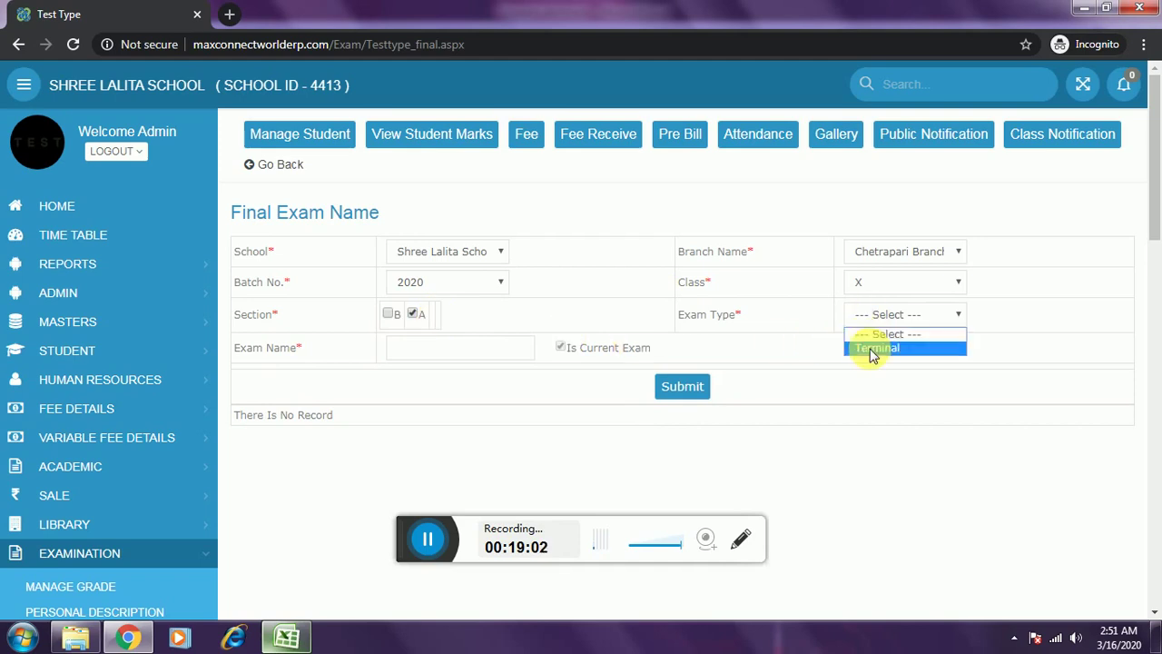
pyautogui.click(872, 352)
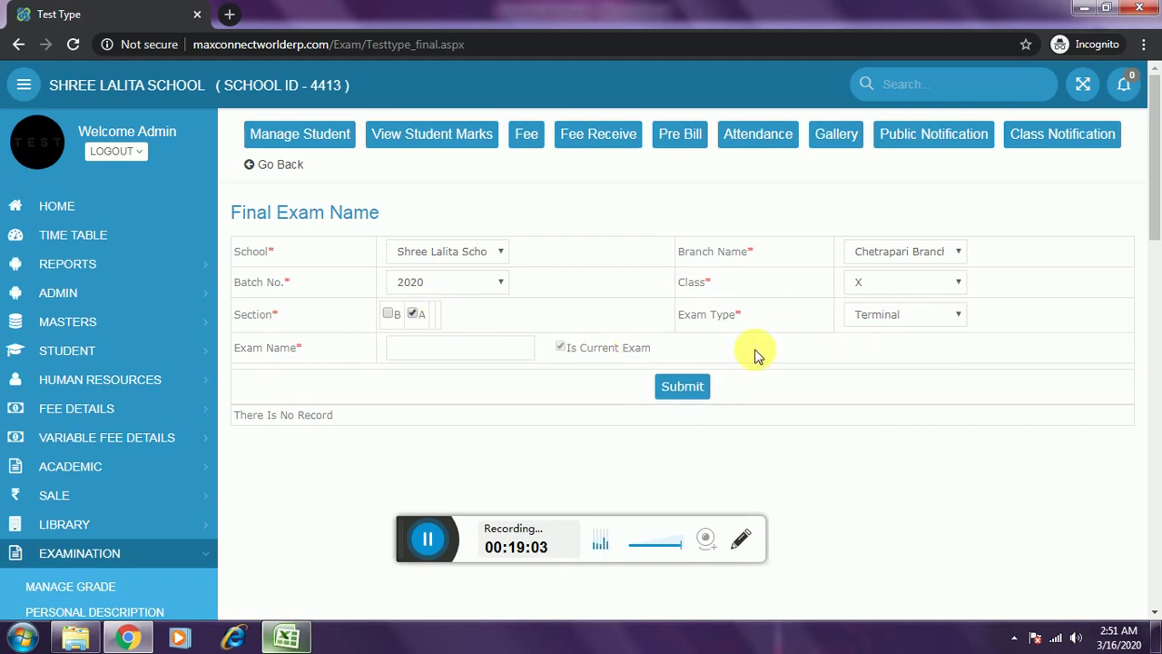
pyautogui.click(478, 355)
pyautogui.write('1')
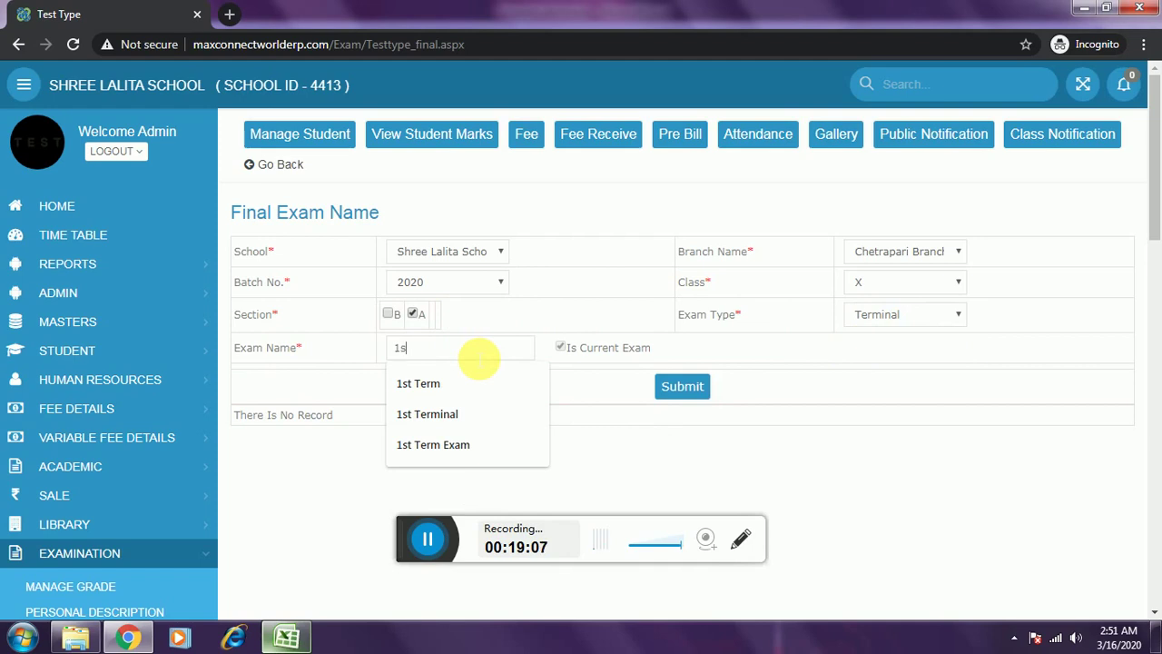
pyautogui.write('s')
pyautogui.press('Down')
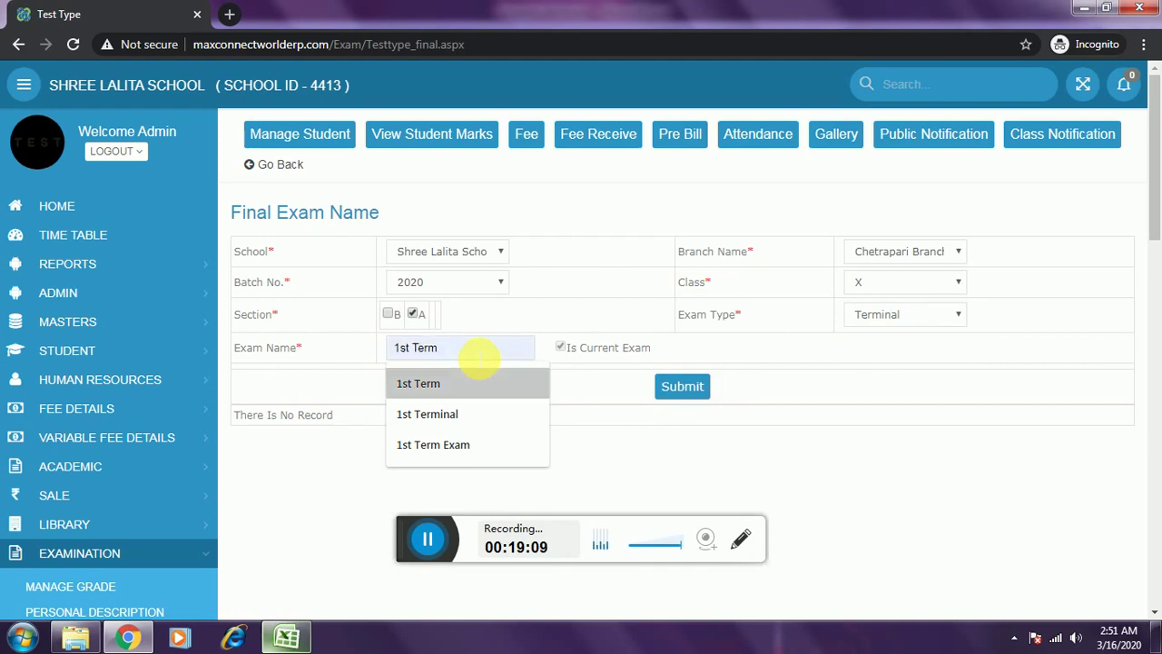
pyautogui.click(443, 391)
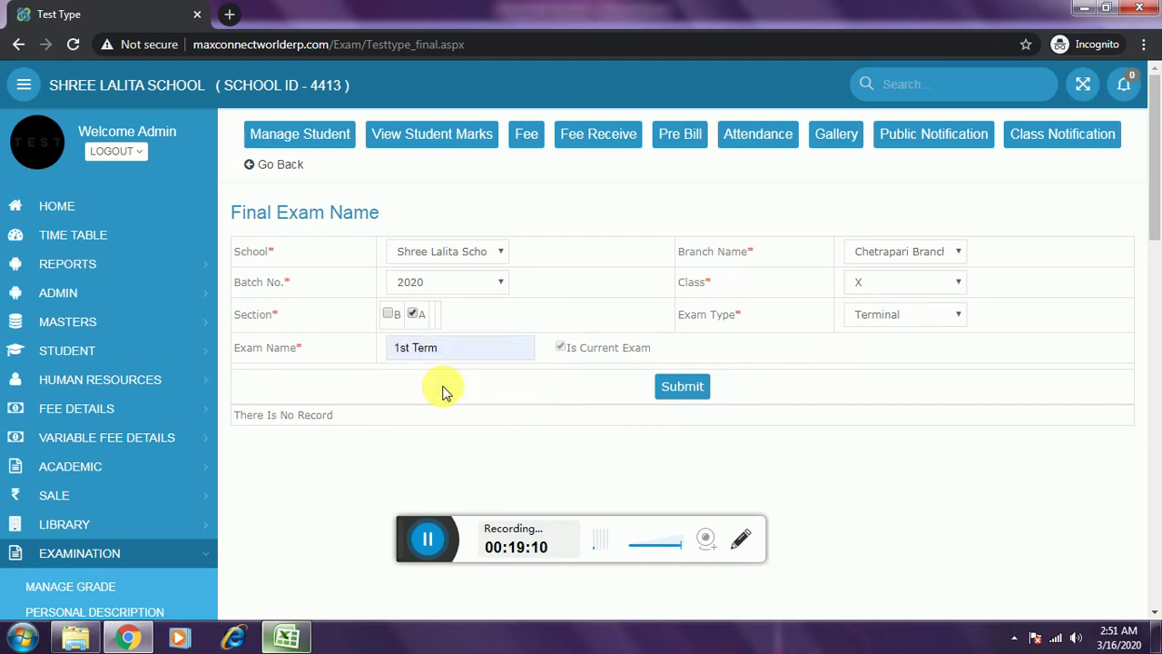
pyautogui.click(698, 387)
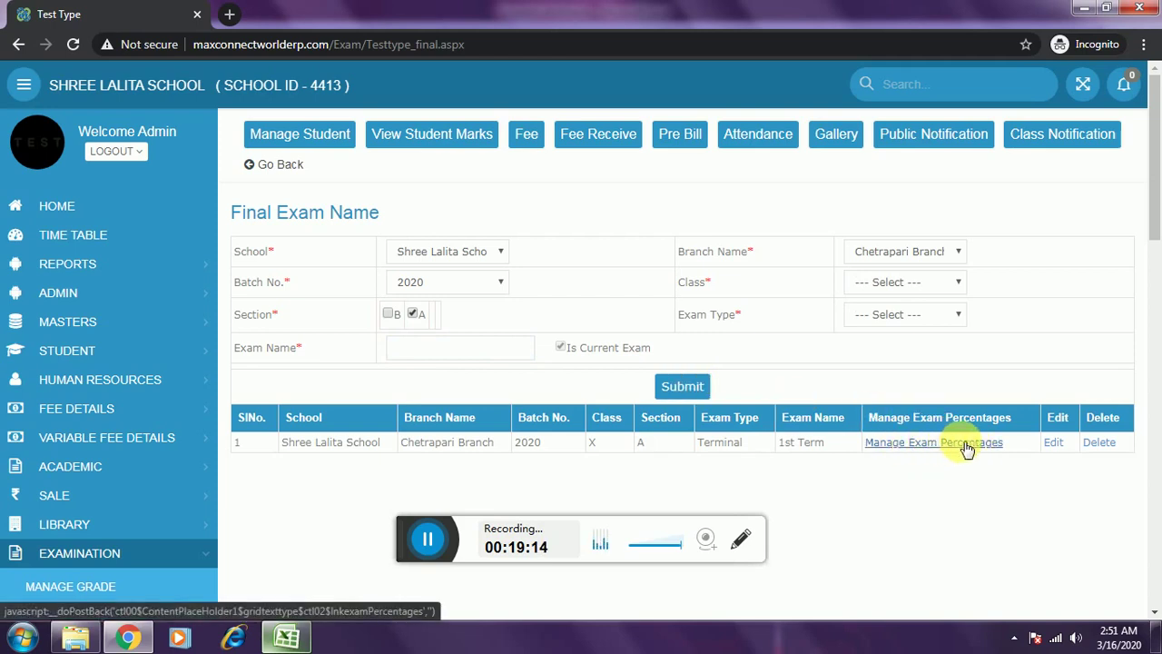
# Add an exam percentage entry to the 1st Term record: exam type Terminal, exam name First Term, order 01, percentage 100.
pyautogui.click(960, 445)
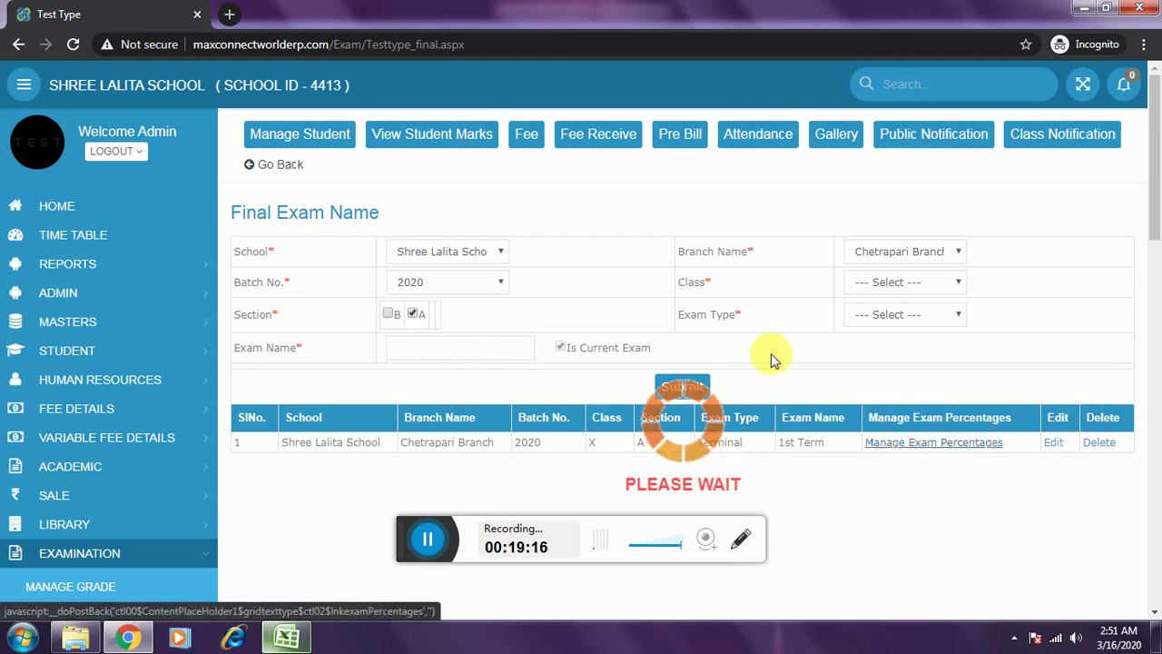
pyautogui.click(352, 385)
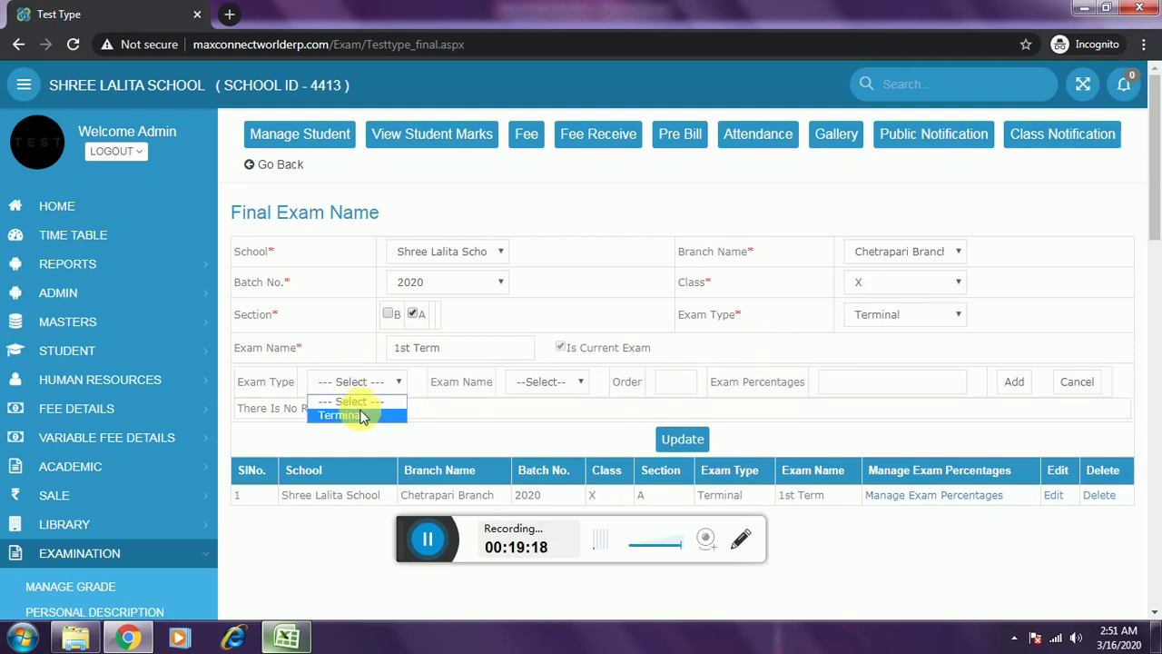
pyautogui.click(386, 413)
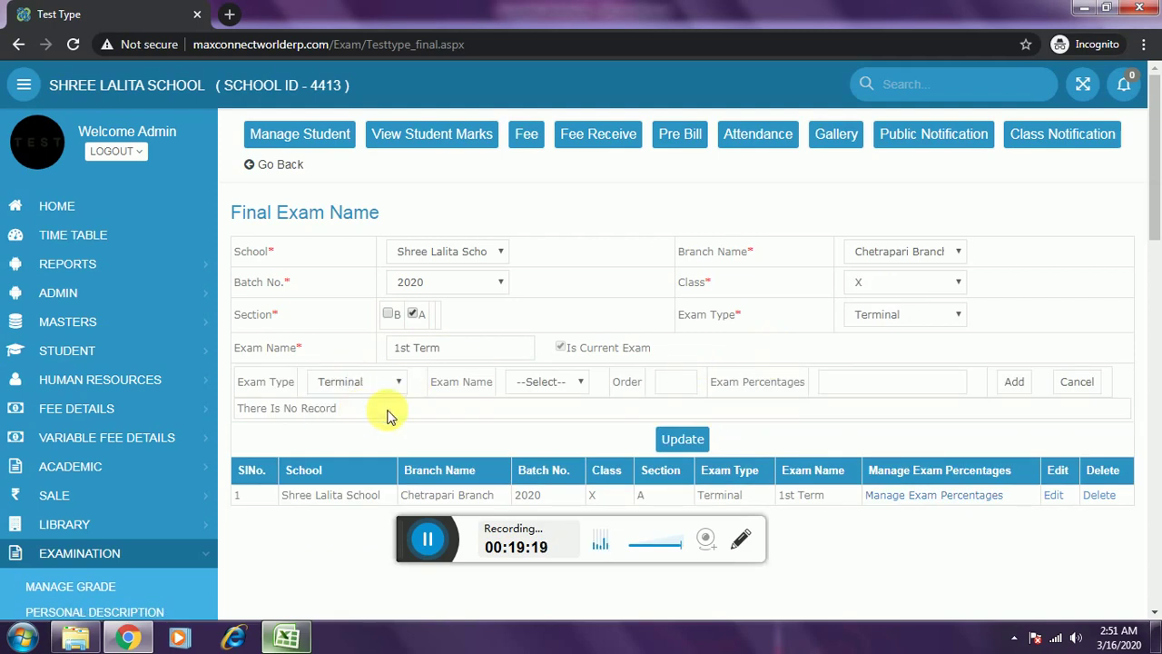
pyautogui.click(551, 381)
pyautogui.click(550, 410)
pyautogui.click(683, 381)
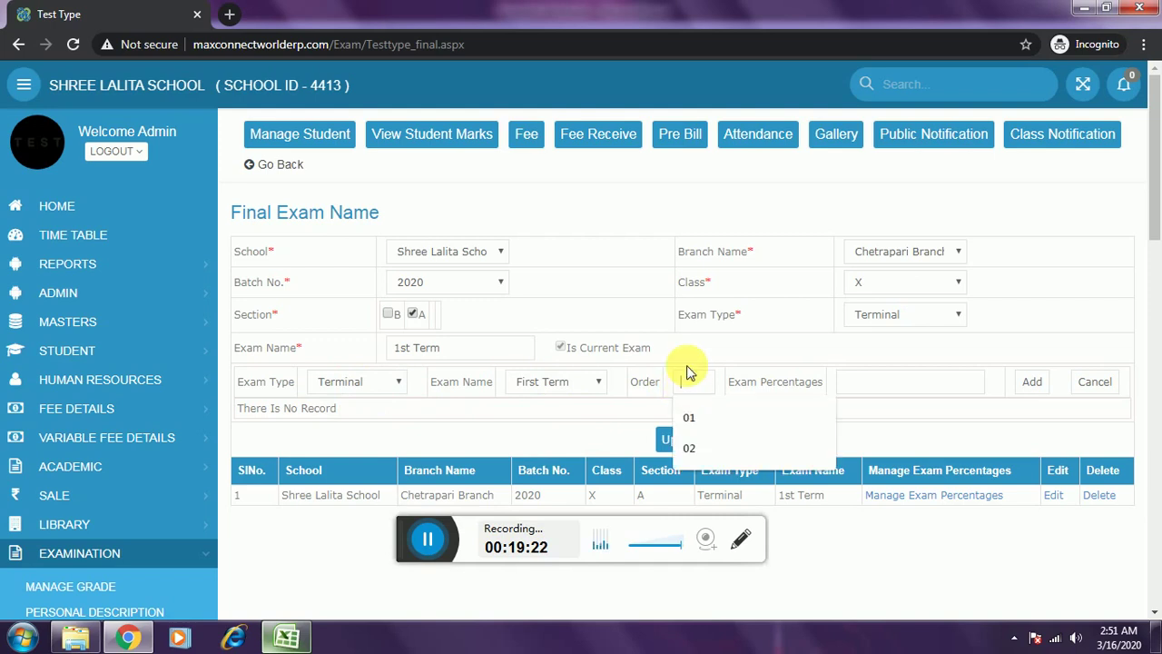
pyautogui.write('01')
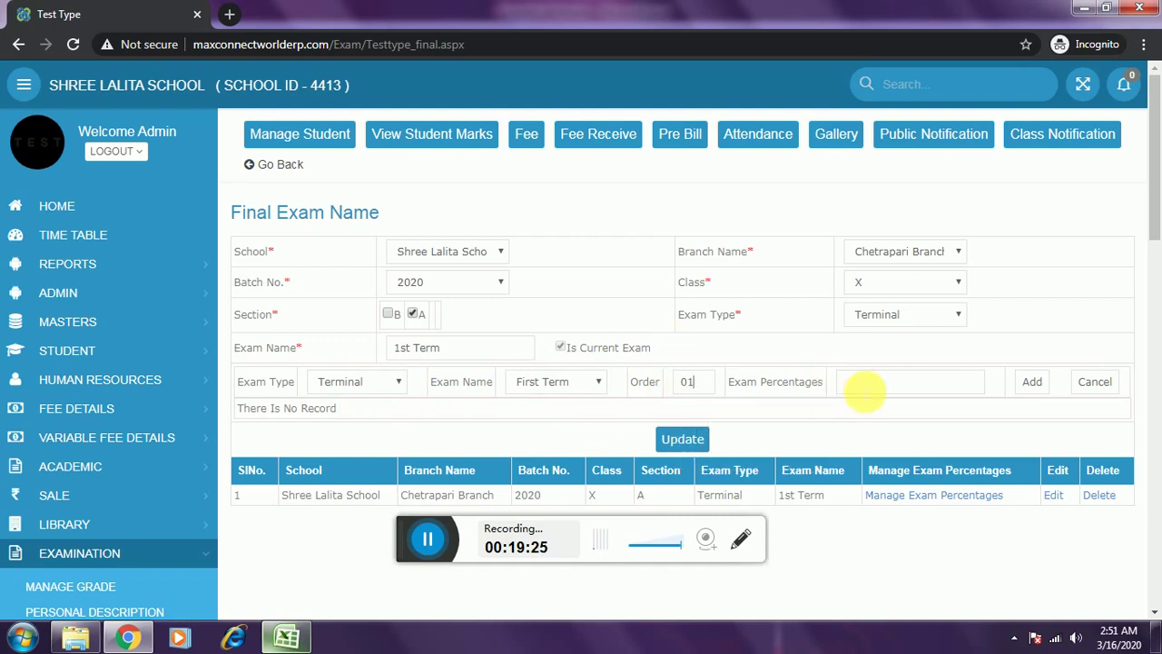
pyautogui.click(864, 384)
pyautogui.write('100')
pyautogui.click(1025, 390)
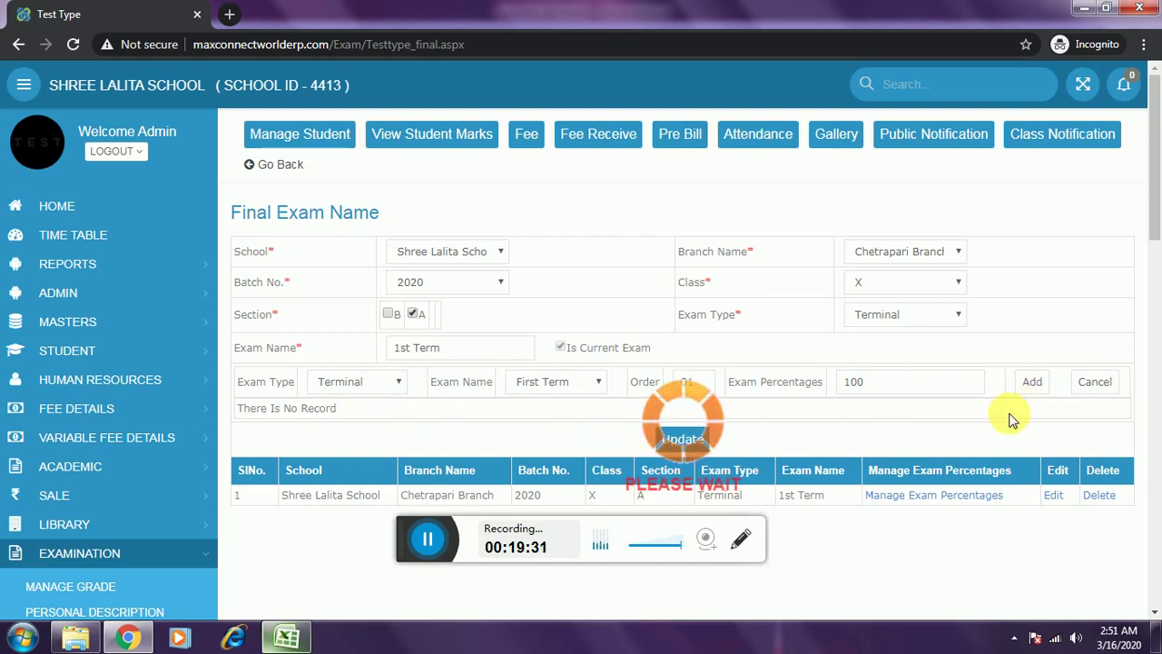
# Compare the 1st Term record with its First Term percentage entry, and update the record.
pyautogui.scroll(-1, 690, 454)
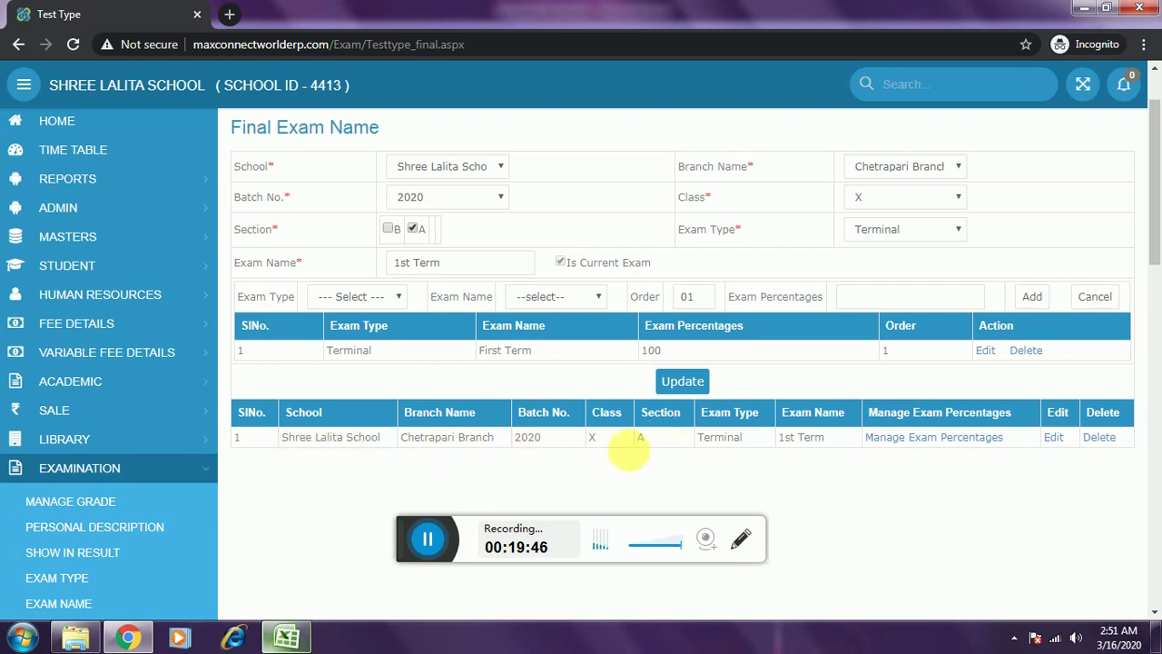
pyautogui.moveTo(743, 438); pyautogui.dragTo(707, 441)
pyautogui.moveTo(821, 440); pyautogui.dragTo(779, 443)
pyautogui.click(804, 439)
pyautogui.moveTo(540, 353); pyautogui.dragTo(485, 354)
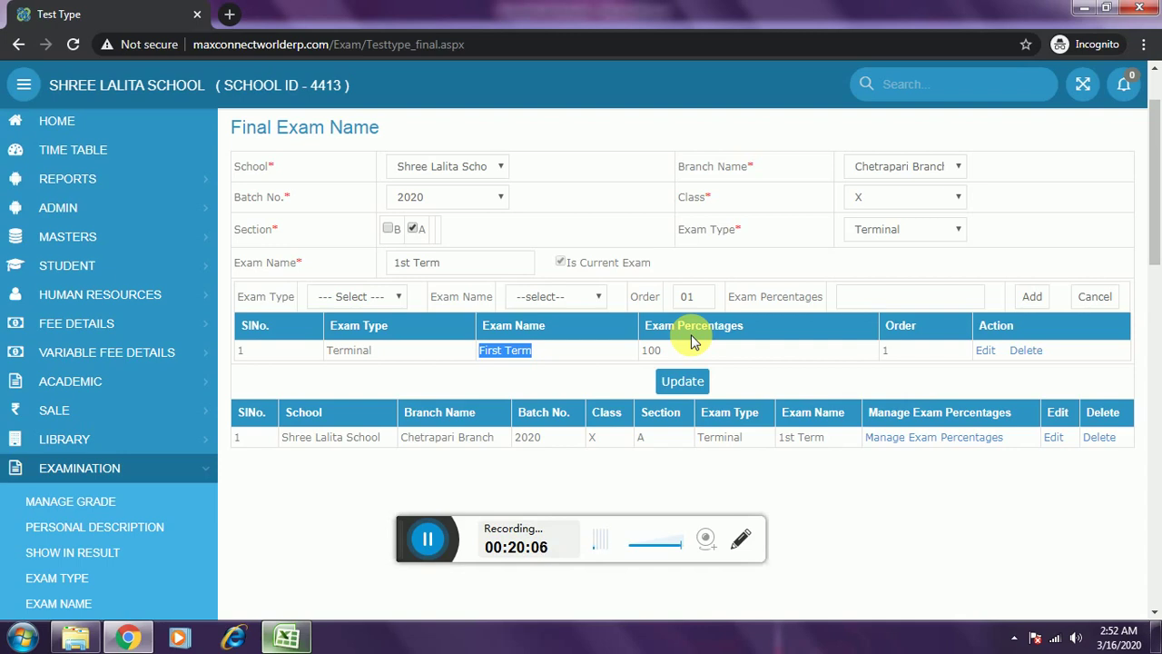
pyautogui.click(885, 228)
pyautogui.click(886, 231)
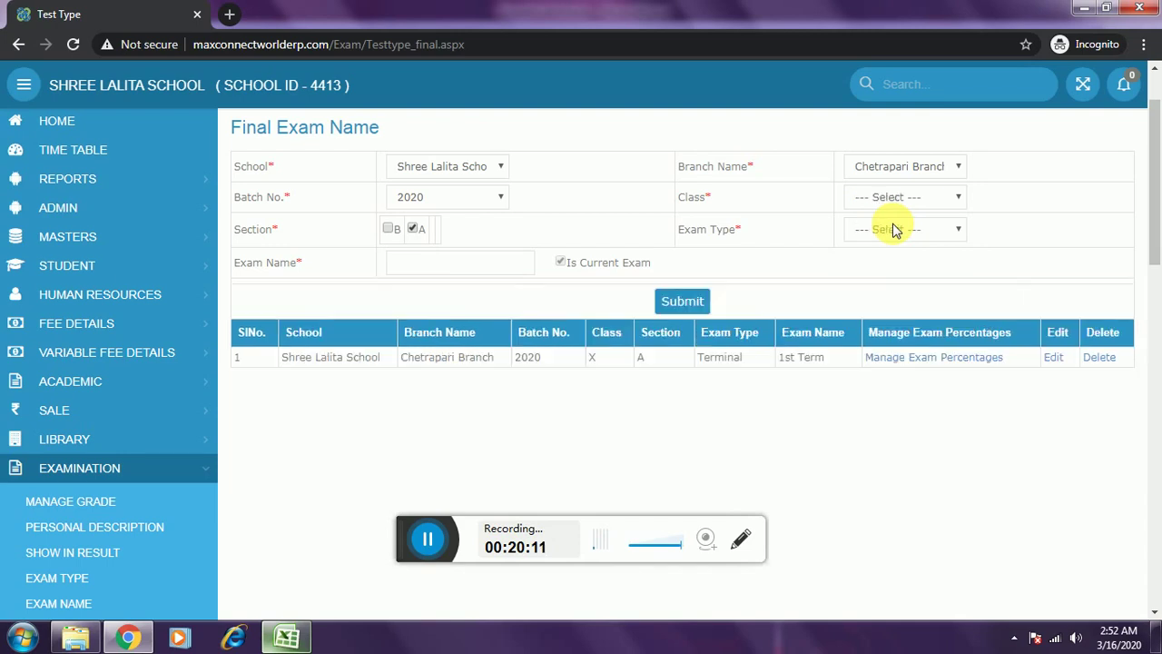
# Try to submit a final exam named 2nd Term with exam type Terminal for section A.
pyautogui.click(894, 229)
pyautogui.click(877, 263)
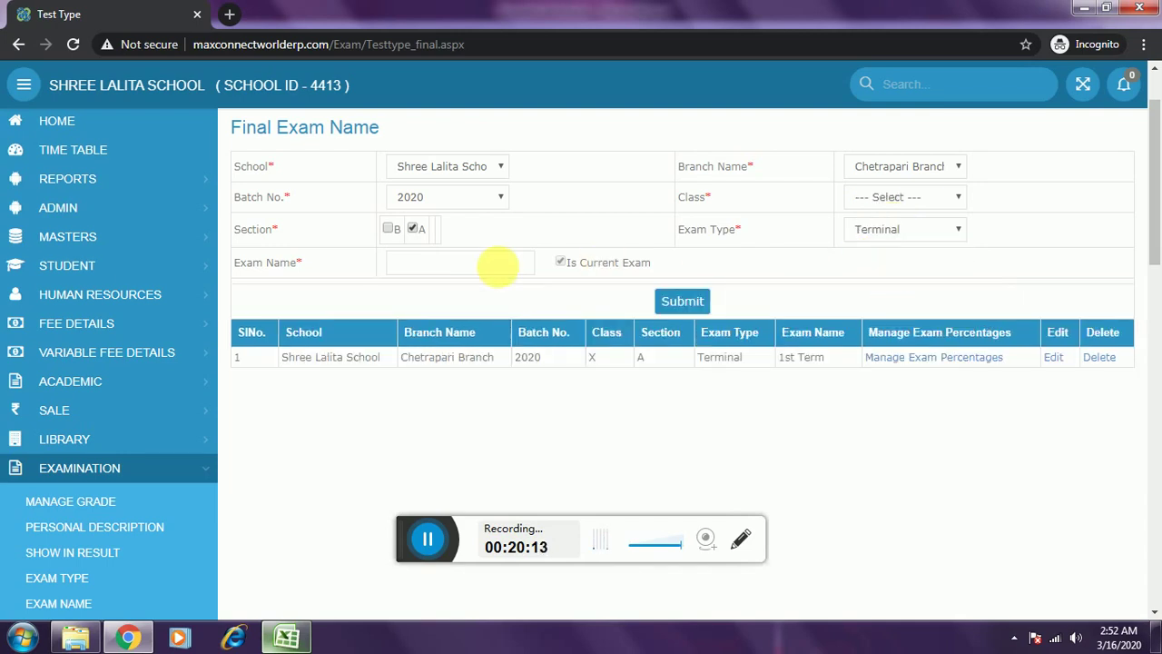
pyautogui.click(727, 147)
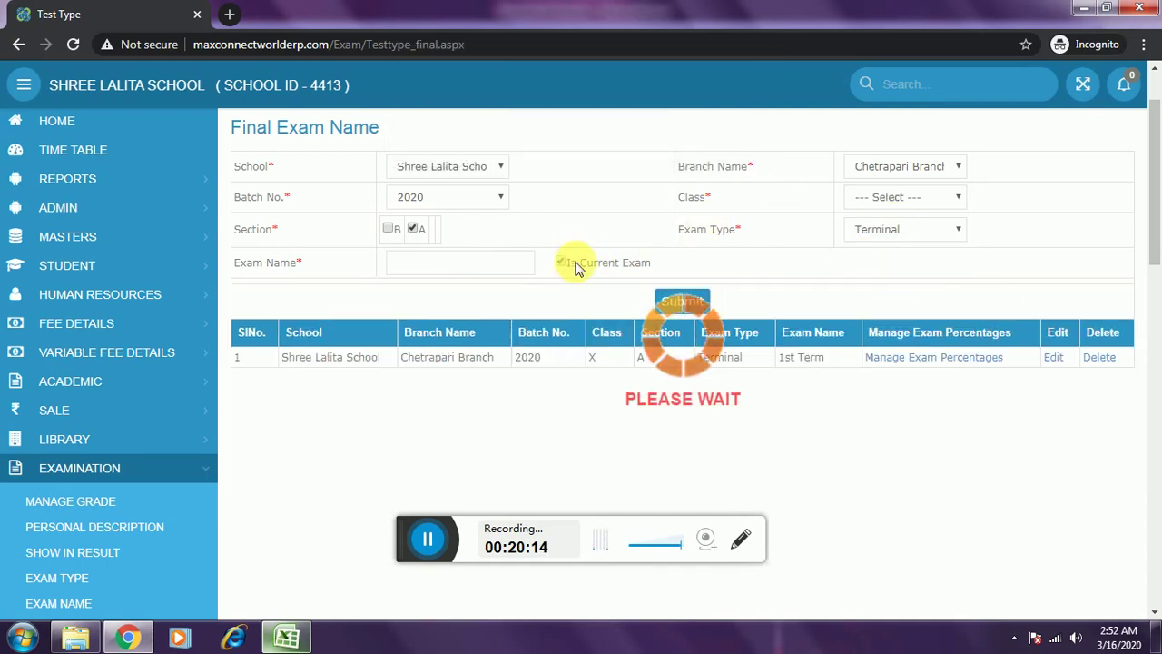
pyautogui.click(493, 262)
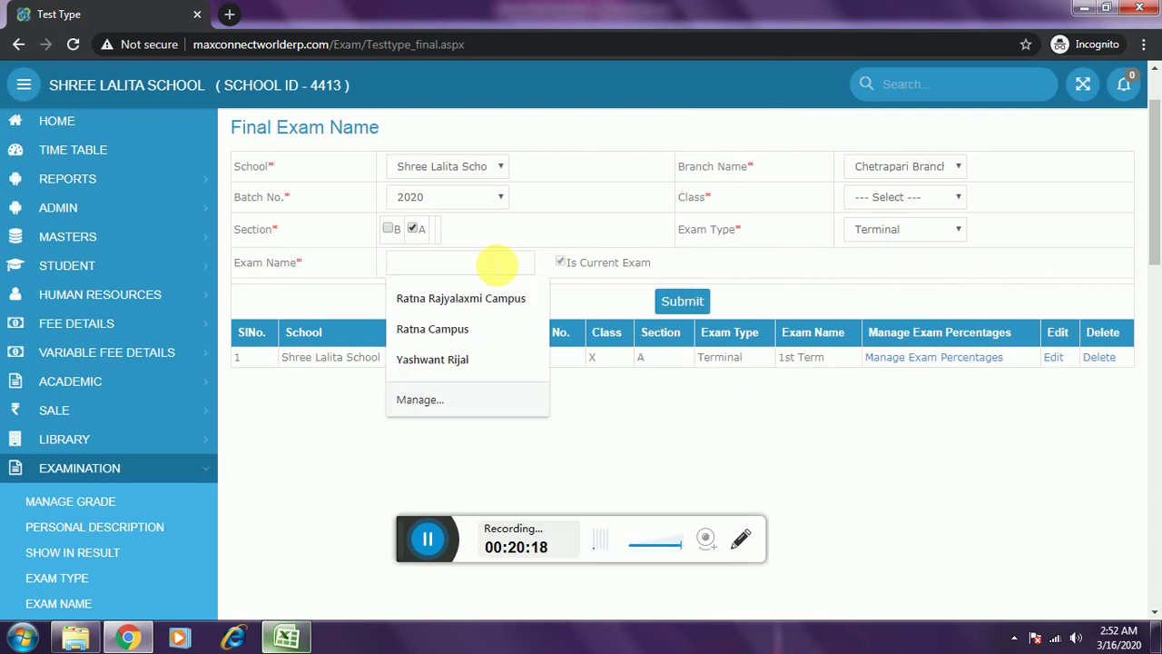
pyautogui.write('2nd Term')
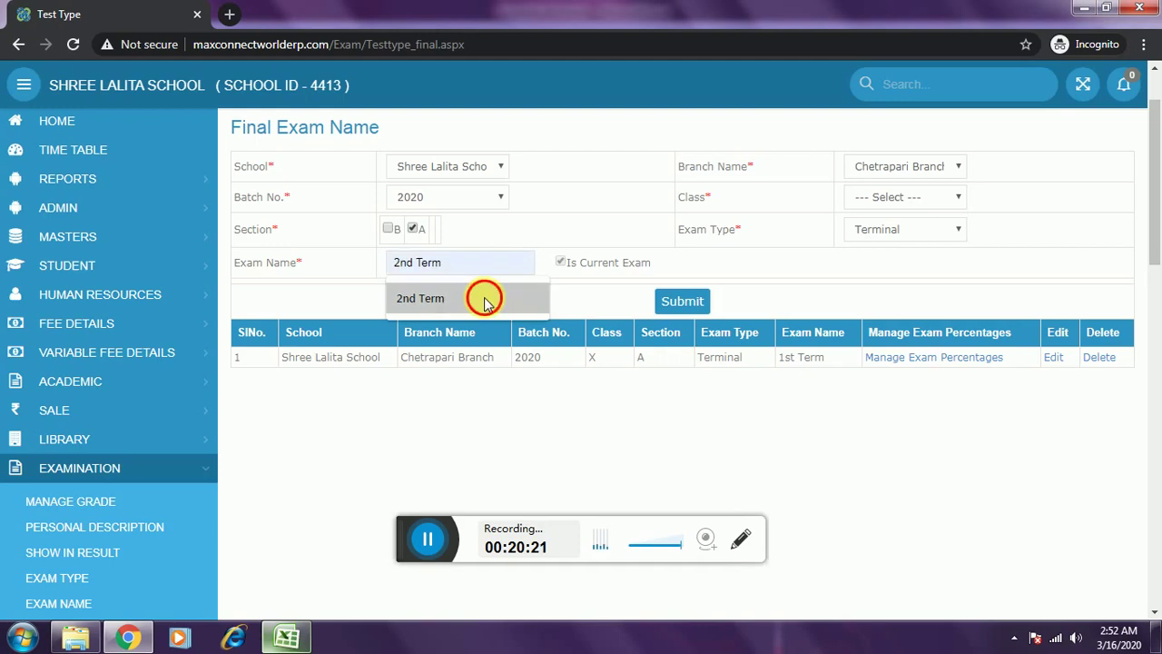
pyautogui.click(474, 298)
pyautogui.click(672, 303)
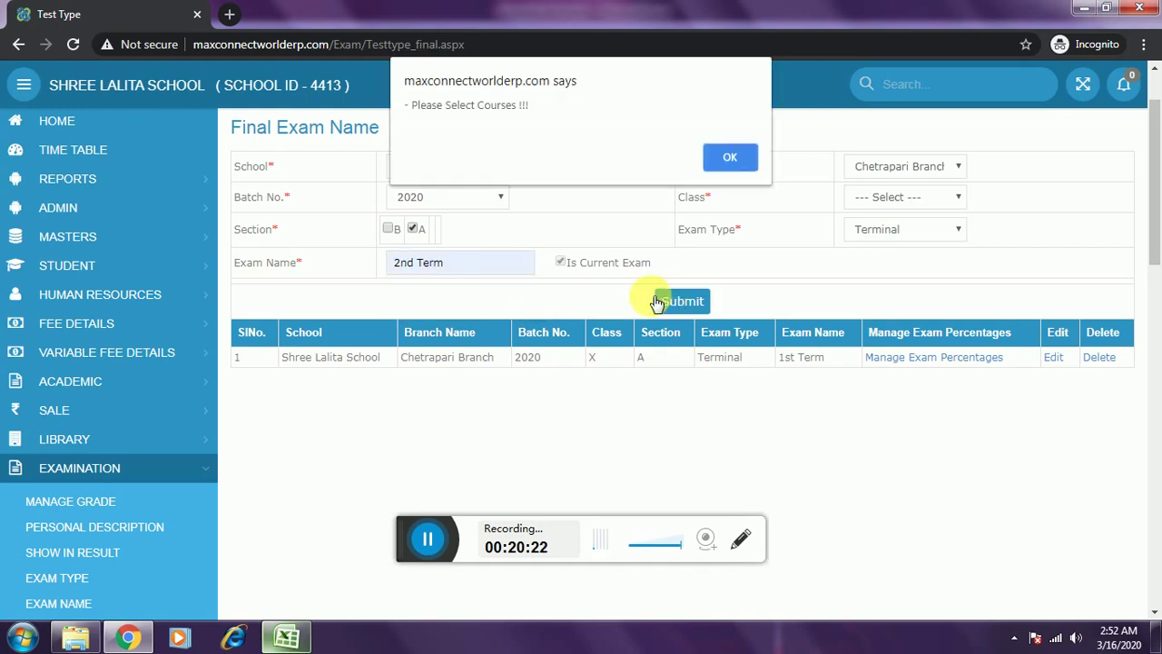
pyautogui.click(739, 158)
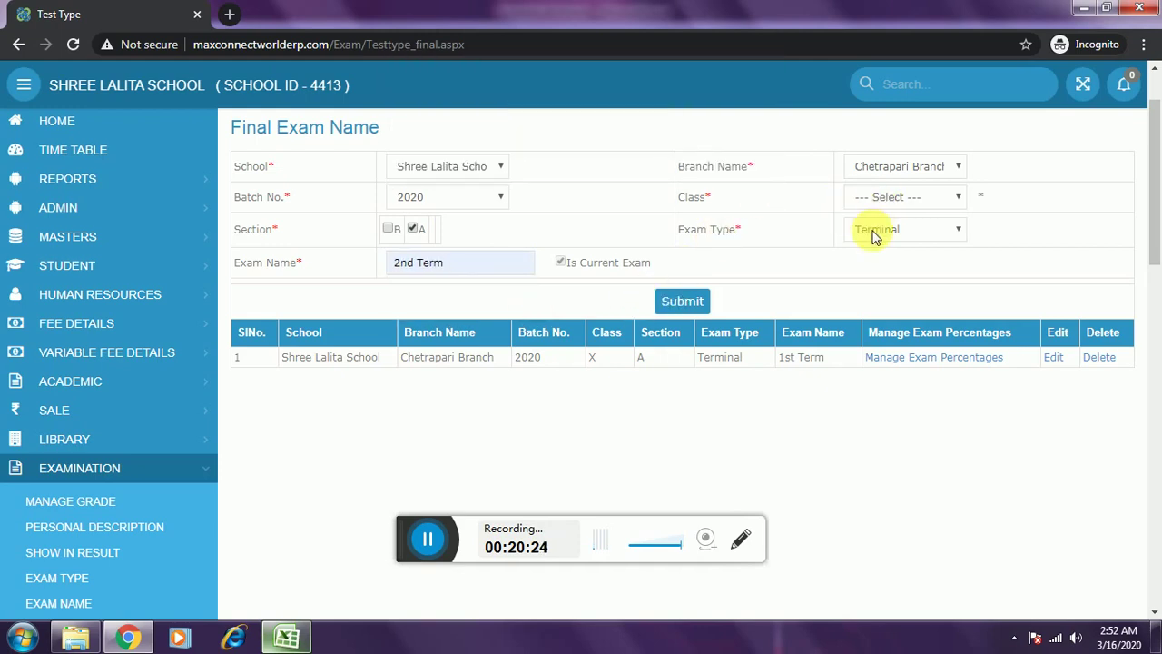
# Set the class to X for the 2nd Term exam and try to submit the form again.
pyautogui.click(876, 197)
pyautogui.click(869, 354)
pyautogui.click(676, 301)
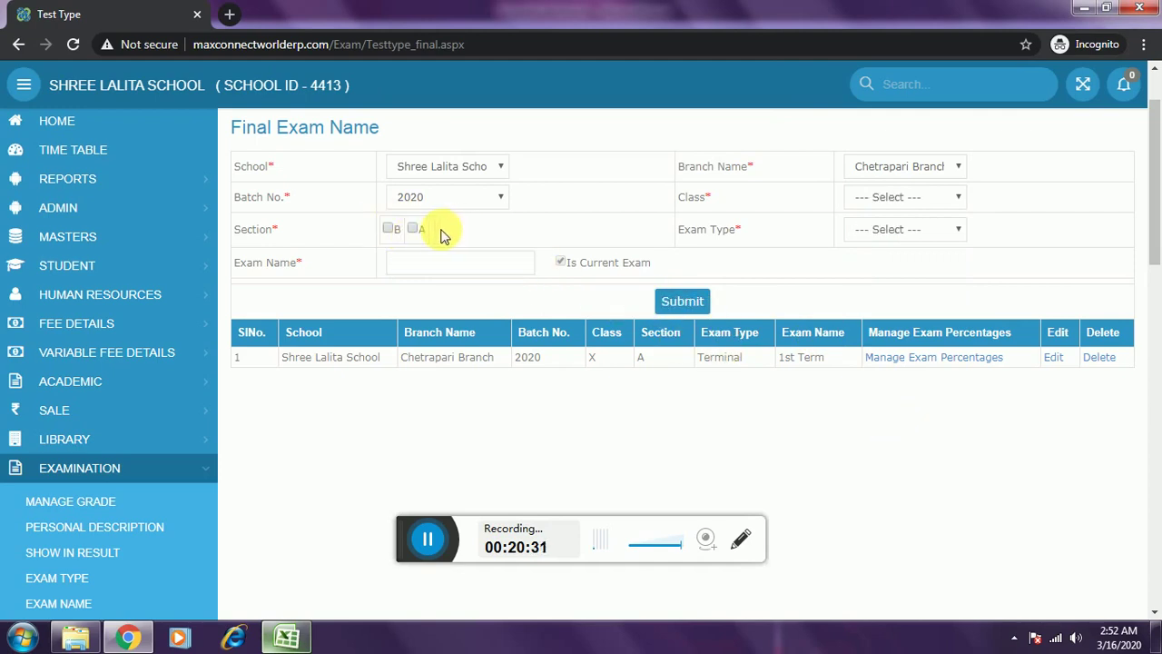
# Submit a final exam named 2nd Term for class X, section A, with exam type Terminal.
pyautogui.click(412, 227)
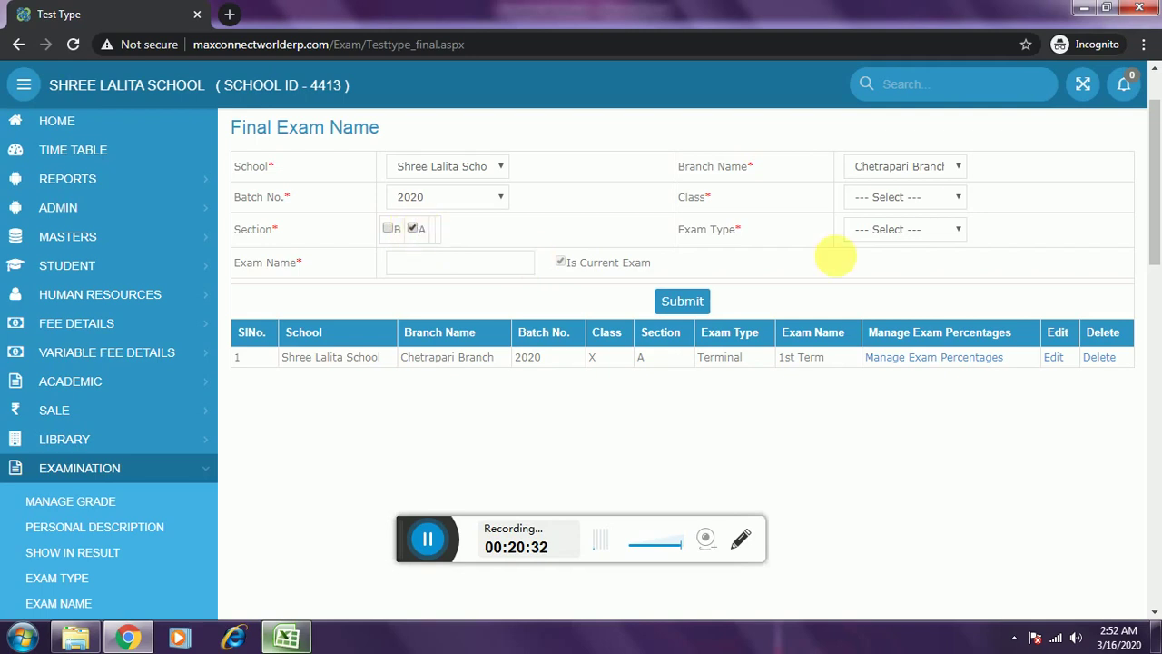
pyautogui.click(889, 201)
pyautogui.click(875, 353)
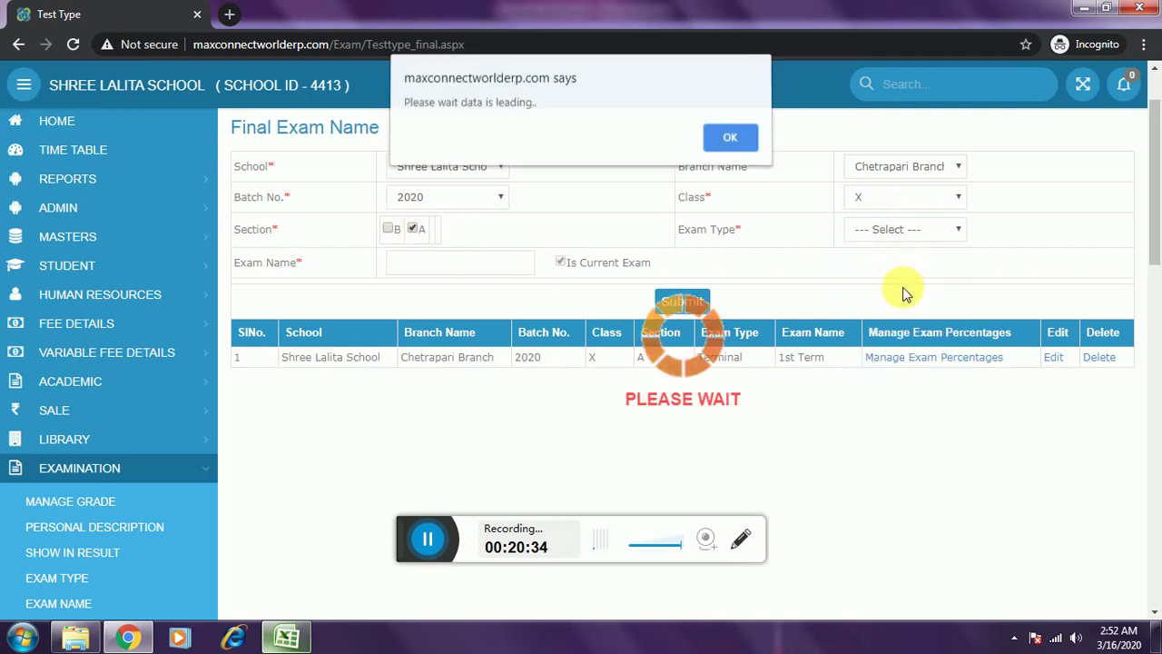
pyautogui.click(742, 145)
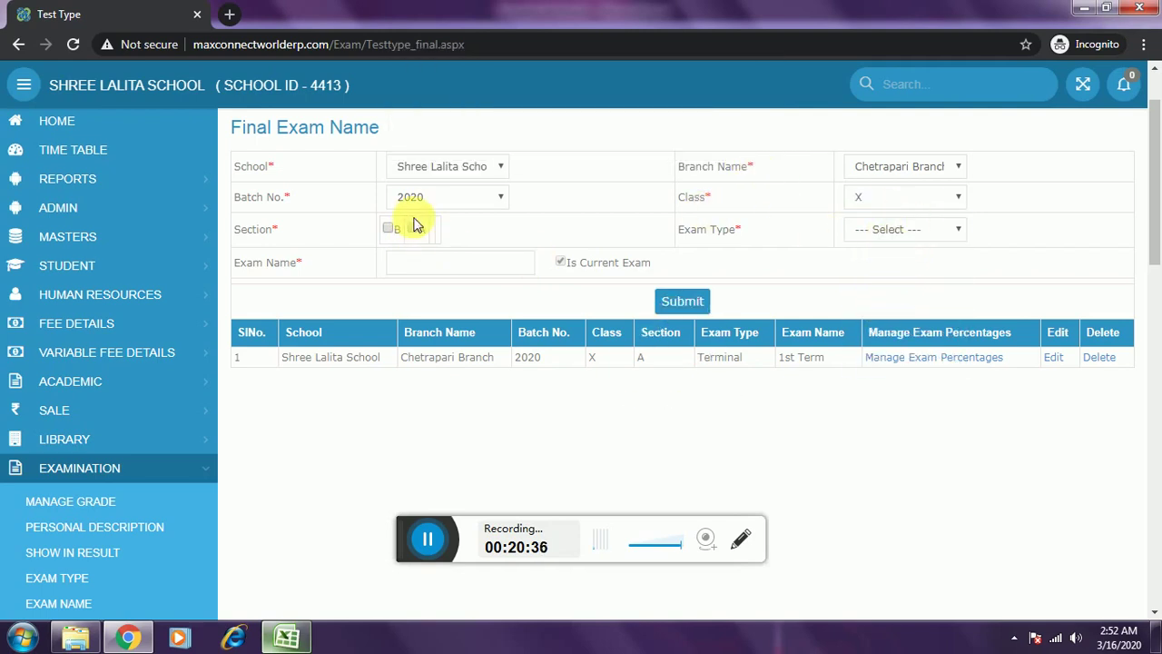
pyautogui.click(935, 232)
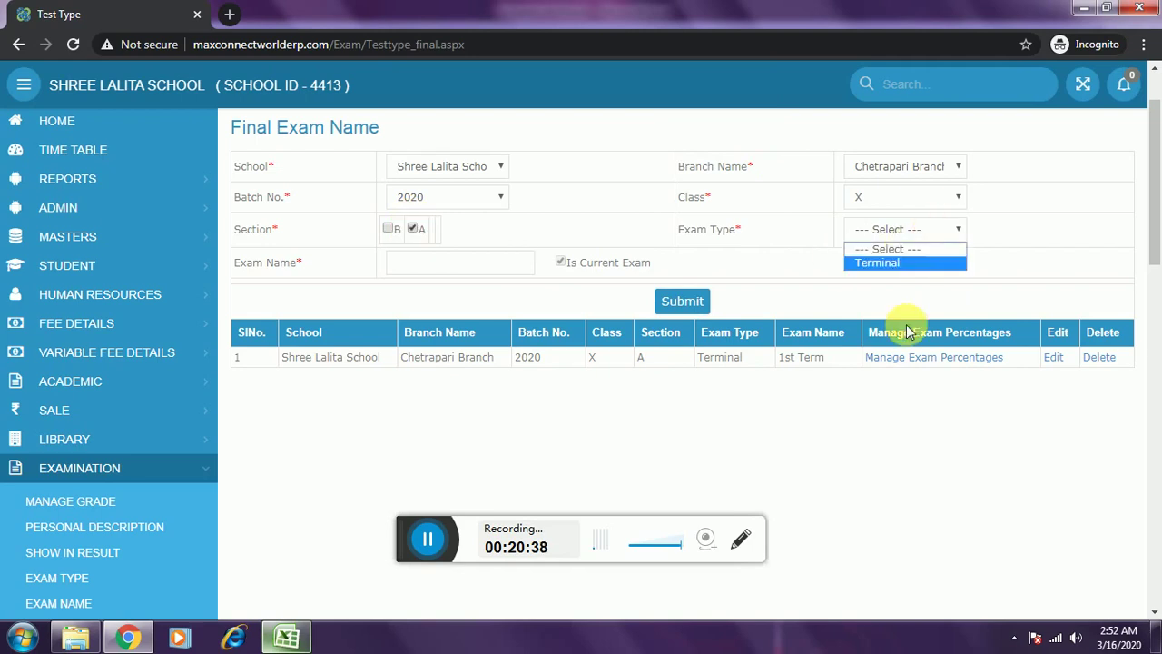
pyautogui.click(867, 264)
pyautogui.click(728, 134)
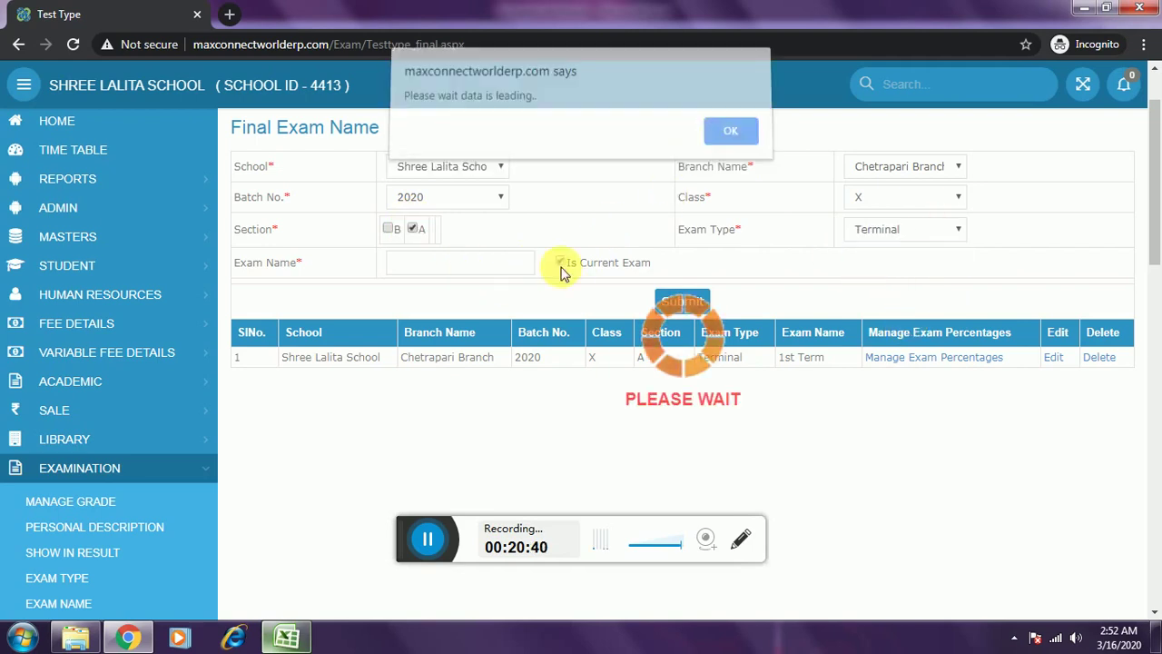
pyautogui.click(480, 262)
pyautogui.write('2nd Term')
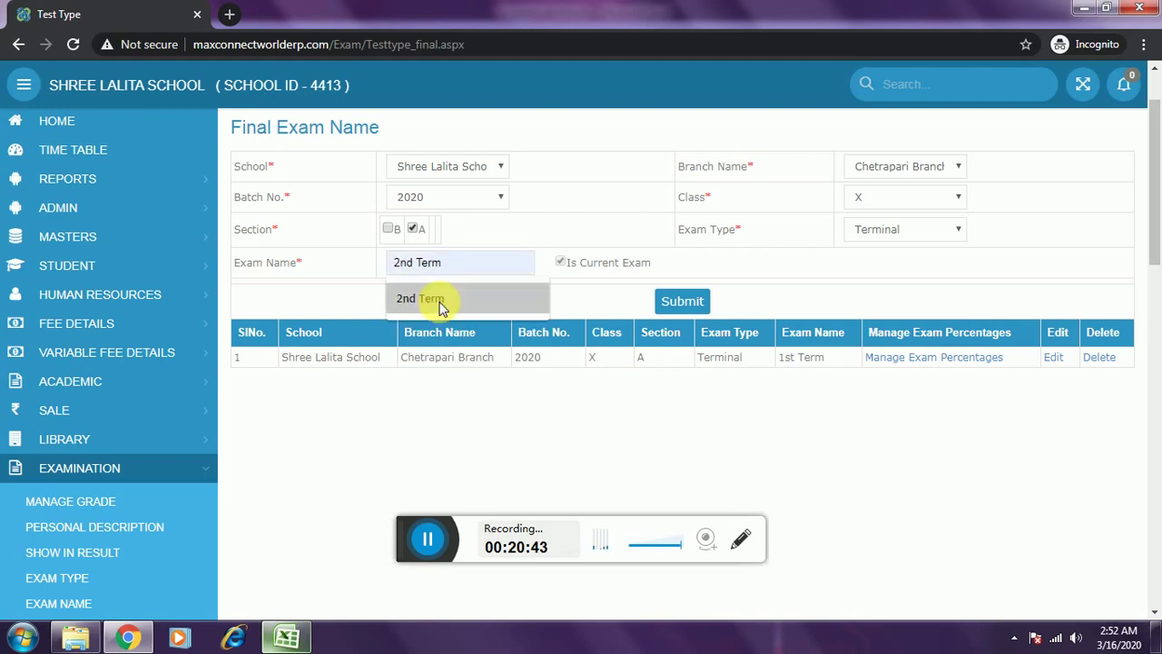
pyautogui.click(441, 300)
pyautogui.click(682, 300)
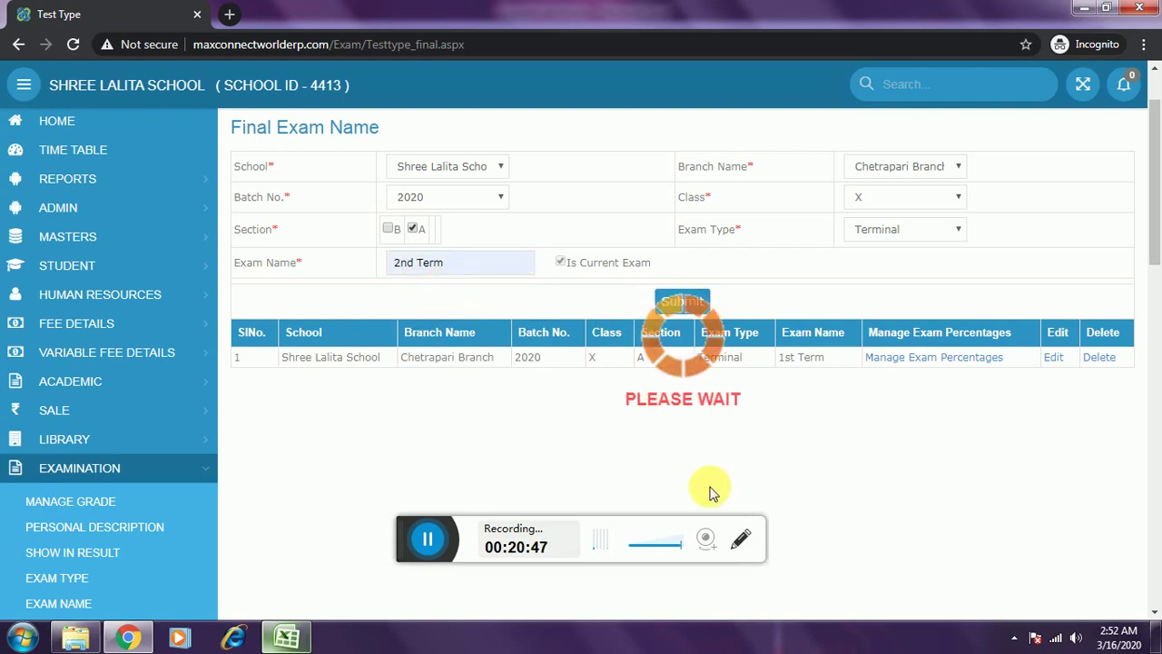
# Try to submit a final exam named 3rd Term for class X.
pyautogui.click(898, 198)
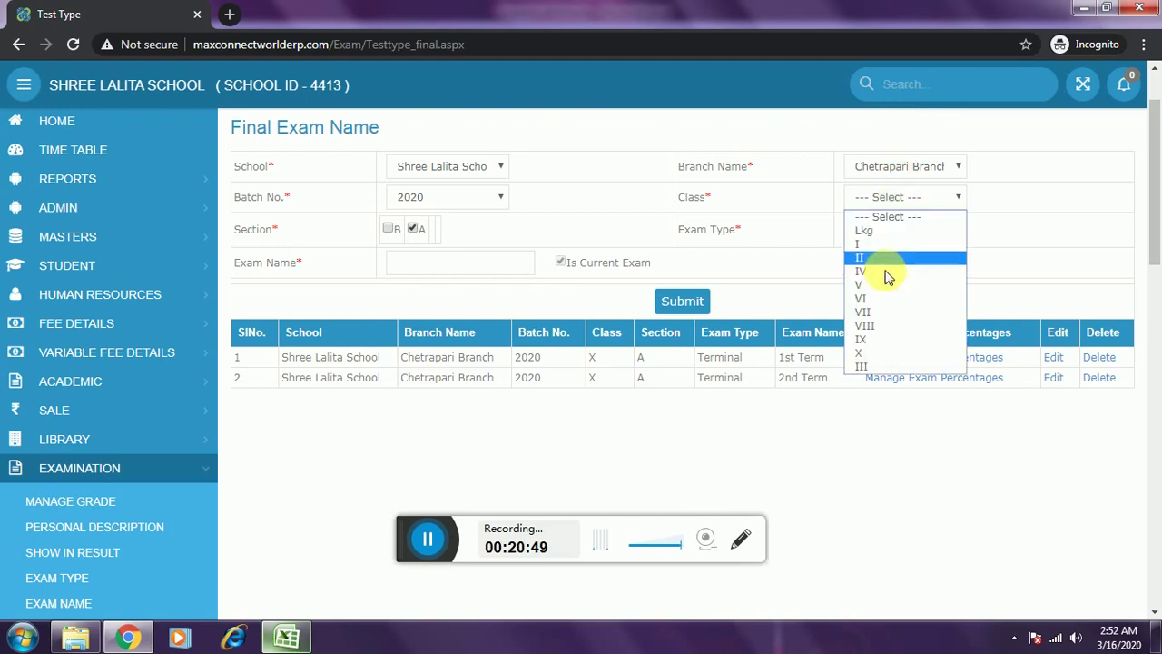
pyautogui.click(874, 353)
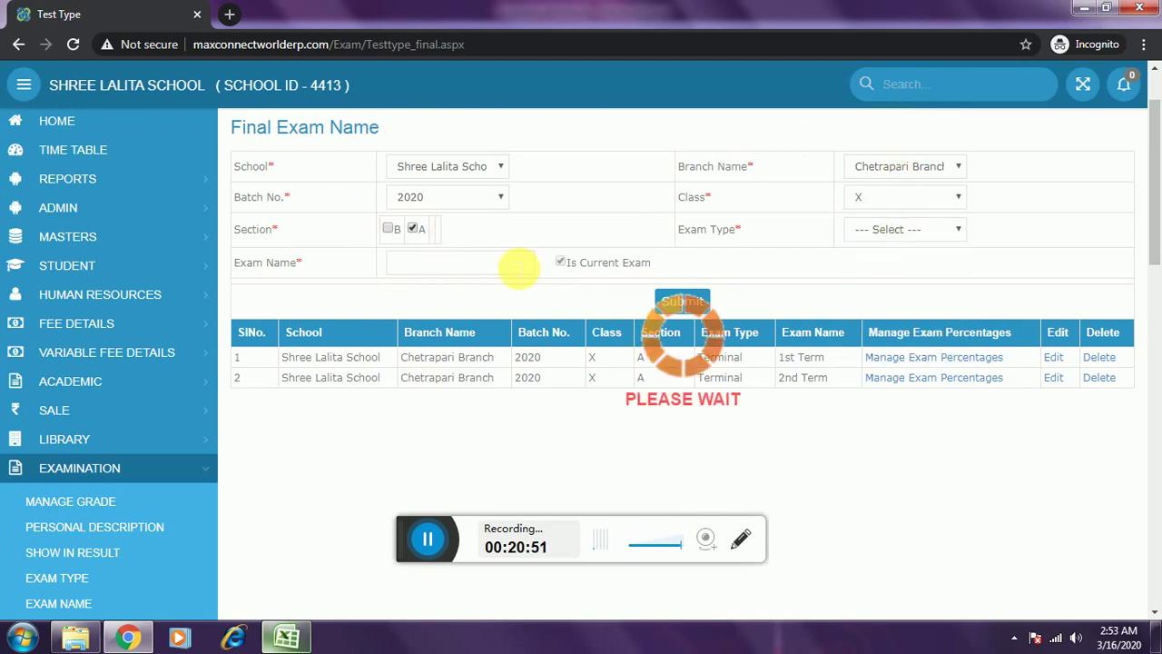
pyautogui.click(513, 265)
pyautogui.write('32')
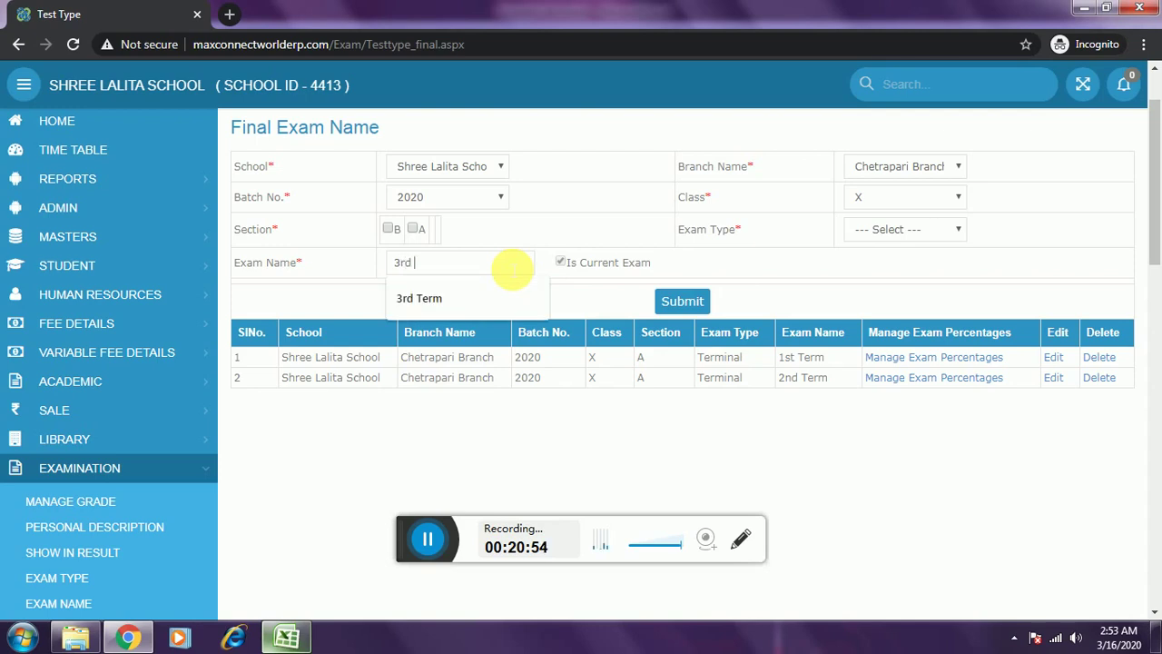
pyautogui.write('d')
pyautogui.click(417, 300)
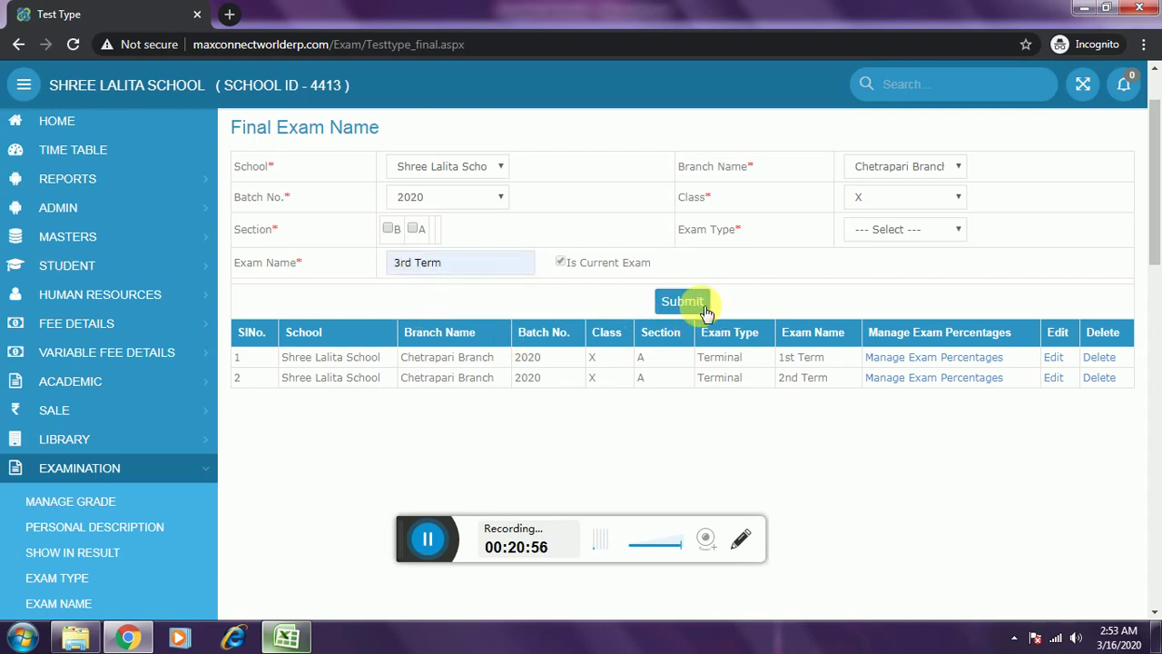
pyautogui.click(706, 308)
pyautogui.click(729, 159)
pyautogui.click(888, 260)
pyautogui.click(683, 303)
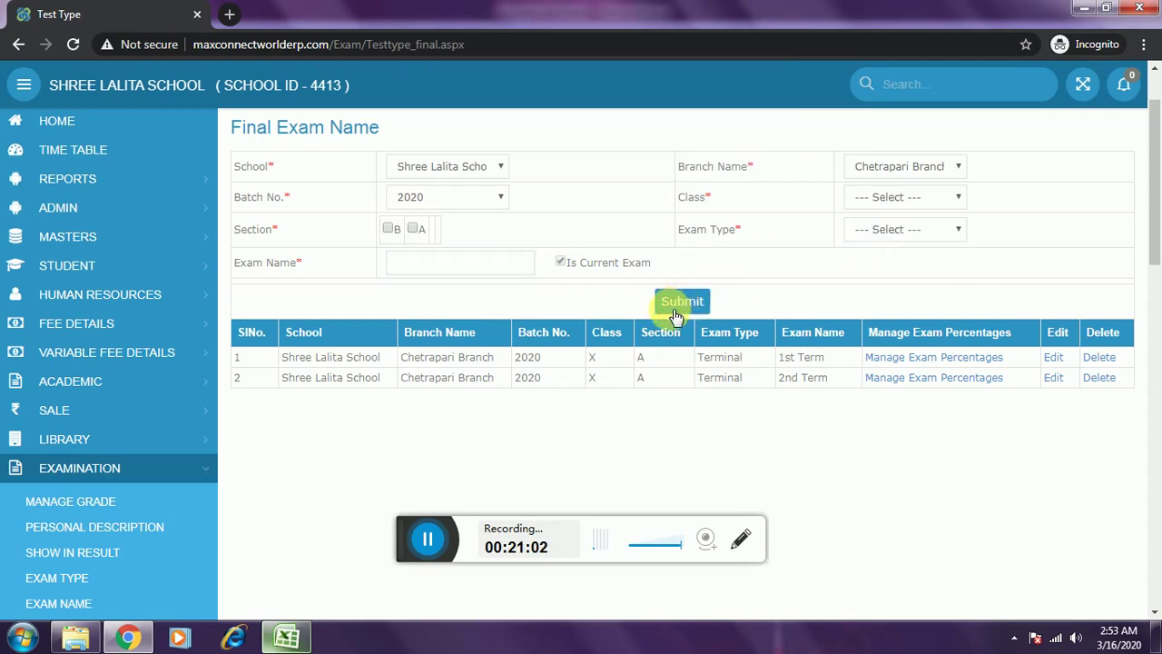
# Submit a final exam named 3rd Term for class X, section A, with exam type Terminal.
pyautogui.click(885, 198)
pyautogui.click(876, 333)
pyautogui.click(413, 229)
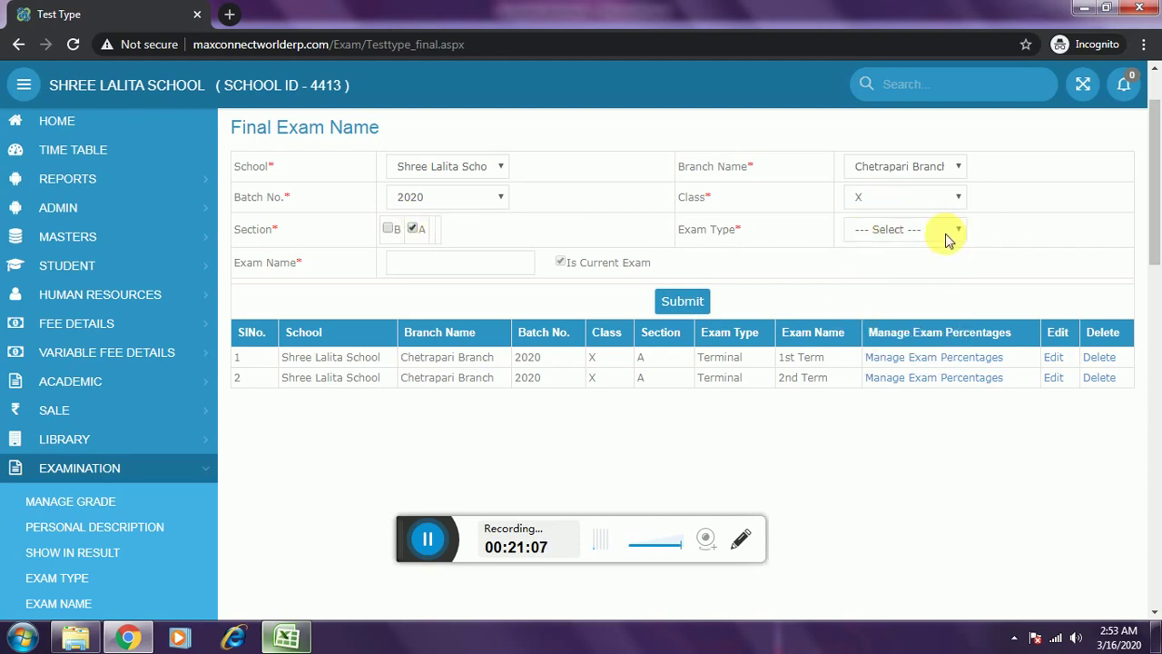
pyautogui.click(935, 234)
pyautogui.click(921, 261)
pyautogui.click(502, 267)
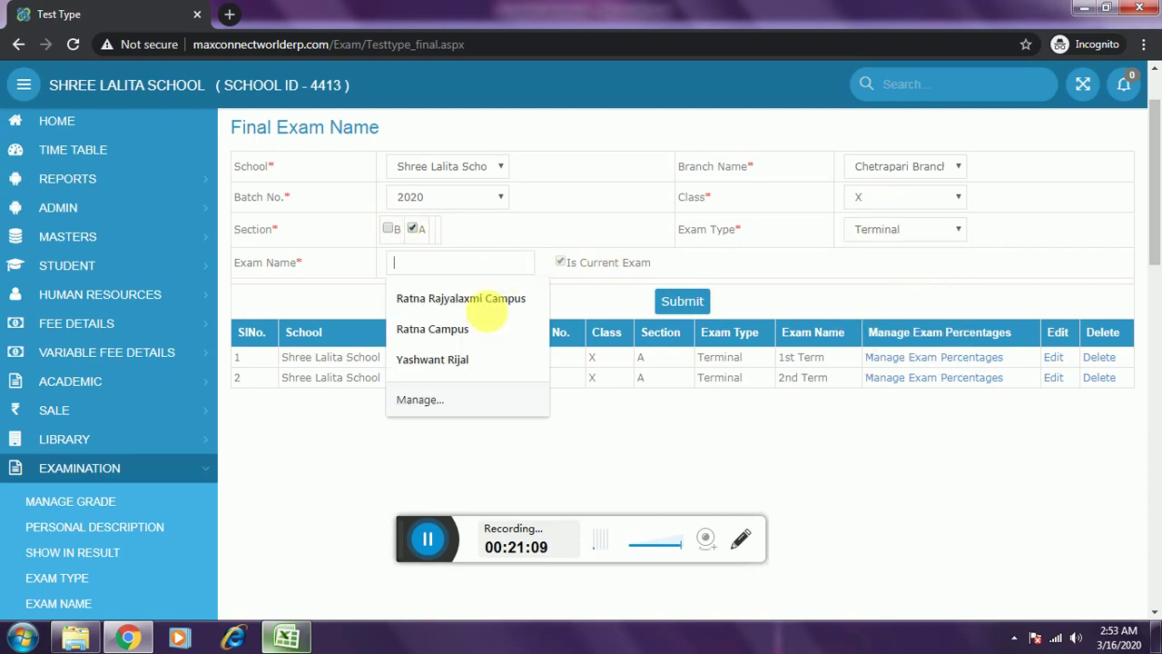
pyautogui.write('3')
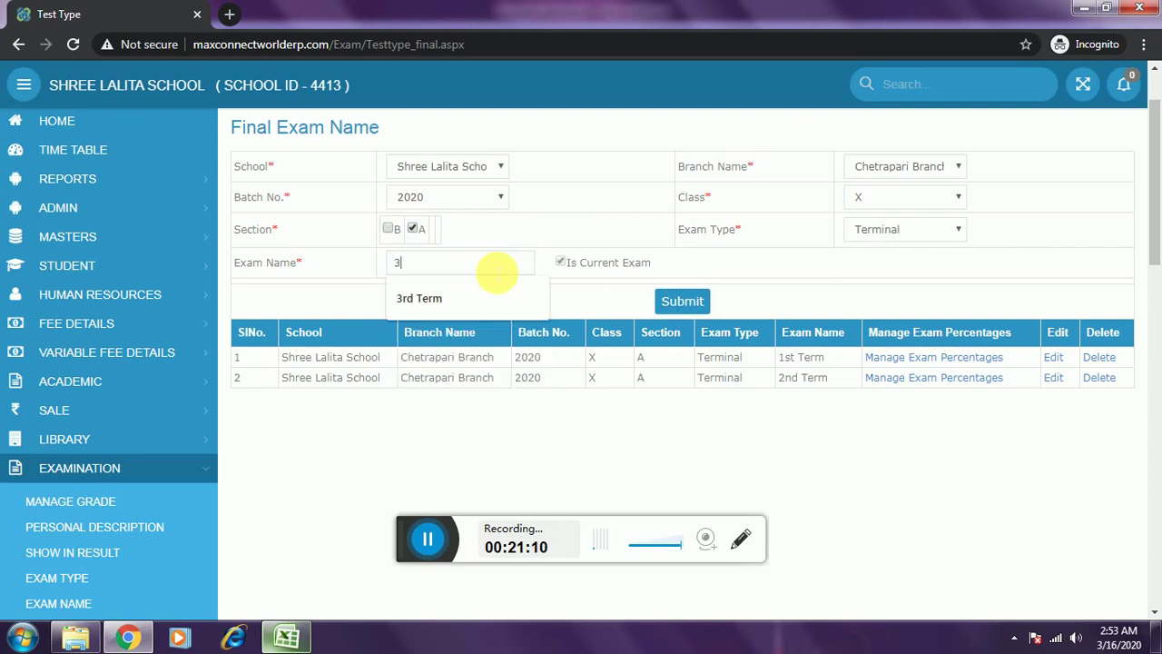
pyautogui.click(505, 299)
pyautogui.click(679, 302)
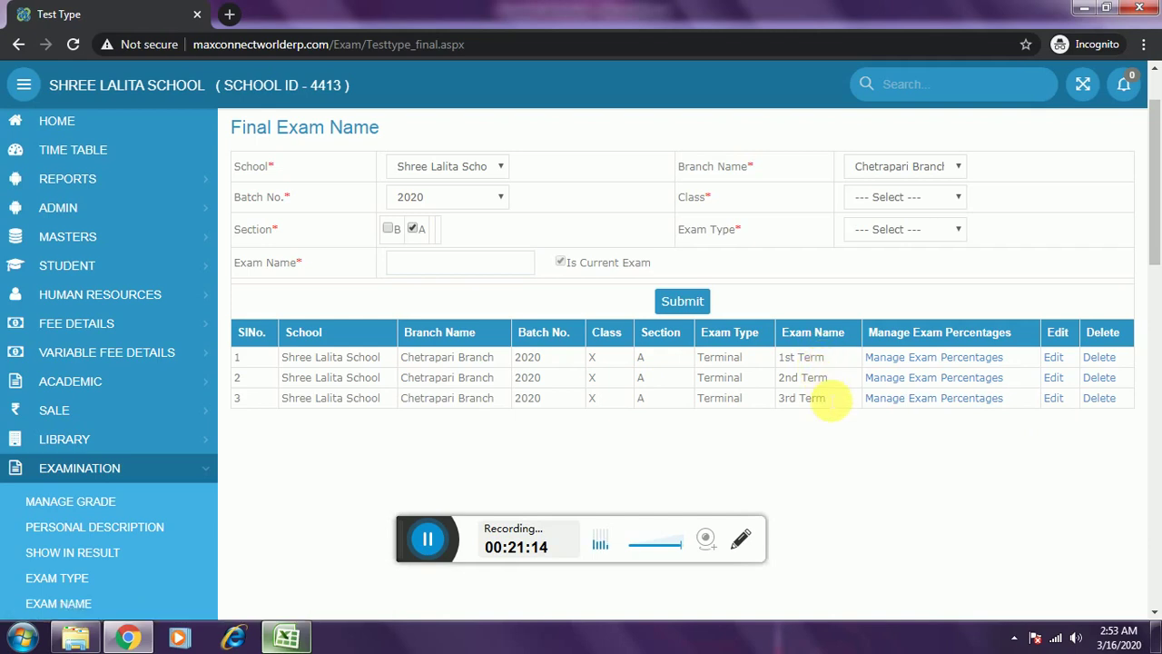
# Add a percentage entry to the 2nd Term record with exam type Terminal, exam name Second Term, order 01 and percentage 100, and update the record.
pyautogui.click(922, 377)
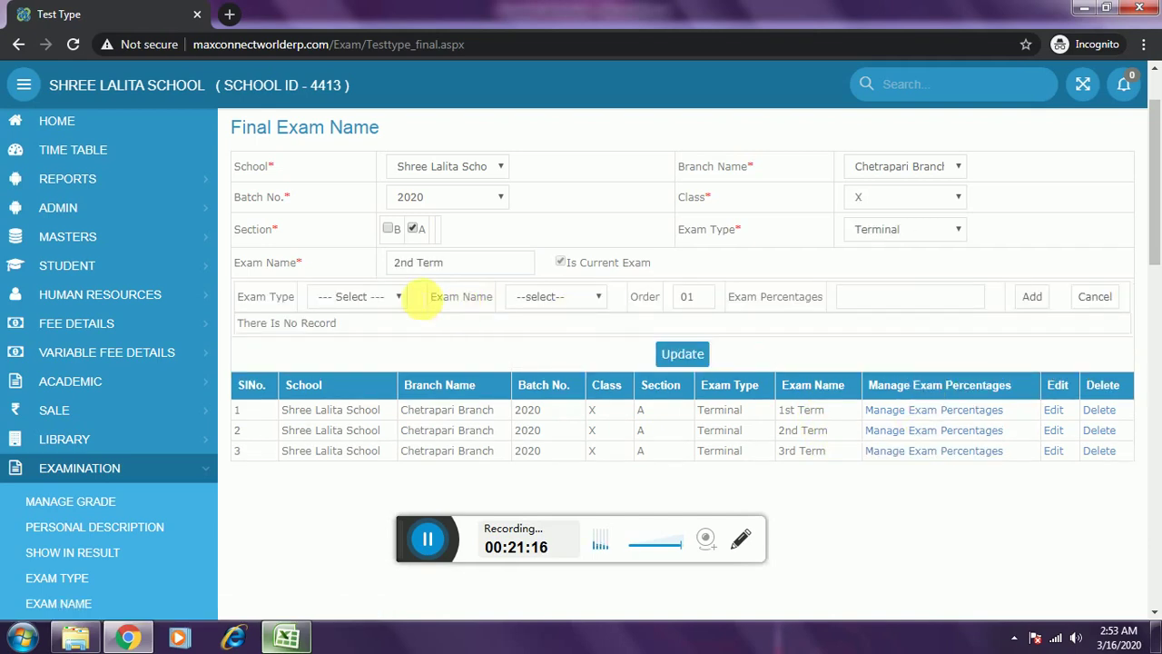
pyautogui.click(396, 303)
pyautogui.click(390, 330)
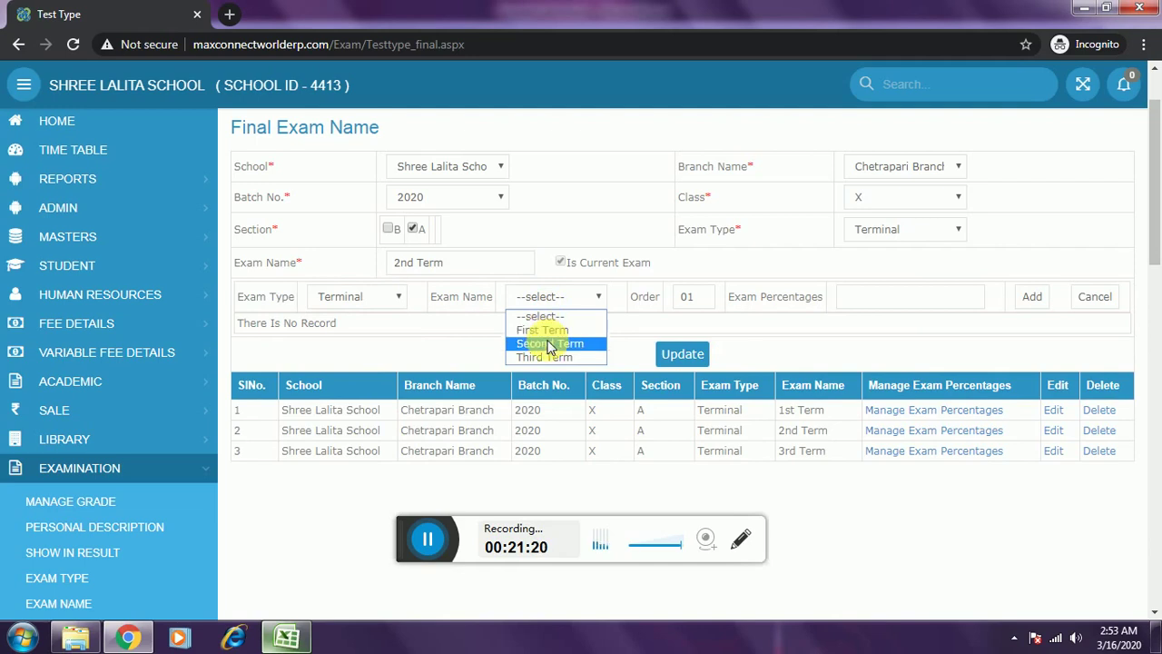
pyautogui.click(549, 344)
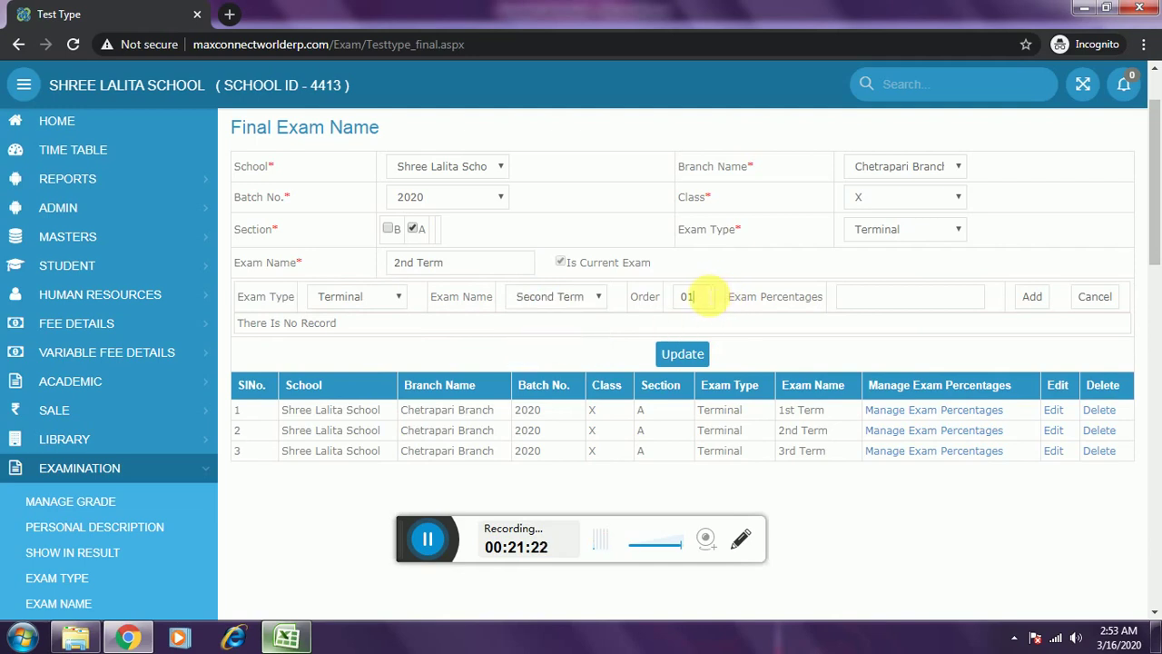
pyautogui.click(699, 296)
pyautogui.write('01')
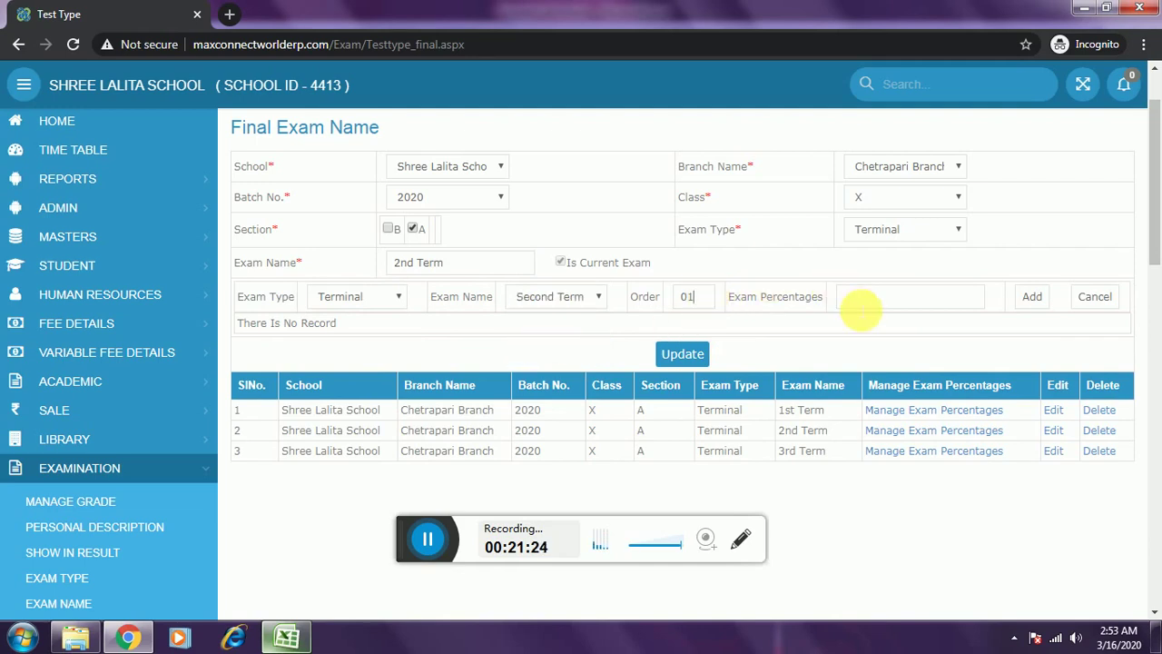
pyautogui.click(853, 305)
pyautogui.write('100')
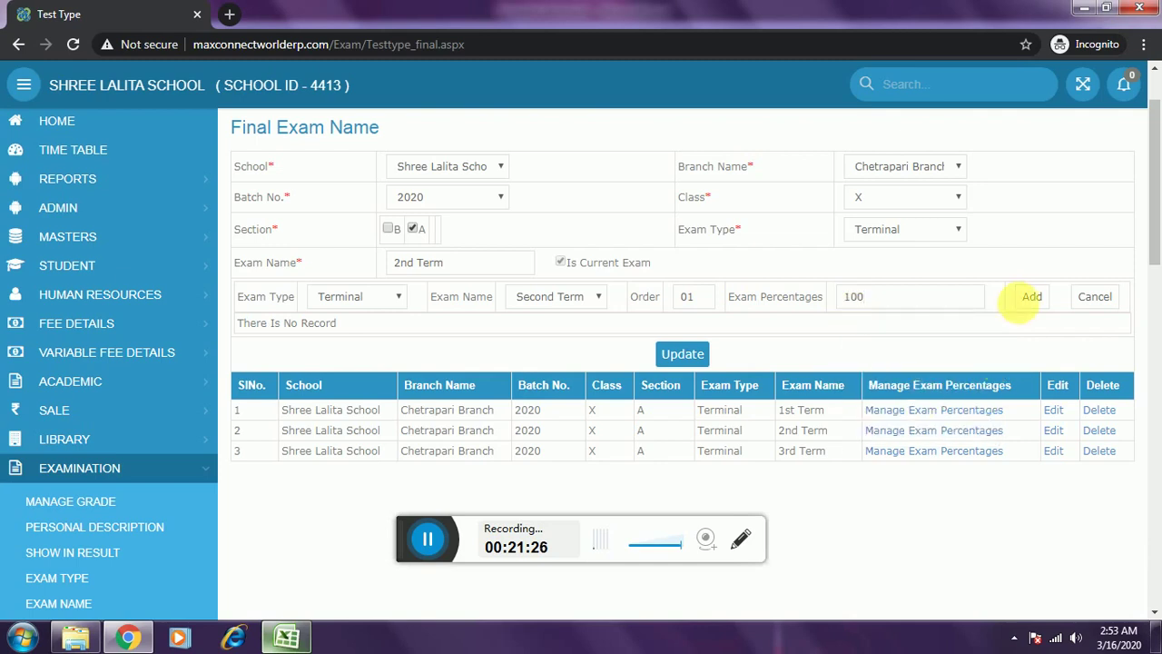
pyautogui.click(1028, 299)
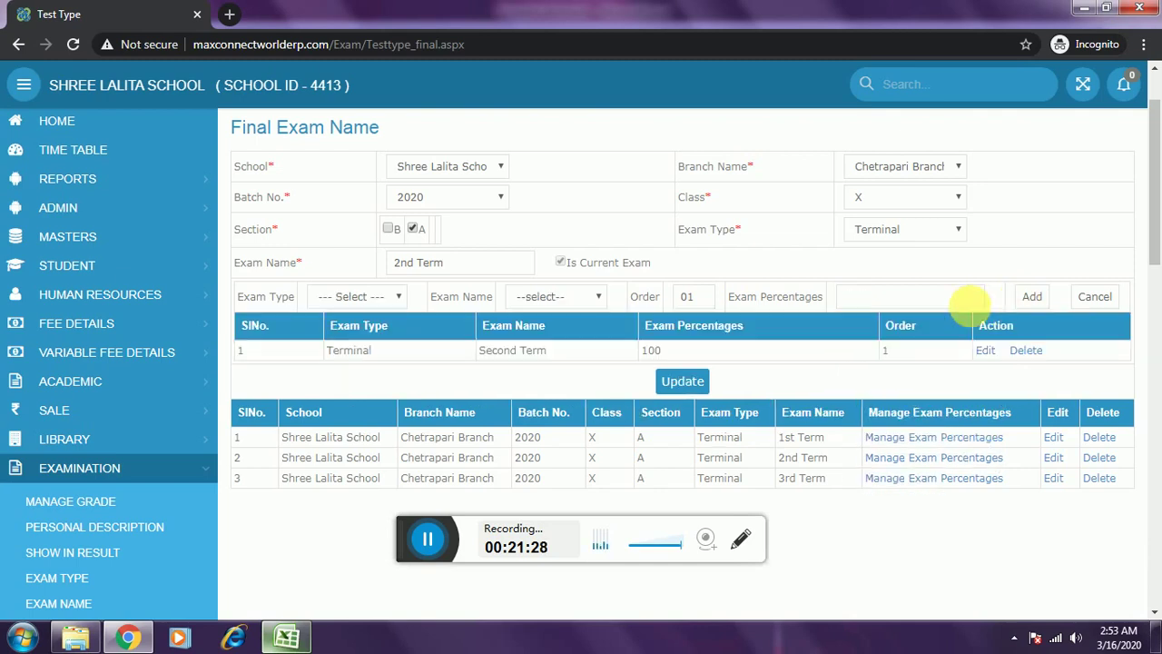
pyautogui.click(660, 390)
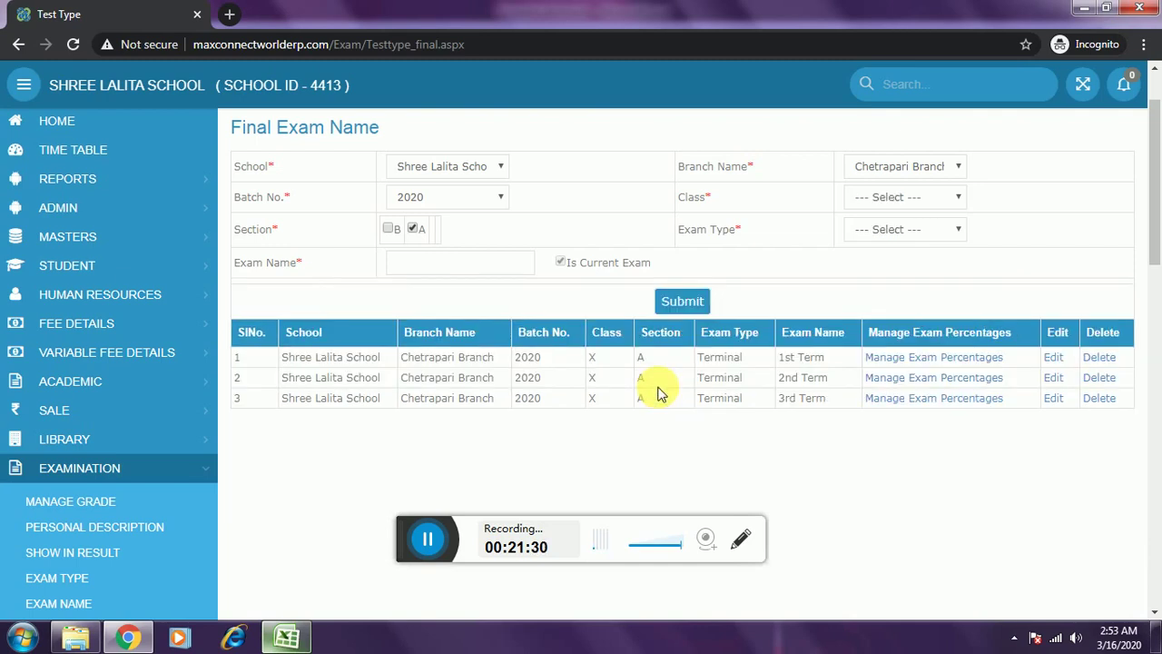
# Add a percentage entry to the 3rd Term record with exam type Terminal, exam name Third Term and percentage 100, and update the record.
pyautogui.click(918, 397)
pyautogui.click(358, 297)
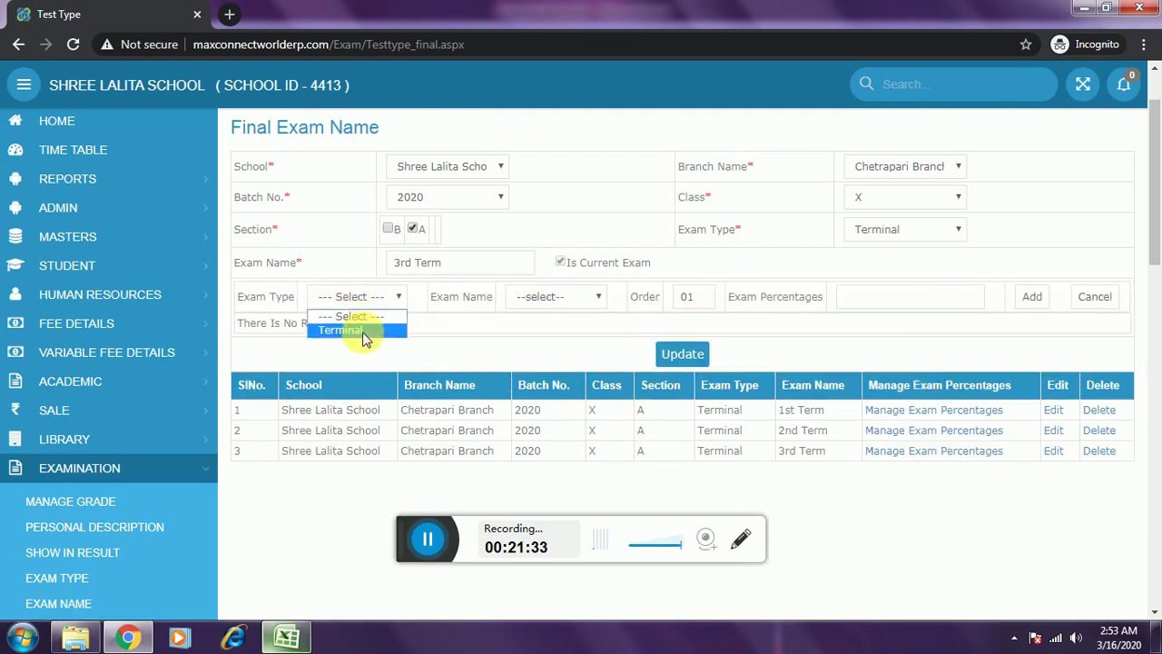
pyautogui.click(363, 331)
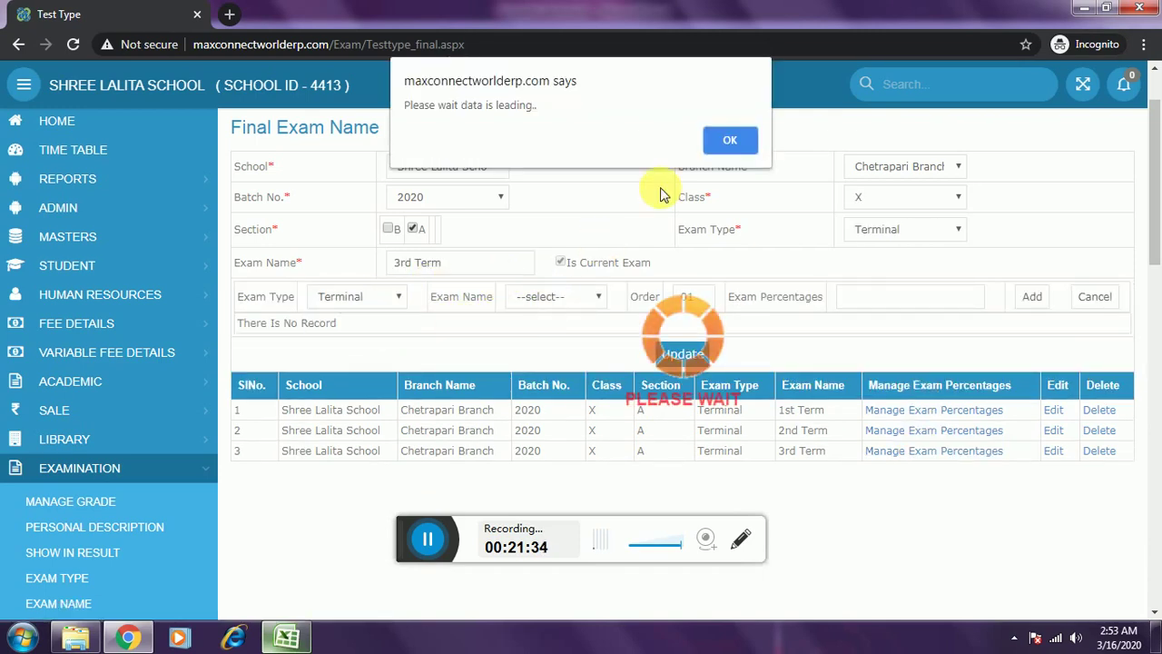
pyautogui.click(723, 143)
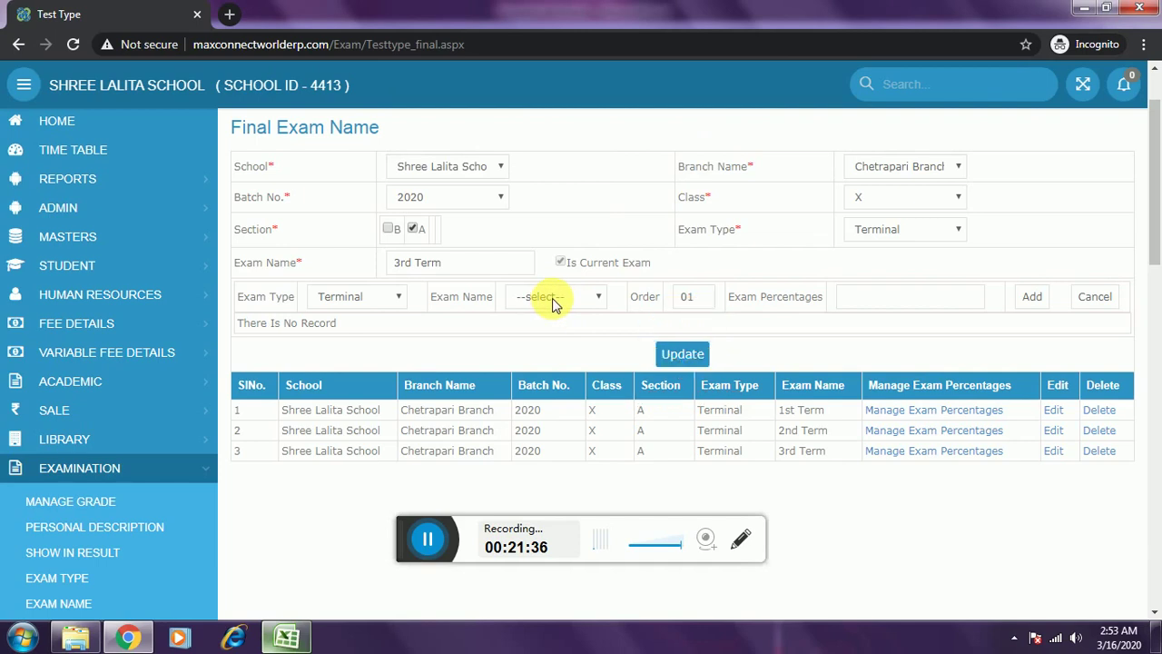
pyautogui.click(552, 298)
pyautogui.click(571, 357)
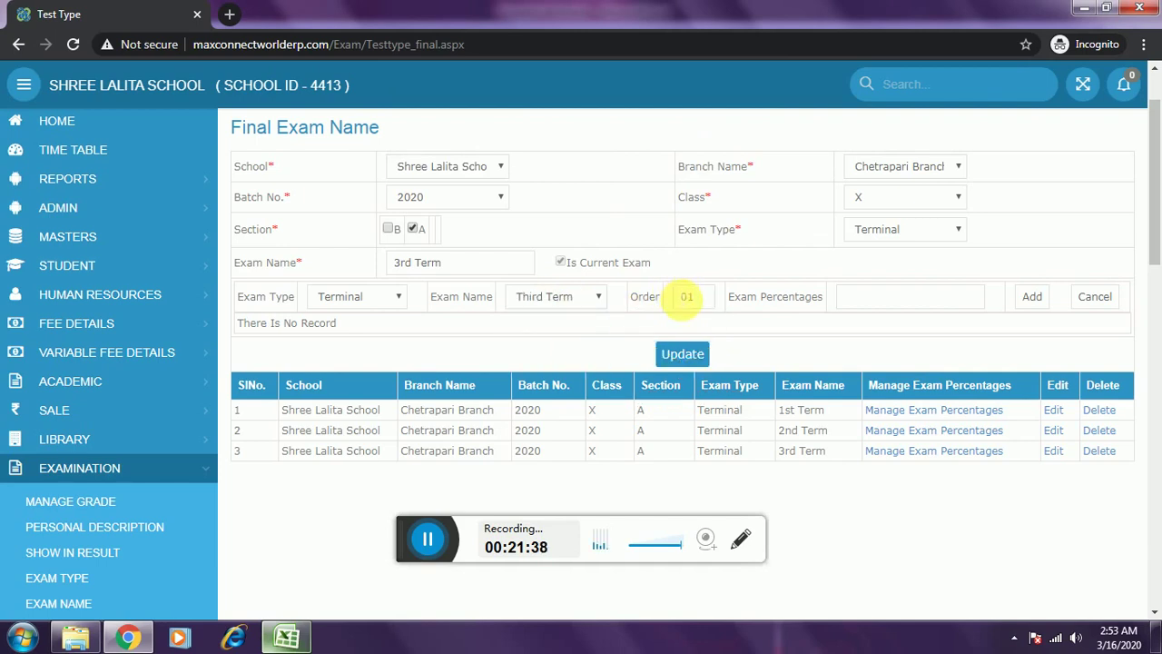
pyautogui.click(844, 291)
pyautogui.write('1')
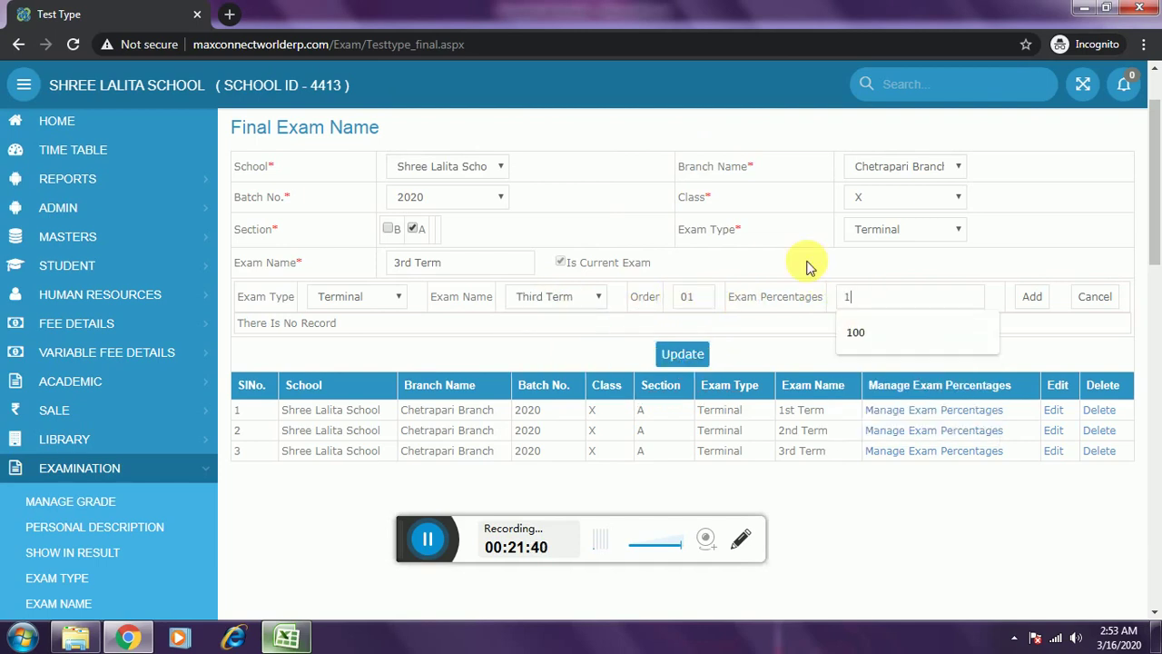
pyautogui.write('00')
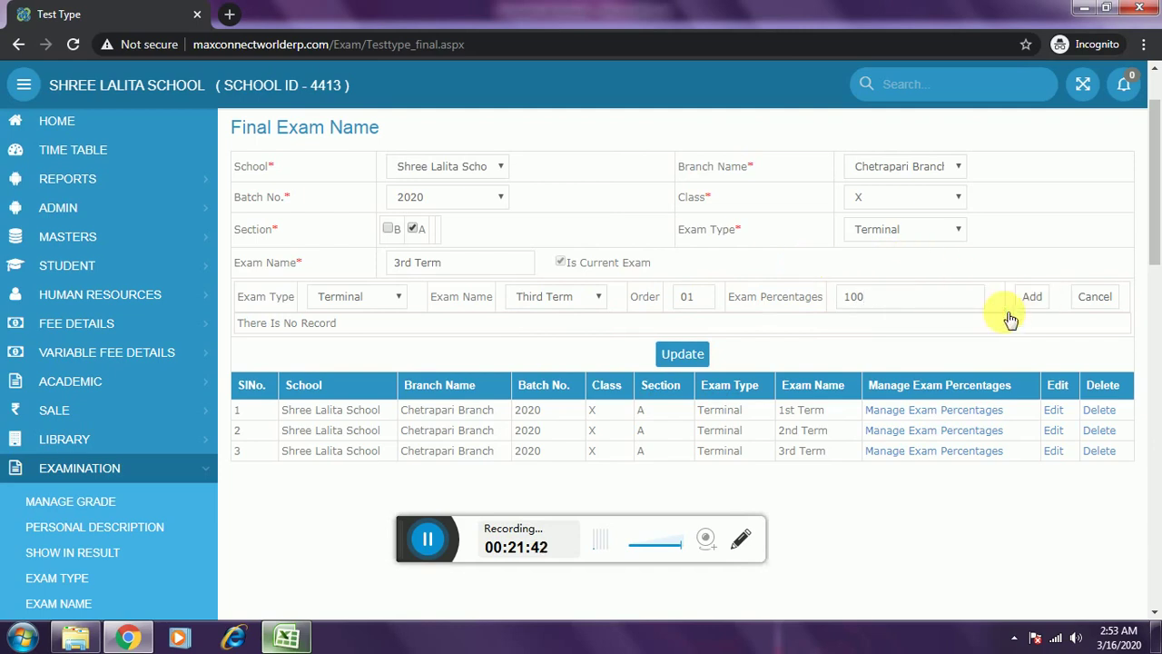
pyautogui.click(699, 356)
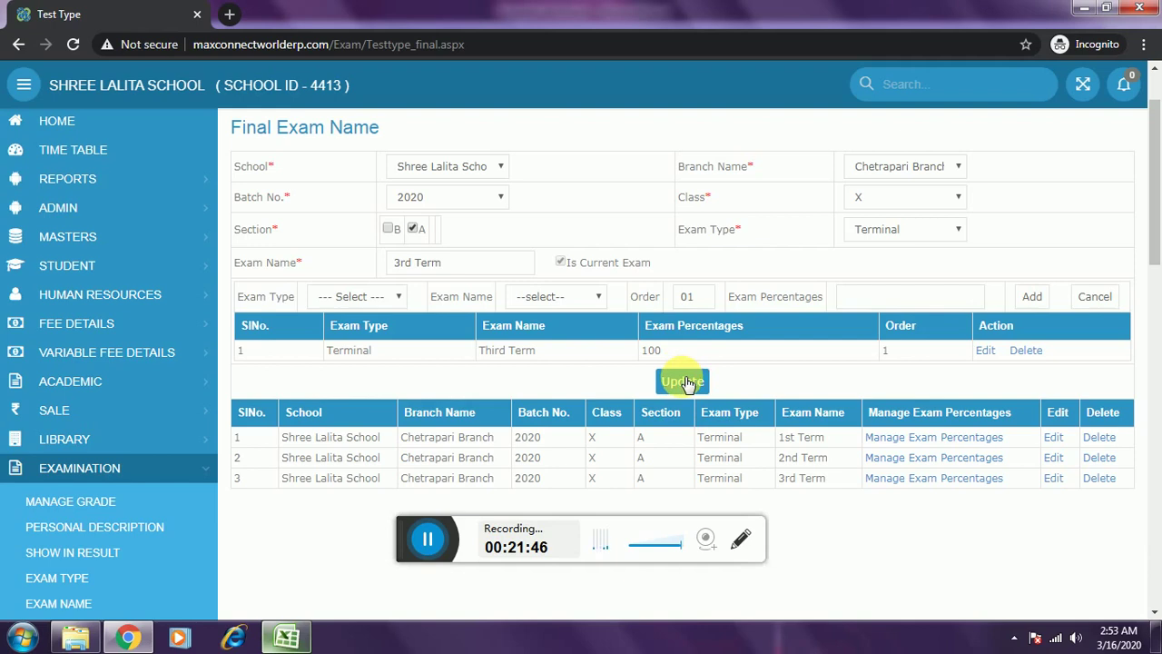
pyautogui.click(686, 382)
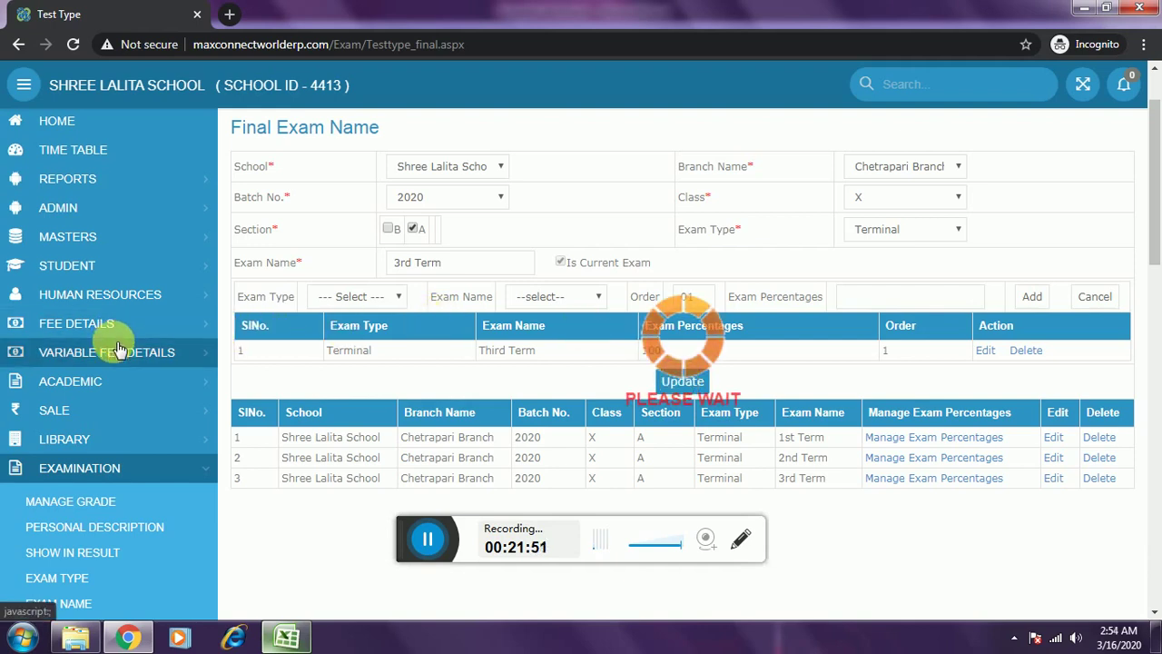
# Open the term exam full marks form and load the subjects for class X, section A, exam type Terminal and exam name 1st Term.
pyautogui.scroll(-6, 428, 336)
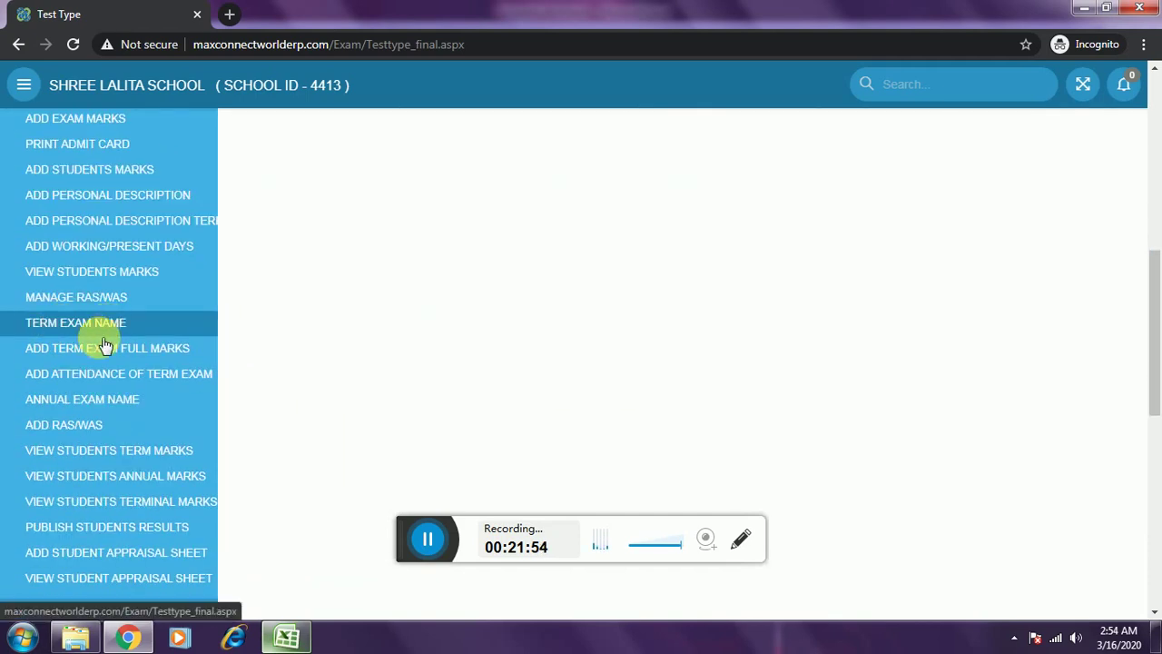
pyautogui.click(81, 330)
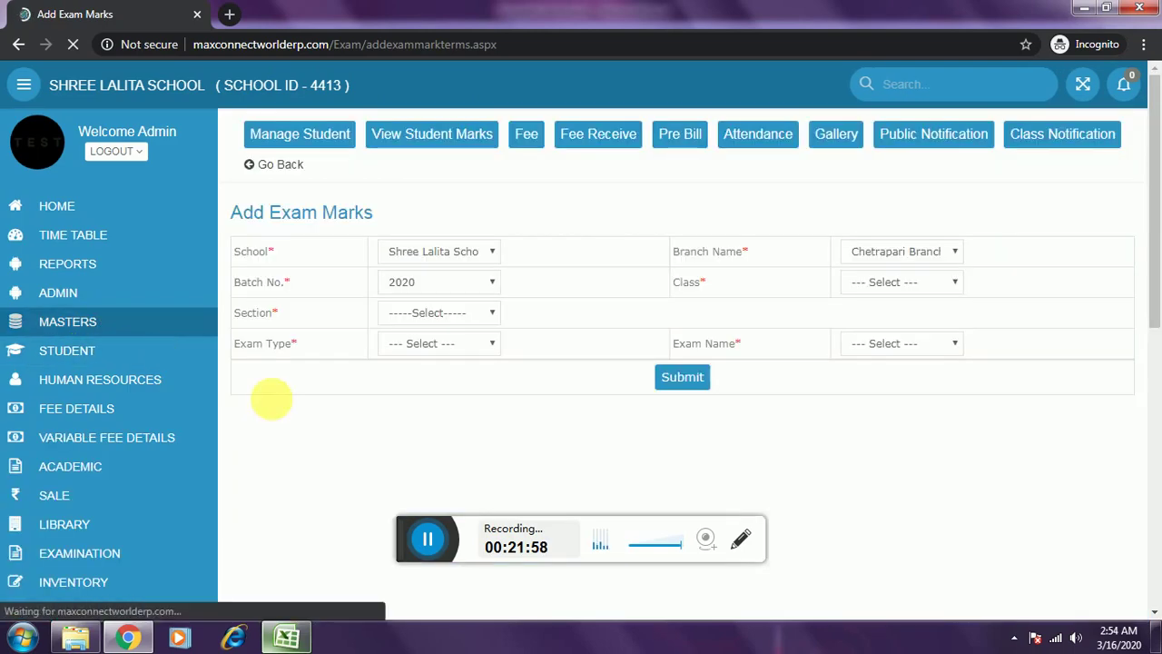
pyautogui.click(461, 312)
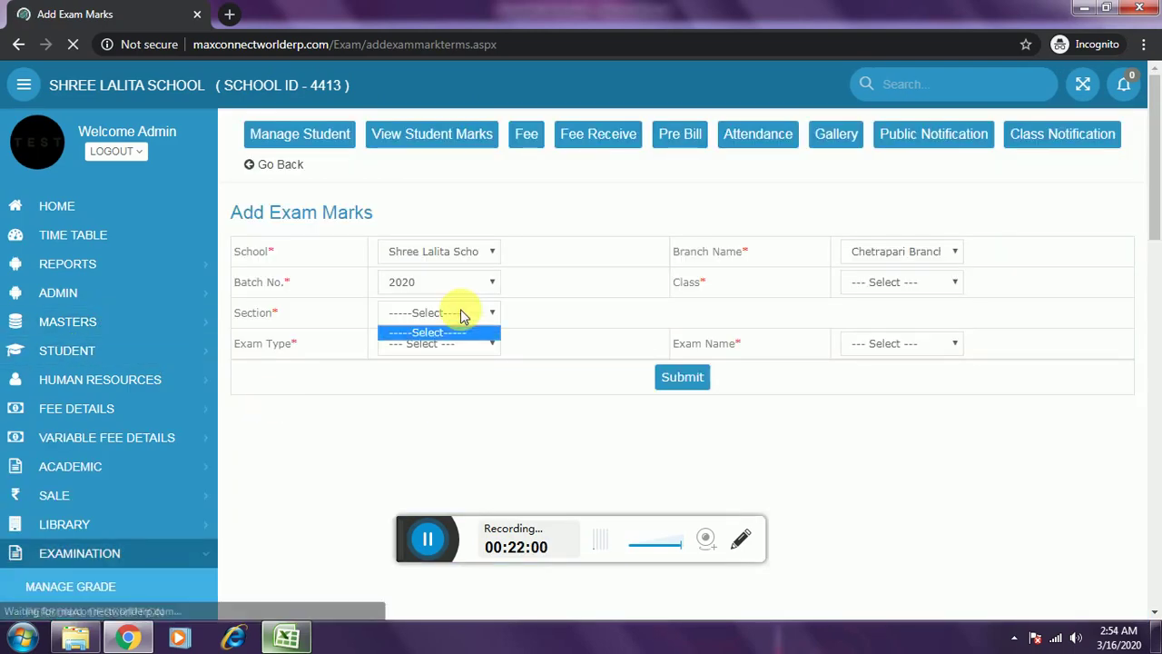
pyautogui.click(899, 289)
pyautogui.click(903, 285)
pyautogui.click(872, 437)
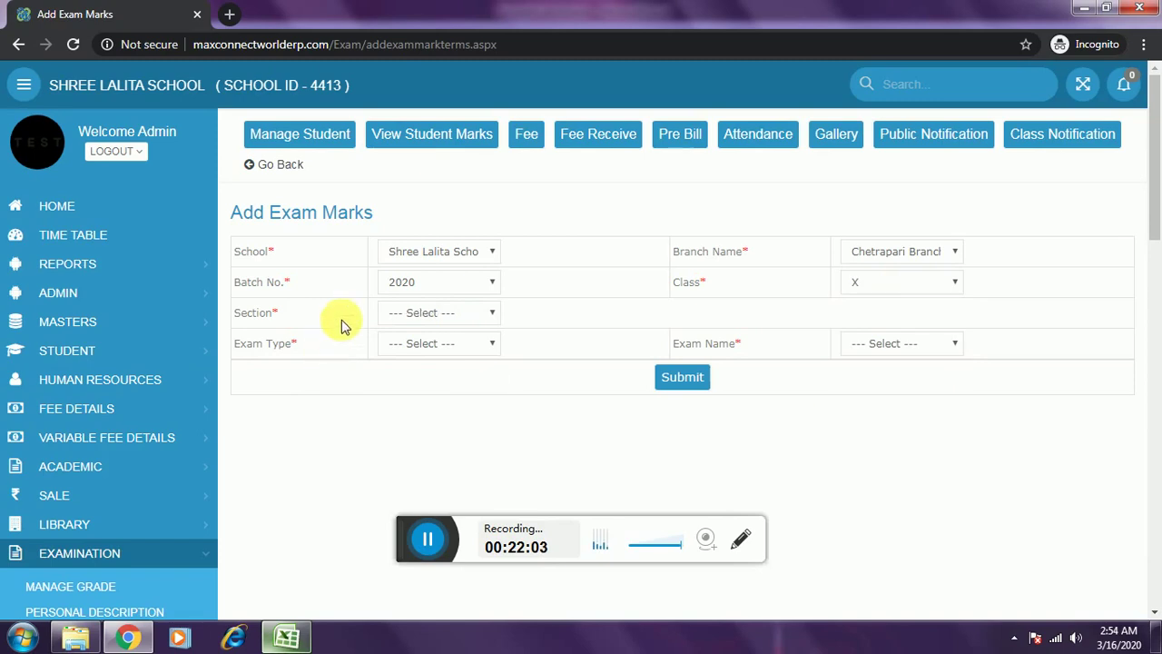
pyautogui.click(411, 313)
pyautogui.click(405, 358)
pyautogui.click(403, 374)
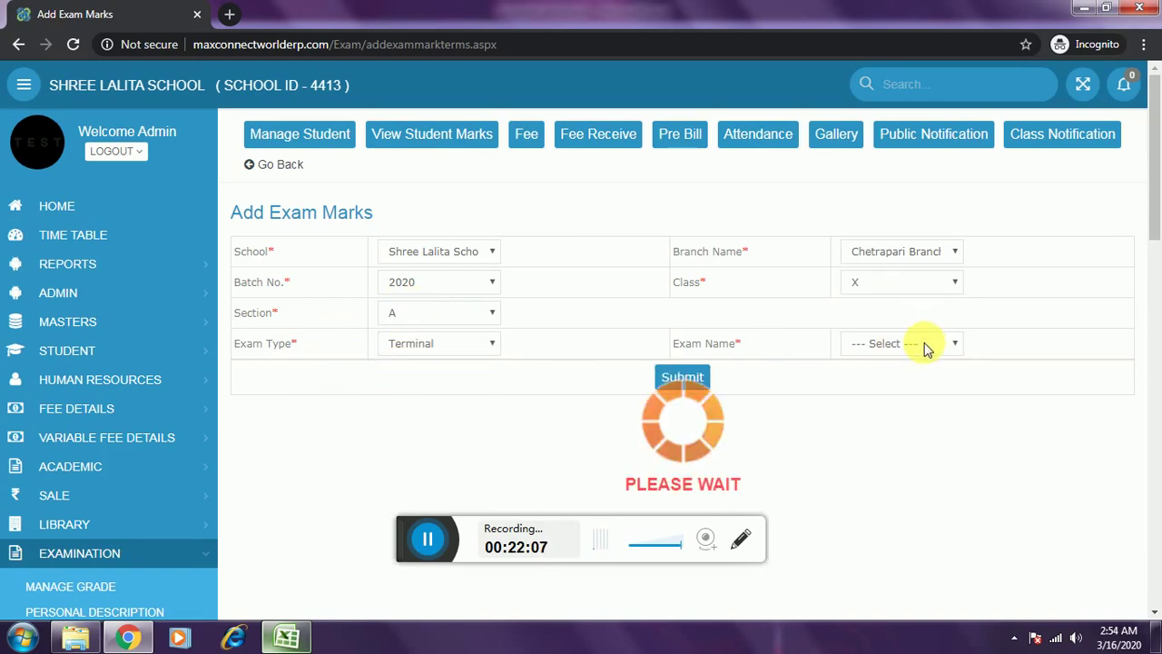
pyautogui.click(922, 346)
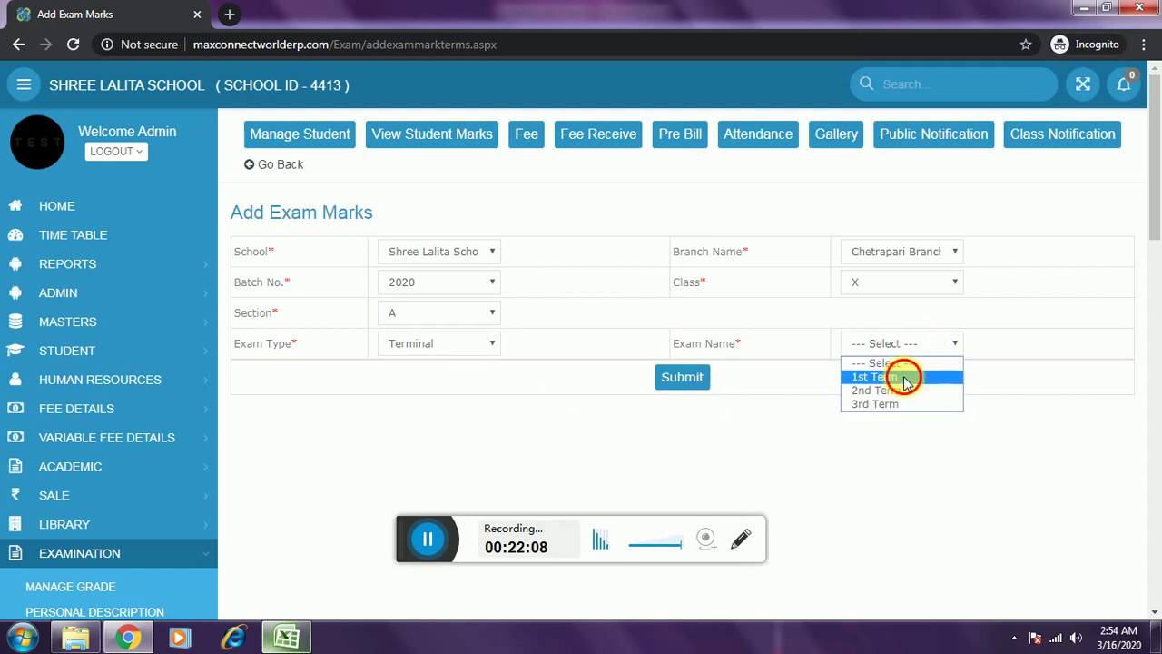
pyautogui.click(934, 375)
pyautogui.click(665, 378)
# Set the 1st Term full marks to 100 for English, Mathematics, Economics and Science.
pyautogui.click(817, 402)
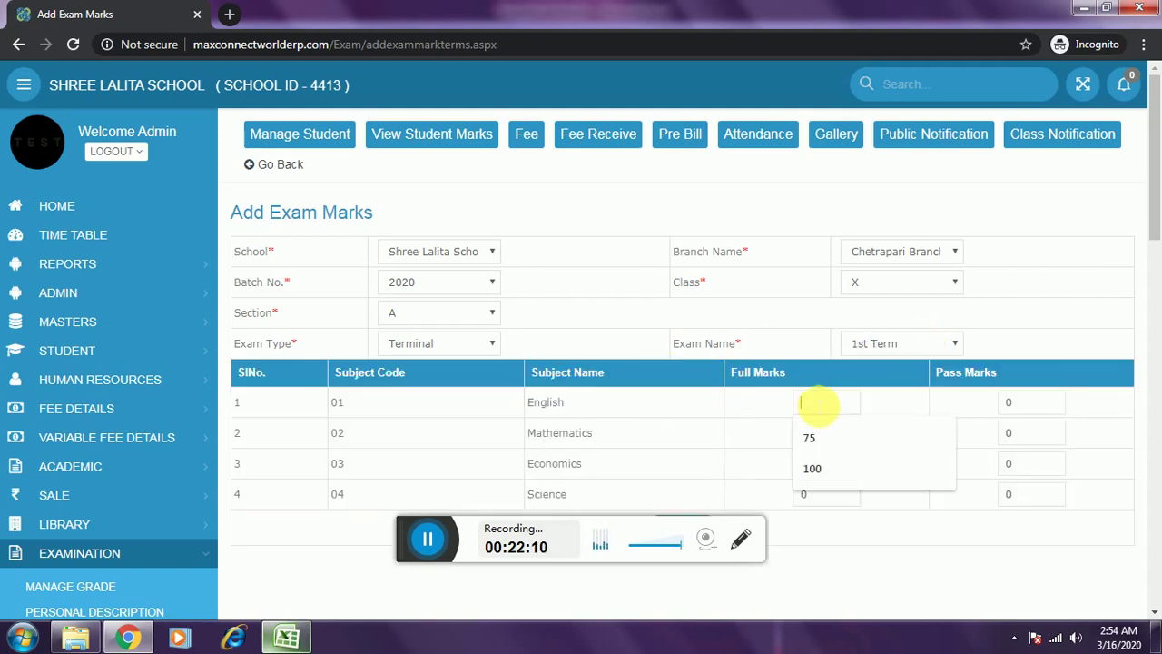
pyautogui.click(826, 467)
pyautogui.click(821, 433)
pyautogui.click(819, 469)
pyautogui.click(813, 463)
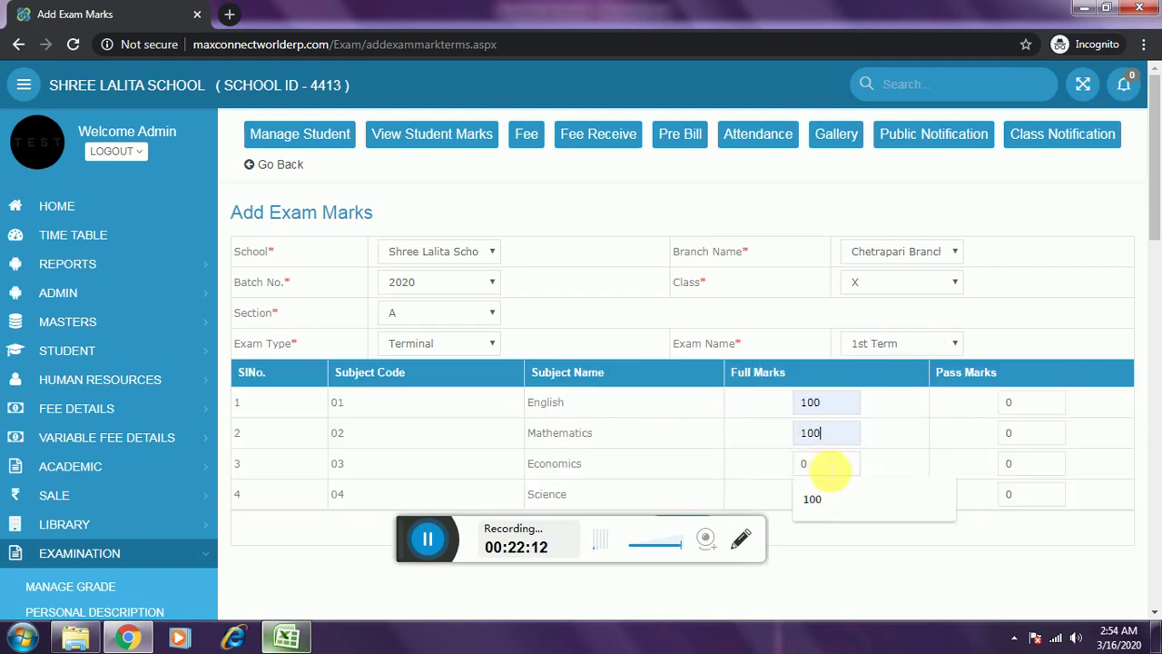
pyautogui.click(822, 496)
pyautogui.click(838, 558)
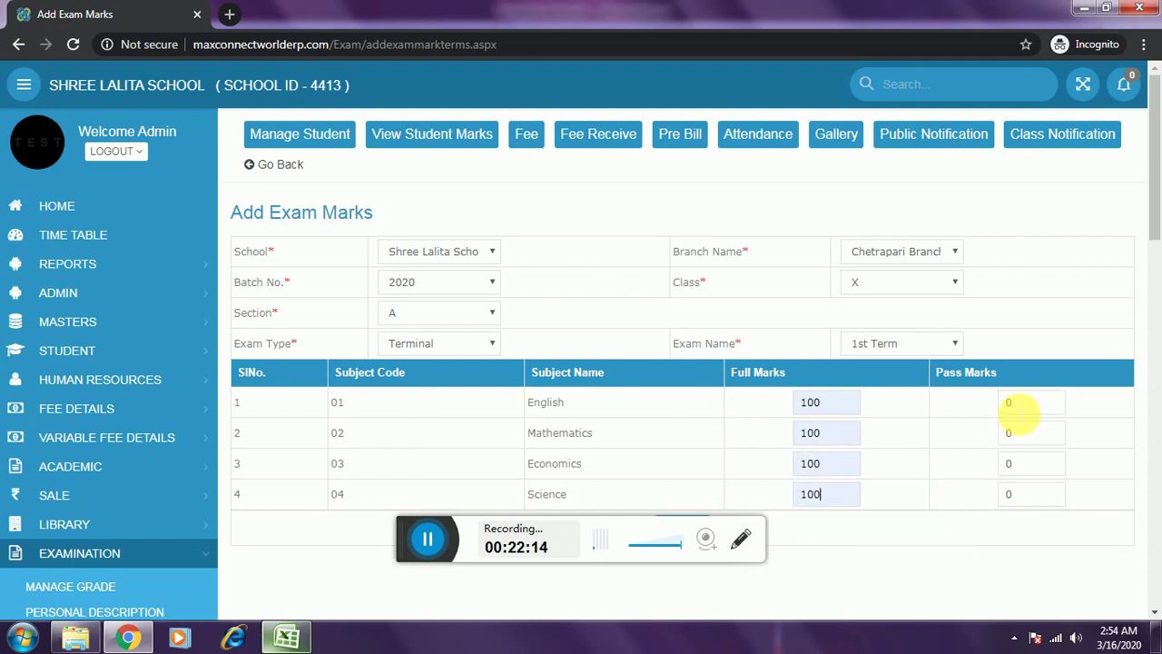
# Set the 1st Term pass marks to 40 for all four subjects and submit the marks.
pyautogui.click(1021, 404)
pyautogui.click(1014, 468)
pyautogui.click(1019, 436)
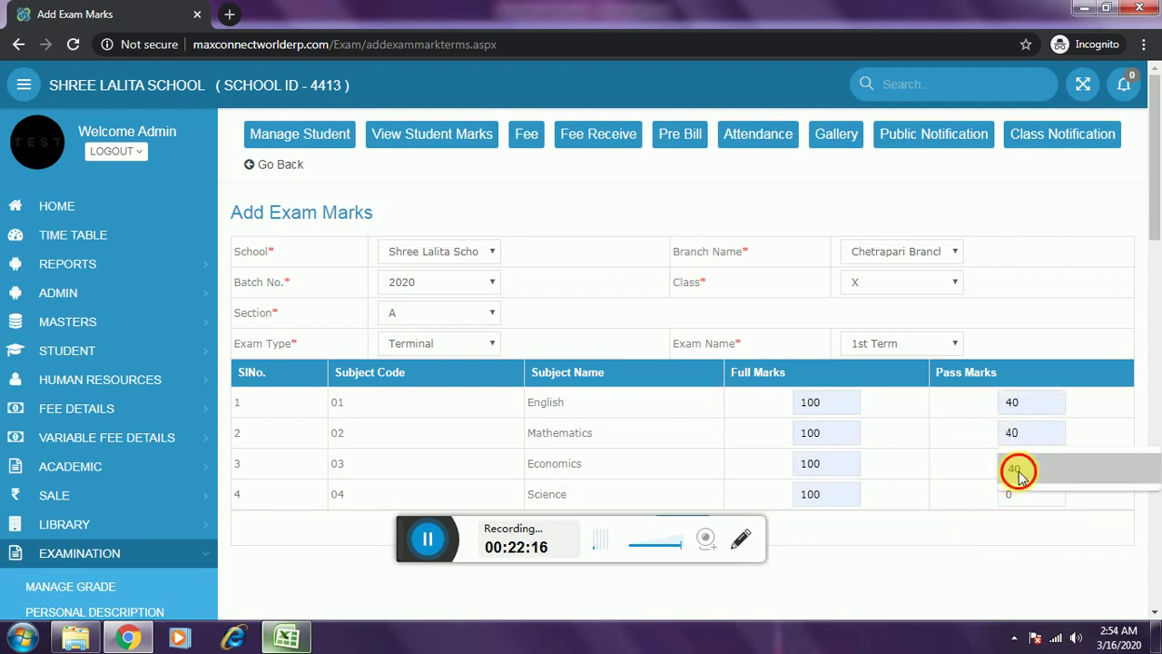
pyautogui.click(1020, 469)
pyautogui.click(1021, 463)
pyautogui.click(1021, 495)
pyautogui.click(1024, 498)
pyautogui.click(1026, 543)
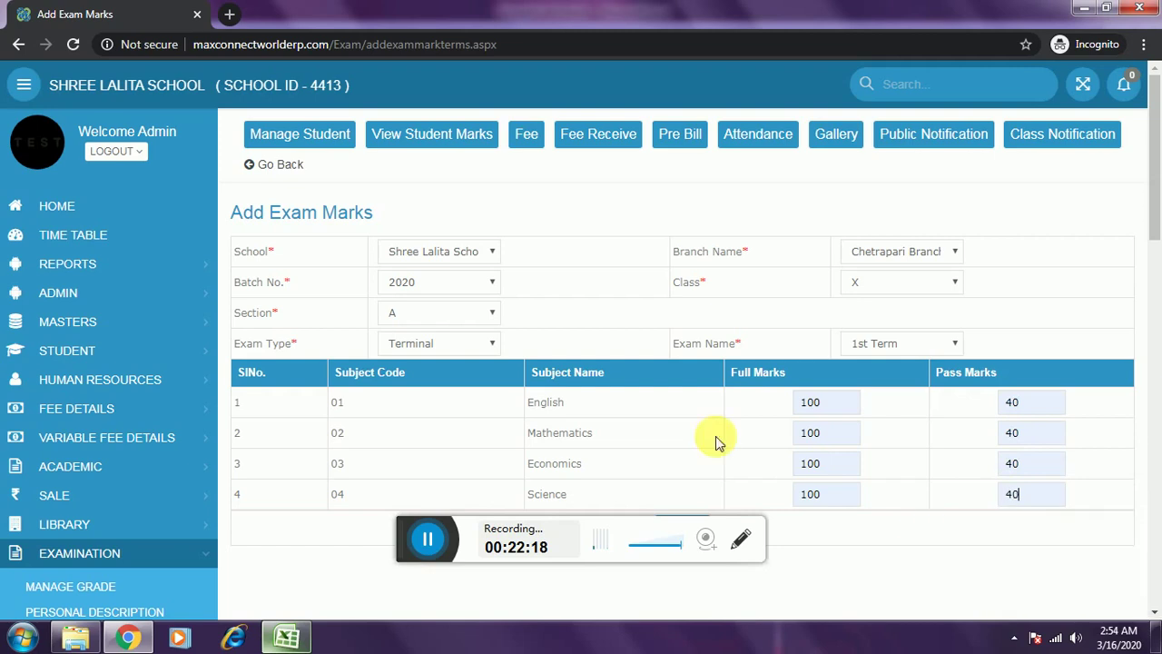
pyautogui.scroll(-3, 715, 436)
pyautogui.click(679, 275)
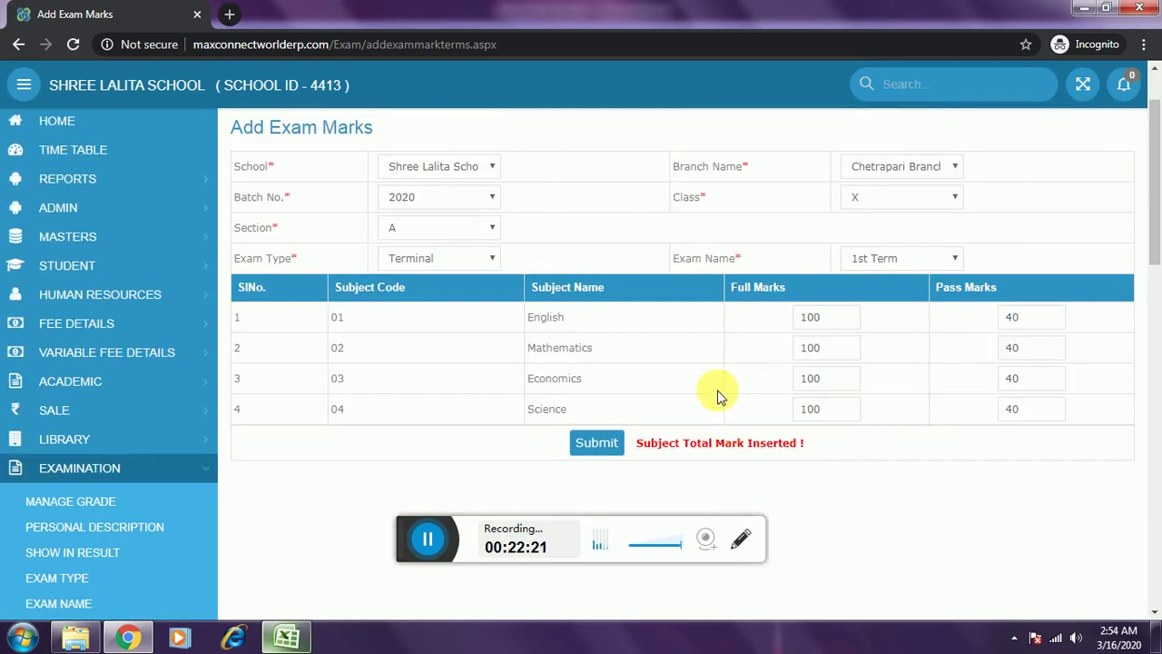
# Switch the exam name to 2nd Term and set the full marks to 100 for English, Mathematics, Economics and Science.
pyautogui.click(897, 264)
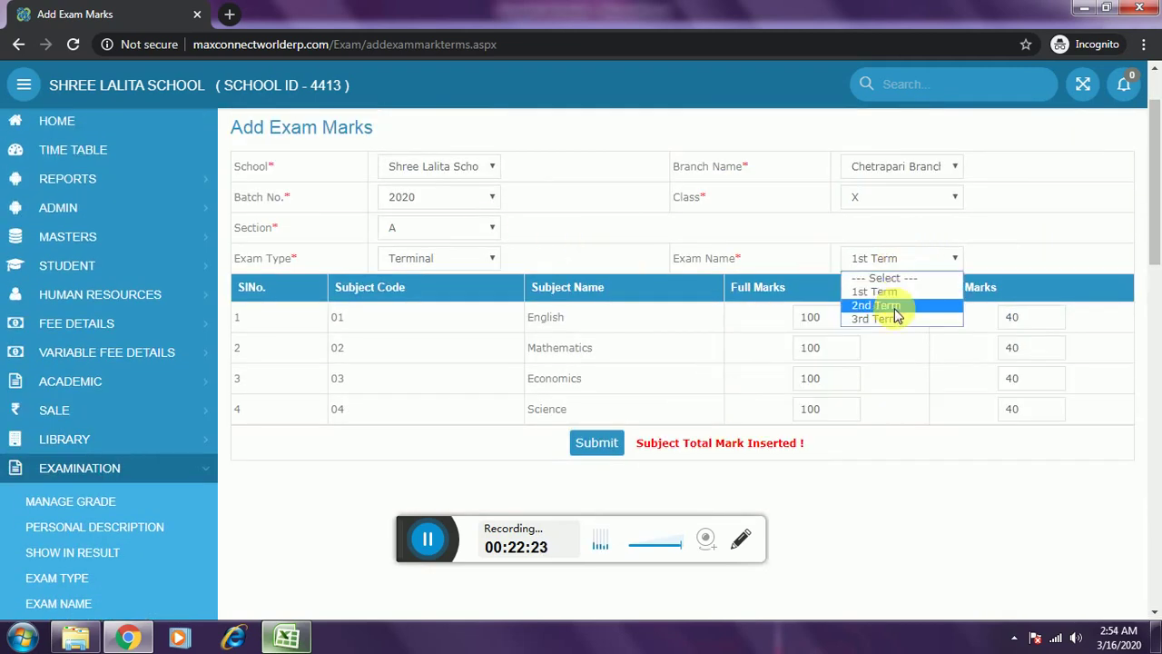
pyautogui.click(895, 307)
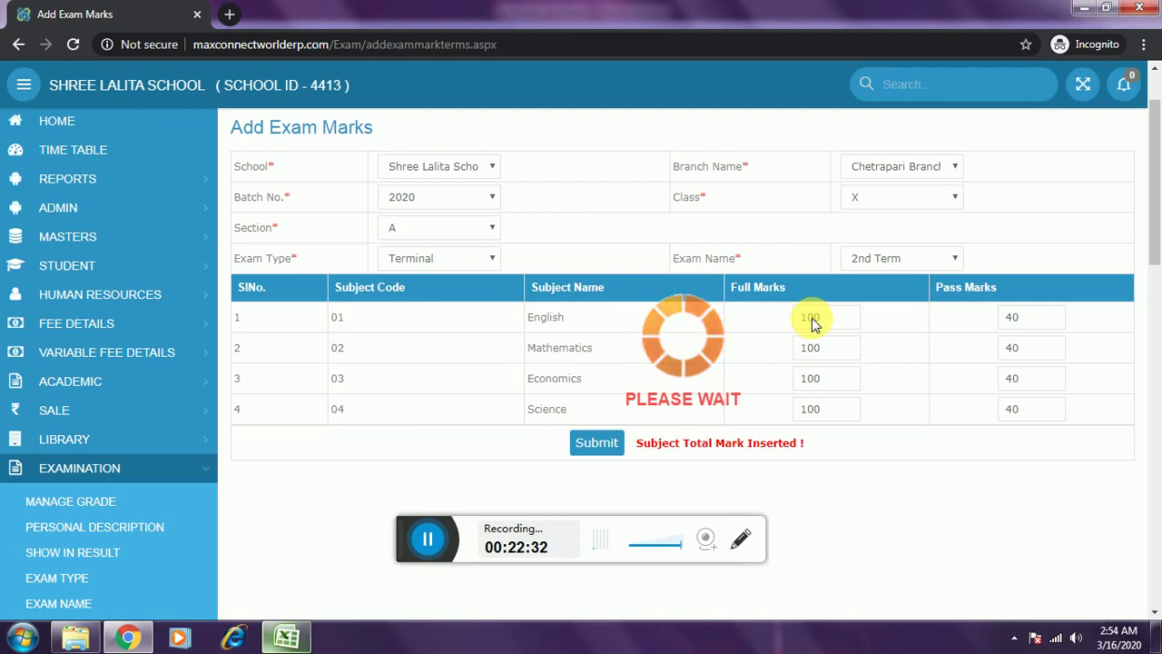
pyautogui.click(813, 320)
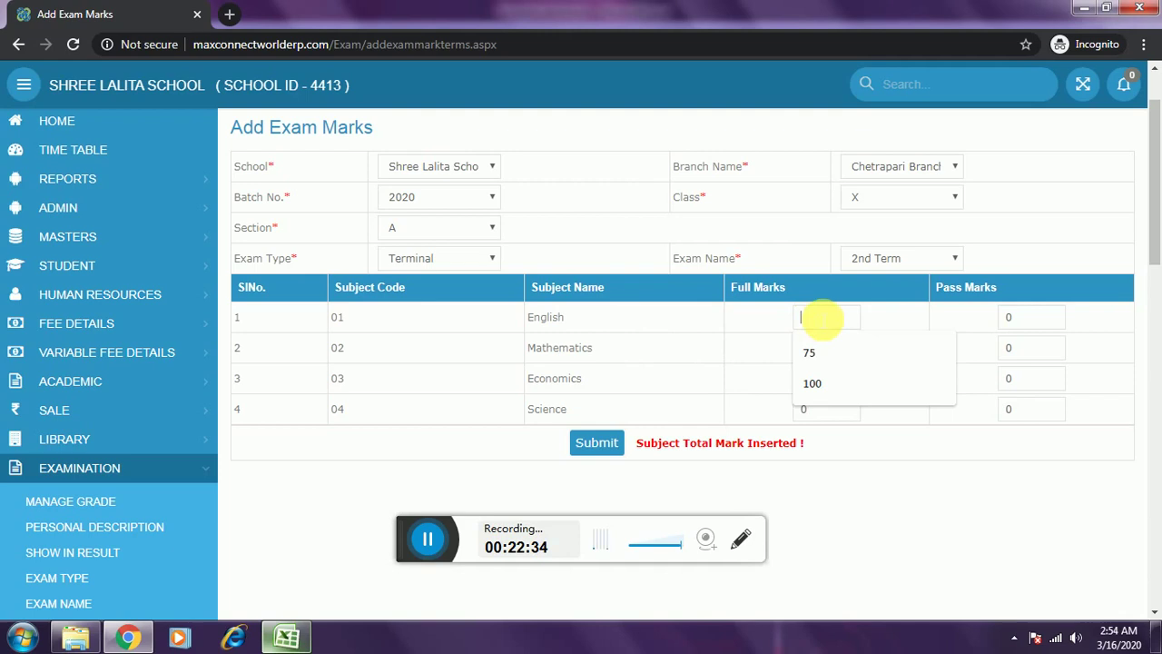
pyautogui.click(819, 381)
pyautogui.click(826, 354)
pyautogui.click(827, 413)
pyautogui.click(828, 380)
pyautogui.click(829, 443)
pyautogui.click(828, 411)
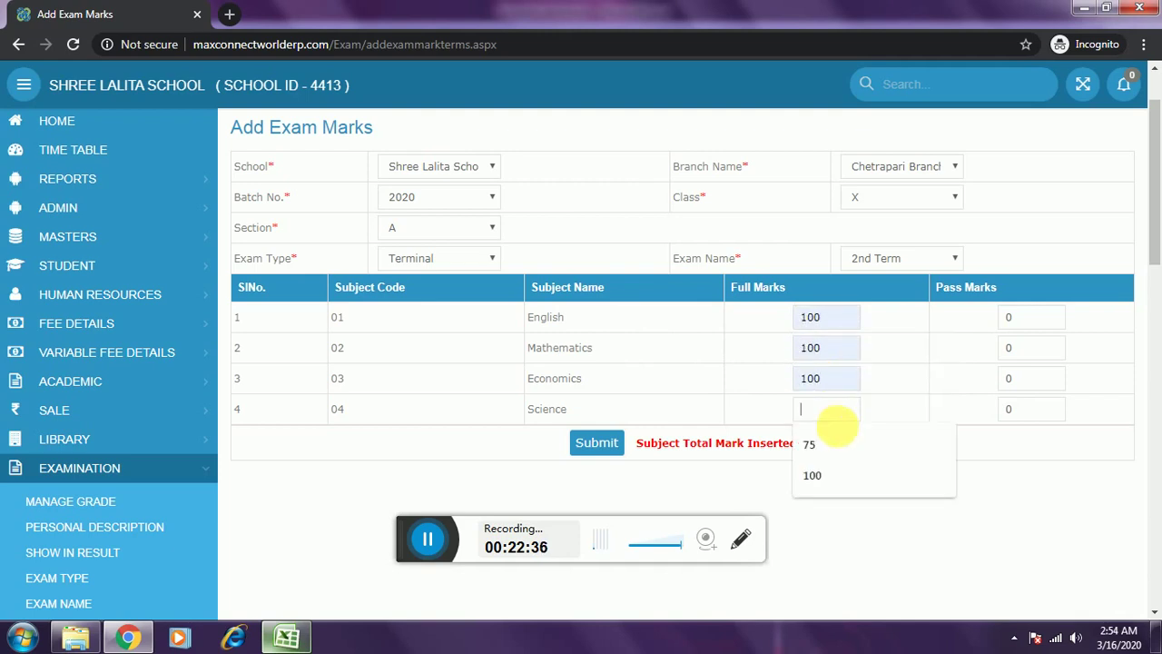
pyautogui.click(849, 470)
# Set the 2nd Term pass marks to 40 for all four subjects and submit the marks.
pyautogui.click(1004, 317)
pyautogui.click(1011, 353)
pyautogui.click(1010, 348)
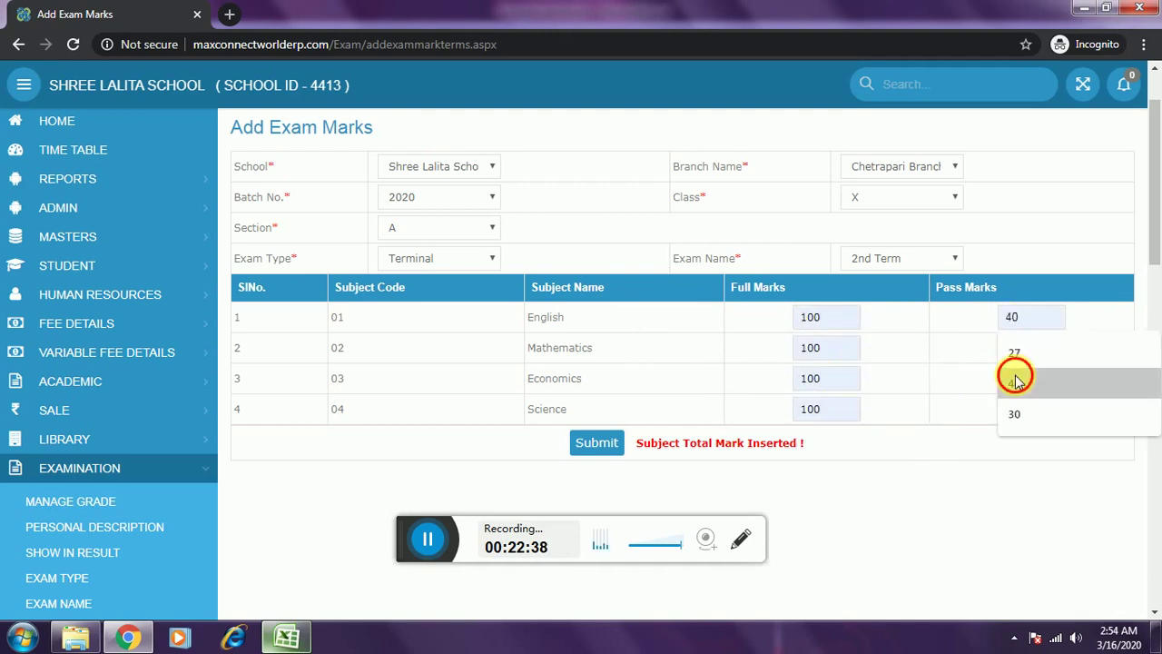
pyautogui.click(1015, 384)
pyautogui.click(1024, 380)
pyautogui.click(1020, 409)
pyautogui.click(1026, 411)
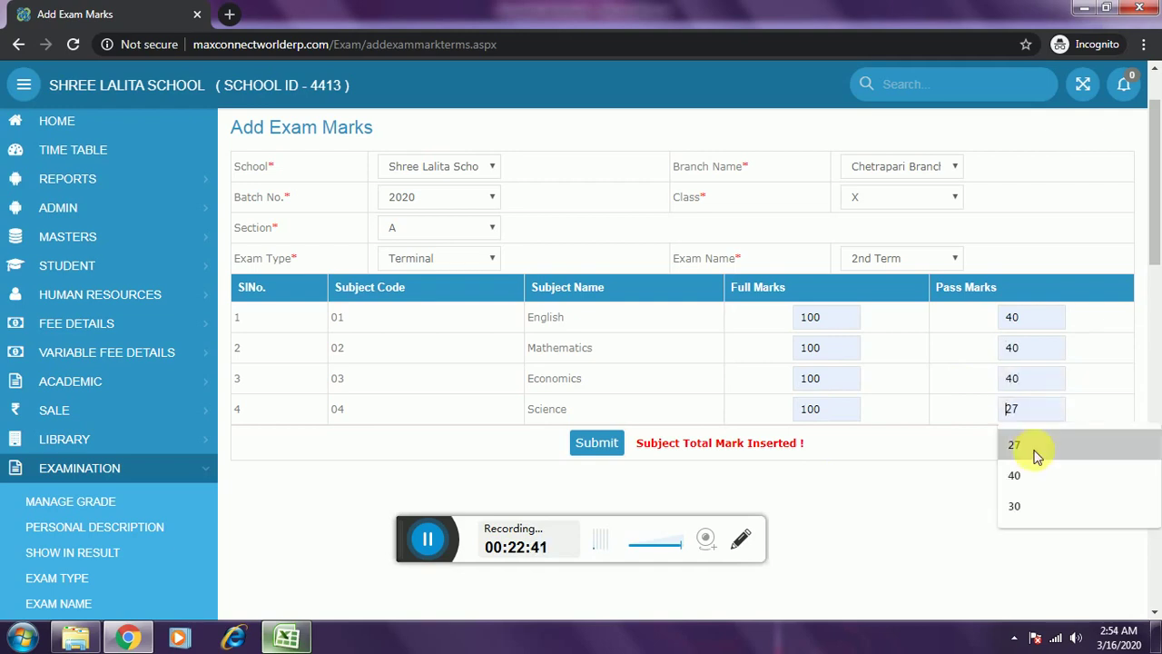
pyautogui.click(1026, 473)
pyautogui.click(611, 452)
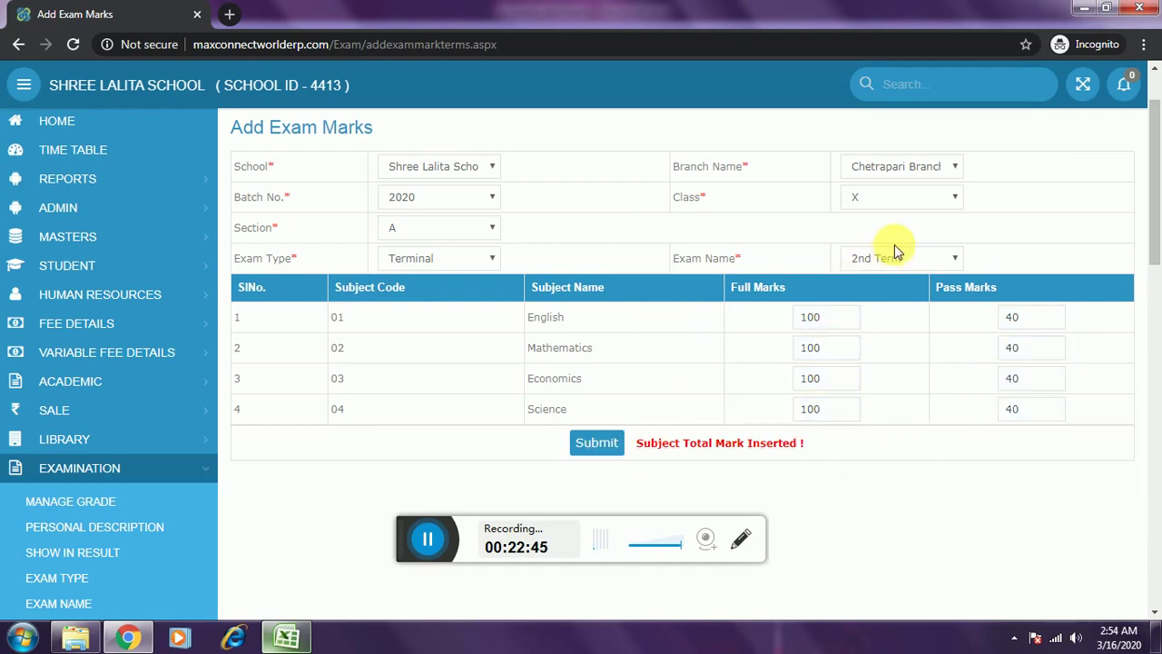
# Switch the exam name to 3rd Term and set the full marks to 100 for English, Mathematics, Economics and Science.
pyautogui.click(889, 319)
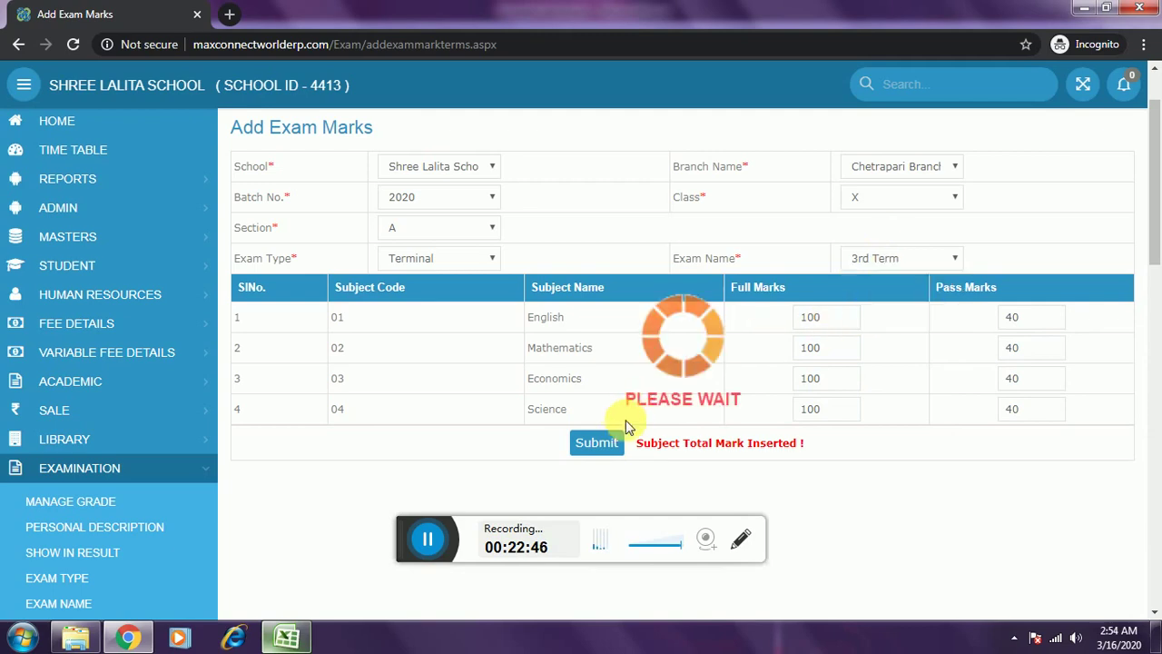
pyautogui.click(845, 316)
pyautogui.click(831, 380)
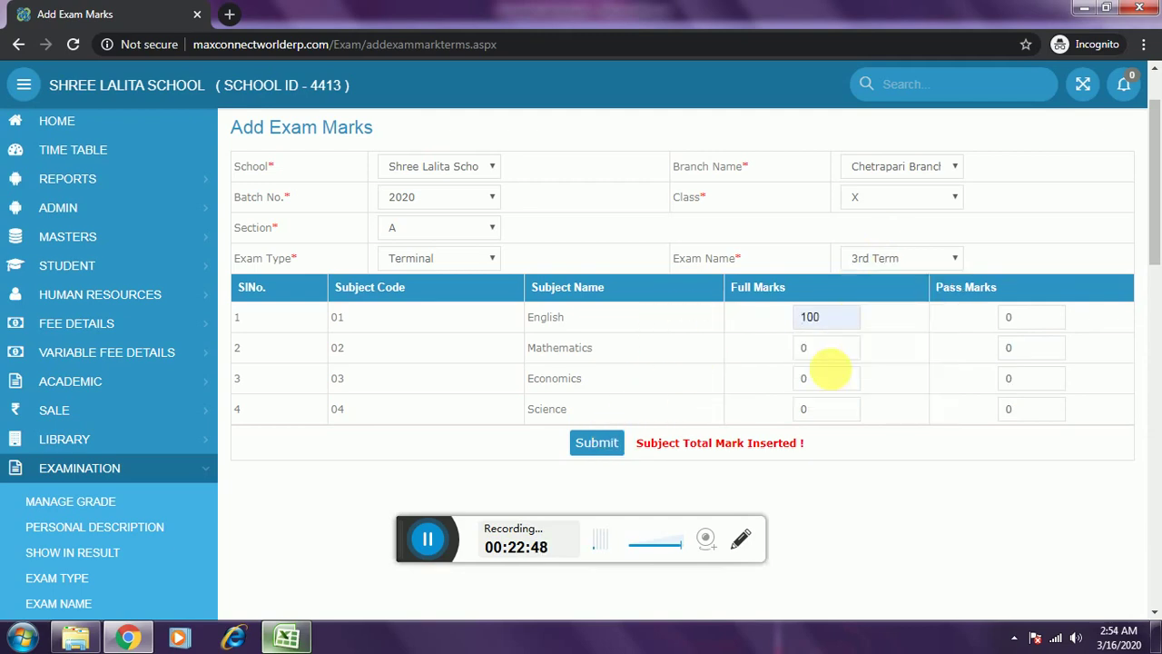
pyautogui.click(827, 348)
pyautogui.click(833, 385)
pyautogui.click(836, 400)
pyautogui.click(833, 385)
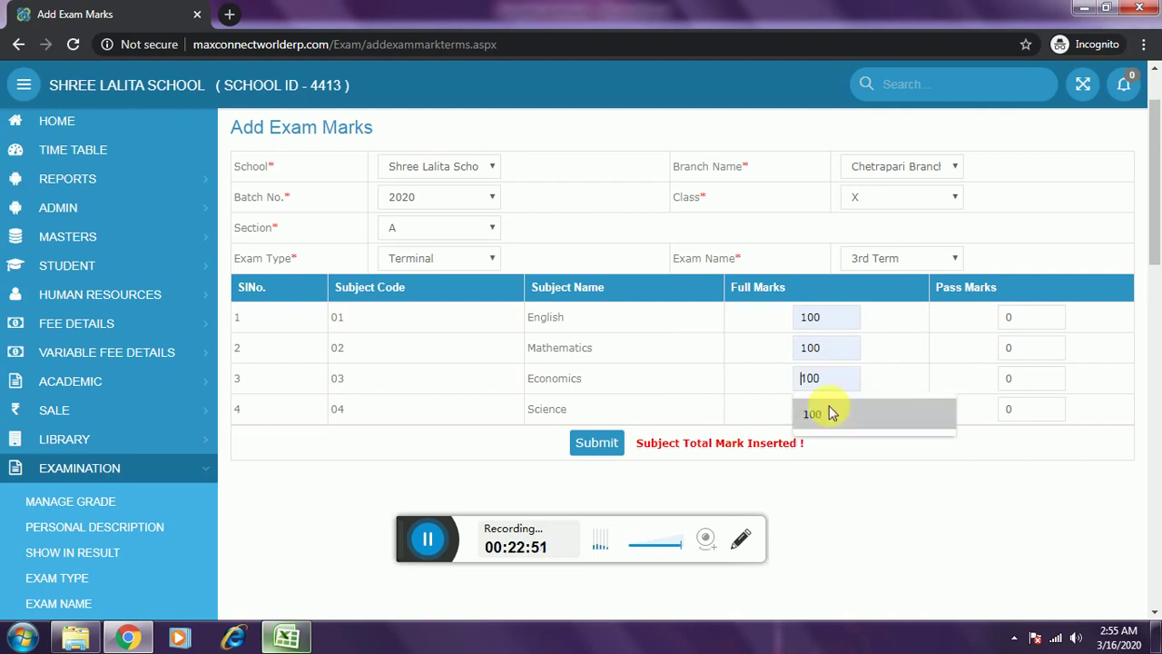
pyautogui.click(830, 408)
pyautogui.click(832, 413)
pyautogui.click(835, 471)
# Set the 3rd Term pass marks to 40 for all four subjects and submit the marks.
pyautogui.click(1040, 315)
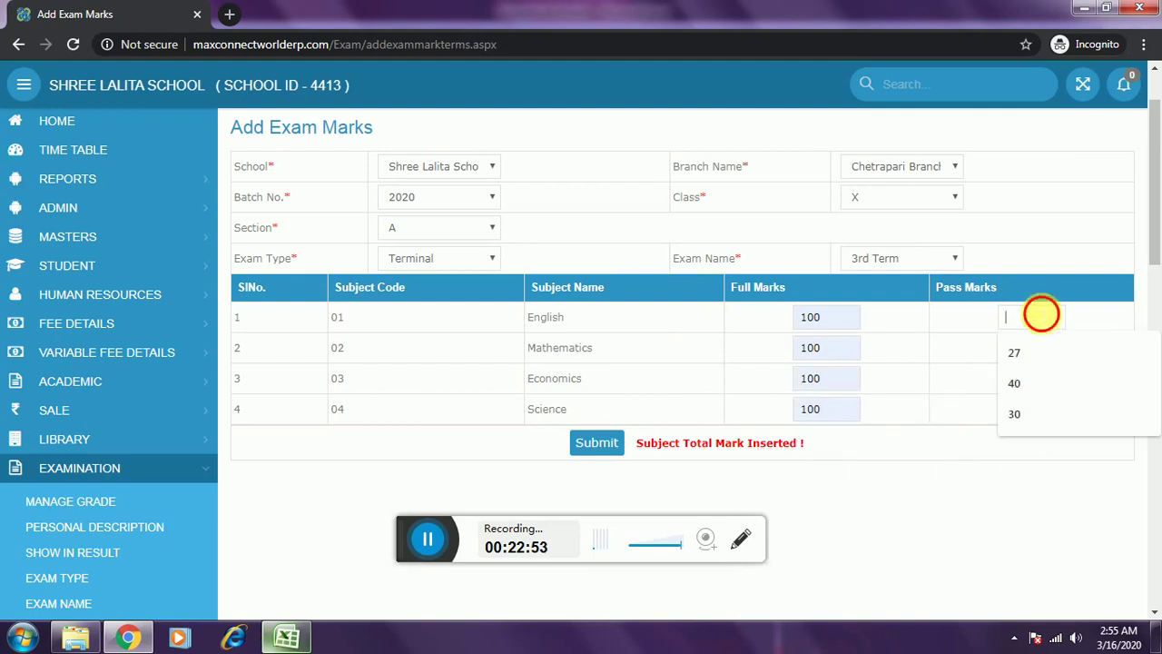
pyautogui.click(1017, 383)
pyautogui.click(1019, 350)
pyautogui.click(1014, 383)
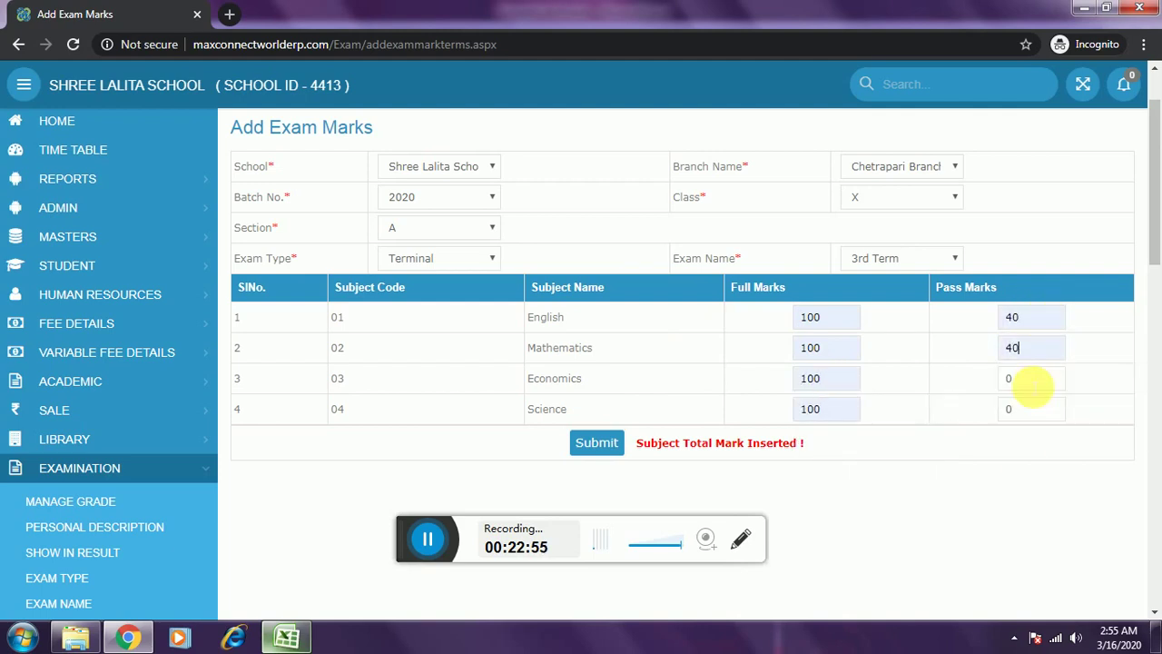
pyautogui.click(1030, 378)
pyautogui.click(1021, 414)
pyautogui.click(1026, 409)
pyautogui.click(1032, 476)
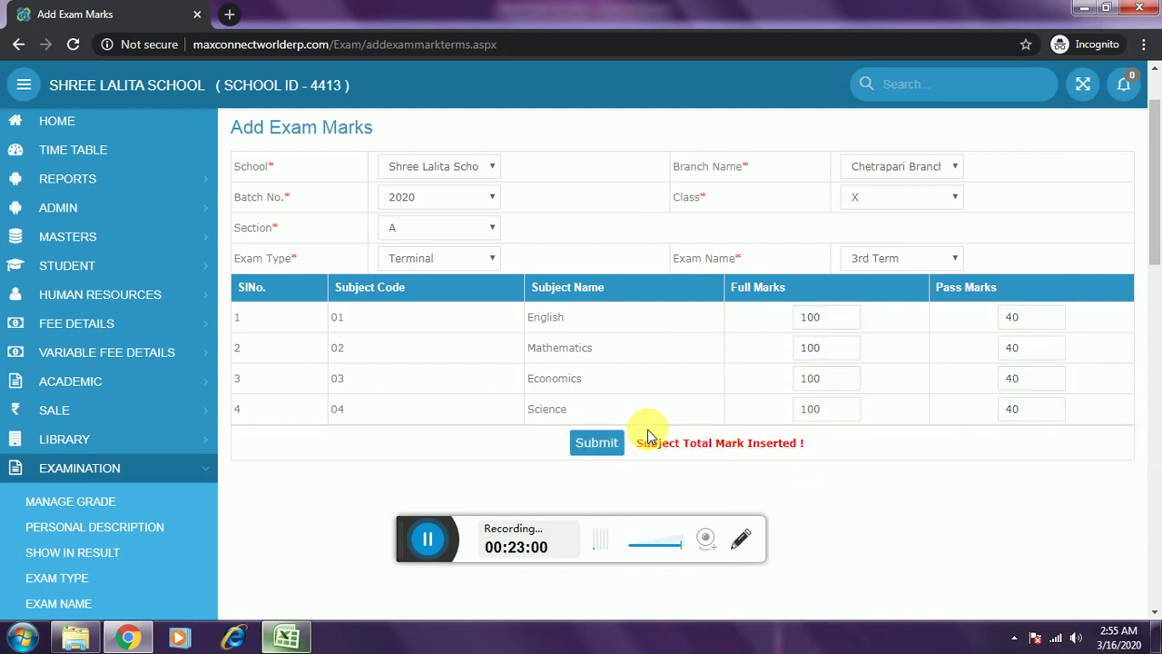
# Open the form for adding term exam attendance to view its working days and present days fields.
pyautogui.scroll(-1, 604, 445)
pyautogui.scroll(-3, 244, 342)
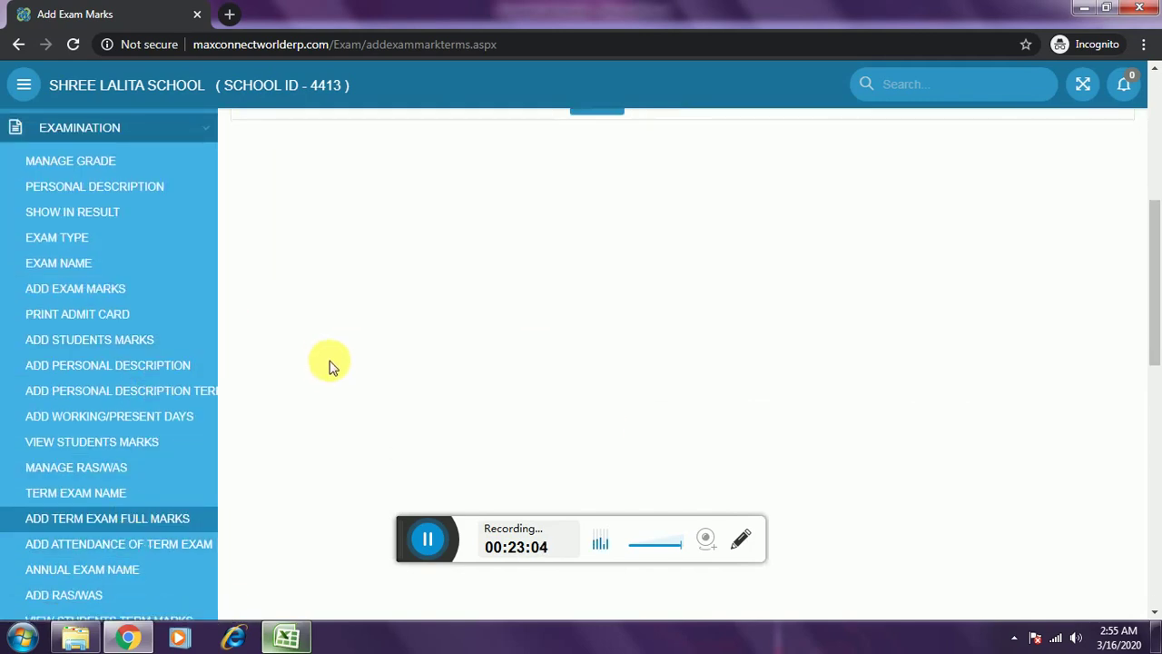
pyautogui.scroll(3, 330, 365)
pyautogui.scroll(-4, 333, 397)
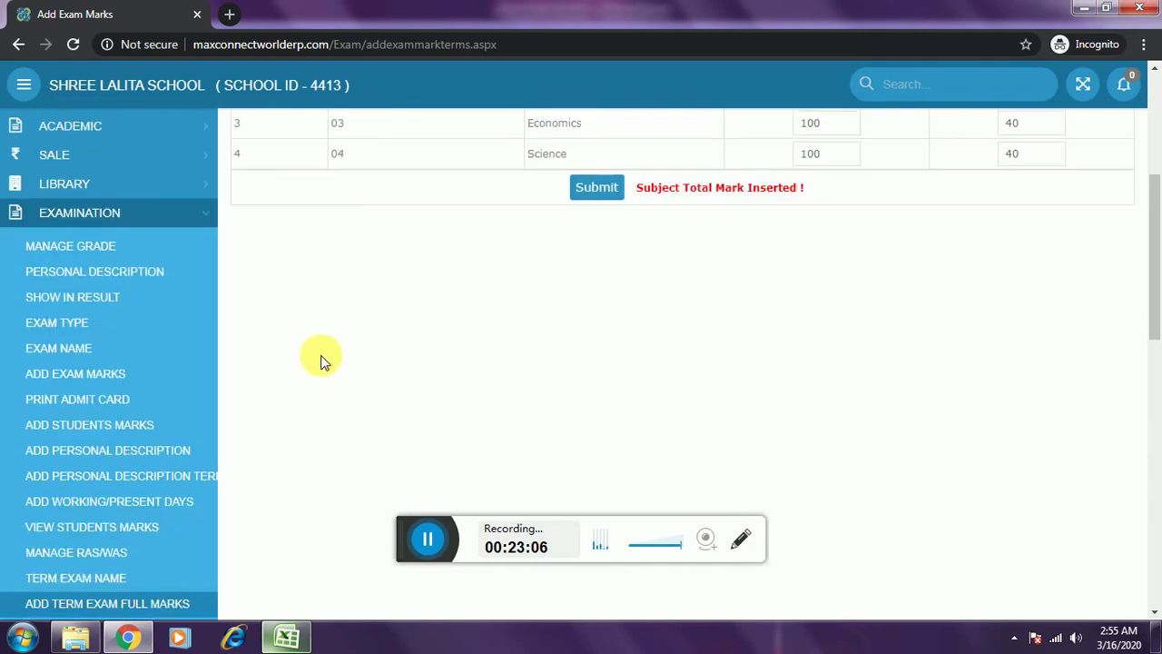
pyautogui.click(137, 458)
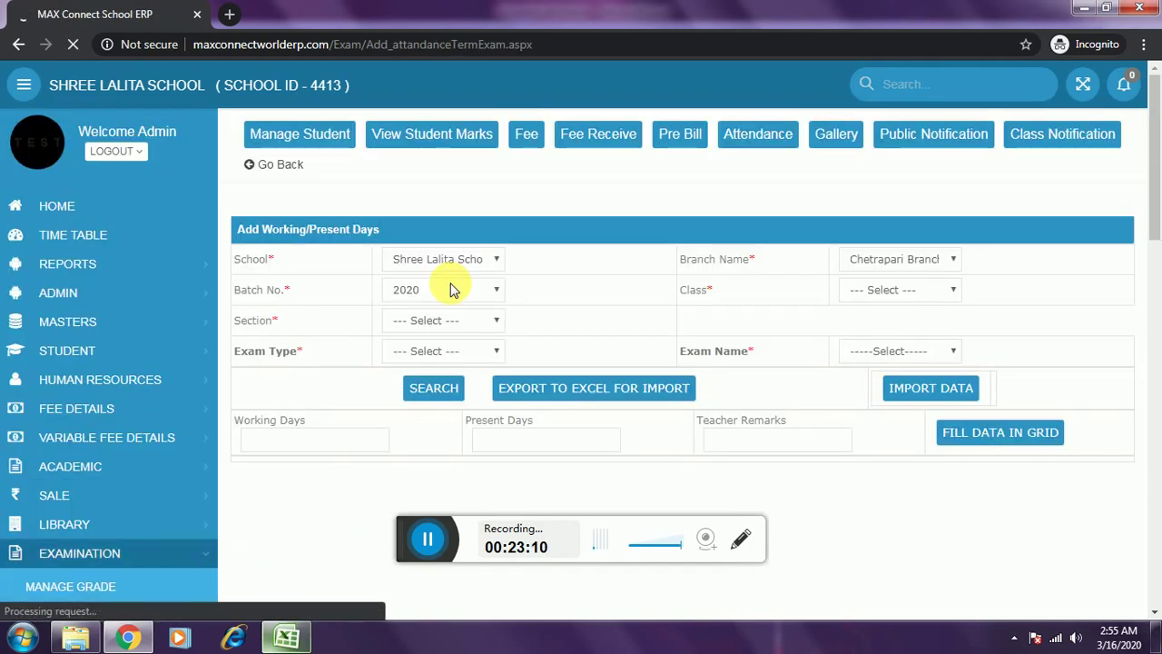
# Open the annual exam name page and review the terminal exams already defined for class X.
pyautogui.scroll(-4, 30, 394)
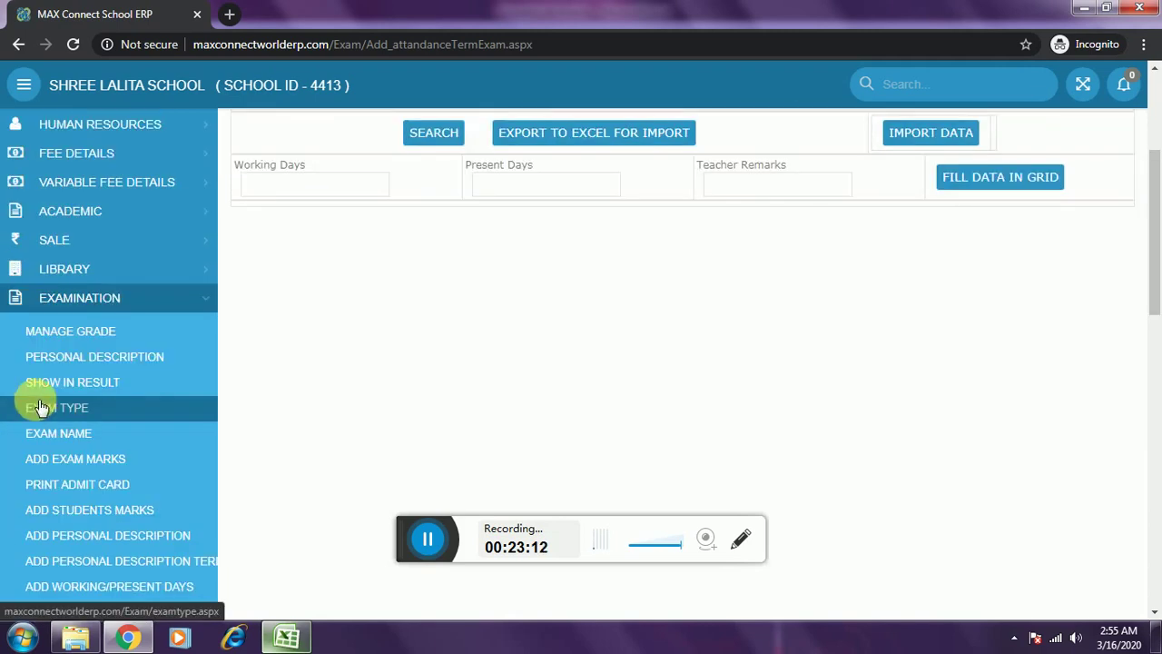
pyautogui.scroll(-2, 90, 441)
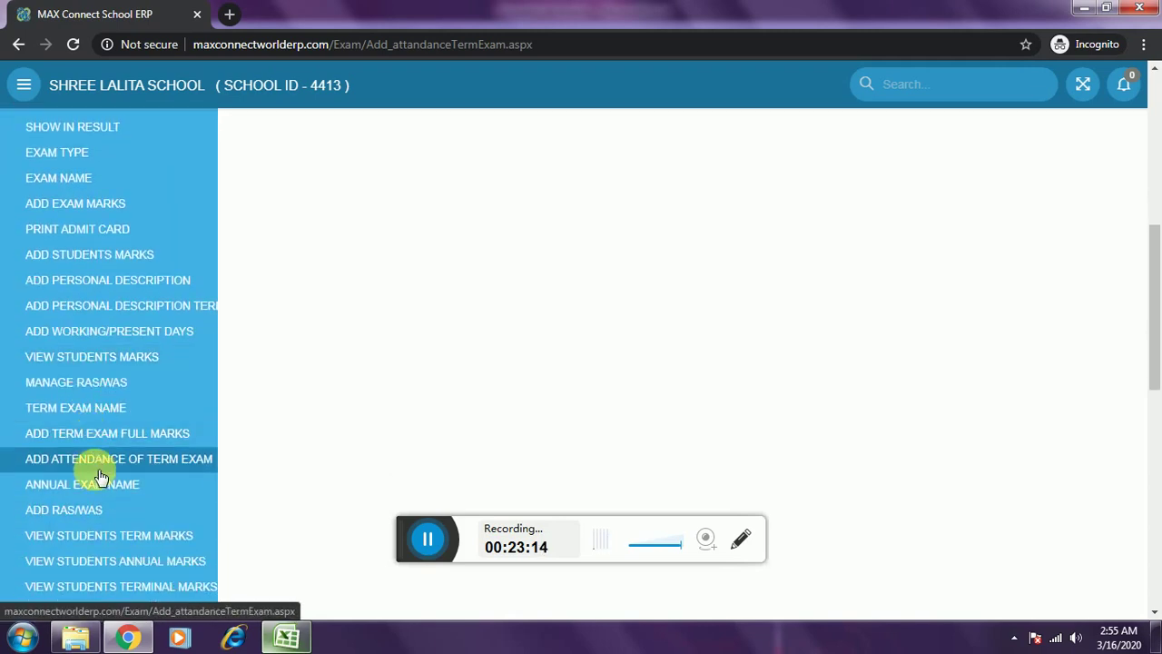
pyautogui.click(112, 458)
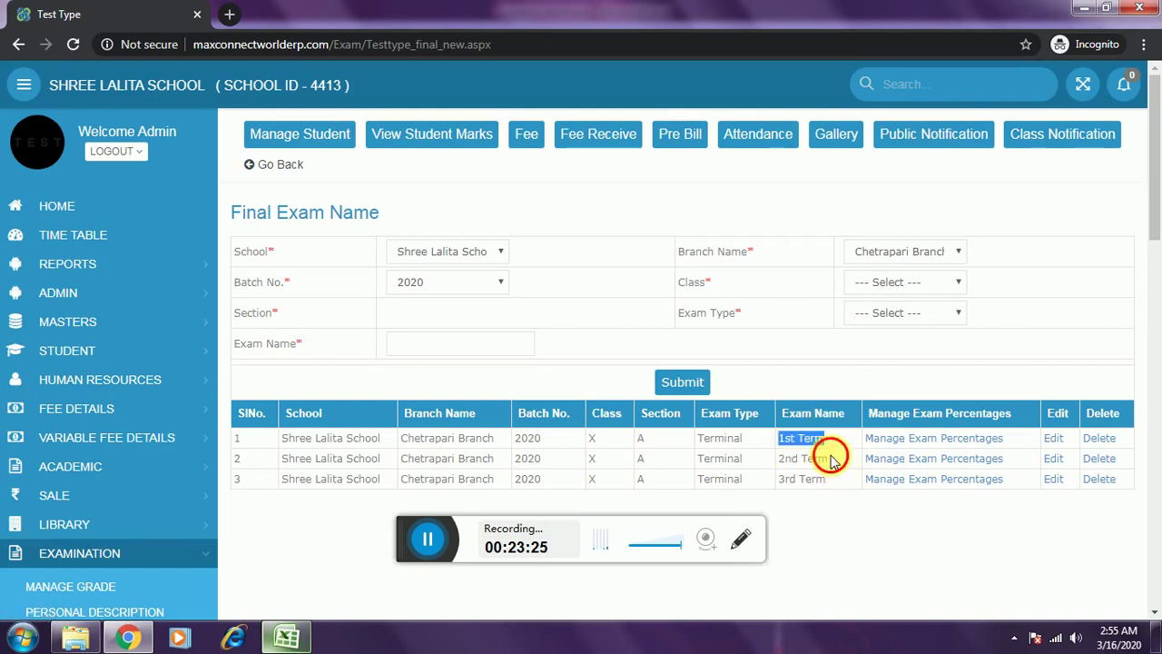
pyautogui.moveTo(831, 484); pyautogui.dragTo(792, 493)
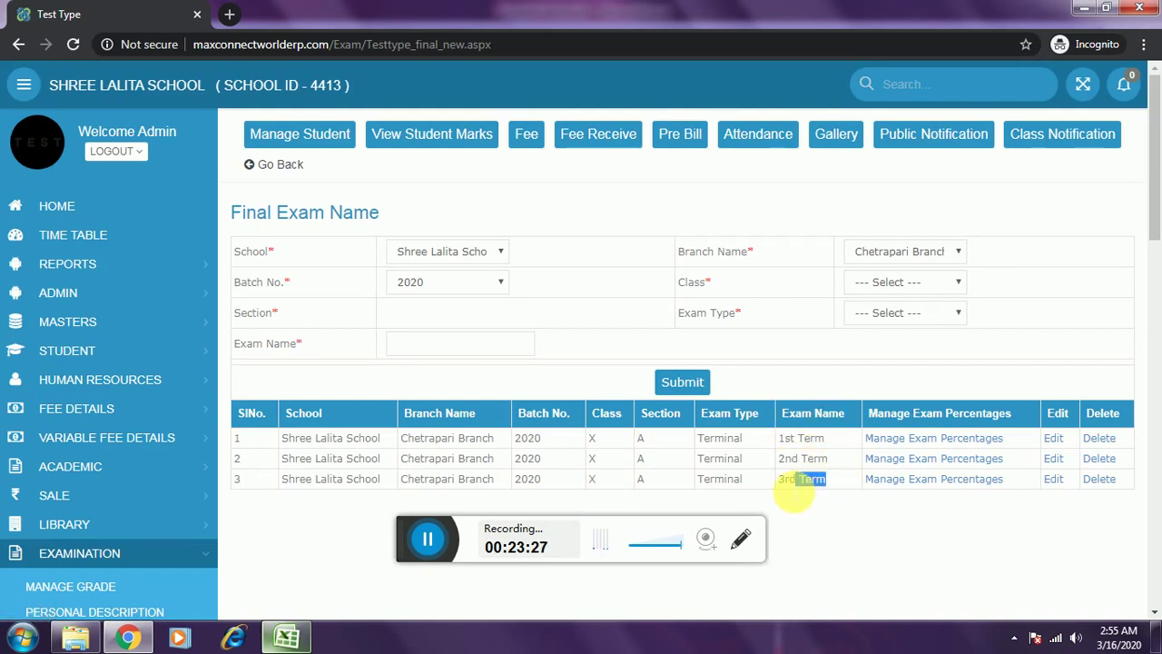
# Set the final exam's class to X, section to A and exam type to Terminal.
pyautogui.click(903, 288)
pyautogui.click(885, 439)
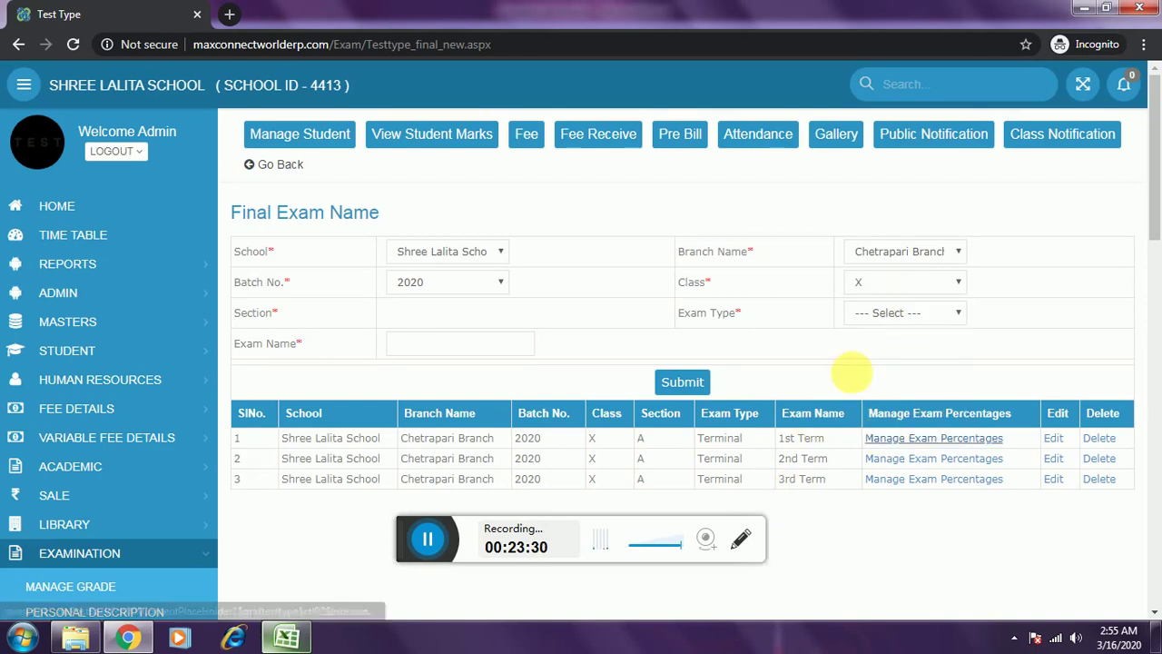
pyautogui.click(415, 314)
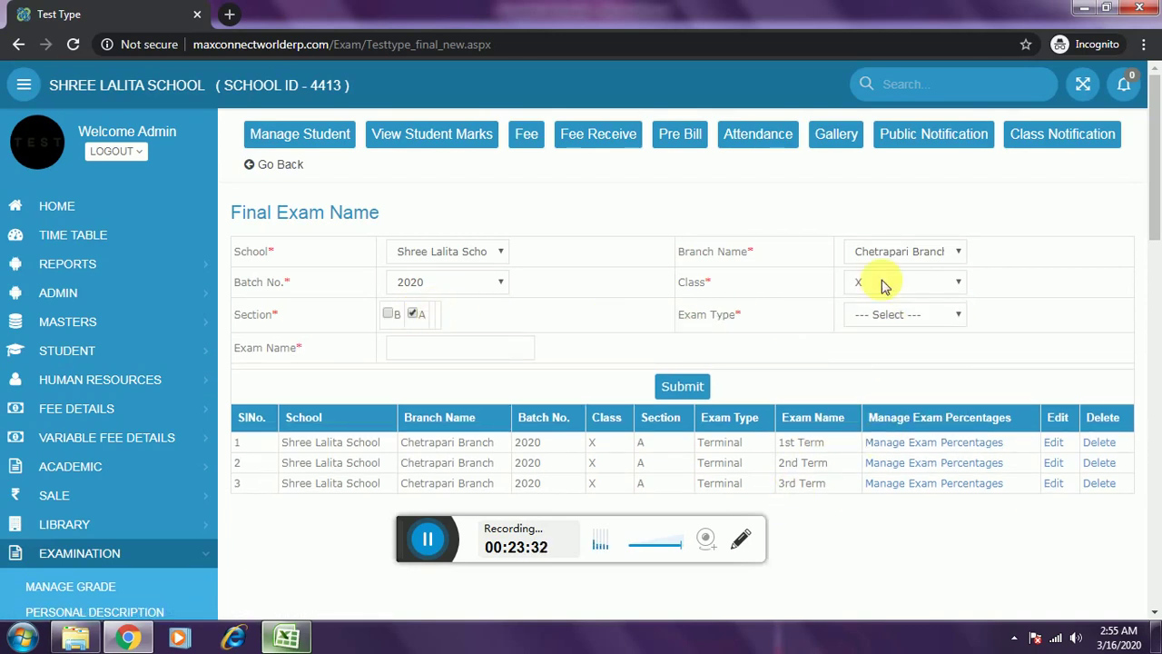
pyautogui.click(919, 315)
pyautogui.click(918, 350)
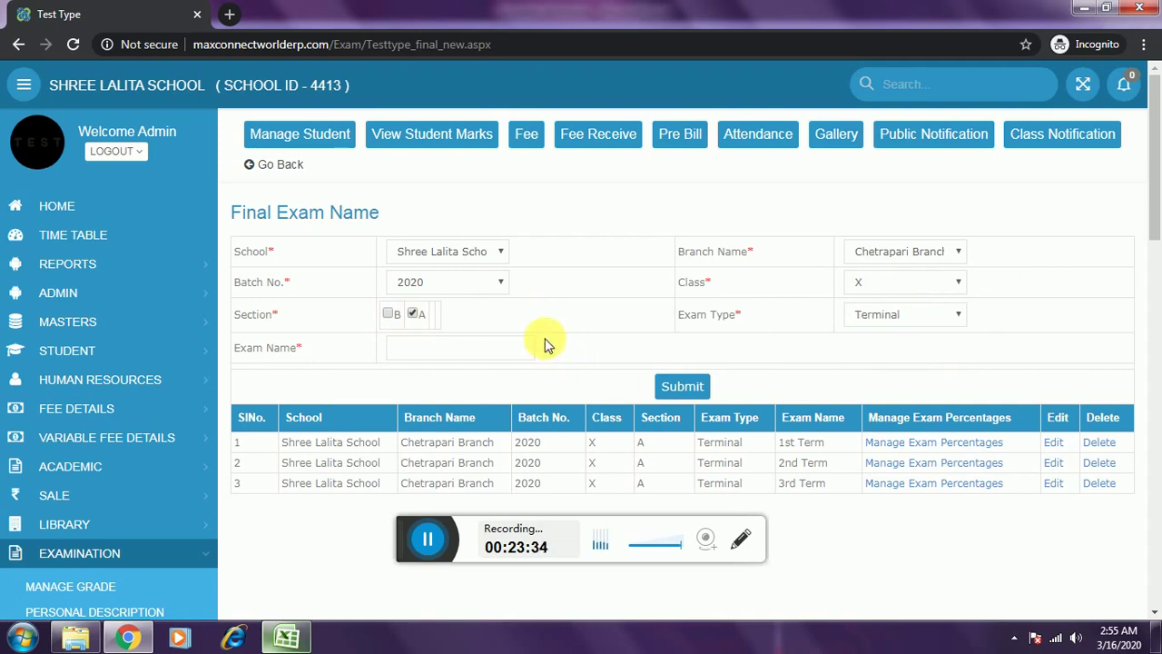
# Name the final exam Annual Exam and submit it.
pyautogui.click(508, 350)
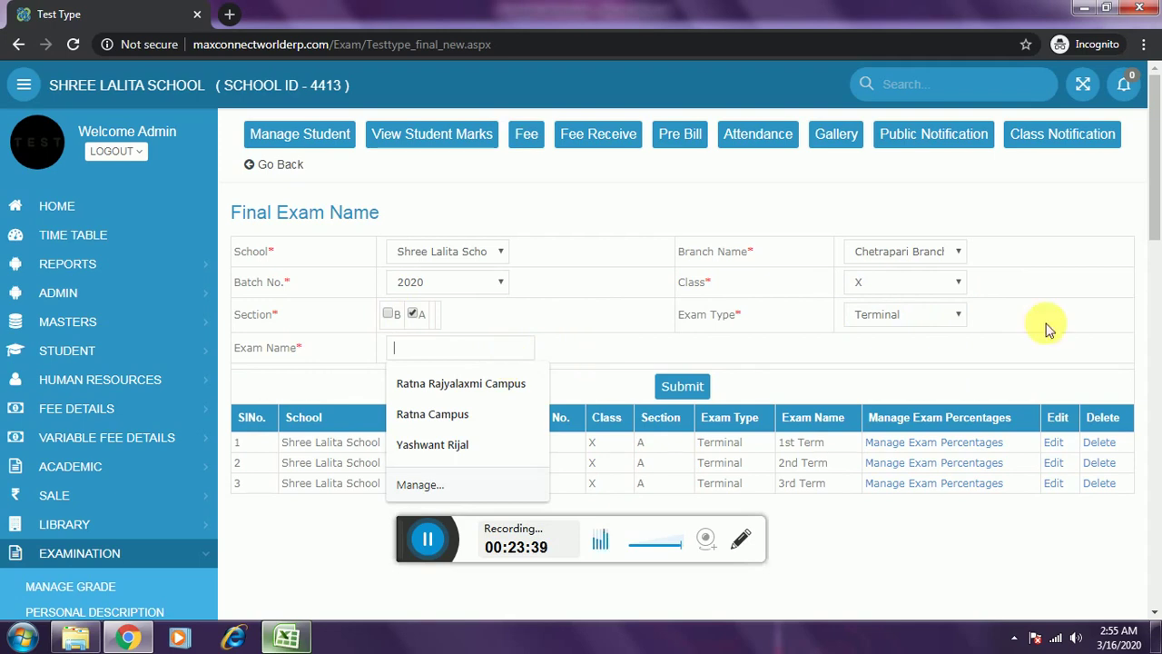
pyautogui.moveTo(835, 489); pyautogui.dragTo(788, 496)
pyautogui.click(796, 506)
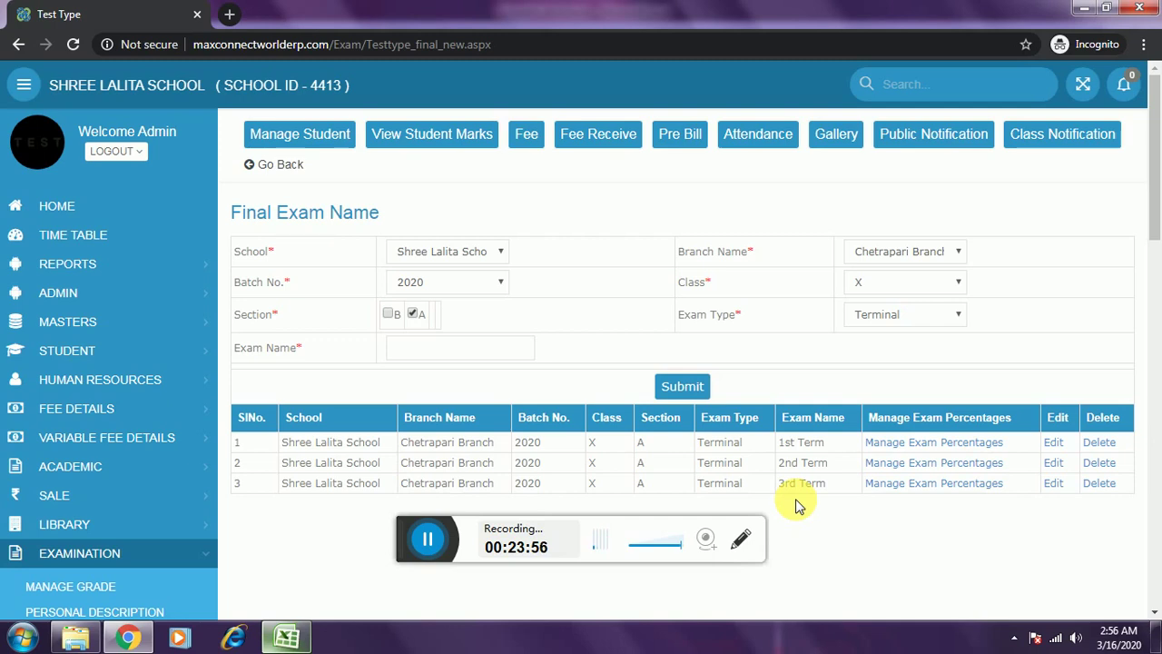
pyautogui.moveTo(825, 482); pyautogui.dragTo(777, 491)
pyautogui.click(791, 499)
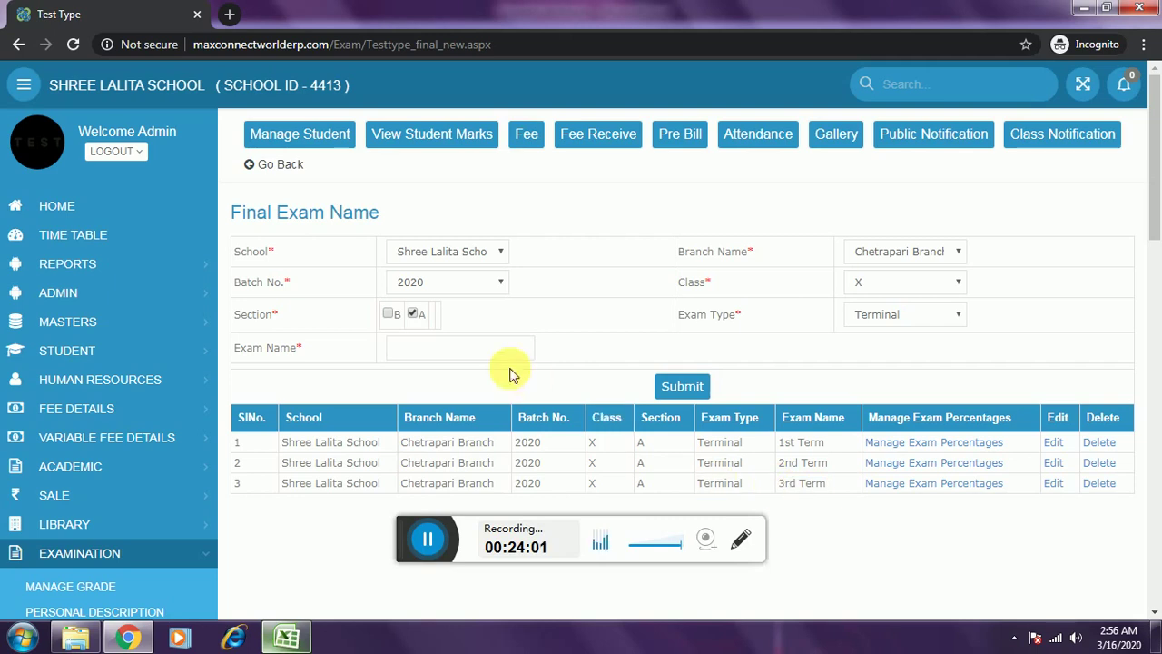
pyautogui.click(465, 350)
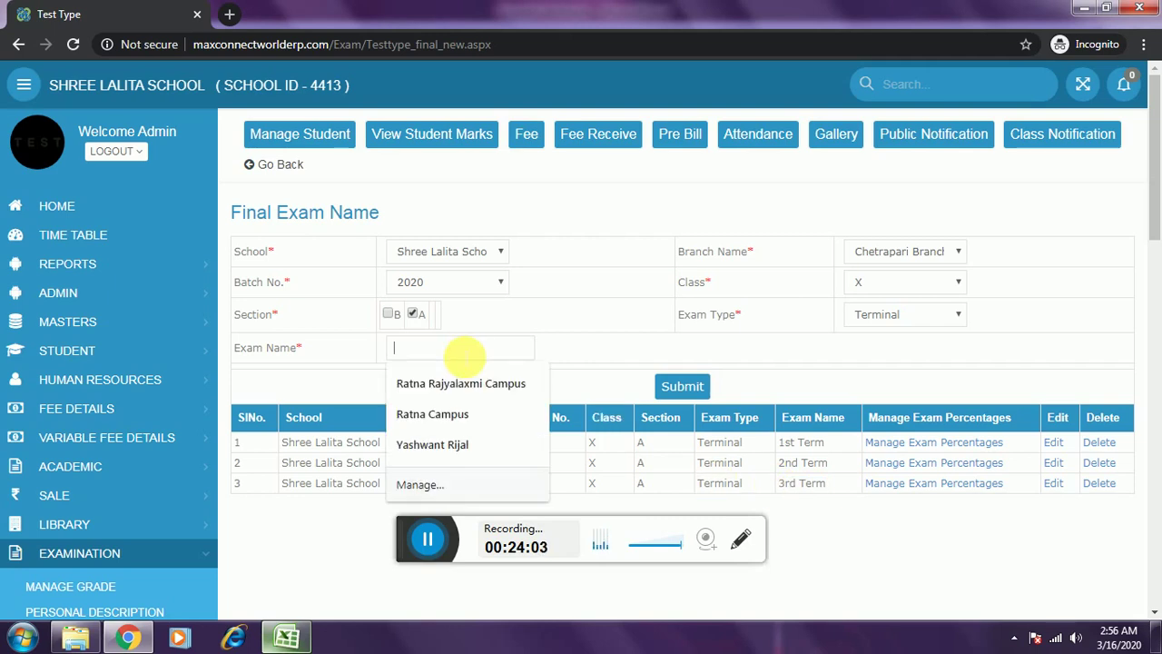
pyautogui.write('Annual Exam')
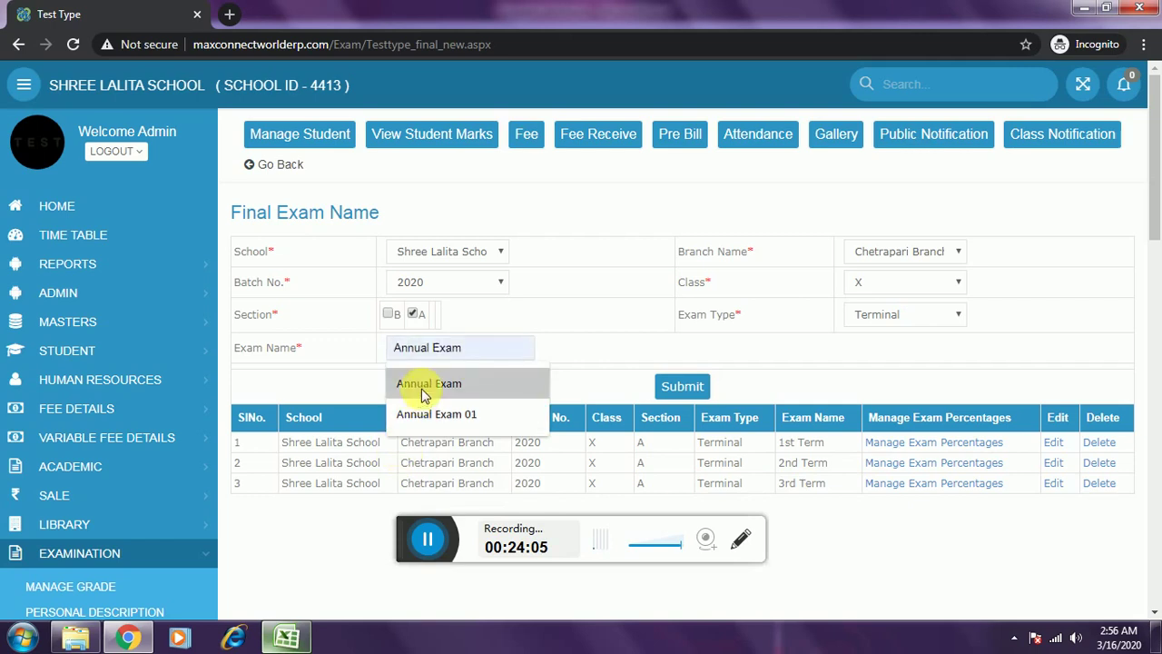
pyautogui.click(404, 385)
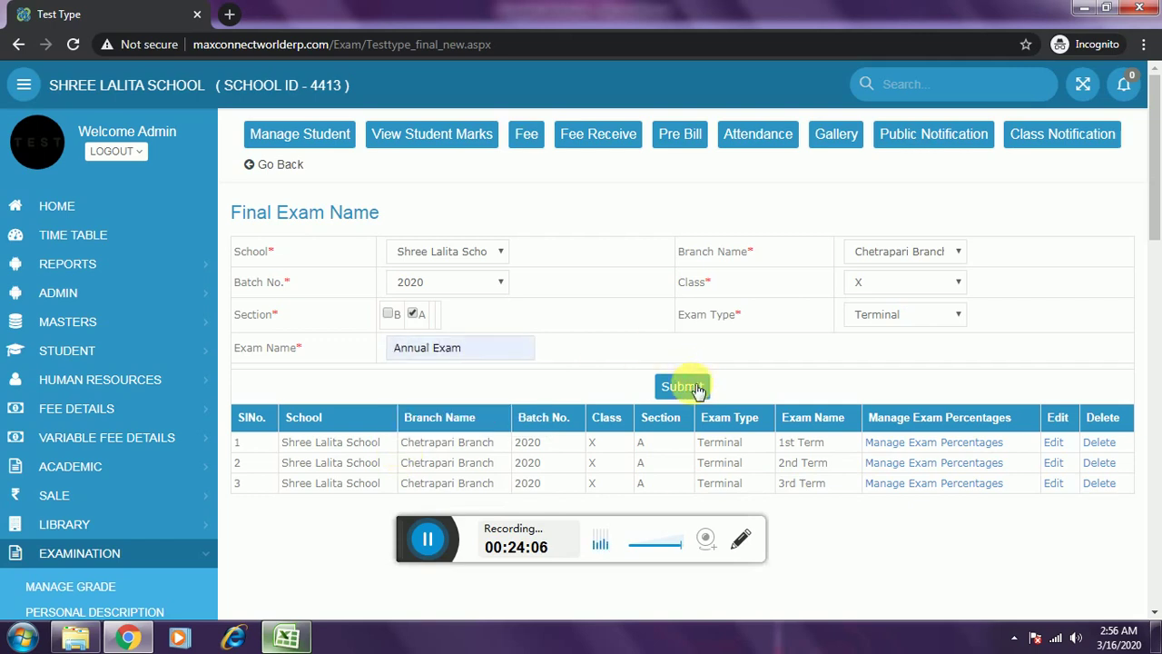
pyautogui.click(695, 389)
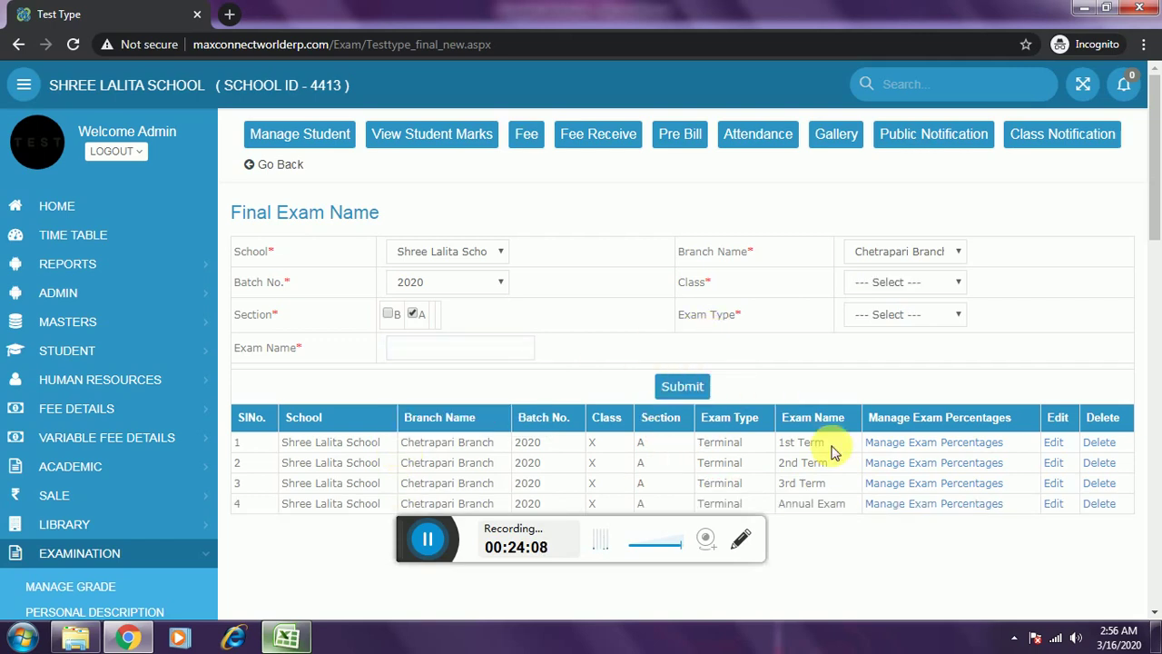
# Open the exam percentages of the Annual Exam and add the Terminal 1st Term at 20 percent.
pyautogui.scroll(-1, 770, 332)
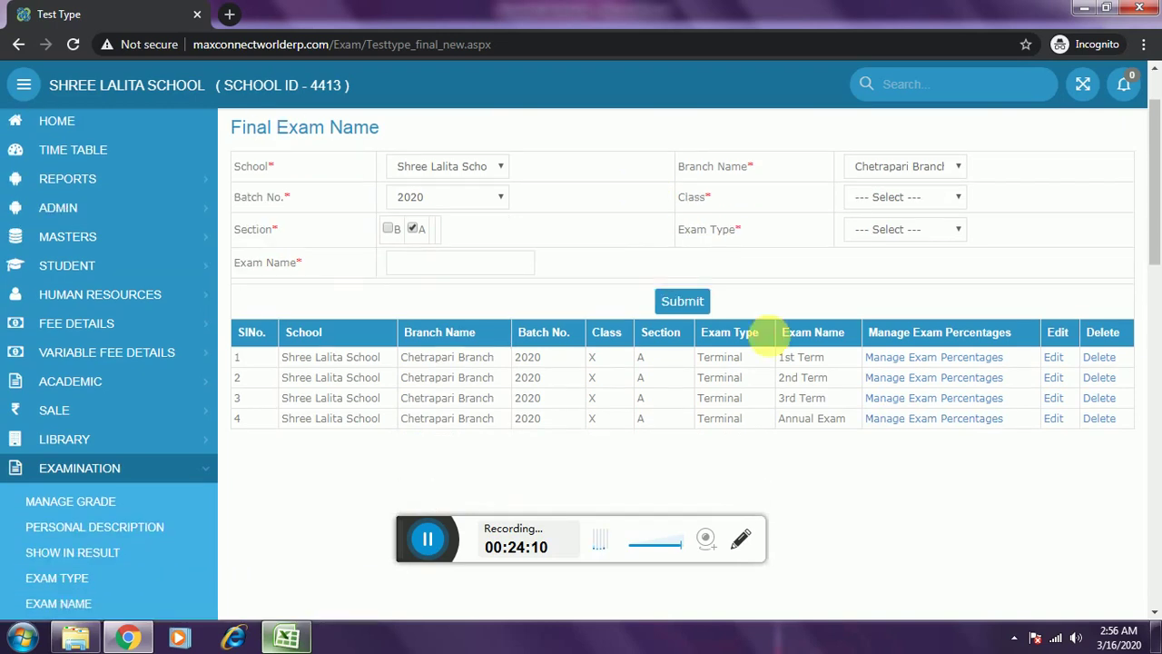
pyautogui.click(885, 423)
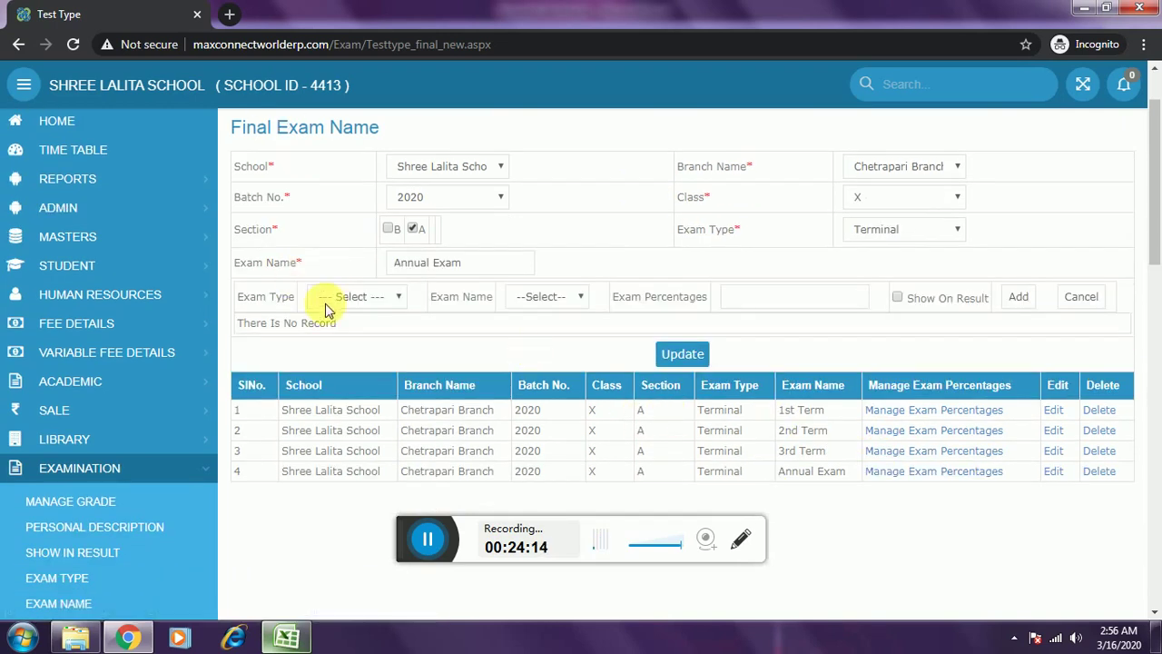
pyautogui.click(354, 300)
pyautogui.click(343, 328)
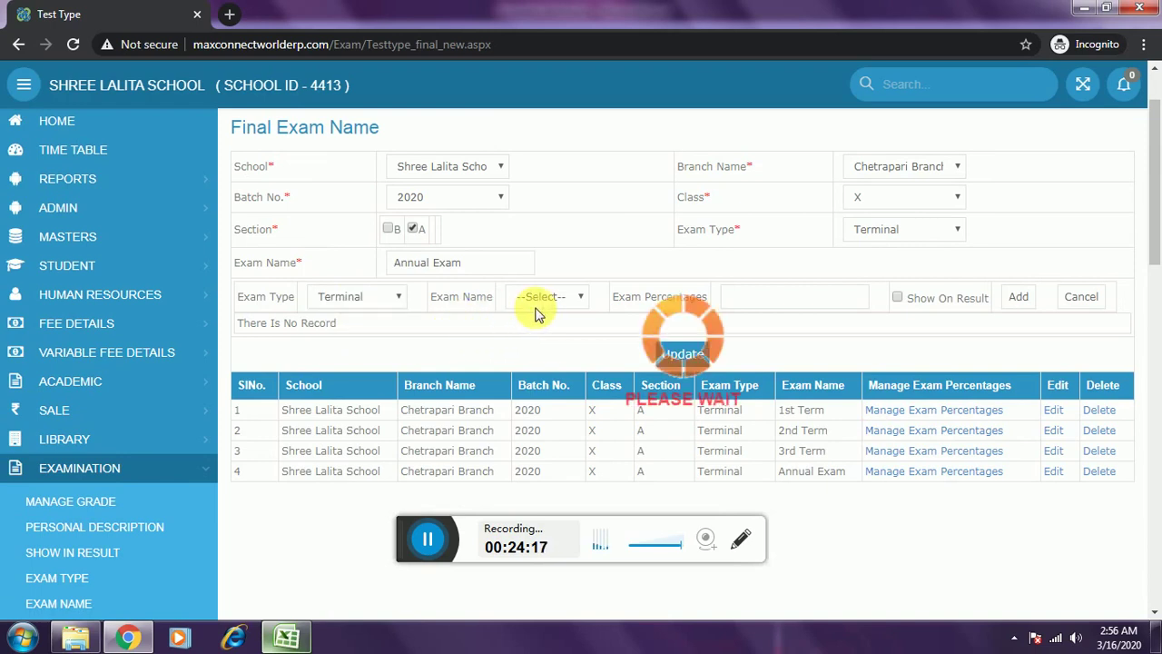
pyautogui.click(539, 303)
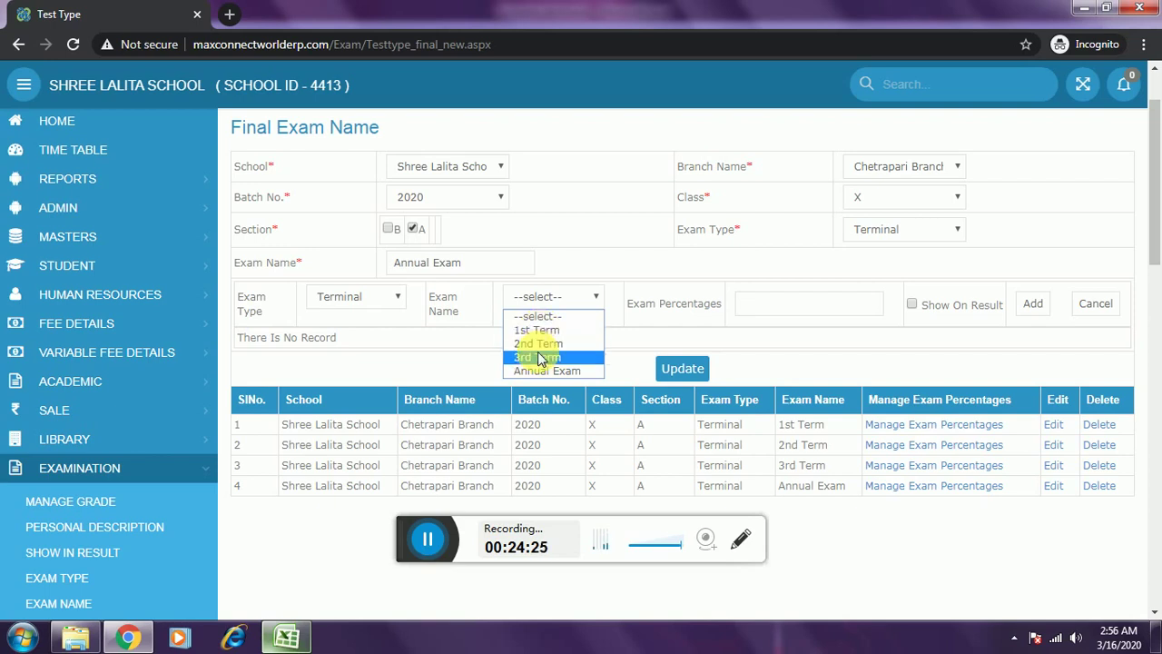
pyautogui.click(537, 329)
pyautogui.click(755, 303)
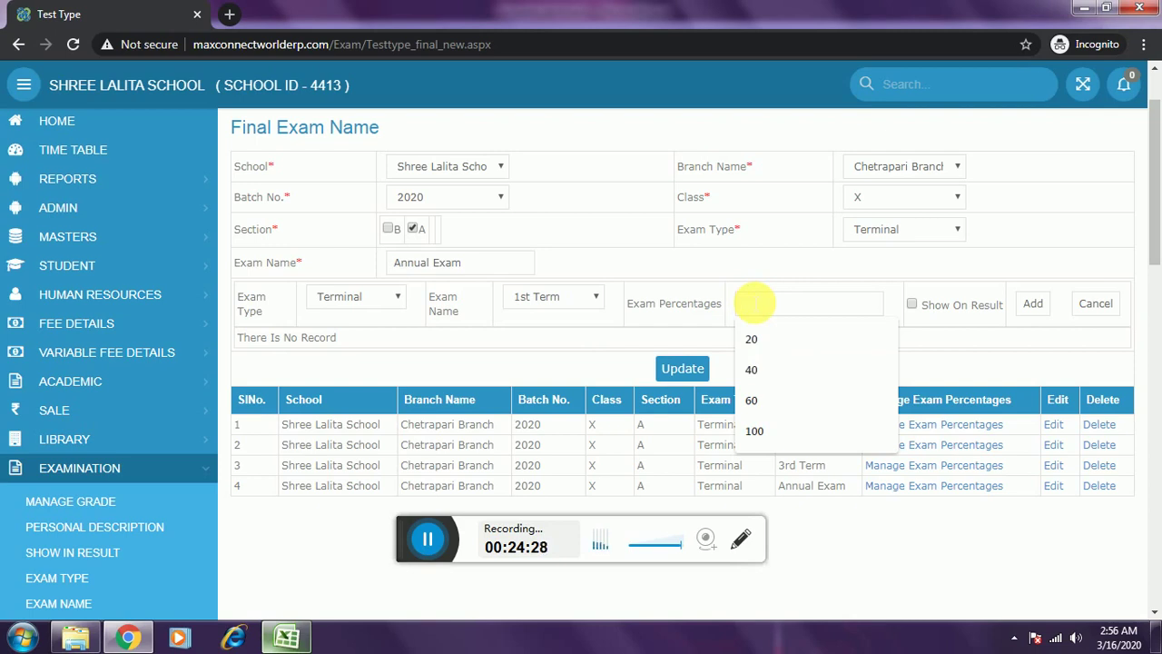
pyautogui.write('20')
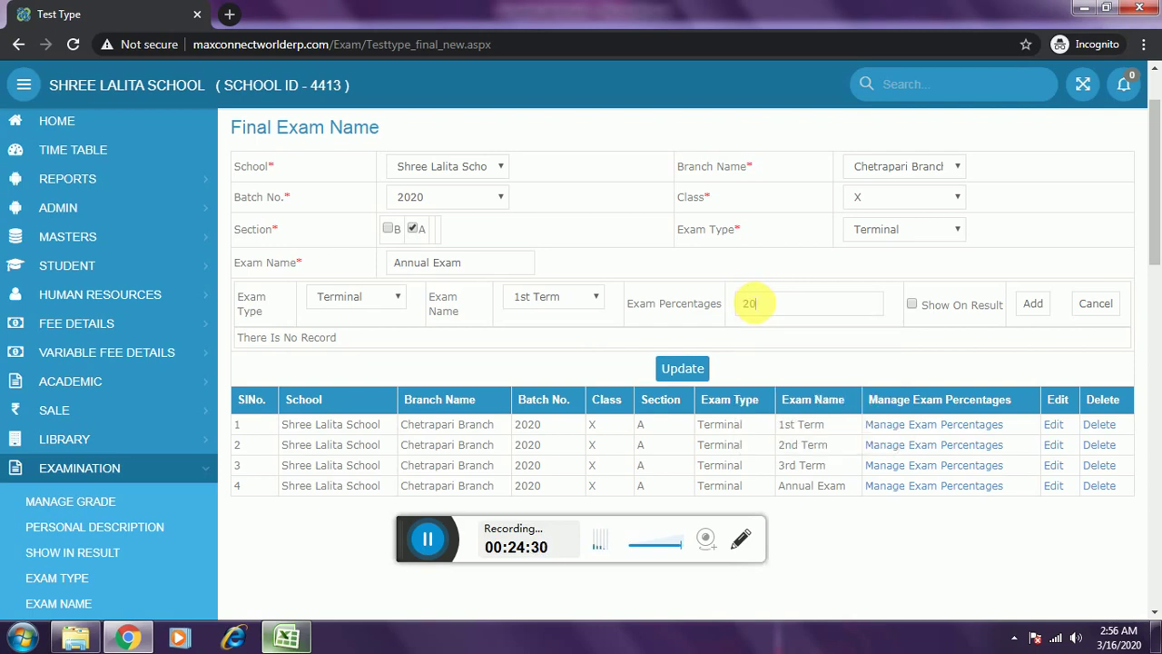
pyautogui.click(1032, 307)
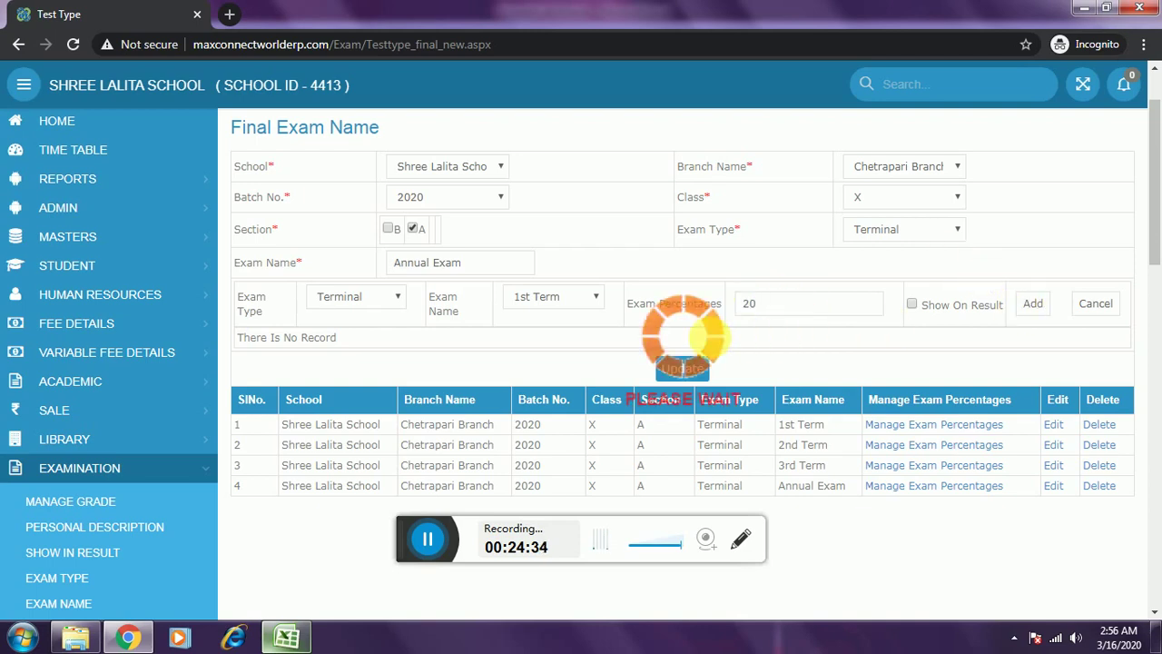
# Add the Terminal 2nd Term to the Annual Exam at 20 percent.
pyautogui.click(343, 300)
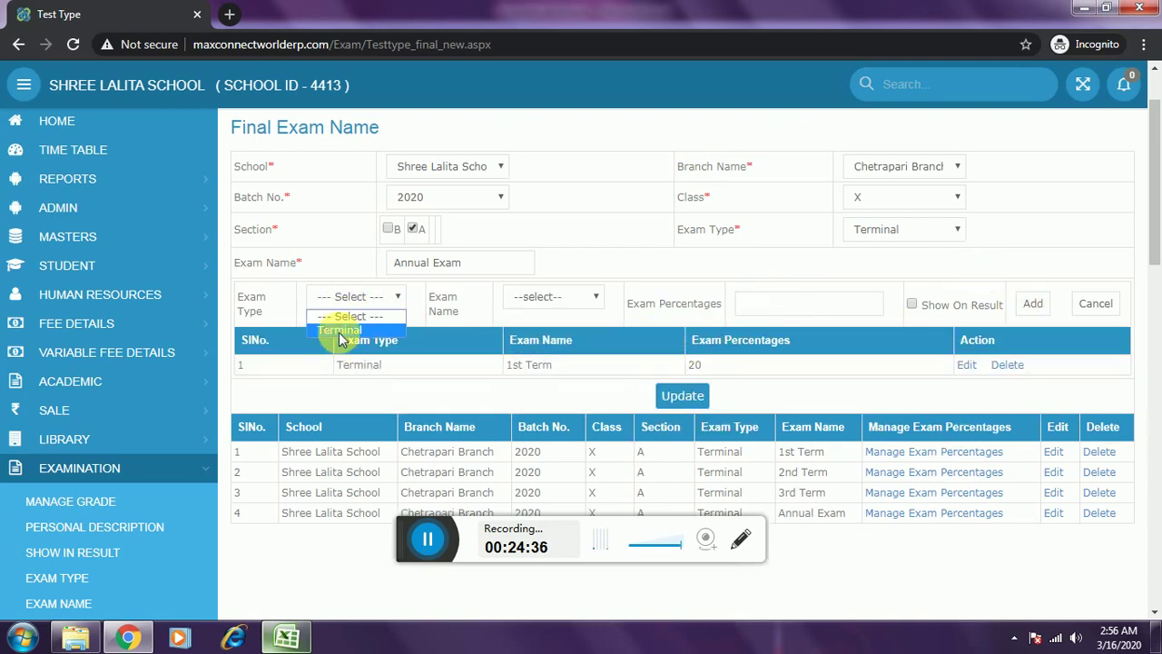
pyautogui.click(341, 331)
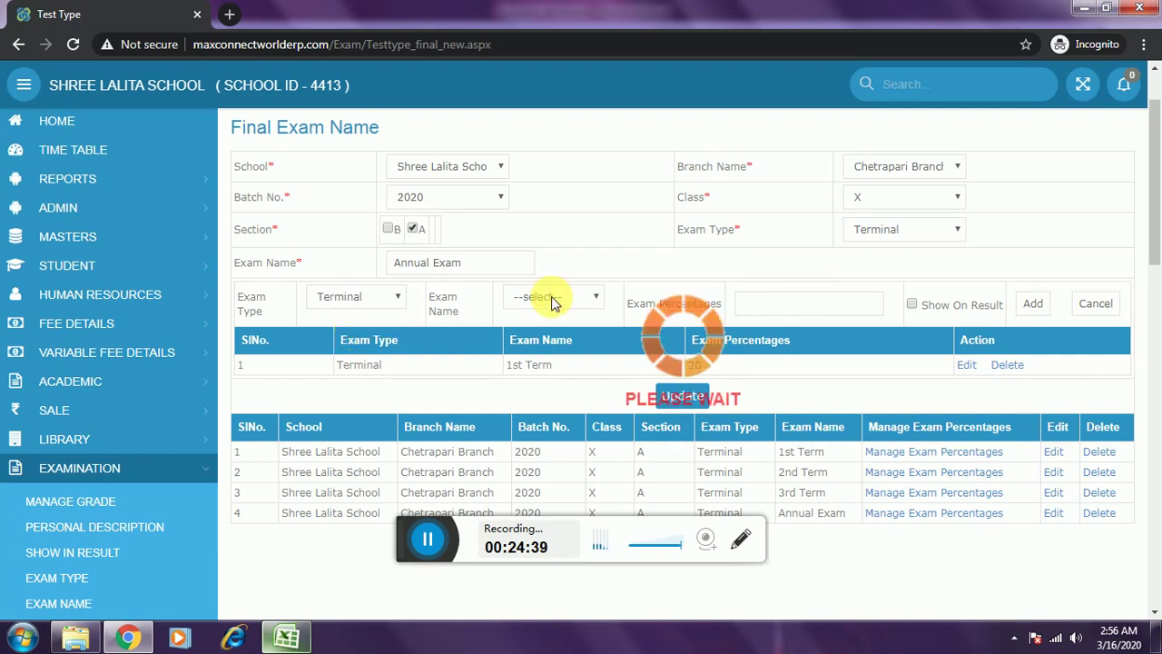
pyautogui.click(730, 135)
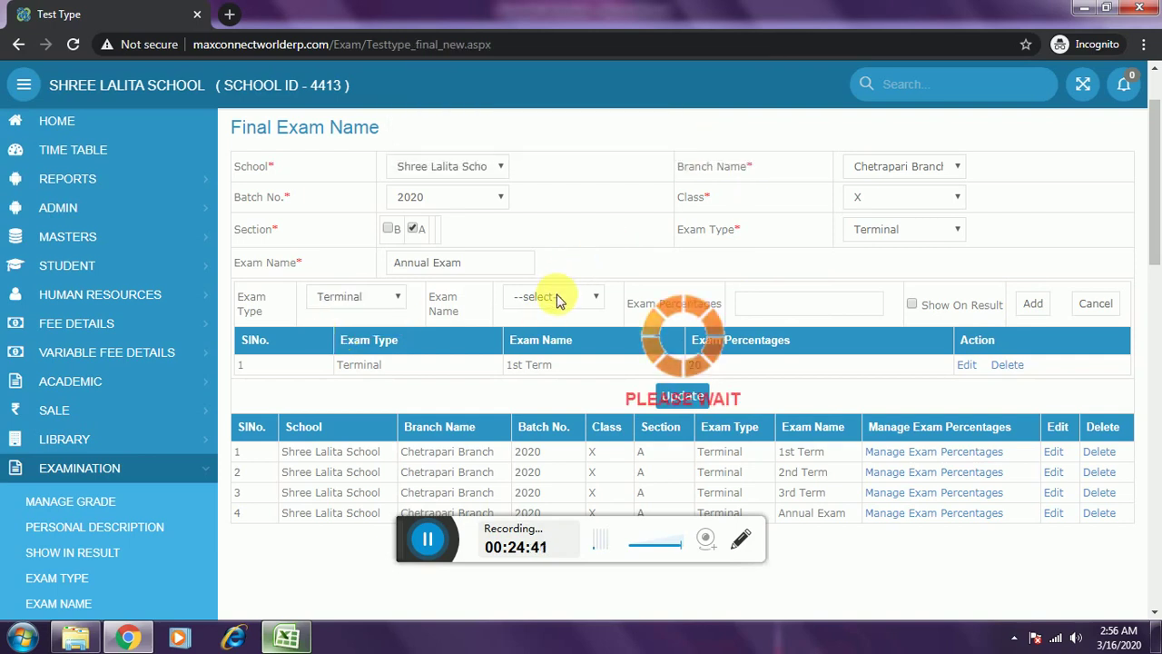
pyautogui.click(552, 298)
pyautogui.click(542, 345)
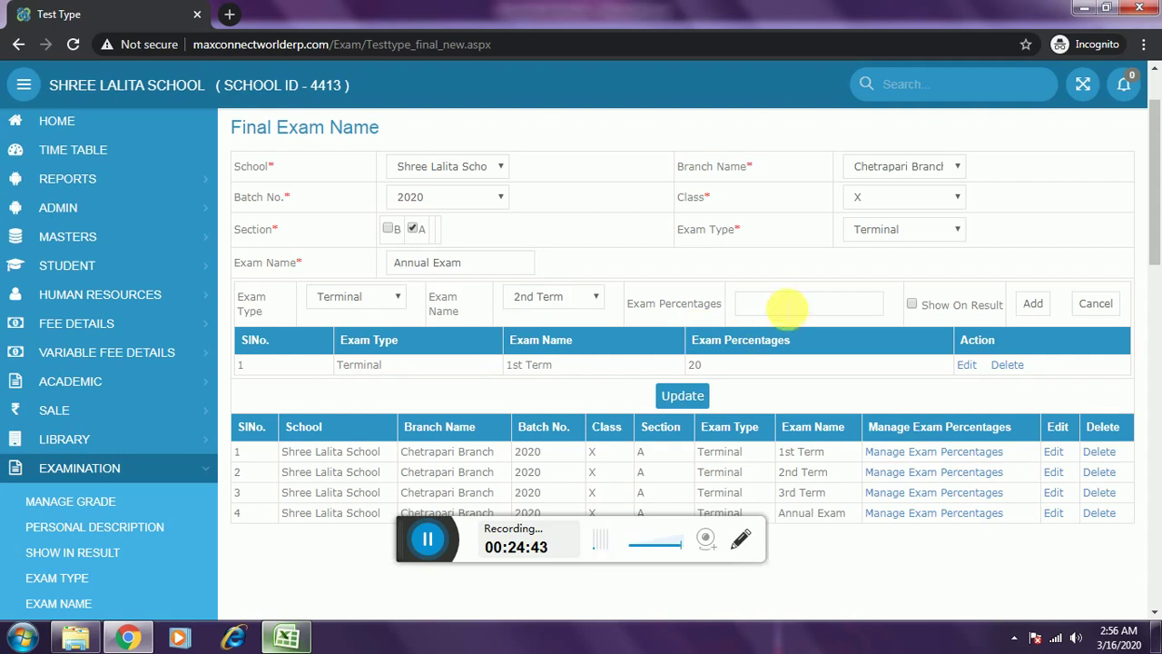
pyautogui.click(778, 305)
pyautogui.write('20')
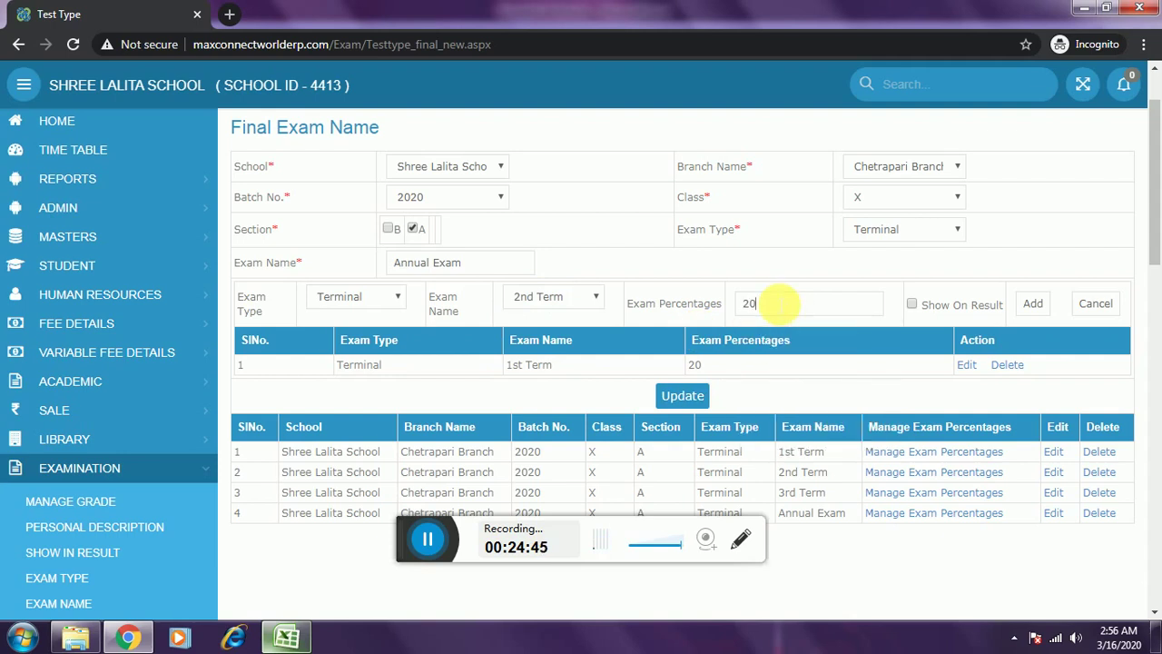
pyautogui.click(1035, 303)
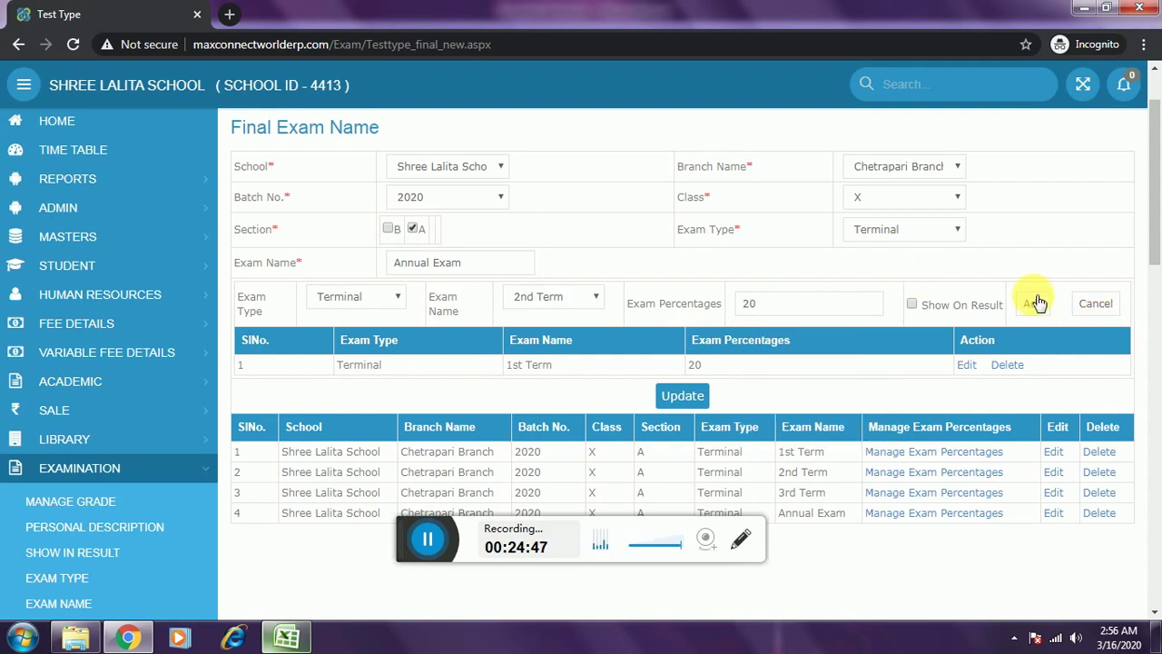
# Add the Terminal 3rd Term at 60 percent with Show On Result enabled and update the Annual Exam.
pyautogui.click(362, 307)
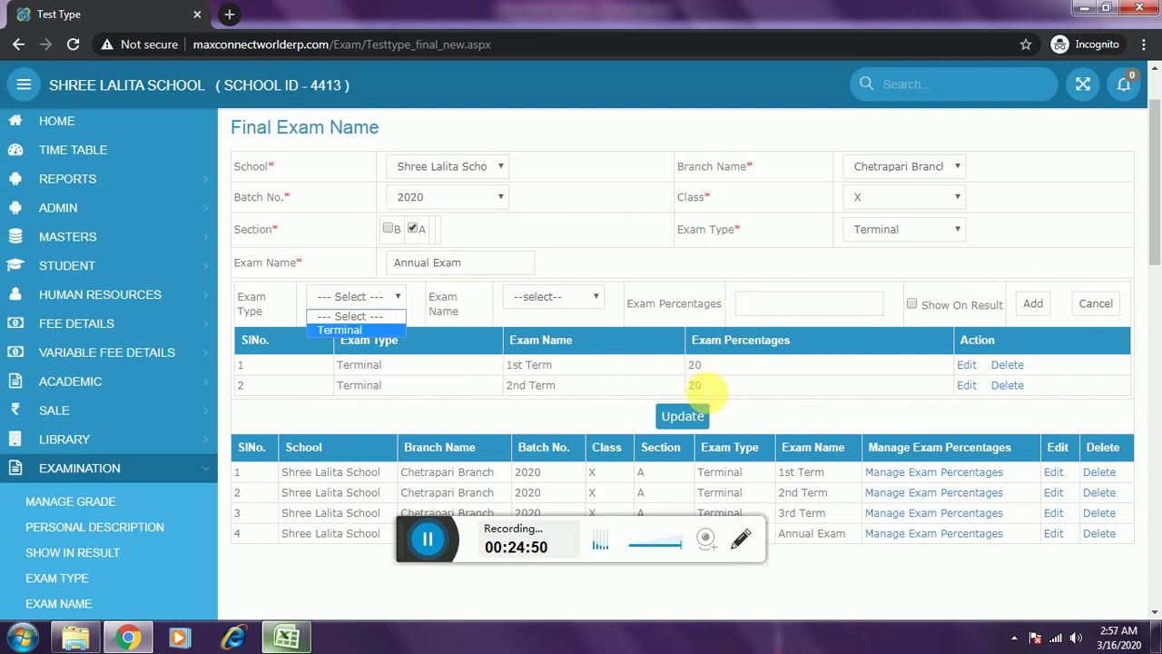
pyautogui.click(342, 330)
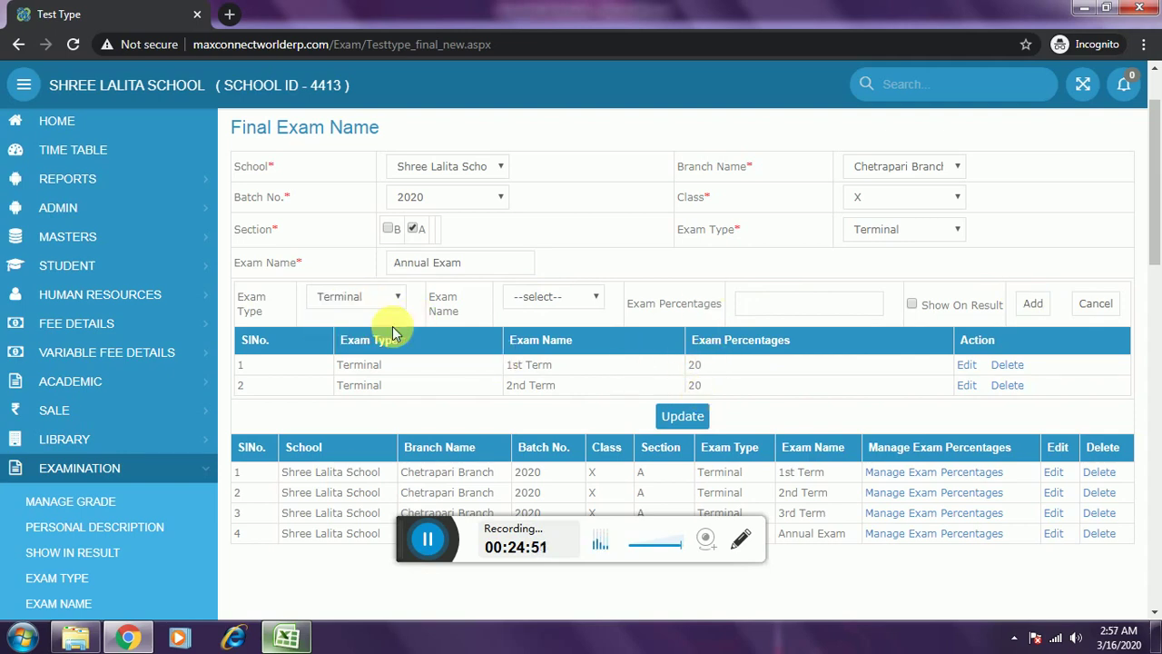
pyautogui.click(572, 298)
pyautogui.click(550, 358)
pyautogui.click(767, 309)
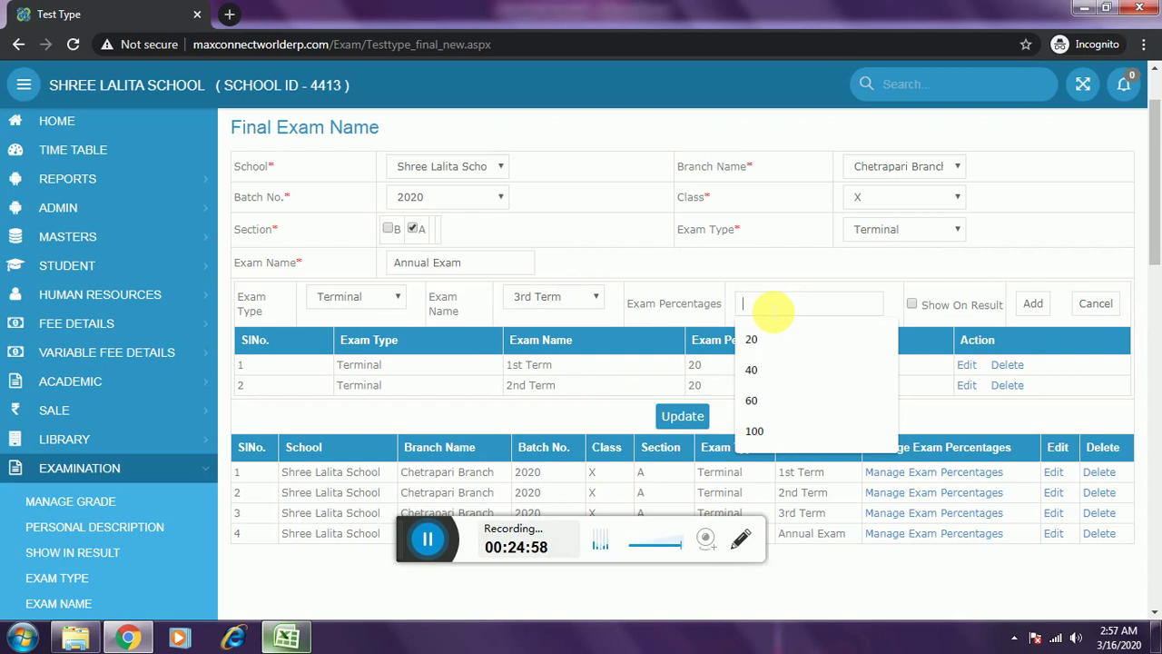
pyautogui.write('60')
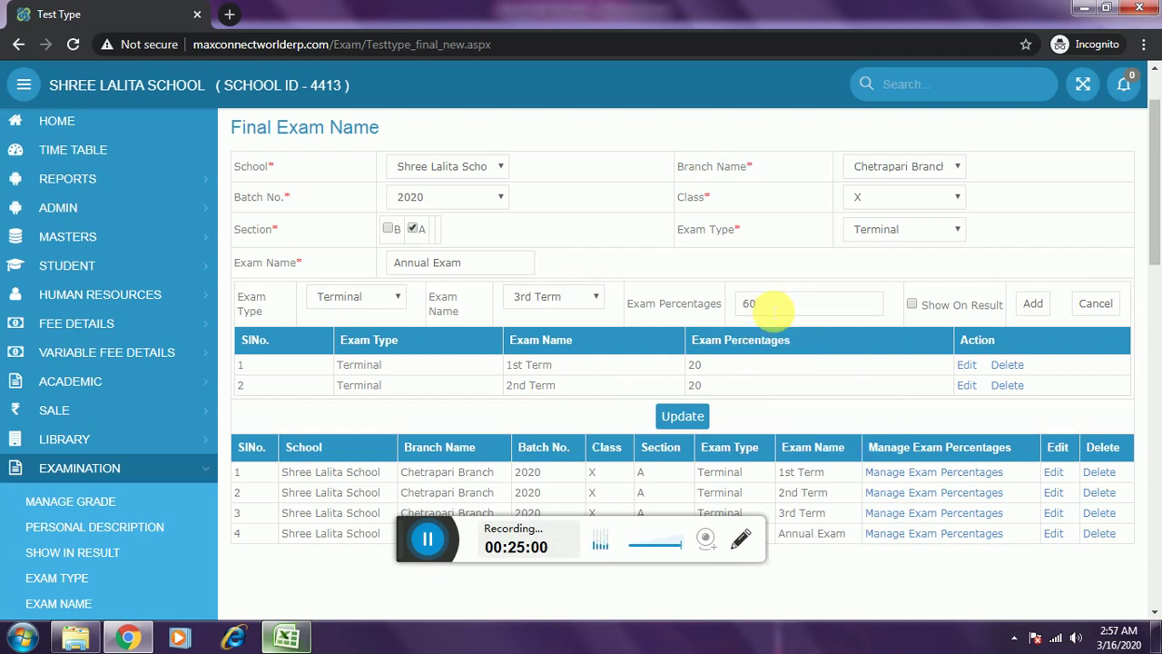
pyautogui.click(913, 305)
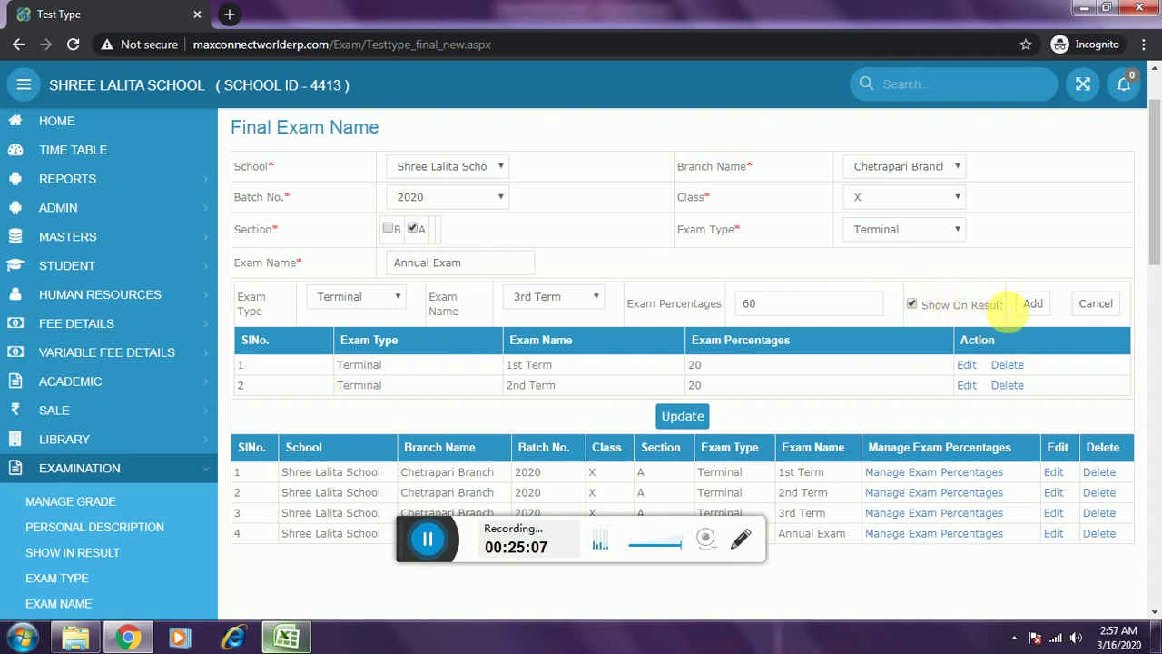
pyautogui.moveTo(1004, 306); pyautogui.dragTo(935, 313)
pyautogui.click(922, 316)
pyautogui.click(1034, 306)
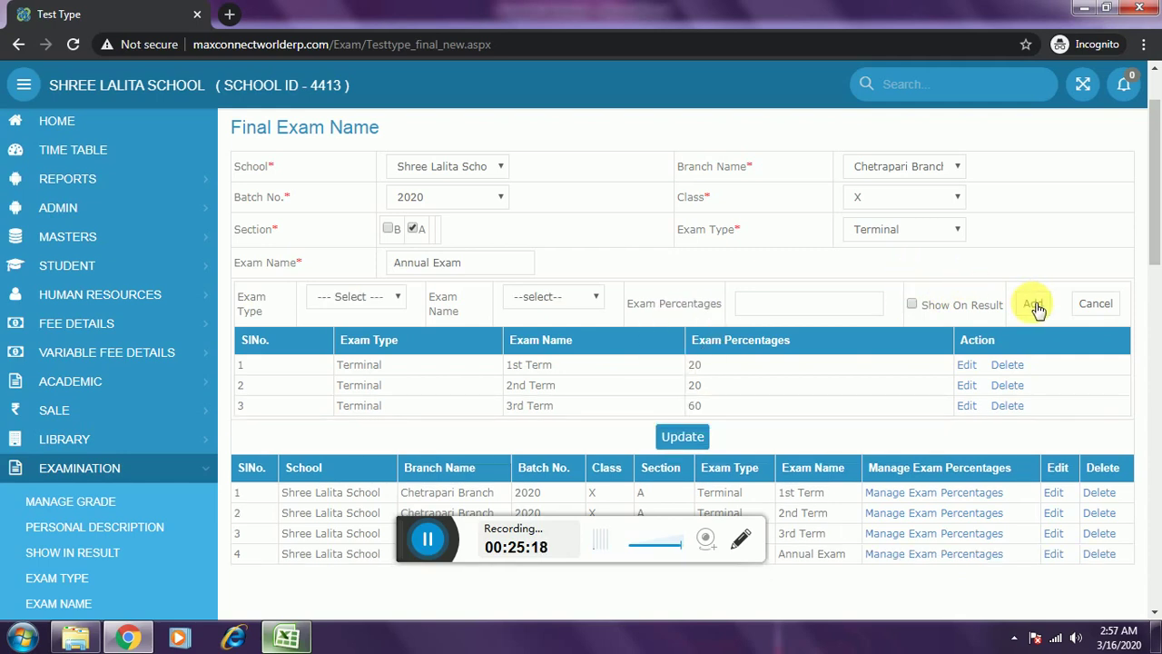
pyautogui.click(688, 436)
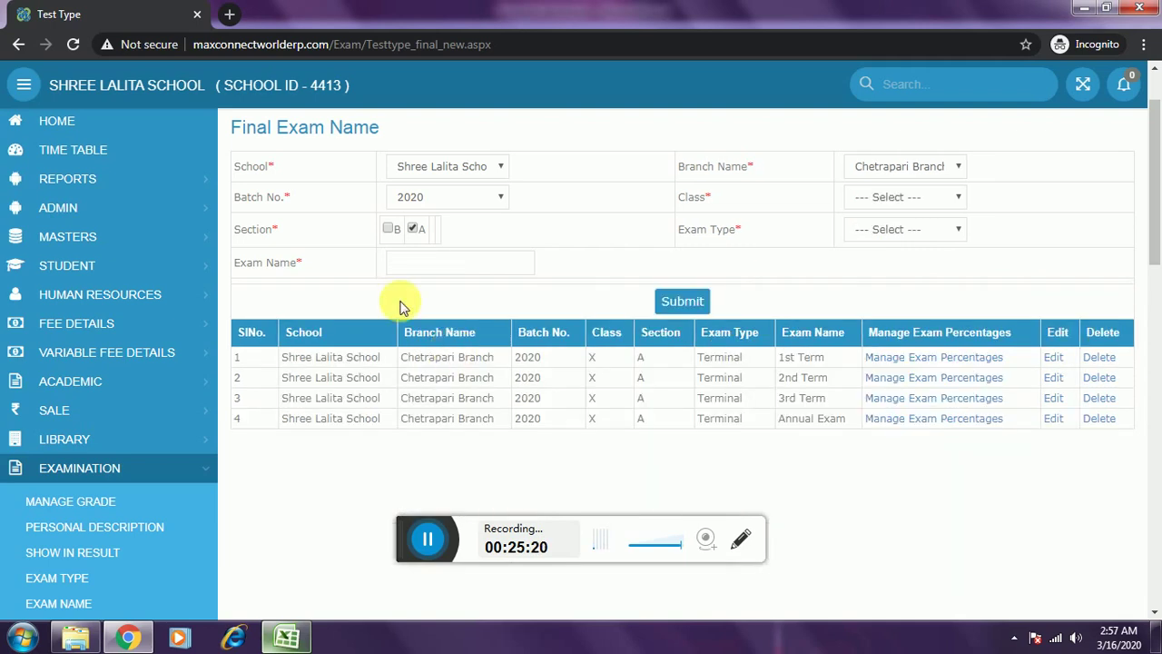
# Open the students' annual marks view and filter it to class X, section A.
pyautogui.scroll(-5, 337, 278)
pyautogui.scroll(-2, 109, 413)
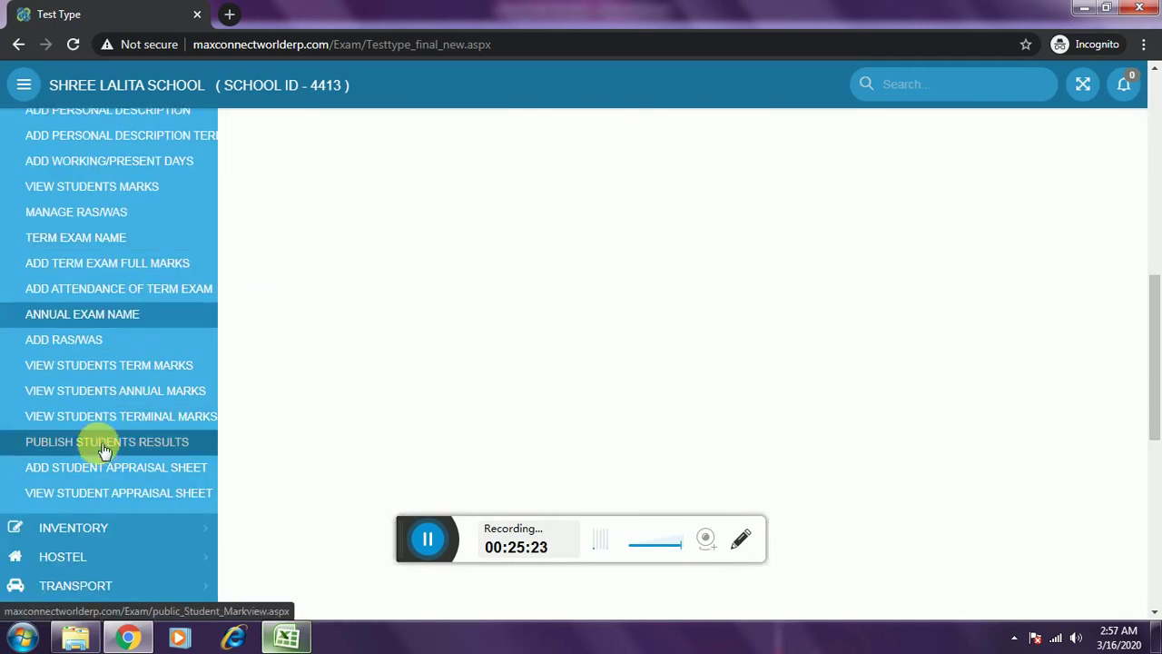
pyautogui.click(77, 390)
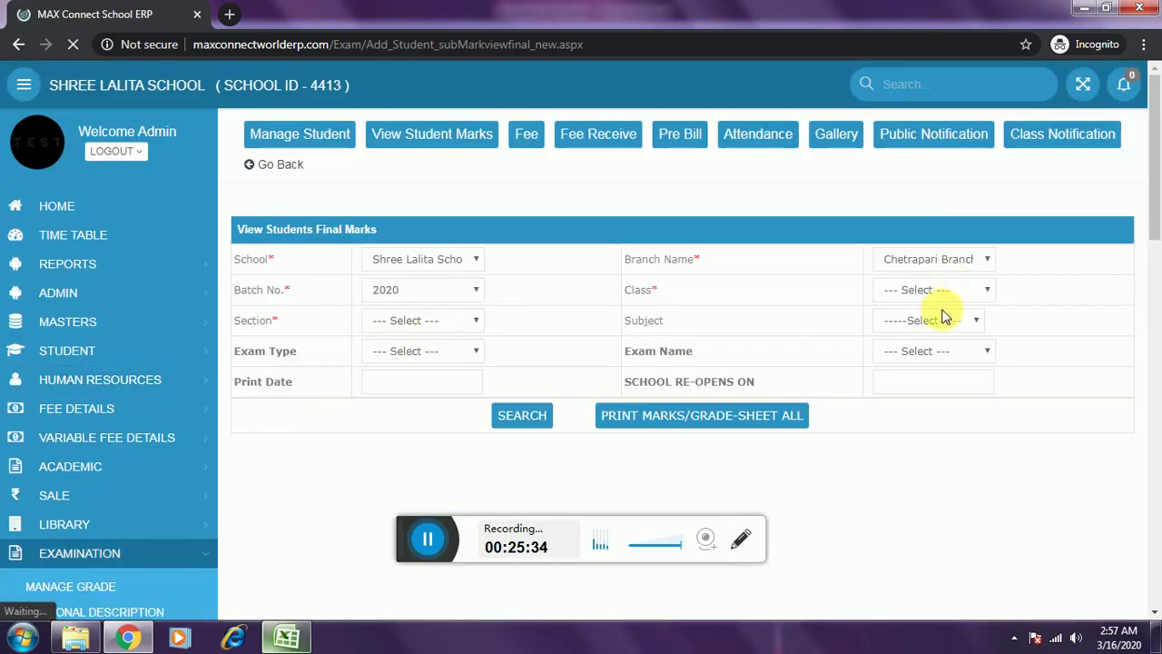
pyautogui.click(921, 292)
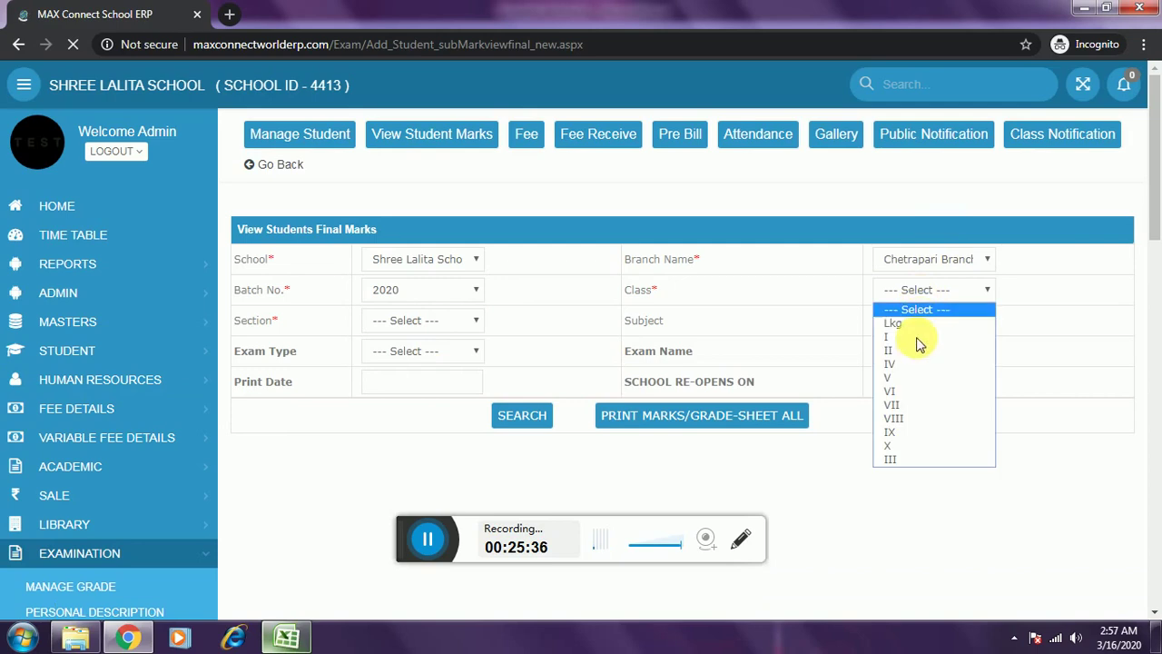
pyautogui.click(894, 445)
pyautogui.click(438, 329)
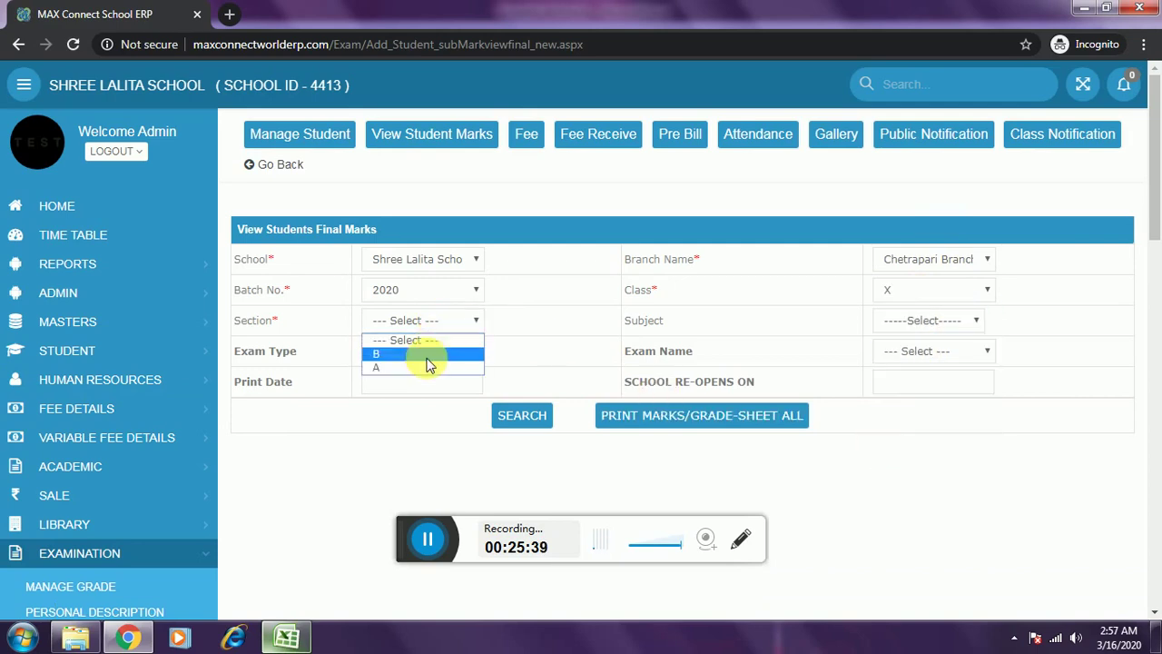
pyautogui.click(423, 363)
# Search the final marks for exam type Terminal and exam name Annual Exam, leaving the subject unselected.
pyautogui.click(920, 323)
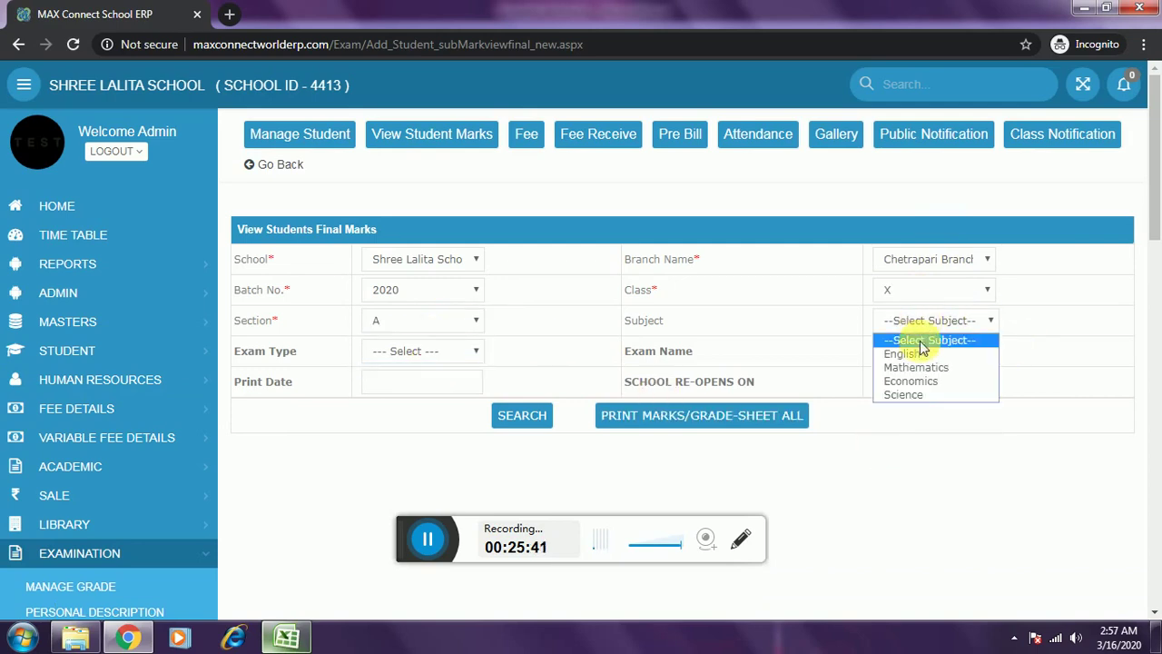
pyautogui.click(908, 334)
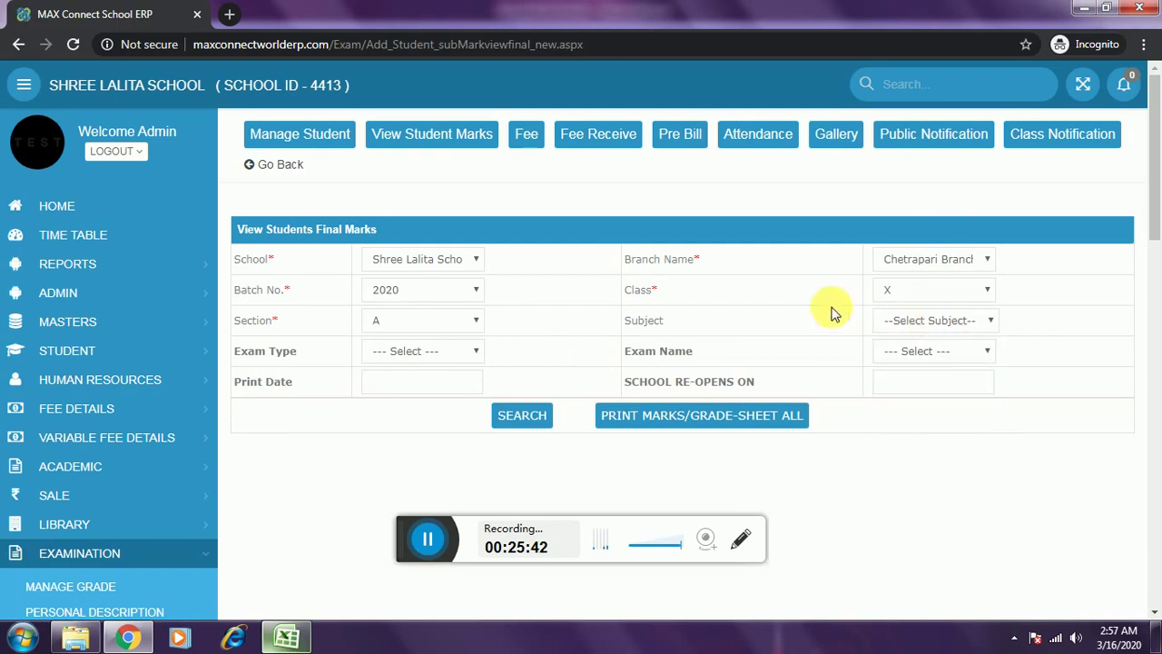
pyautogui.click(431, 354)
pyautogui.click(399, 385)
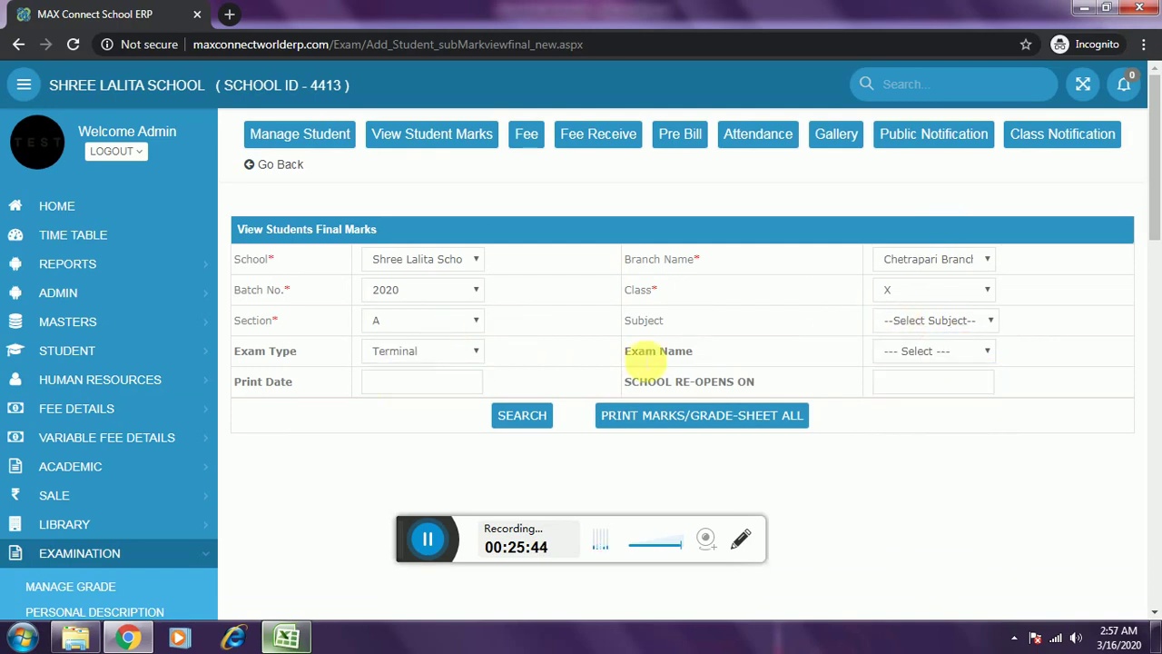
pyautogui.click(938, 352)
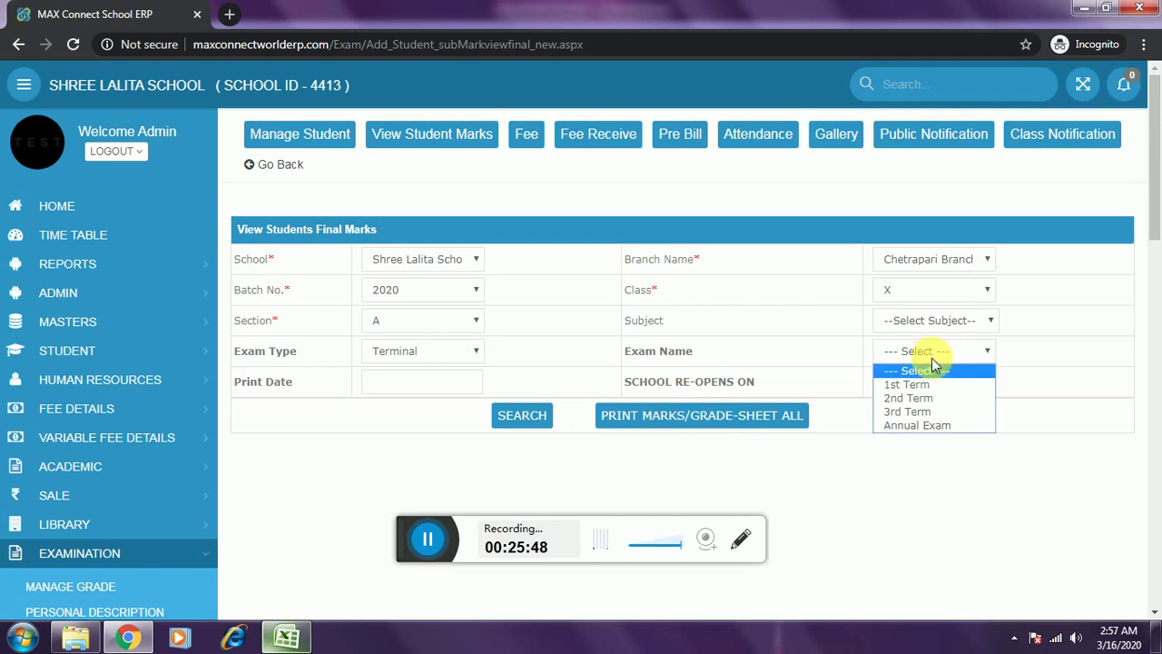
pyautogui.click(661, 290)
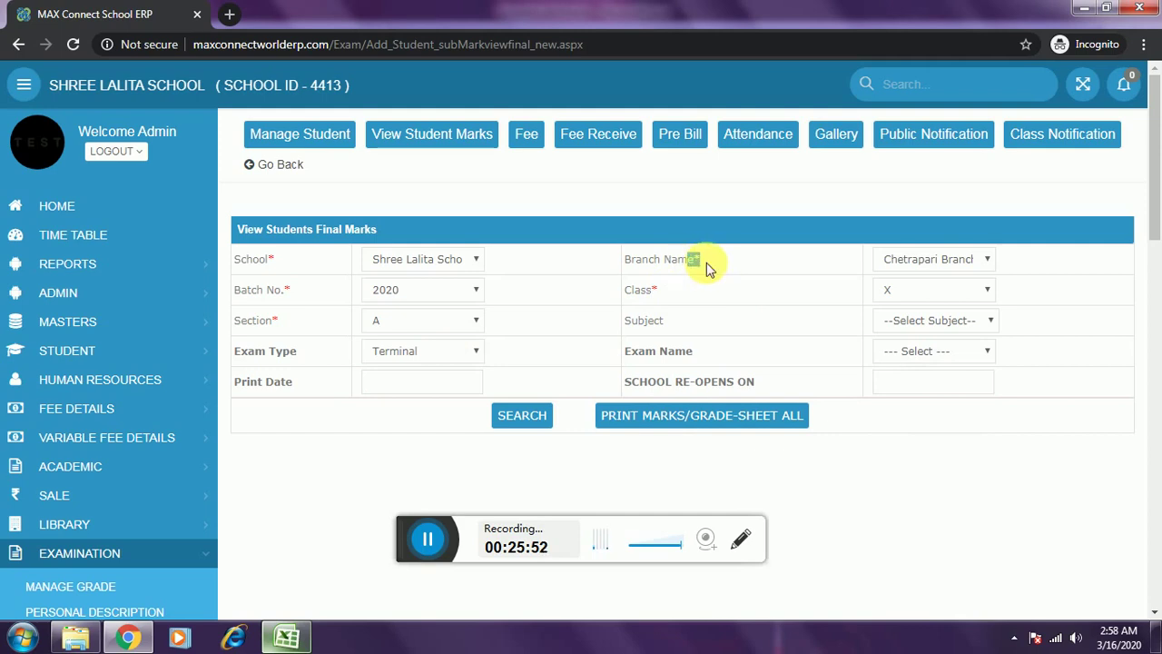
pyautogui.click(926, 350)
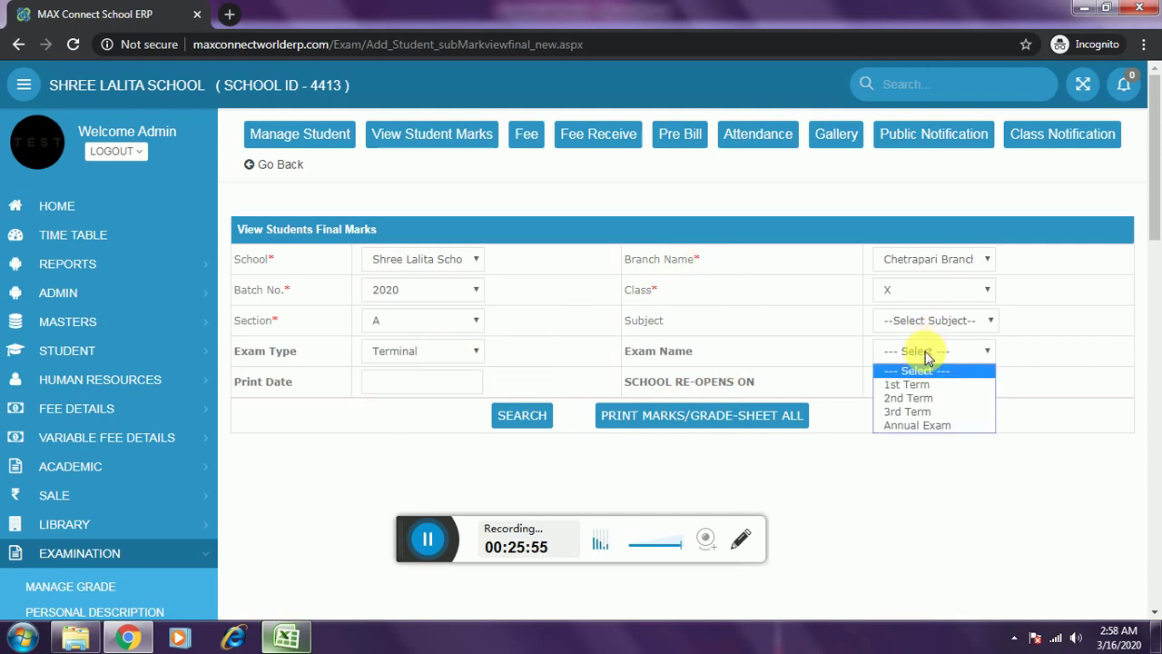
pyautogui.click(918, 425)
pyautogui.click(502, 418)
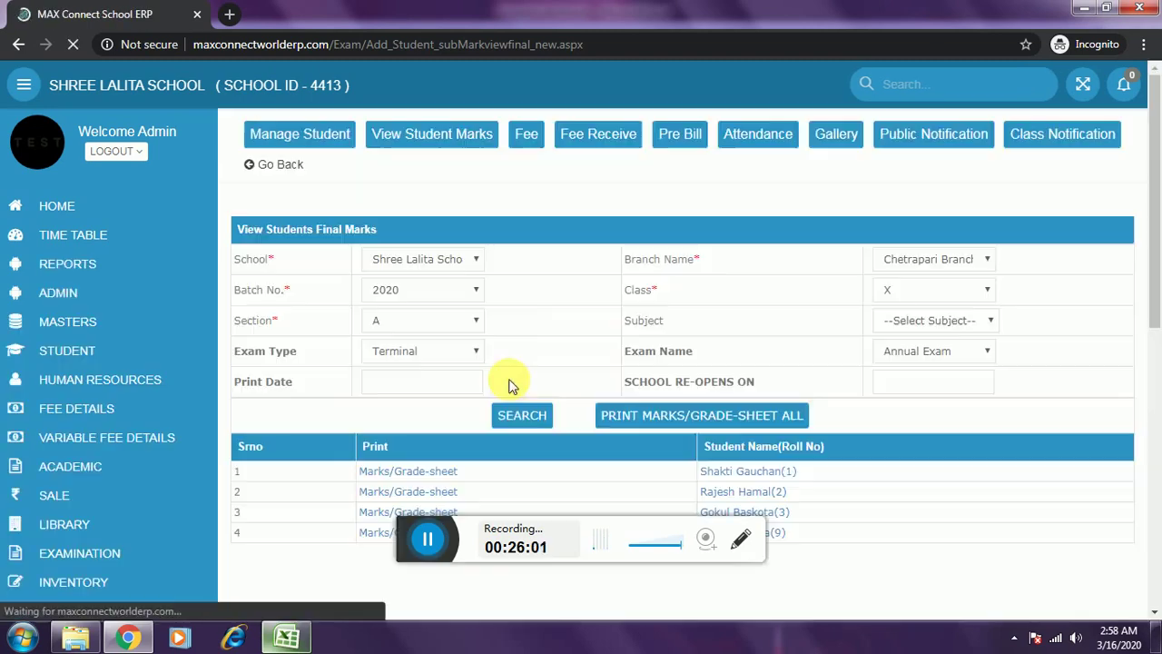
# Open the annual marks/grade-sheet of the student with roll number 1 and examine its 2nd Term marks.
pyautogui.scroll(-3, 544, 345)
pyautogui.scroll(1, 690, 359)
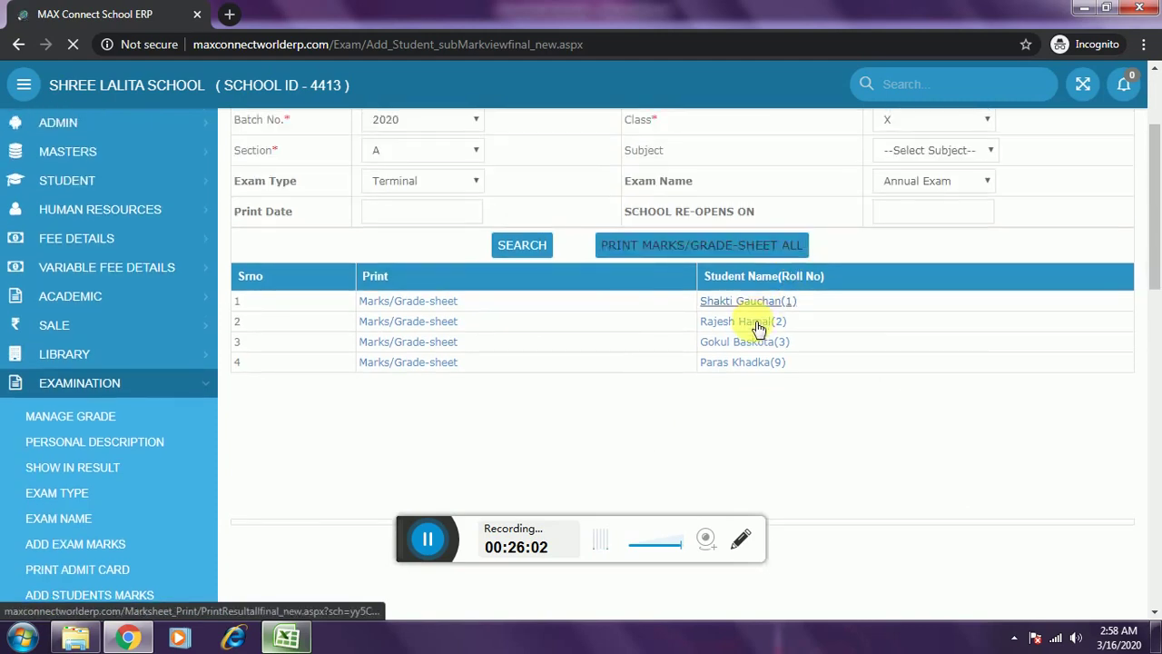
pyautogui.click(433, 307)
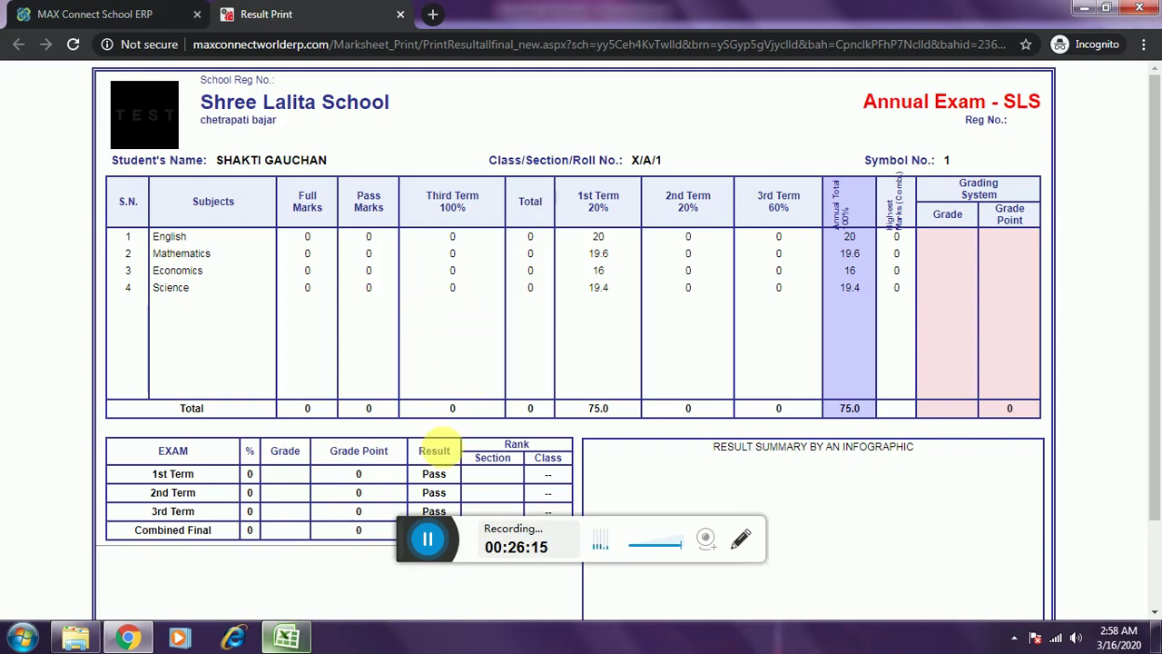
pyautogui.click(428, 542)
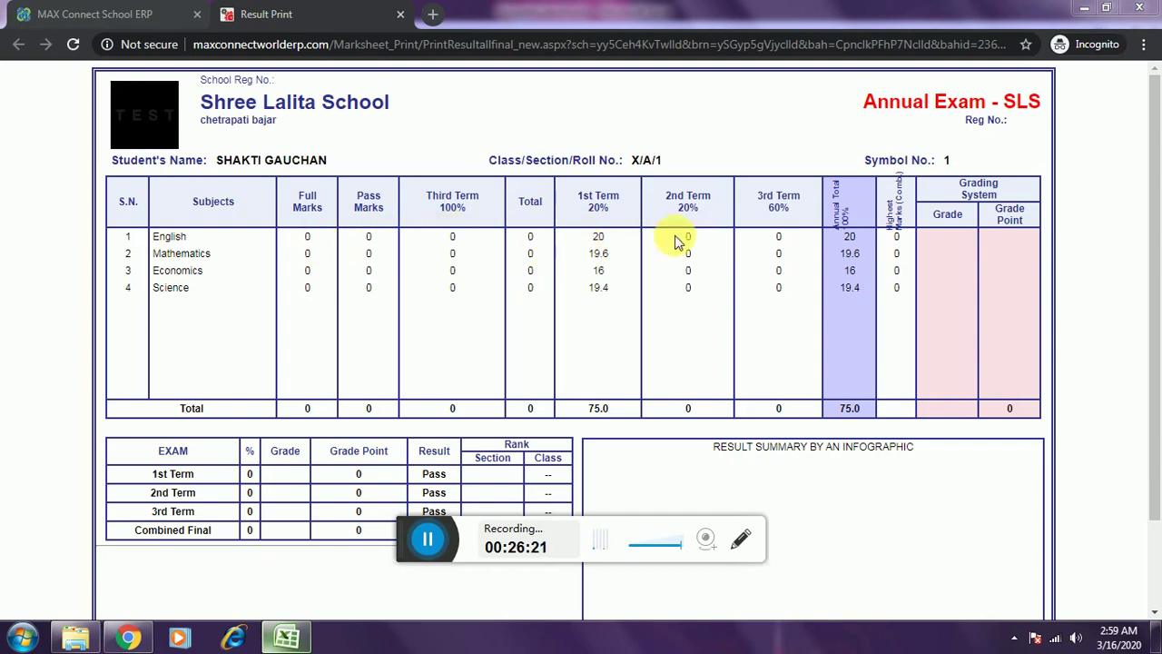
pyautogui.moveTo(679, 240); pyautogui.dragTo(693, 289)
pyautogui.click(693, 289)
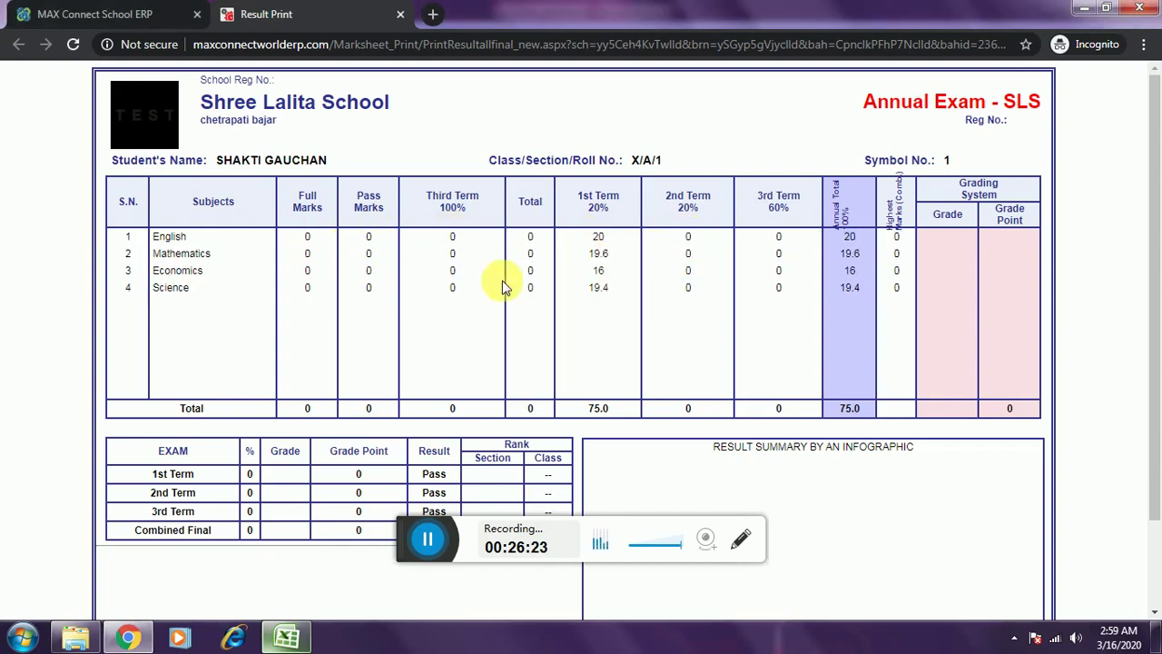
# Return to the class X section A English marks entry for the Second Term and bring up the data import.
pyautogui.click(145, 9)
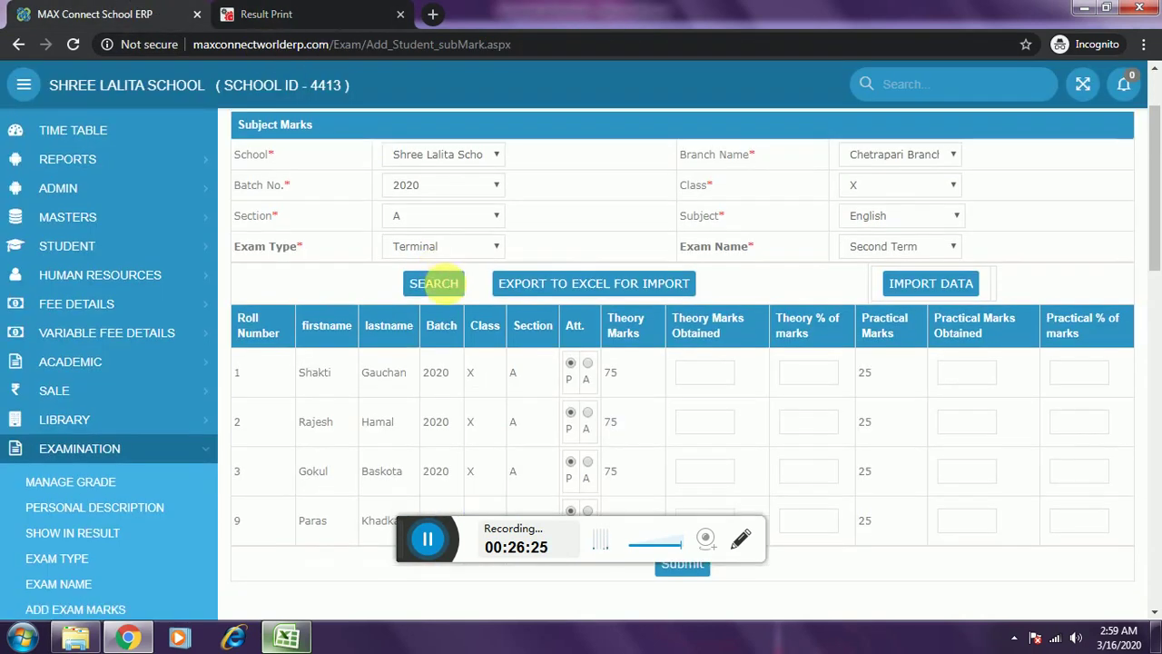
pyautogui.scroll(-1, 596, 299)
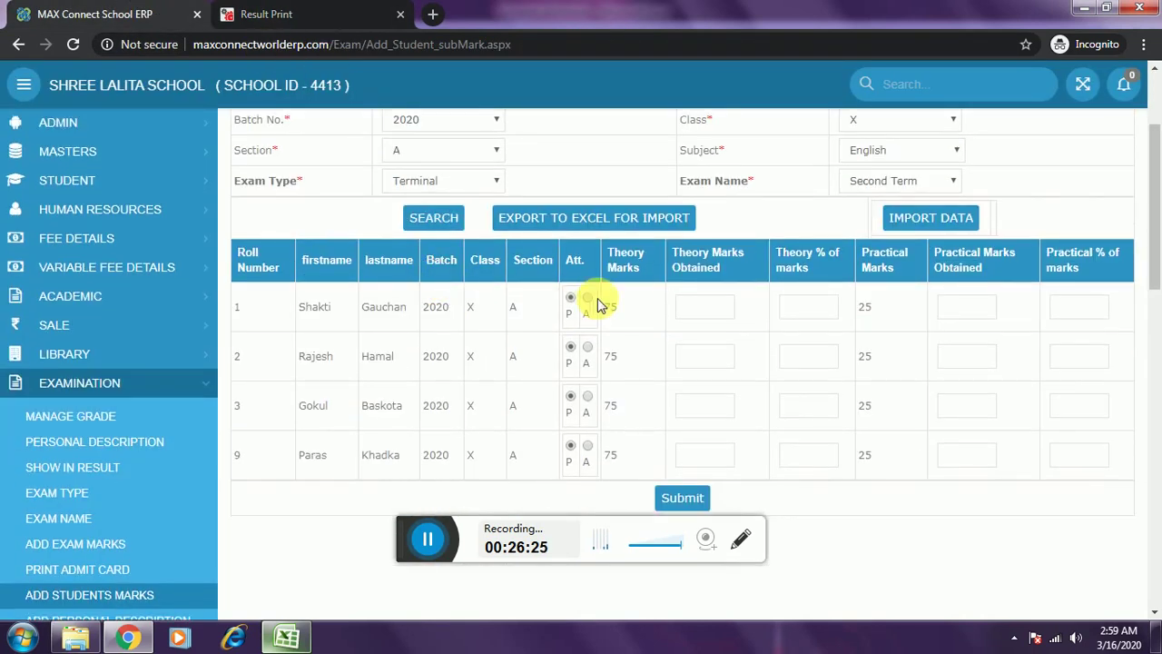
pyautogui.click(890, 182)
pyautogui.click(890, 184)
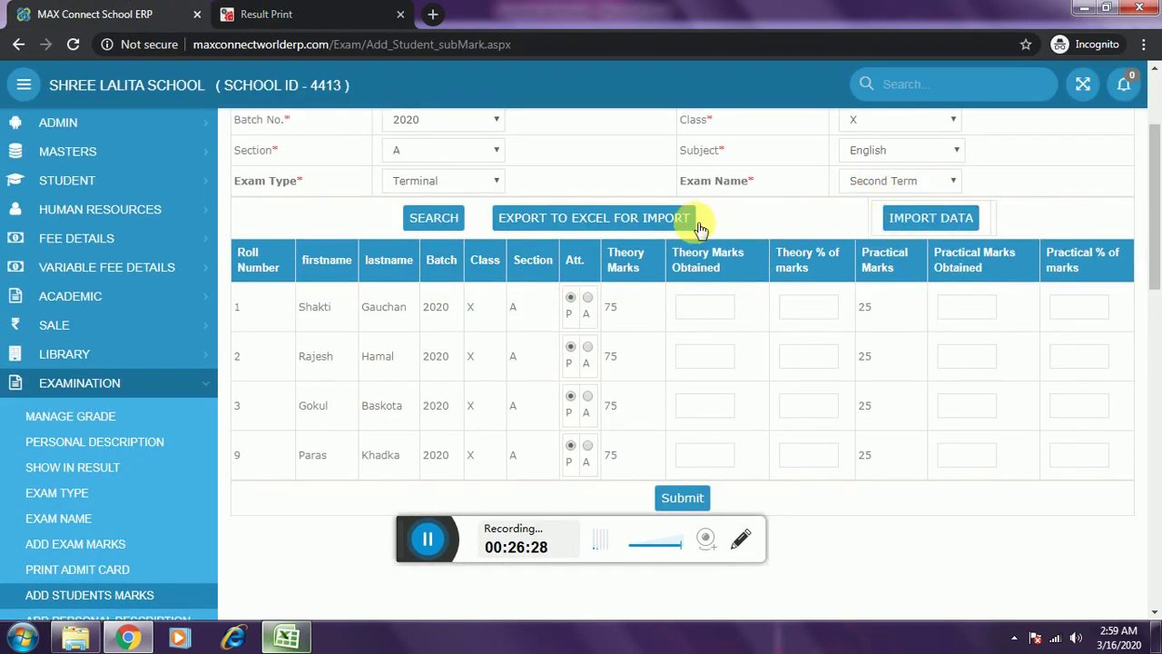
pyautogui.click(886, 227)
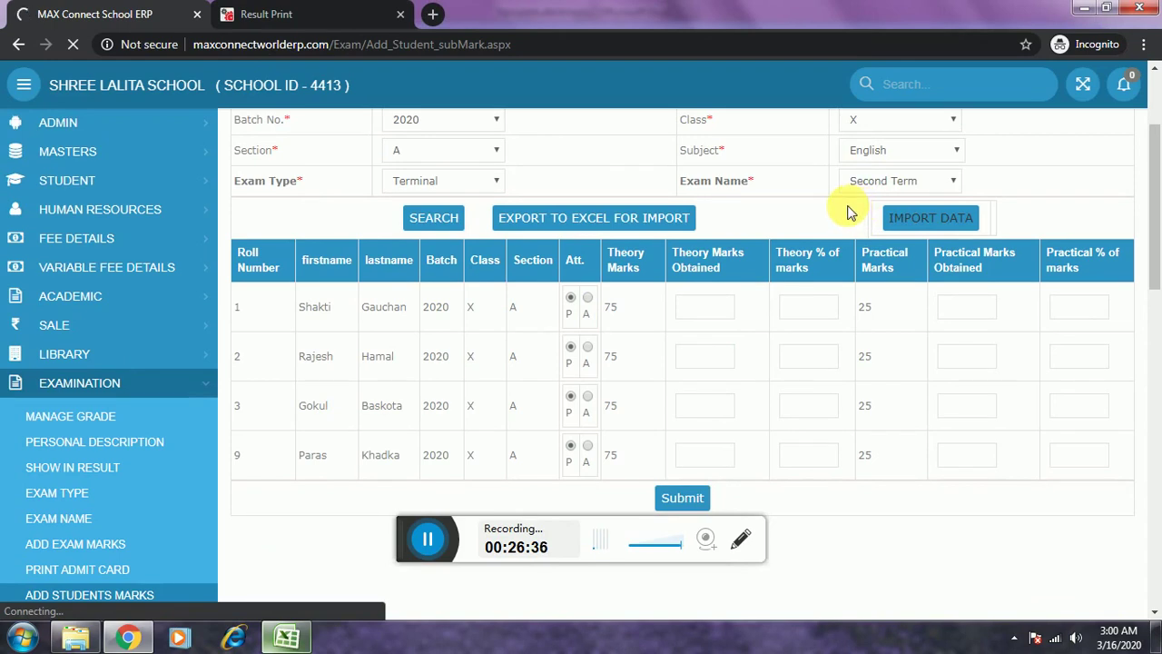
# Review the 1st Term and 2nd Term marks columns on the student's annual result sheet.
pyautogui.click(358, 14)
pyautogui.moveTo(596, 238)
pyautogui.mouseDown()
pyautogui.moveTo(607, 285)
pyautogui.moveTo(591, 236)
pyautogui.mouseUp()
pyautogui.click(610, 287)
pyautogui.click(584, 264)
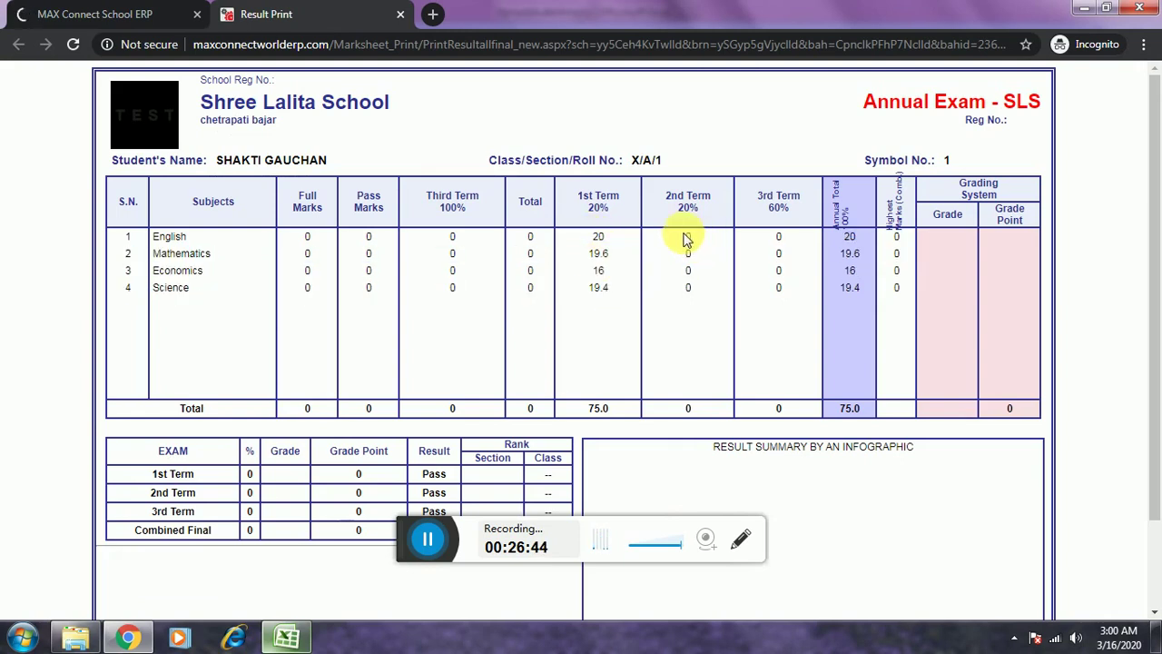
pyautogui.moveTo(687, 238); pyautogui.dragTo(693, 285)
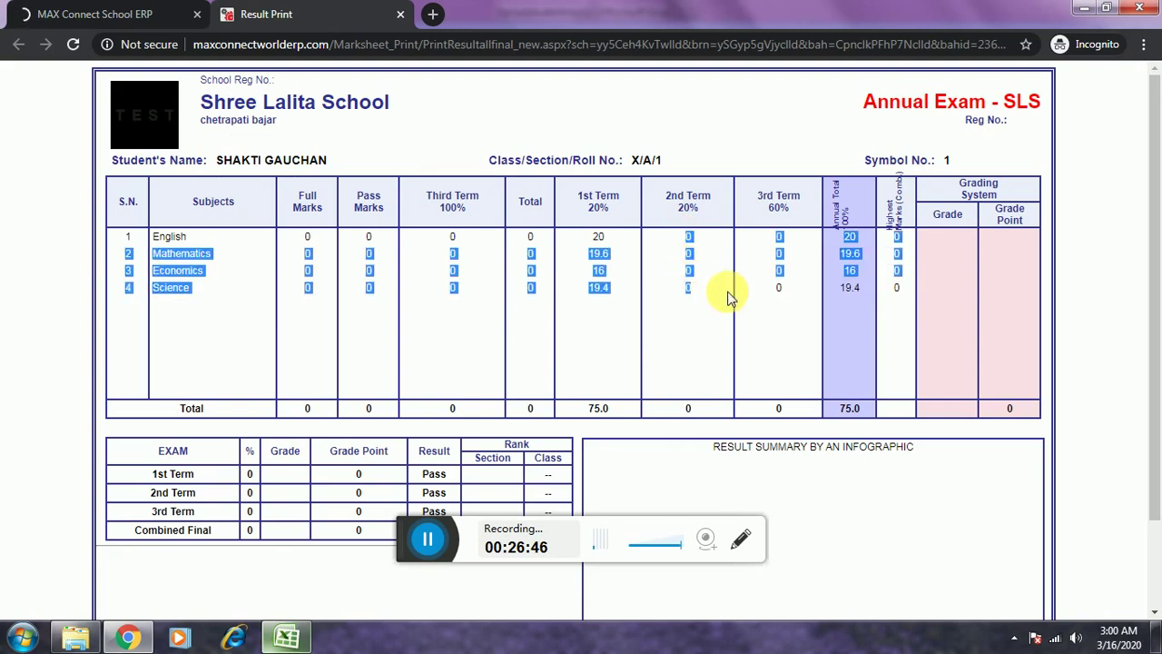
pyautogui.click(799, 294)
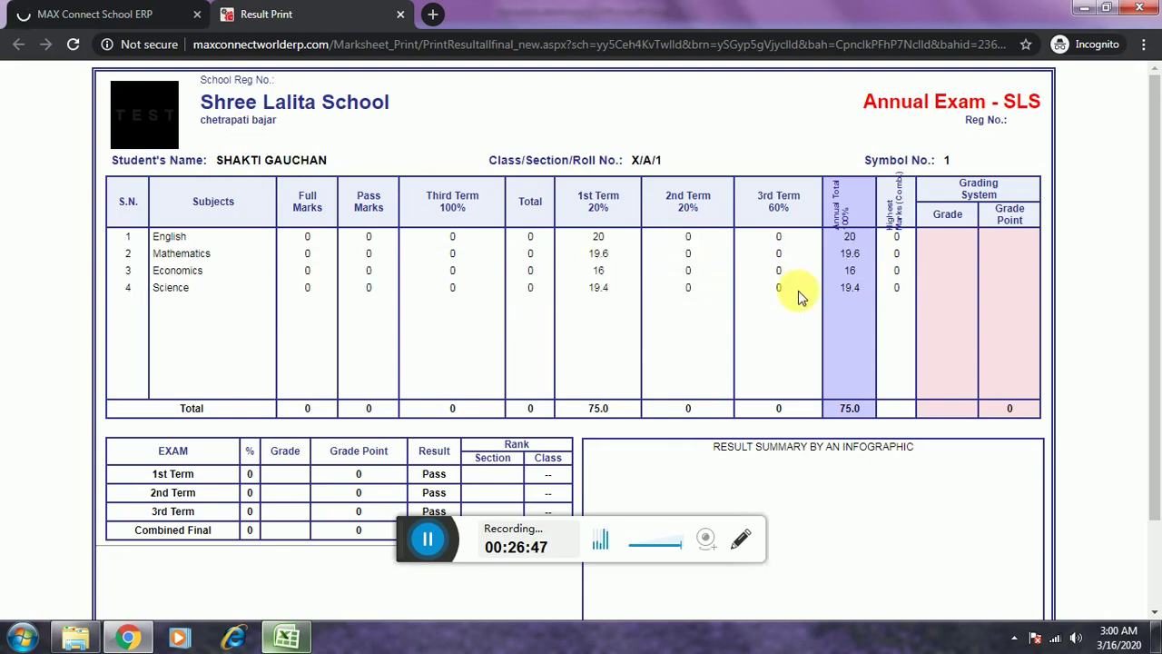
# Import the Uploadstudentmarks worksheet into the Second Term marks of class X section A.
pyautogui.click(118, 11)
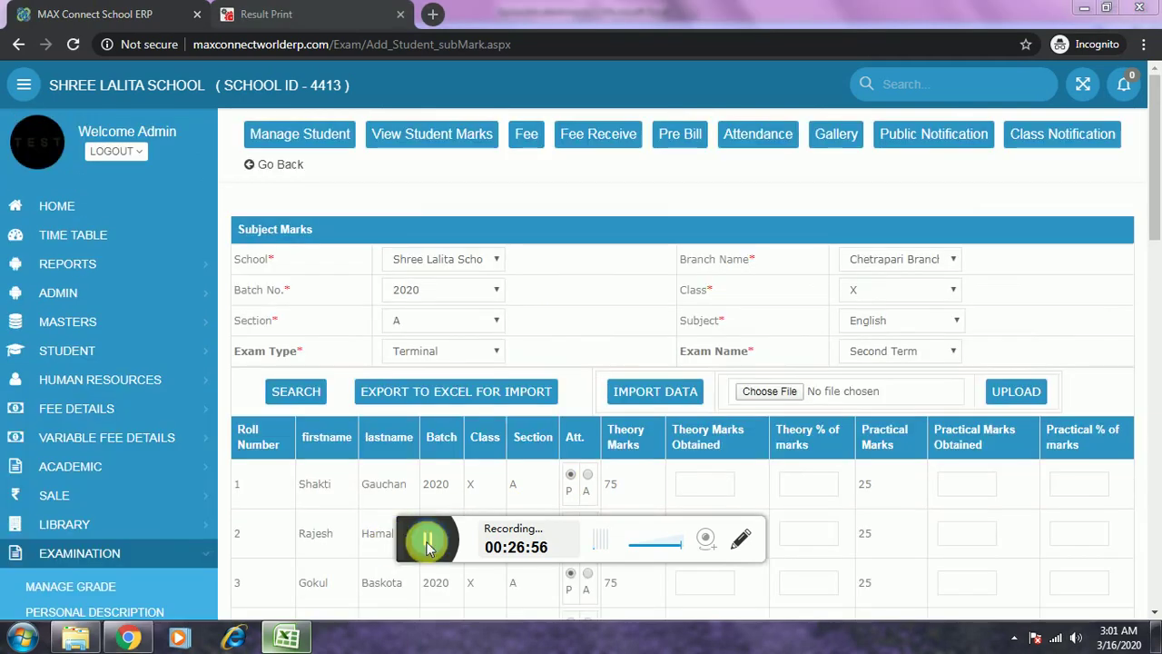
pyautogui.click(761, 398)
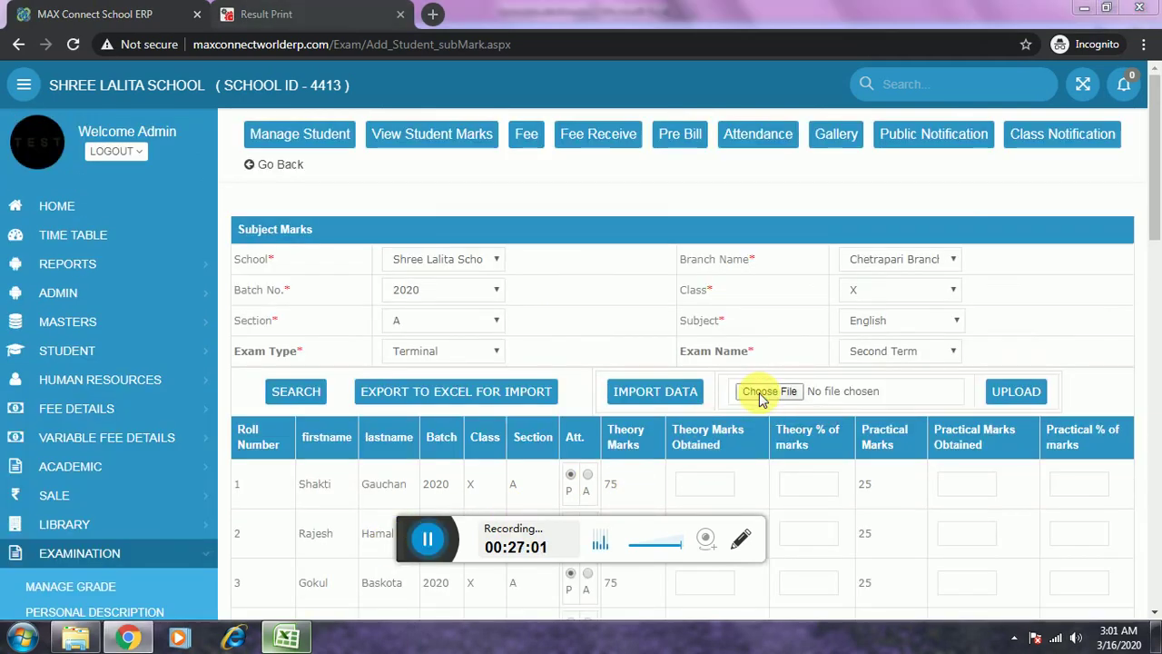
pyautogui.scroll(-6, 1053, 290)
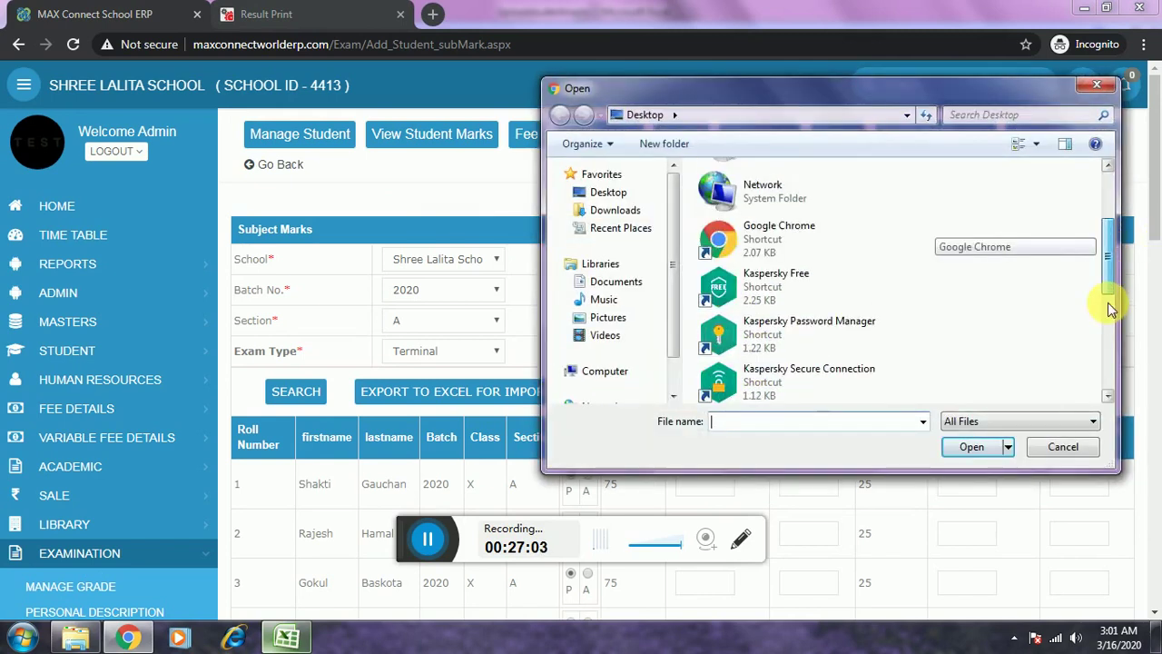
pyautogui.click(861, 347)
pyautogui.doubleClick(861, 348)
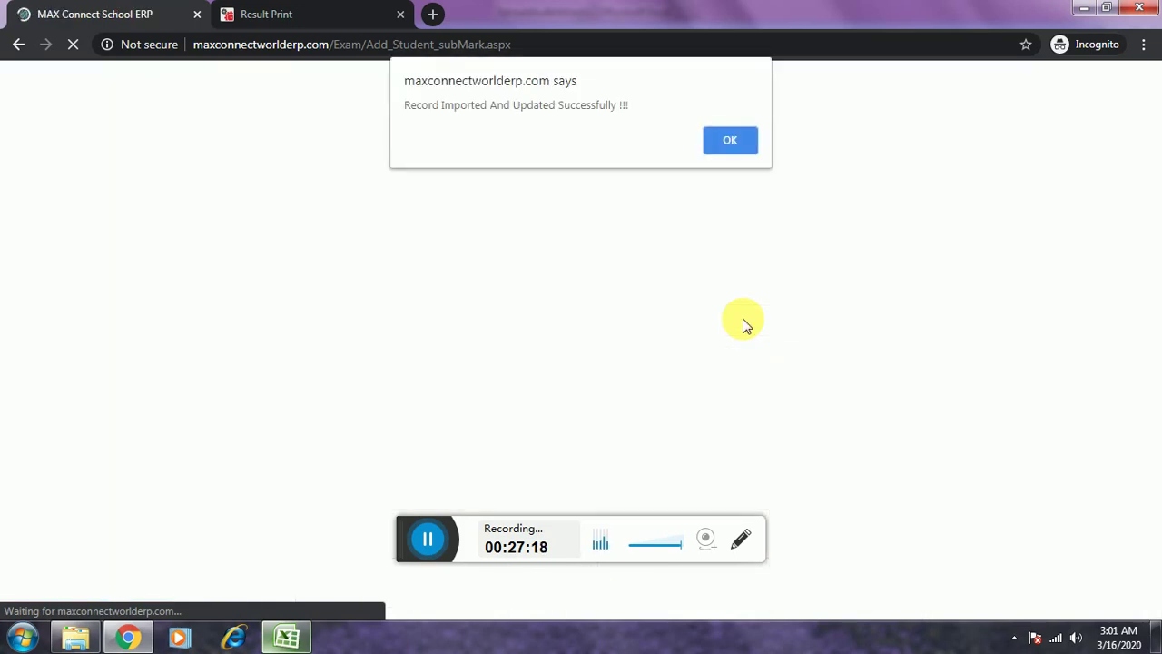
pyautogui.click(750, 143)
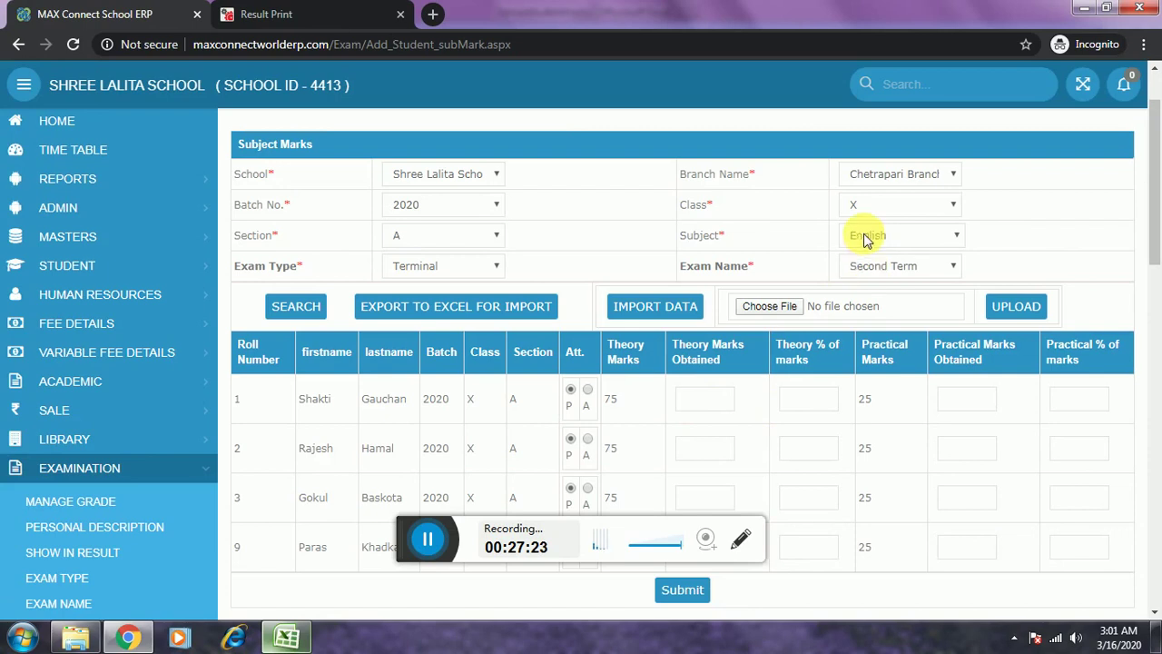
# Search the Second Term Mathematics marks of class X section A.
pyautogui.click(865, 235)
pyautogui.click(864, 283)
pyautogui.click(302, 307)
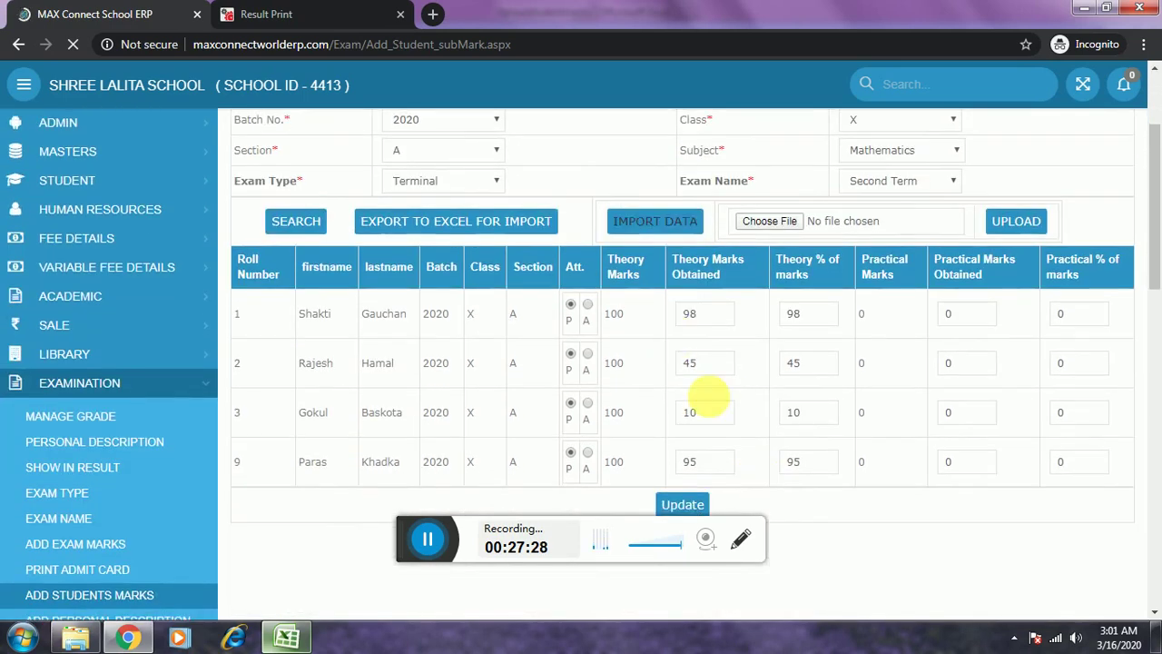
# Switch the exam name to Third Term and import the Uploadstudentmarks worksheet for it.
pyautogui.click(908, 182)
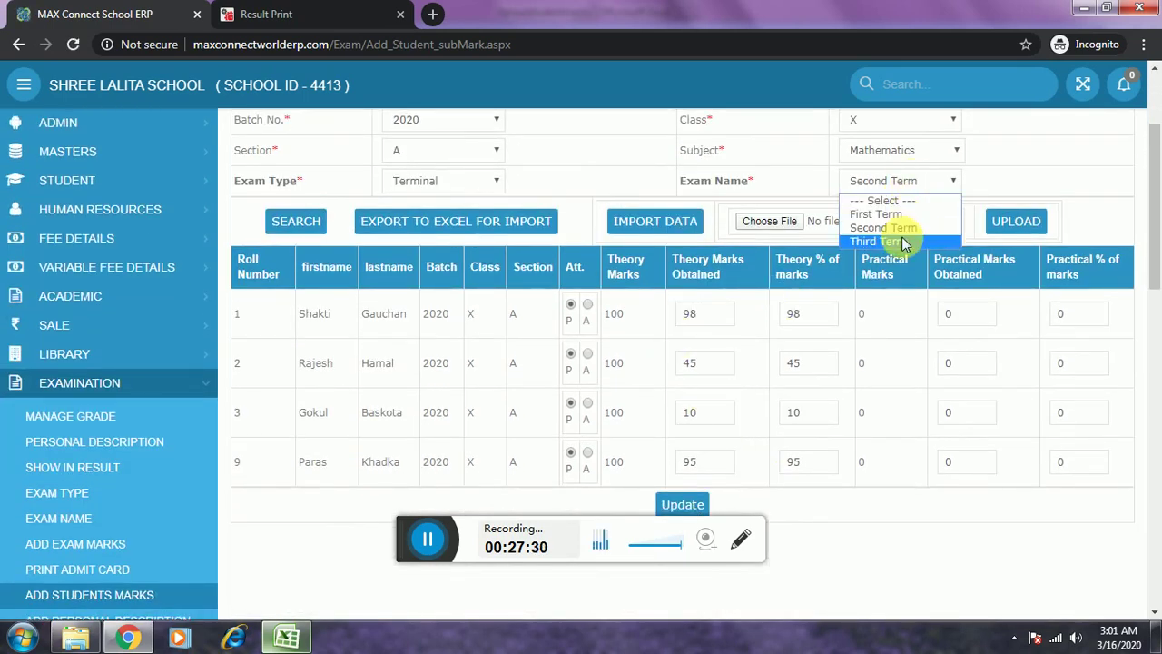
pyautogui.click(895, 240)
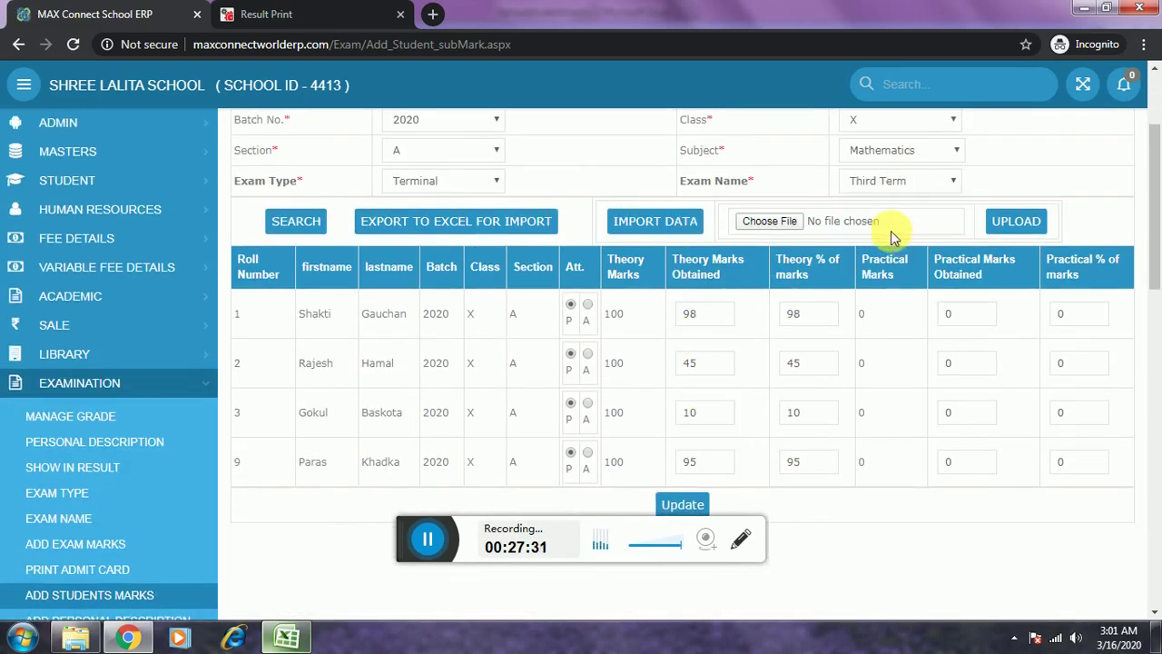
pyautogui.click(795, 228)
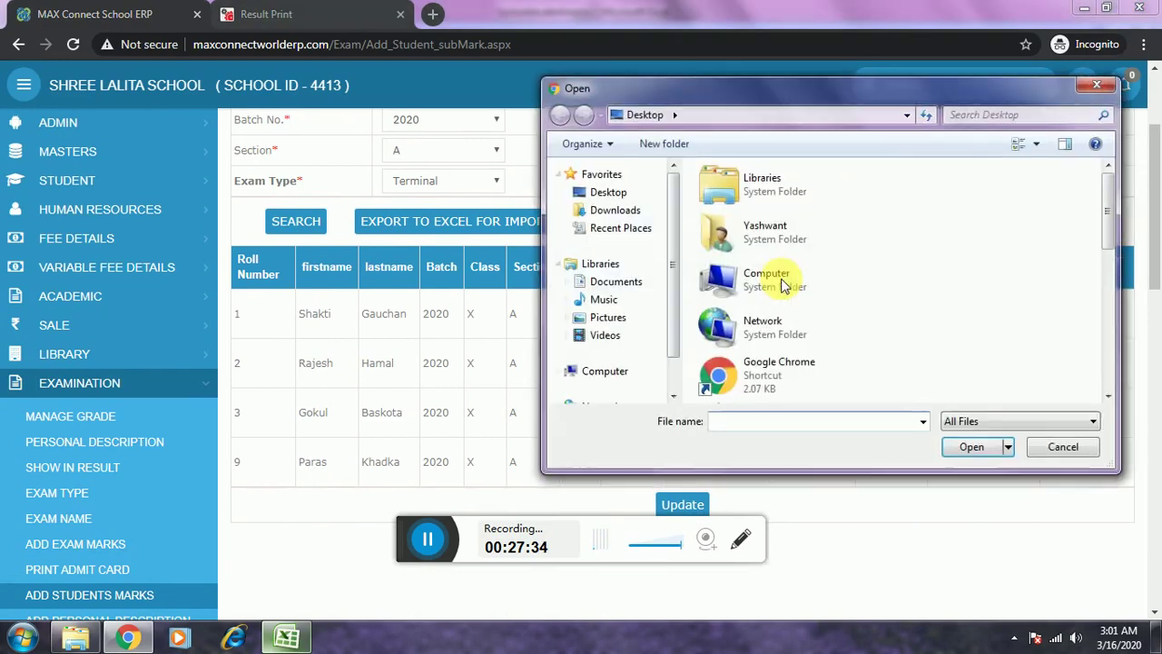
pyautogui.scroll(-5, 1098, 275)
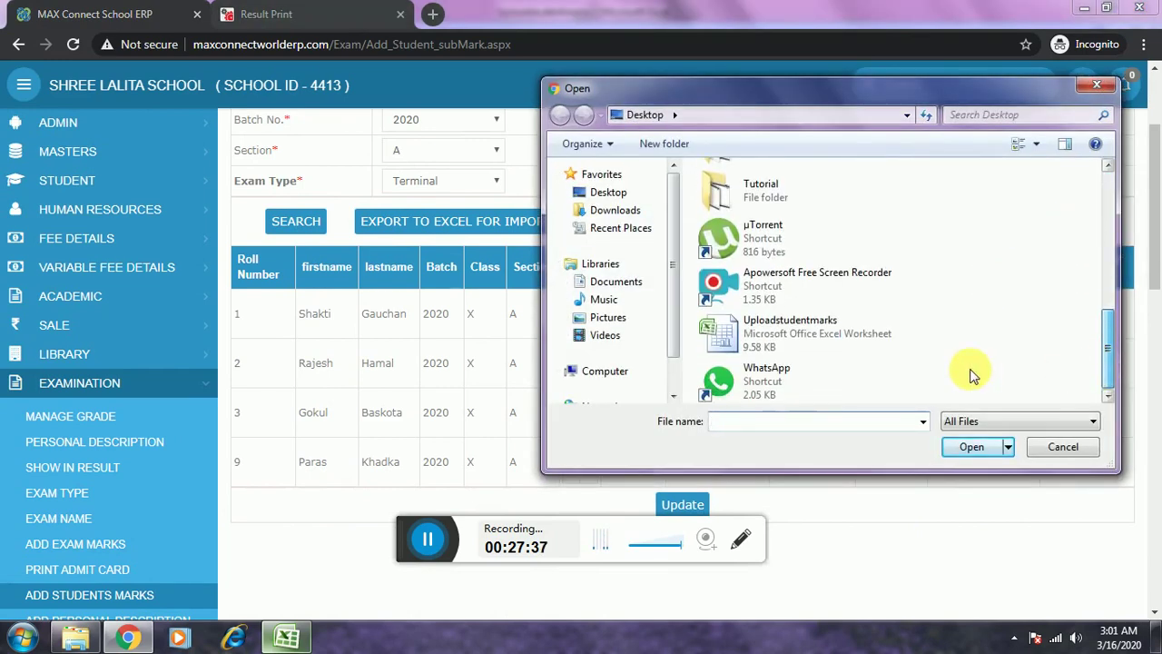
pyautogui.doubleClick(877, 332)
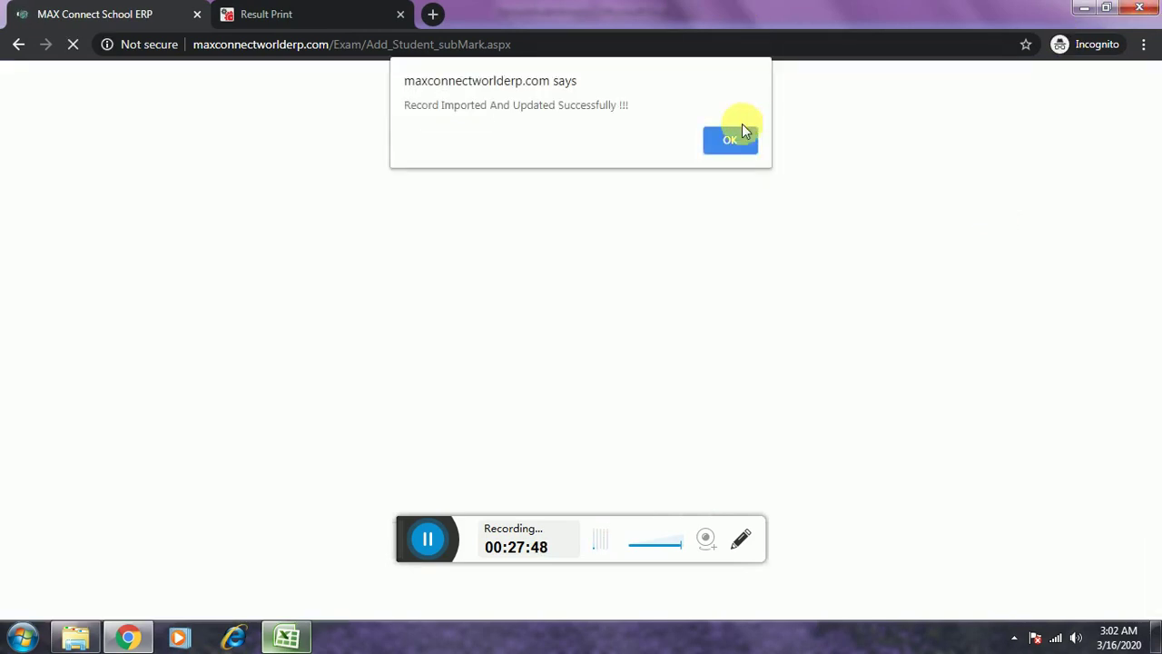
pyautogui.click(731, 141)
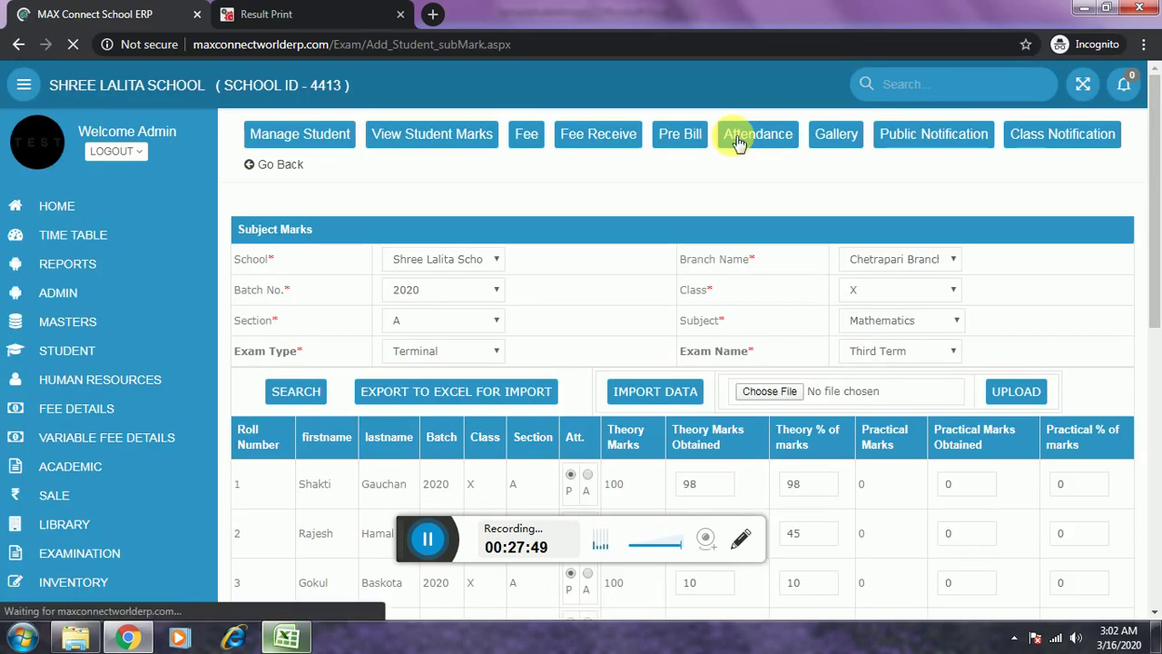
pyautogui.click(877, 350)
pyautogui.click(874, 342)
pyautogui.click(875, 342)
pyautogui.click(874, 341)
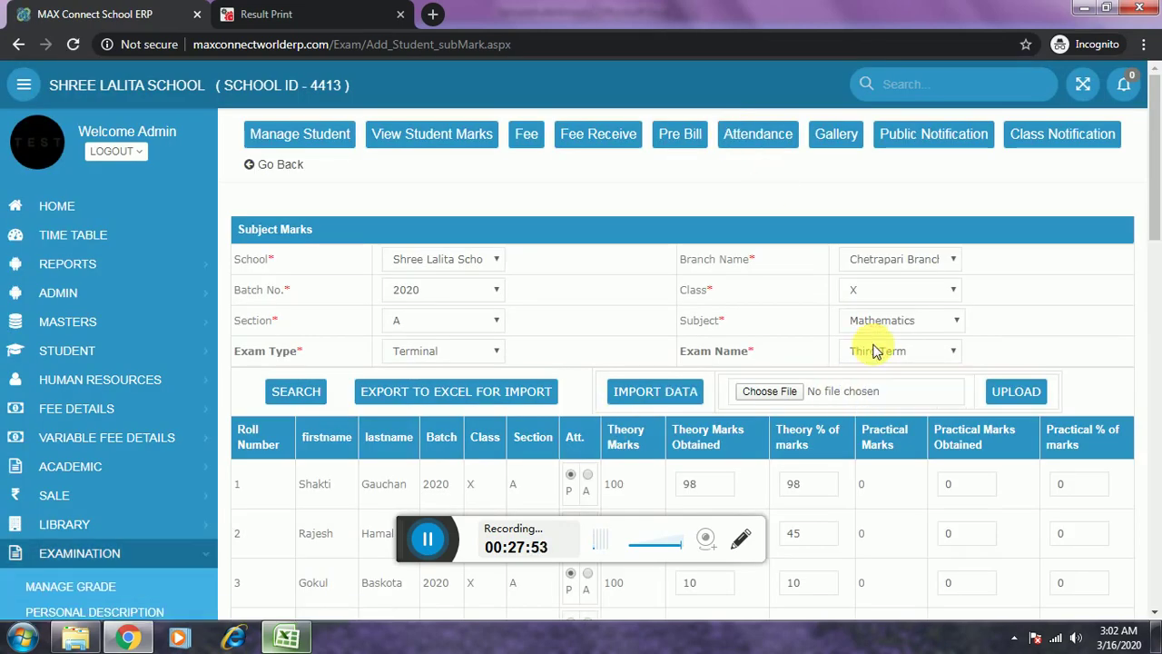
# Search the Third Term English marks of class X section A.
pyautogui.click(844, 323)
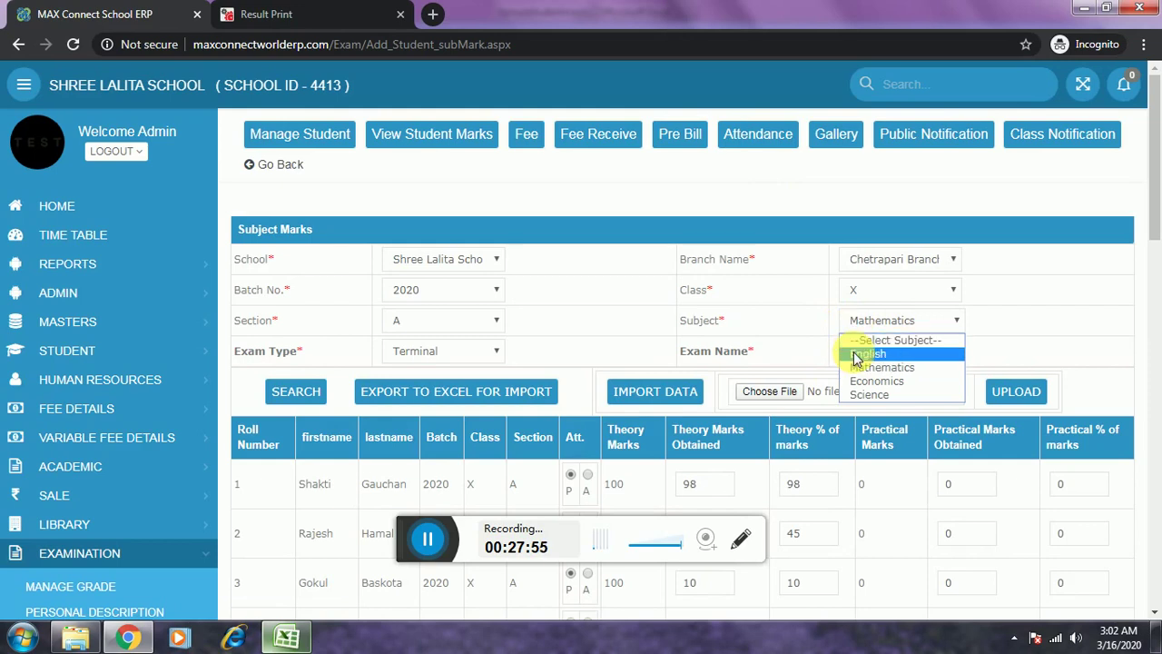
pyautogui.click(859, 353)
pyautogui.click(333, 396)
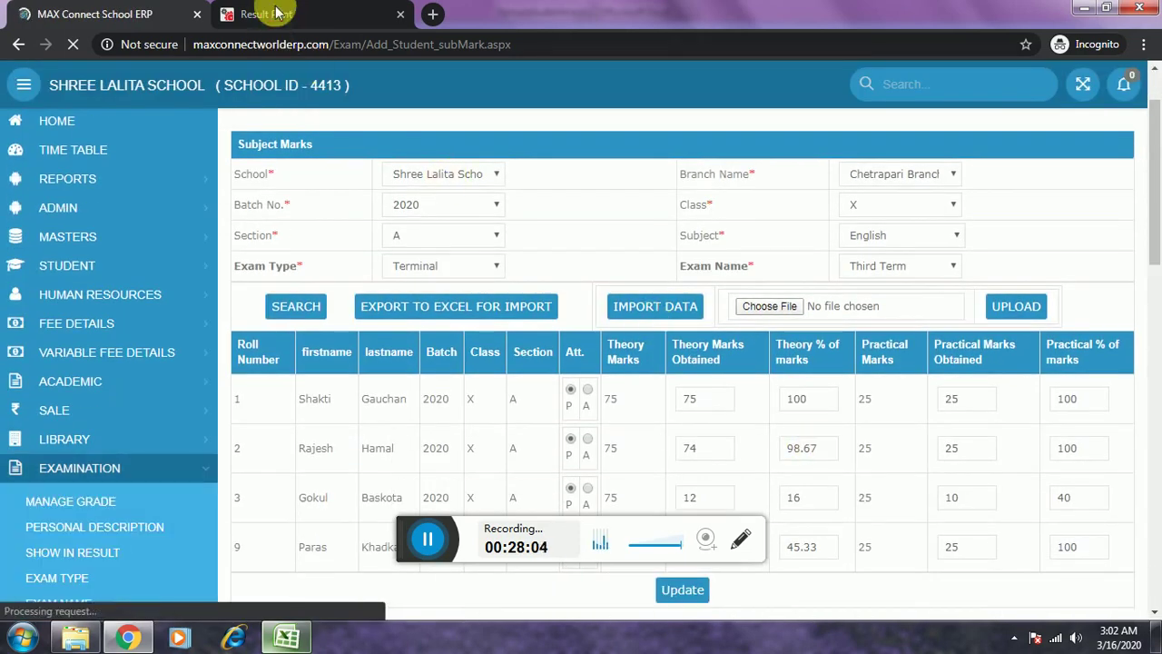
# Reload the student's annual result sheet to bring in the imported Second Term and Third Term marks.
pyautogui.click(273, 14)
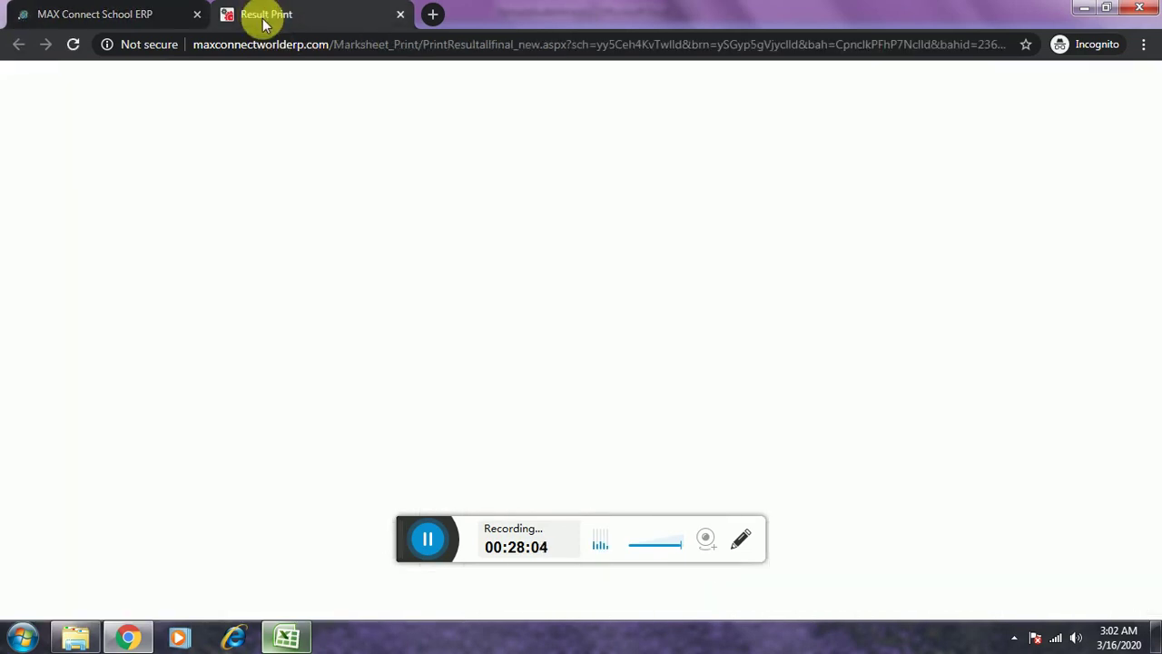
pyautogui.click(74, 43)
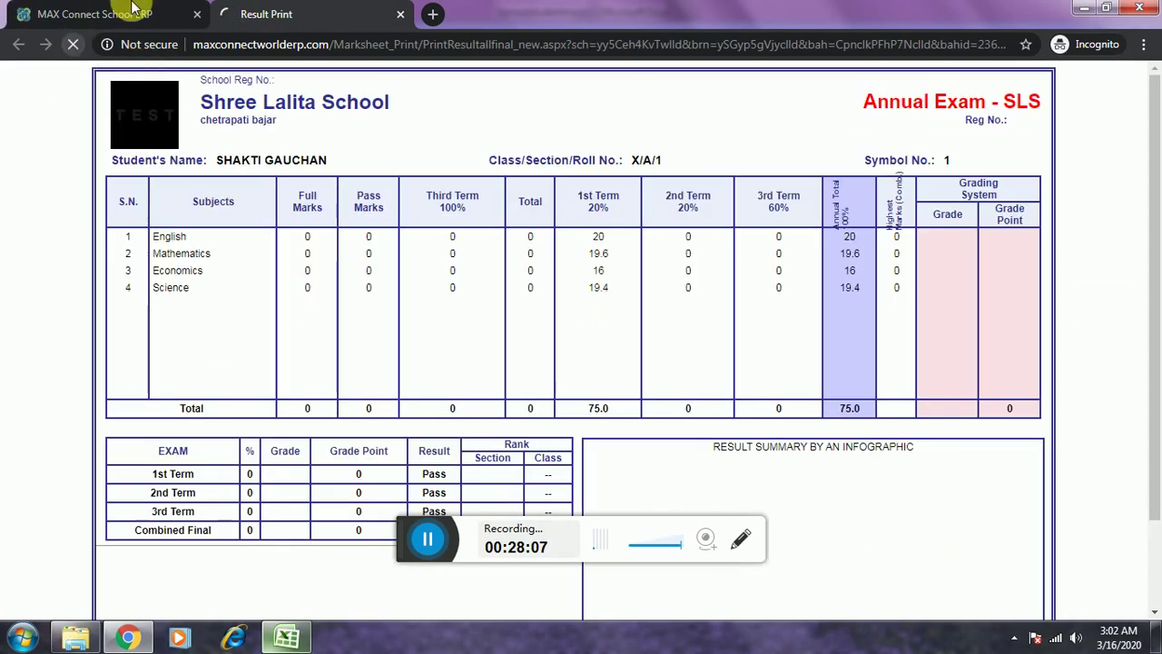
pyautogui.click(116, 11)
pyautogui.scroll(-2, 509, 236)
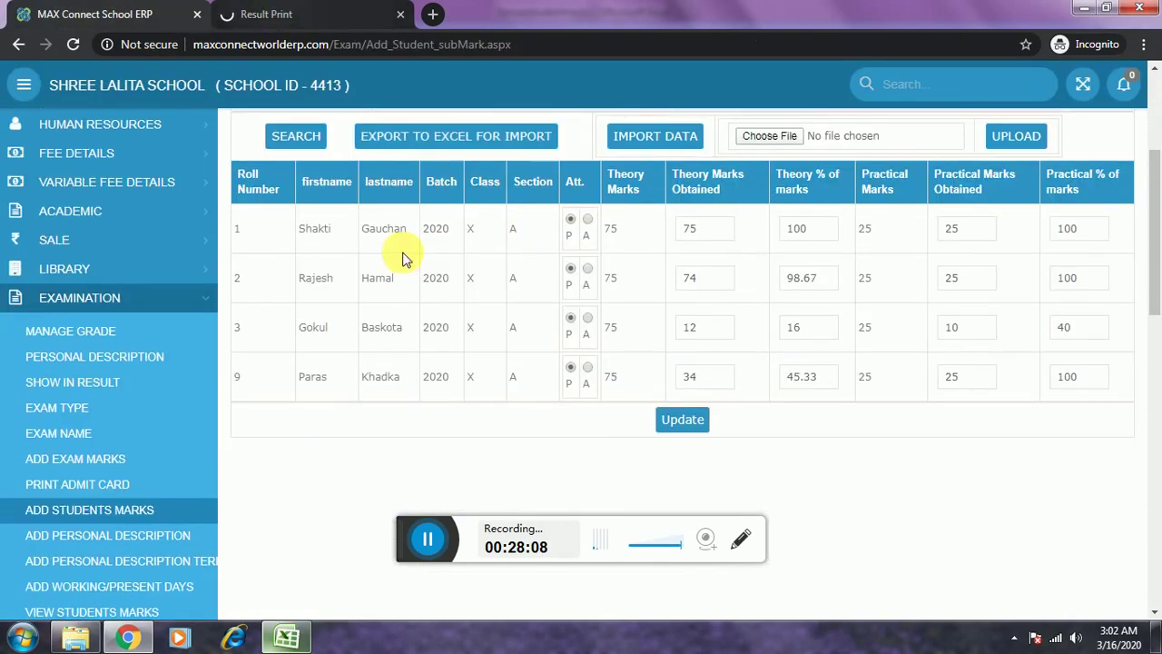
pyautogui.scroll(-3, 407, 408)
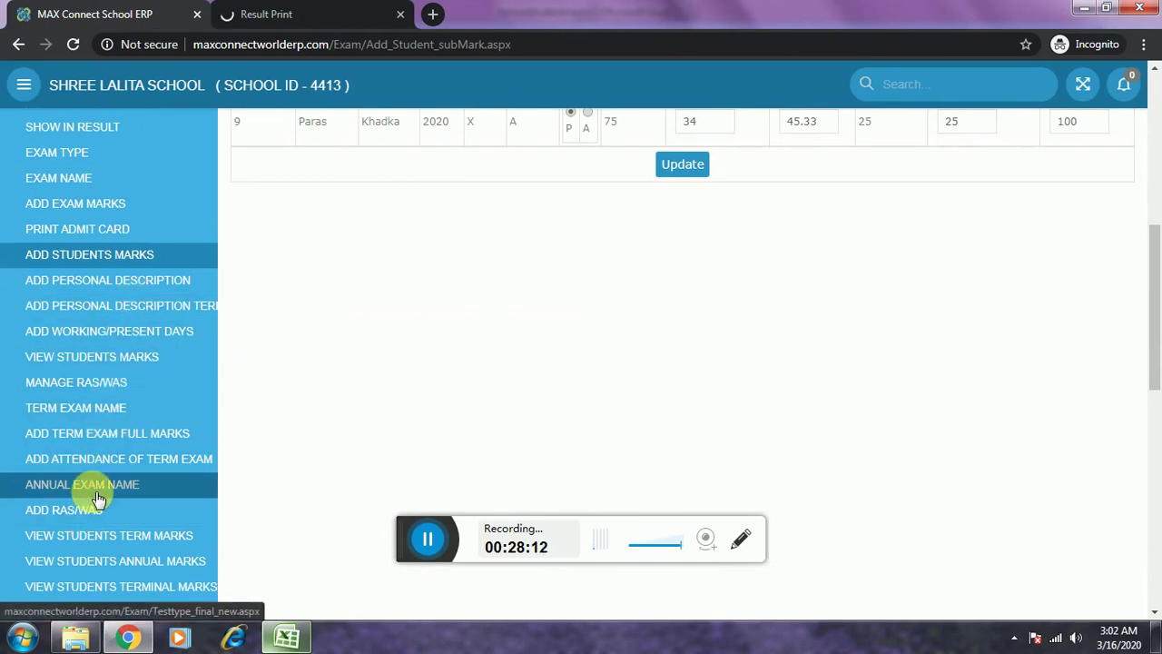
pyautogui.scroll(-1, 96, 481)
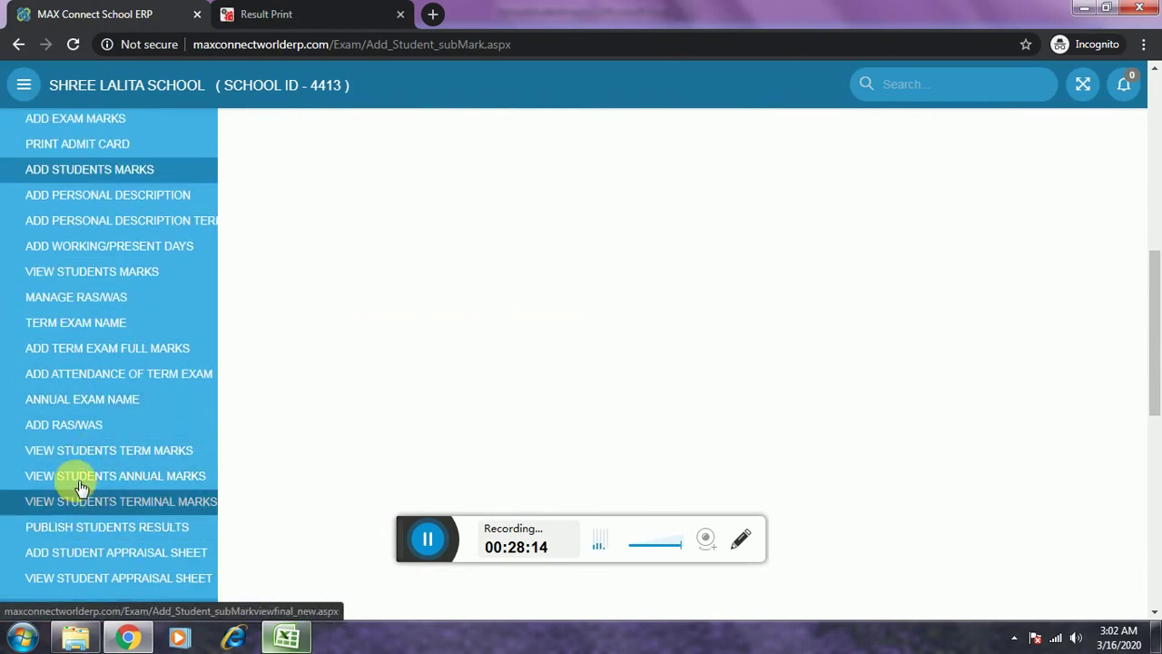
pyautogui.click(277, 13)
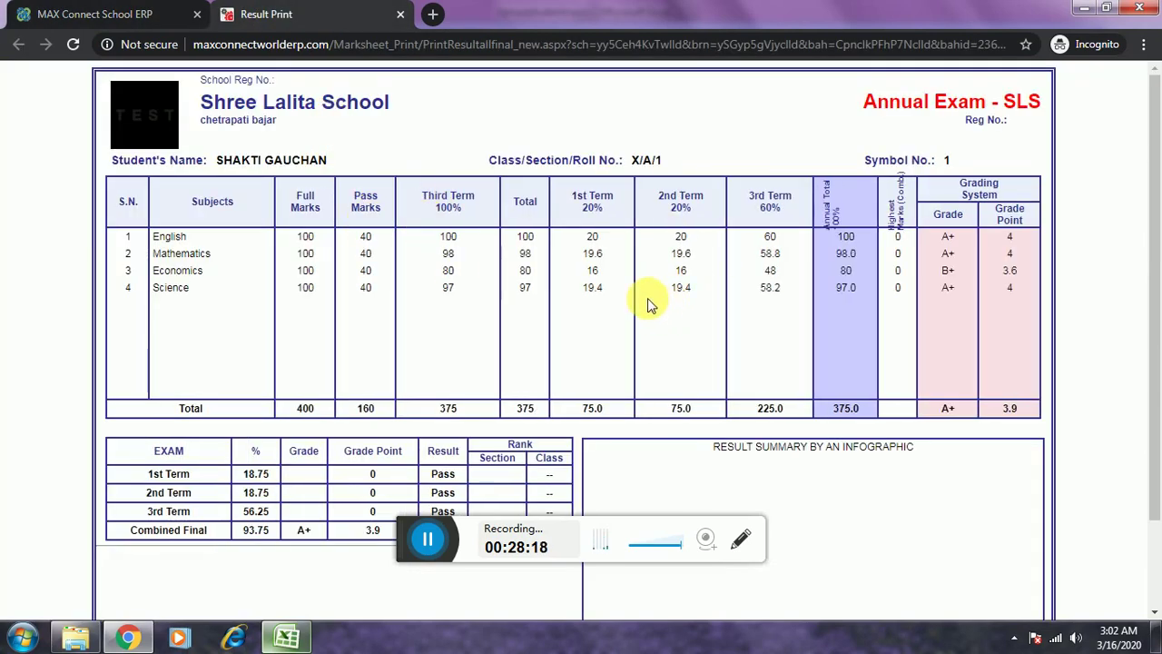
pyautogui.click(136, 13)
pyautogui.click(306, 10)
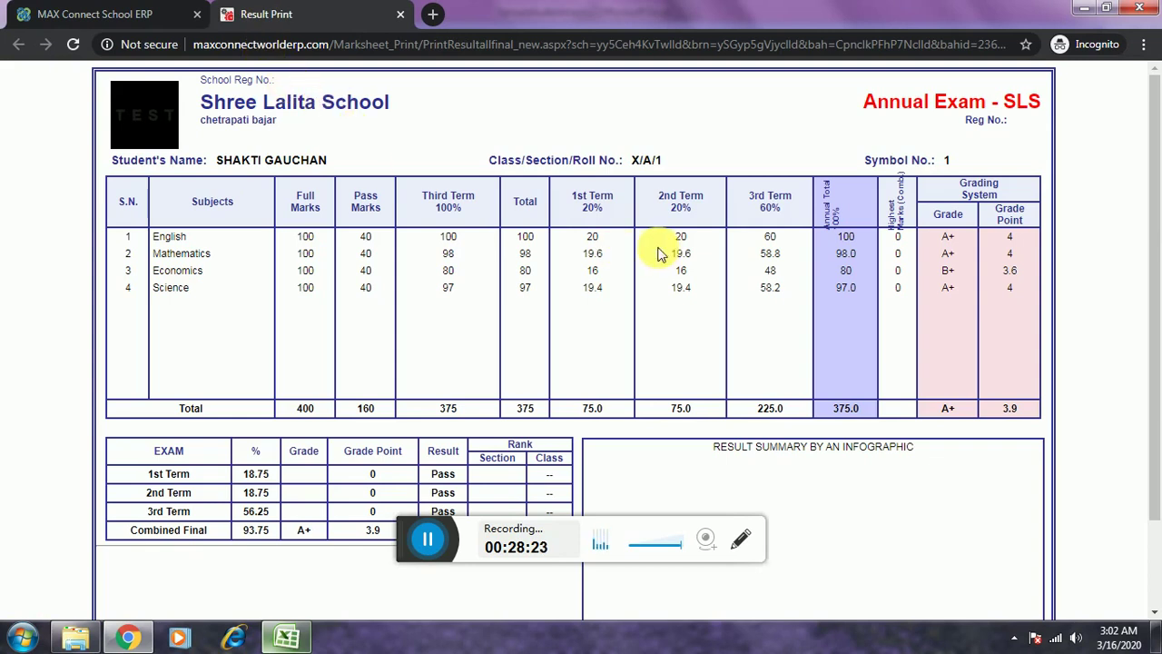
# Review the Third Term 100% marks column and its totals on the student's annual result sheet.
pyautogui.scroll(-1, 507, 310)
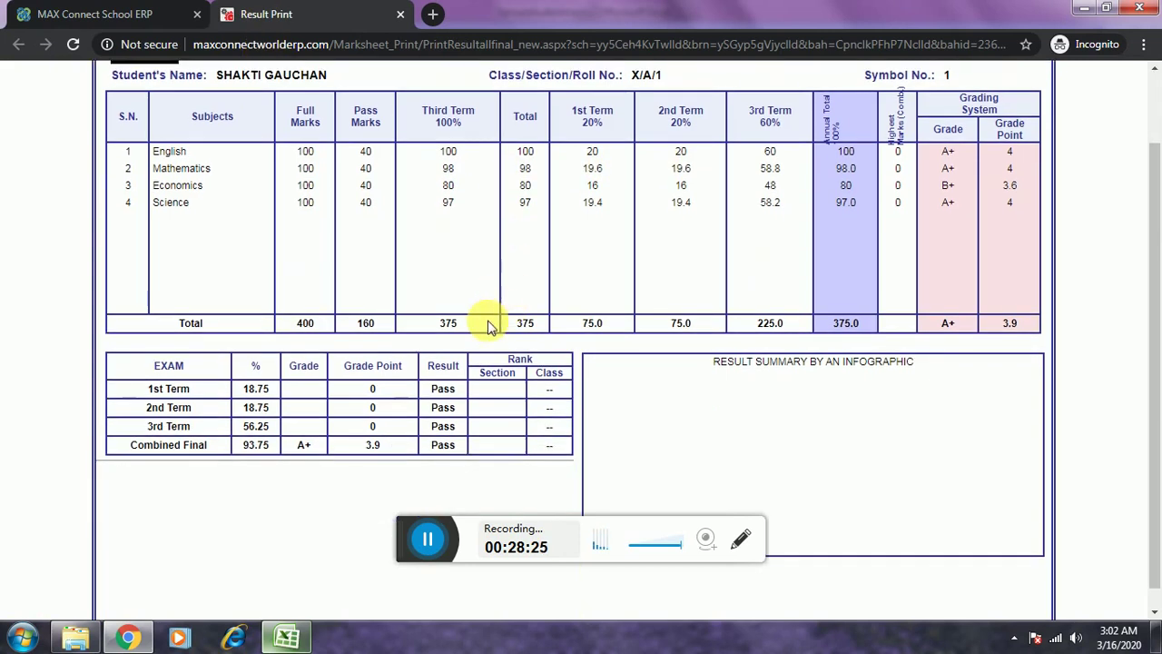
pyautogui.scroll(1, 484, 331)
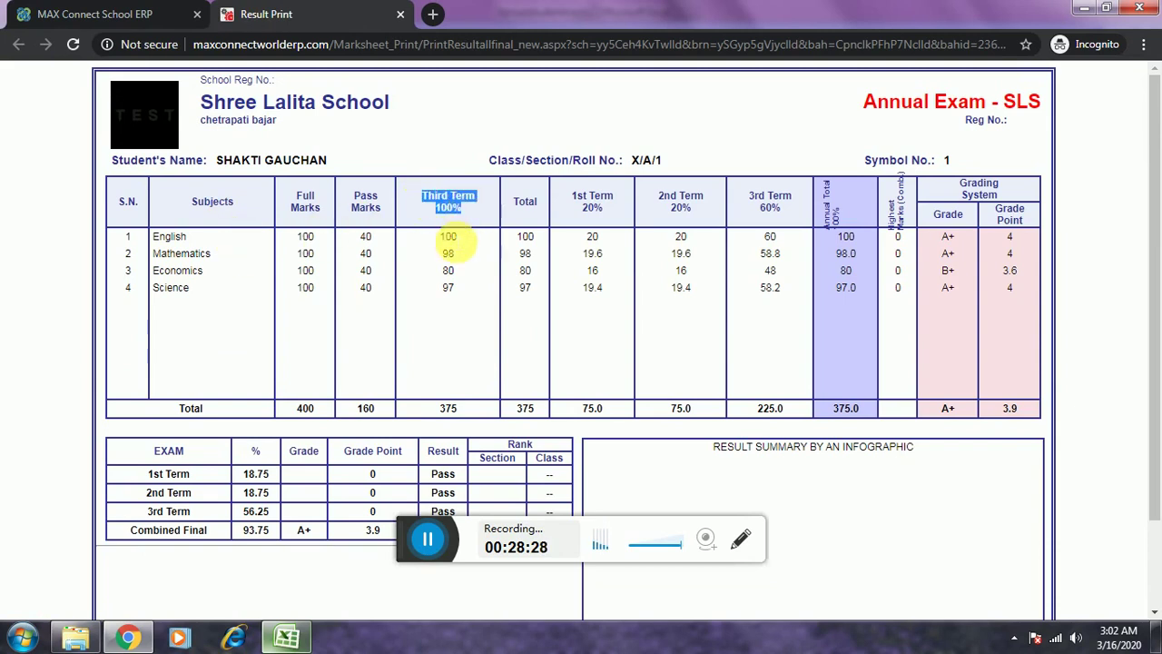
pyautogui.click(449, 244)
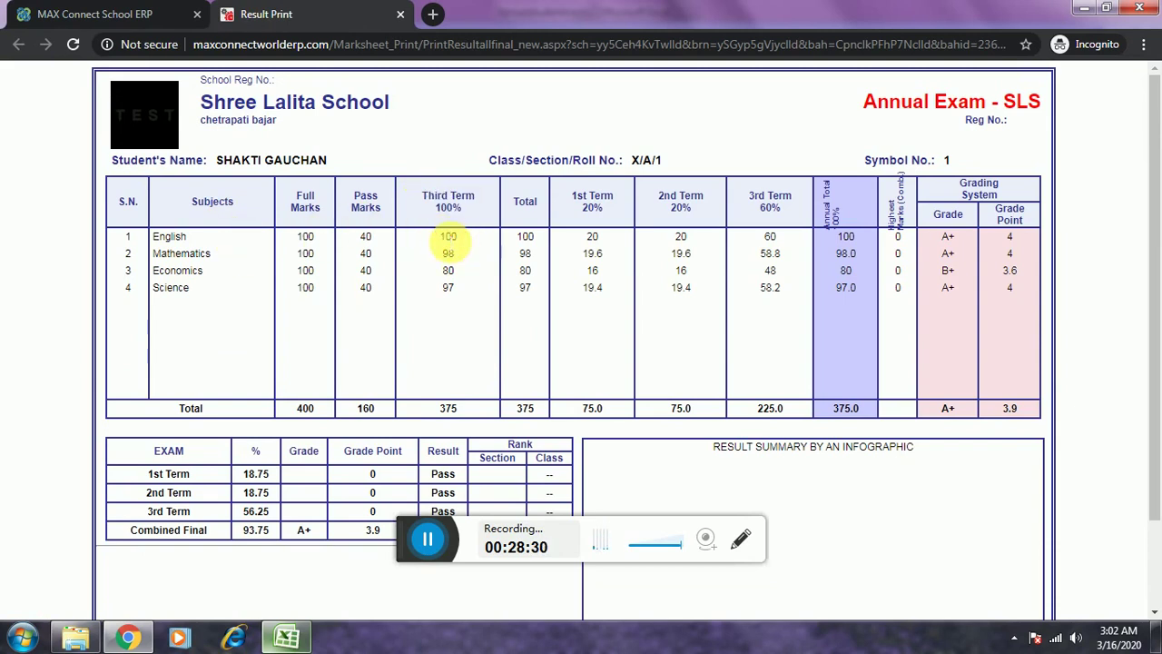
pyautogui.moveTo(458, 256); pyautogui.dragTo(458, 292)
pyautogui.click(458, 293)
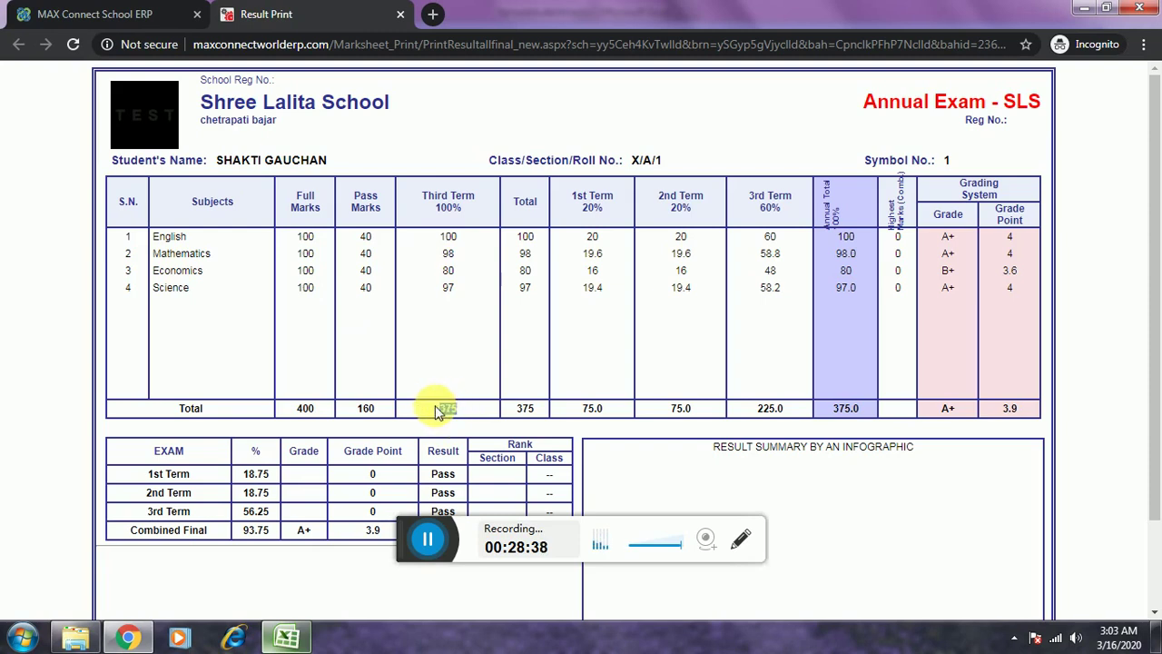
pyautogui.doubleClick(534, 410)
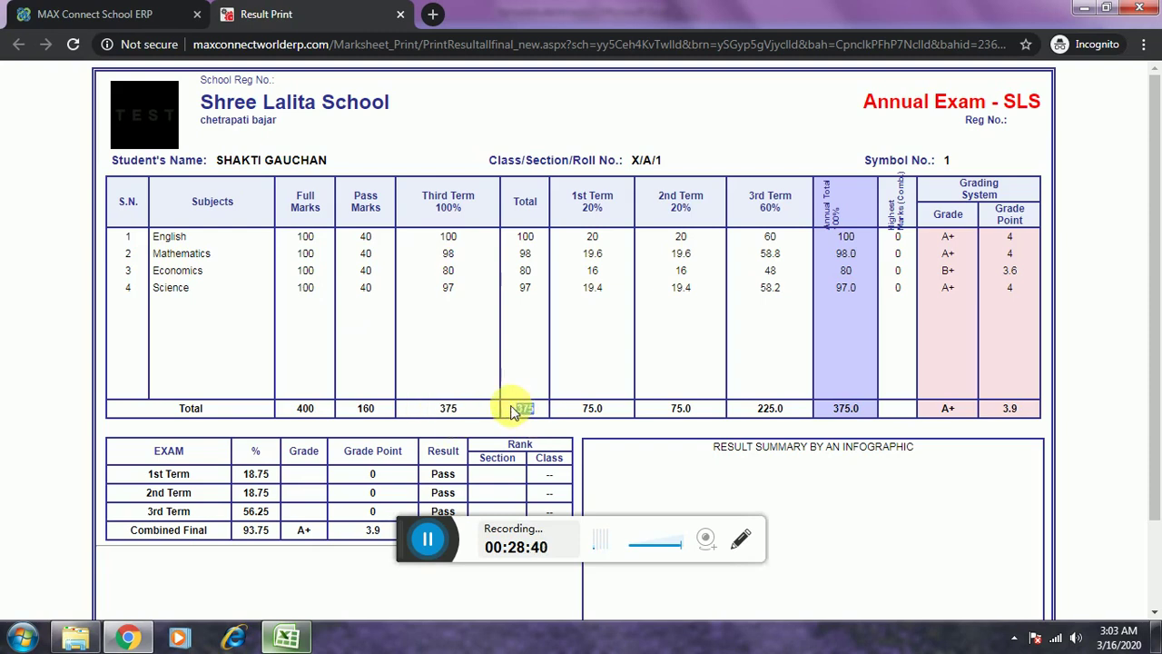
pyautogui.doubleClick(447, 409)
pyautogui.click(463, 410)
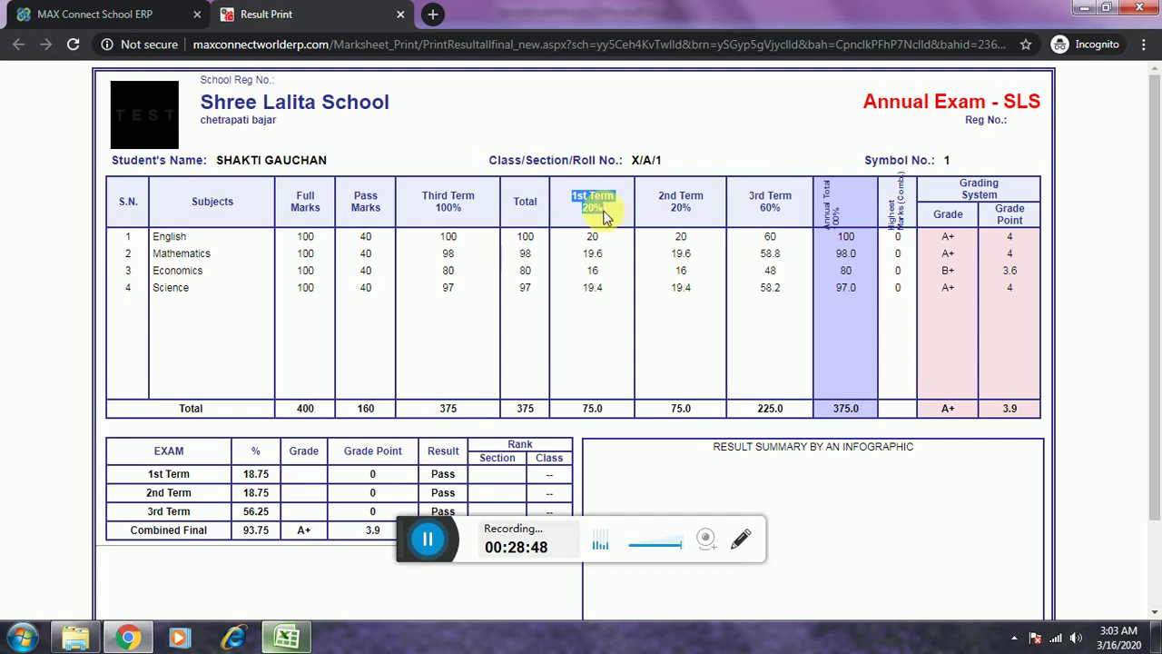
# Compare the weighted 1st Term 20%, 2nd Term 20% and 3rd Term 60% marks across the subjects.
pyautogui.click(681, 201)
pyautogui.doubleClick(669, 200)
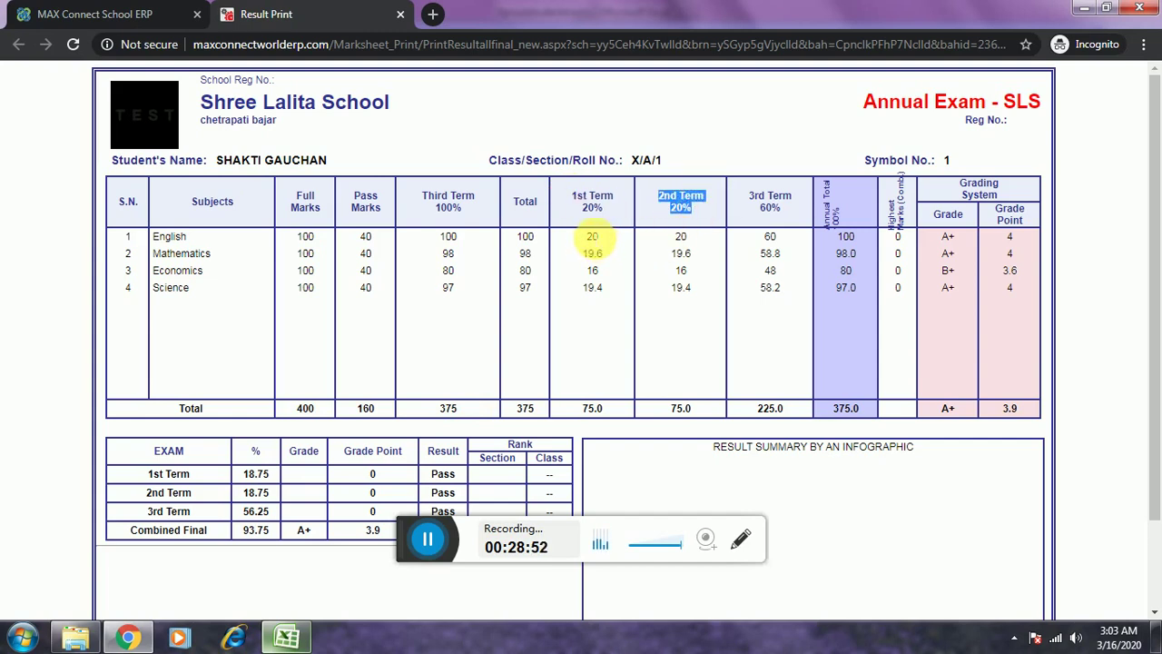
pyautogui.moveTo(592, 238); pyautogui.dragTo(594, 264)
pyautogui.click(715, 250)
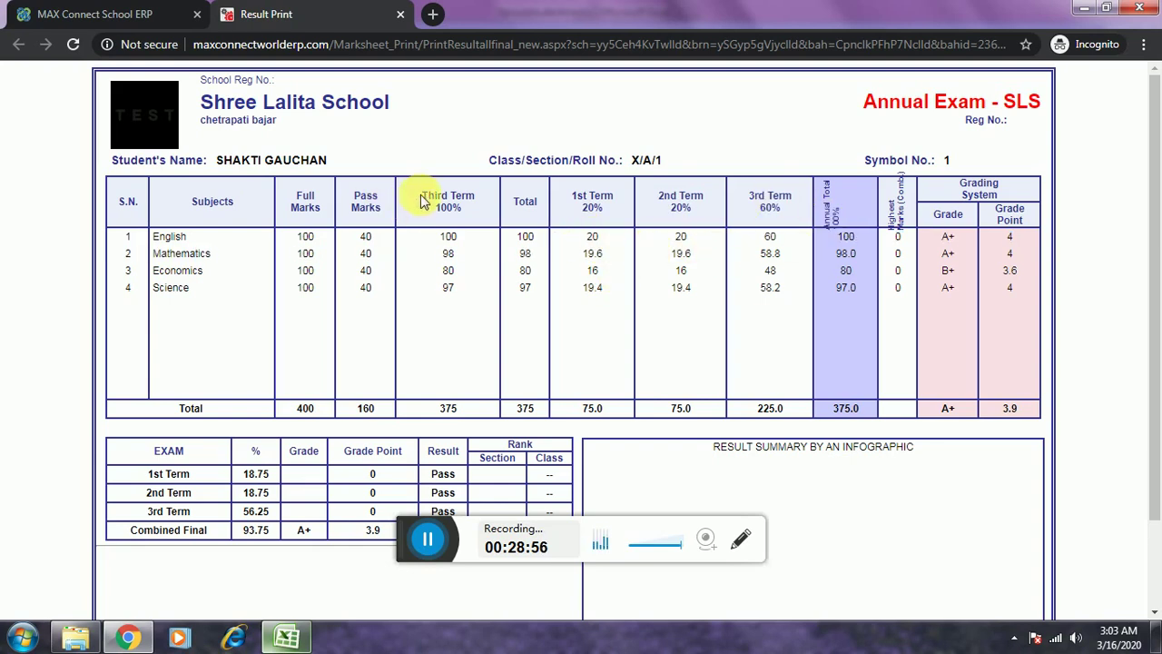
pyautogui.click(781, 231)
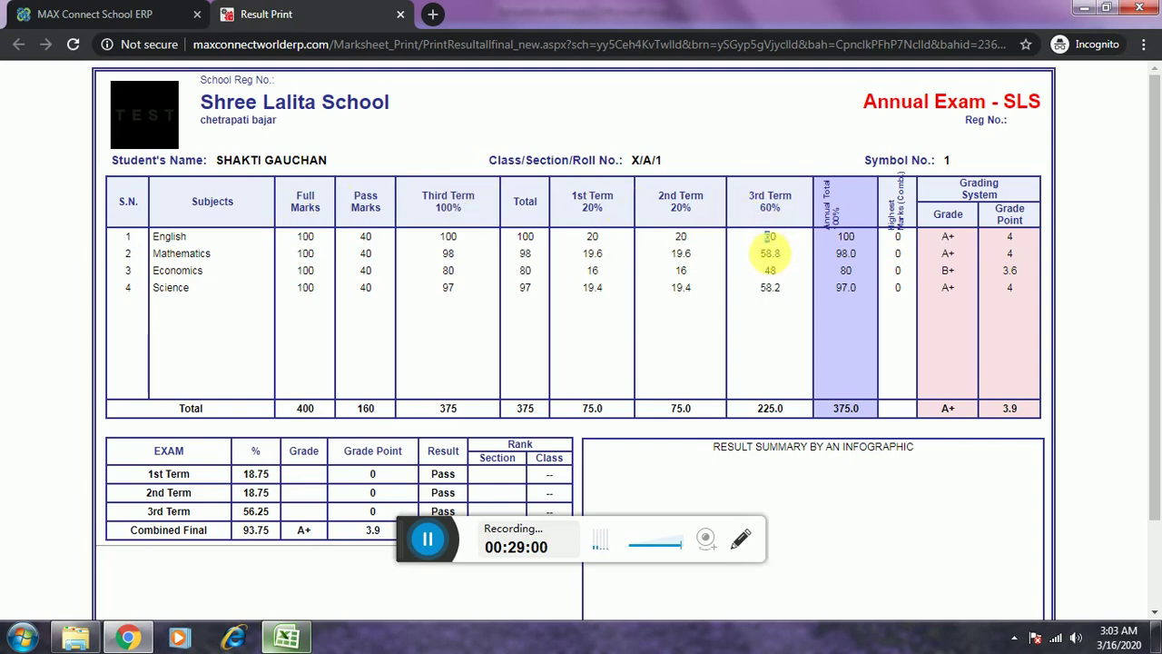
pyautogui.moveTo(770, 253); pyautogui.dragTo(772, 285)
pyautogui.click(790, 286)
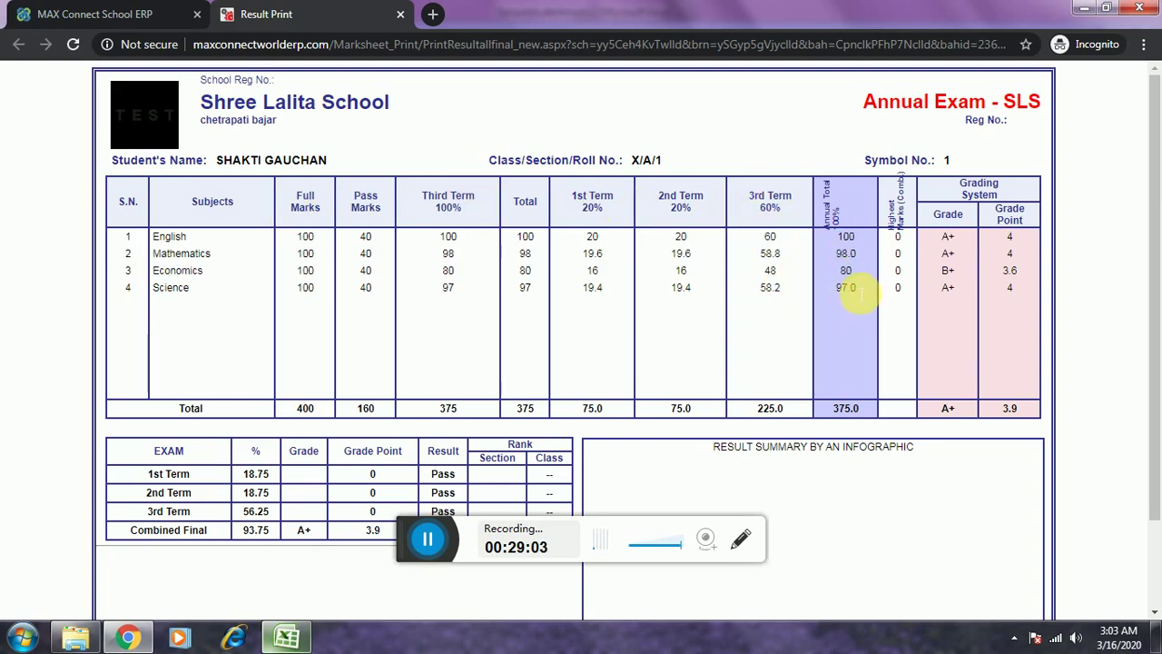
# Examine the Annual Total column and the Combined Final row's percentage, grade and grade point.
pyautogui.moveTo(857, 293); pyautogui.dragTo(844, 408)
pyautogui.click(386, 245)
pyautogui.scroll(-1, 386, 245)
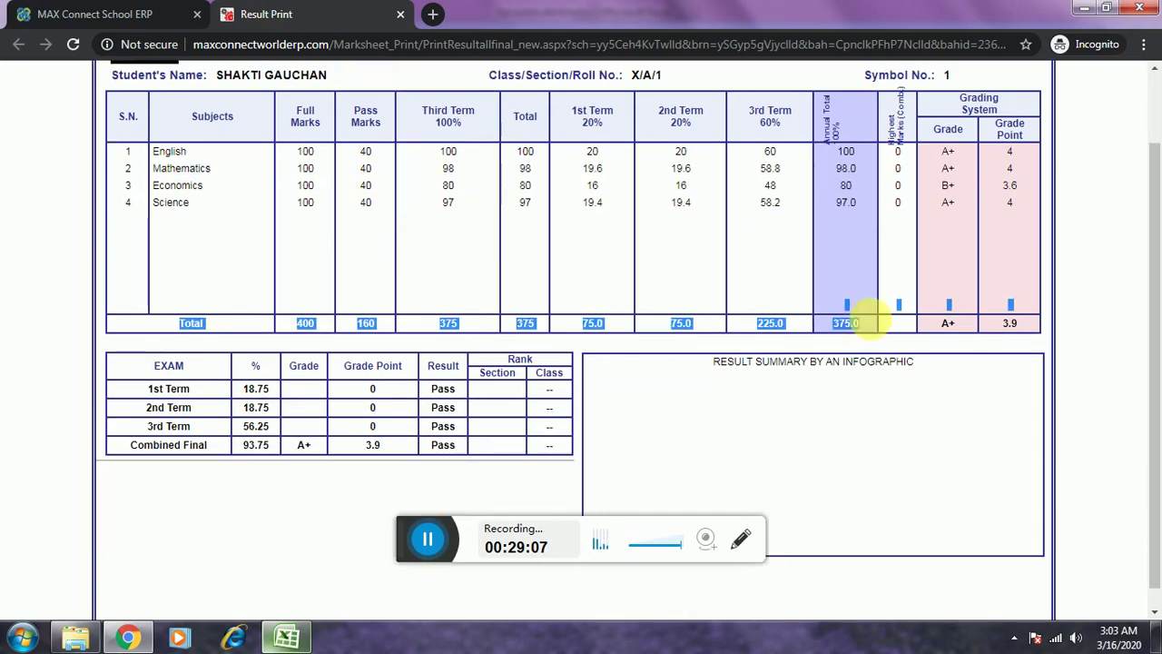
pyautogui.moveTo(275, 453); pyautogui.dragTo(254, 446)
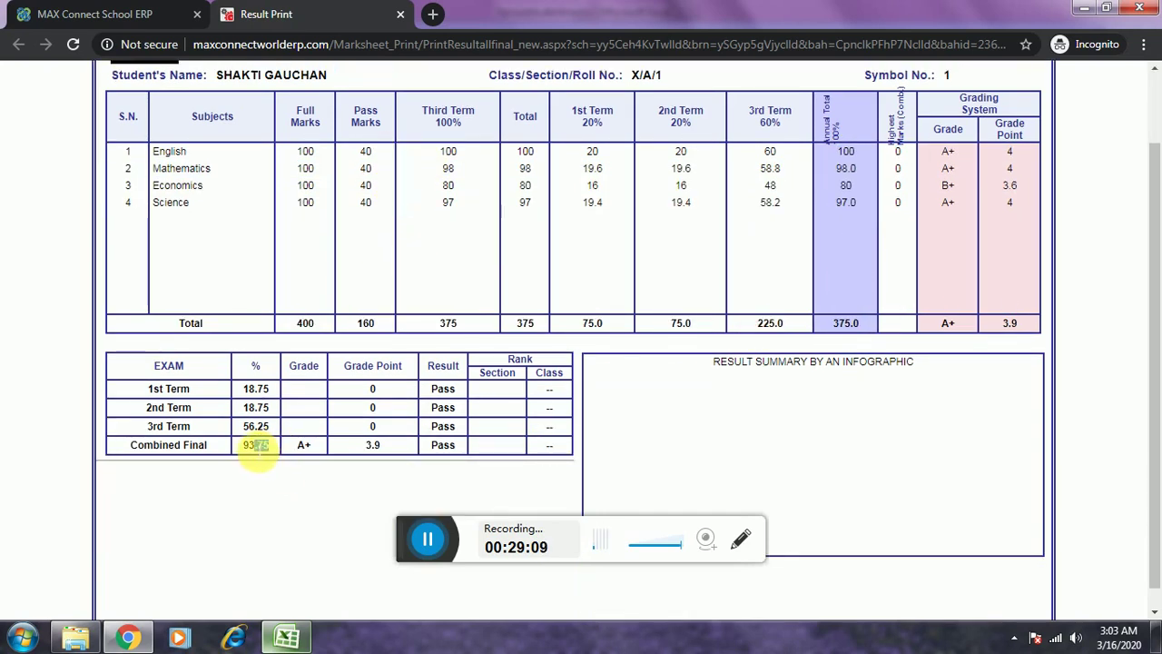
pyautogui.doubleClick(254, 446)
pyautogui.click(299, 446)
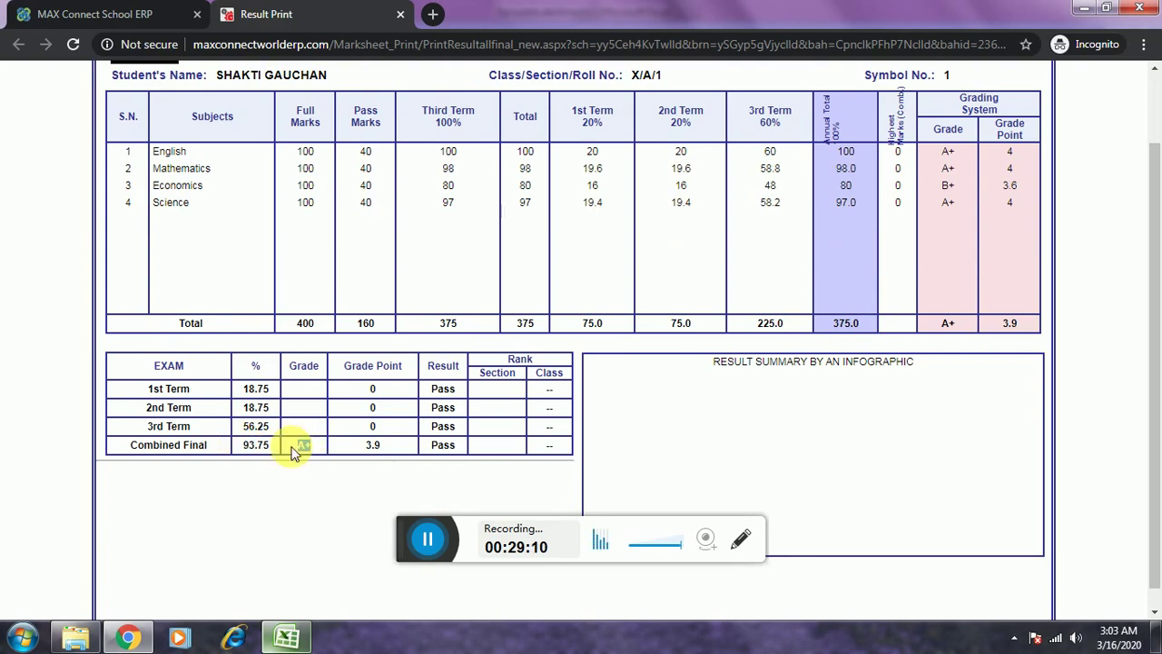
pyautogui.doubleClick(363, 446)
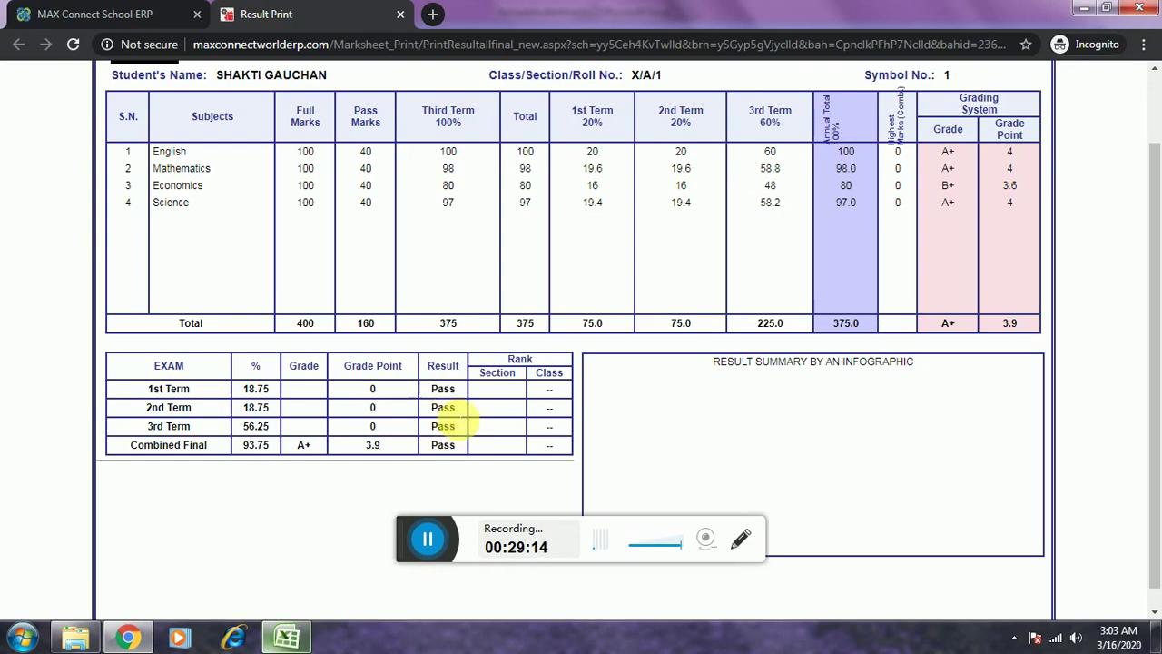
pyautogui.scroll(-1, 509, 381)
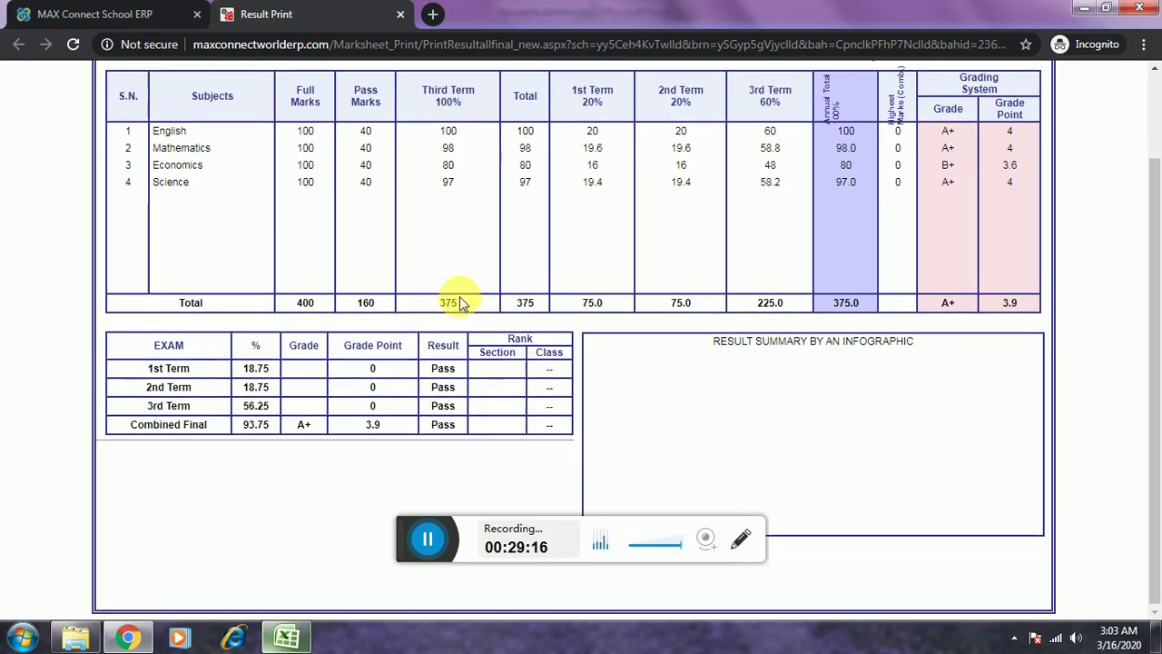
pyautogui.scroll(2, 458, 304)
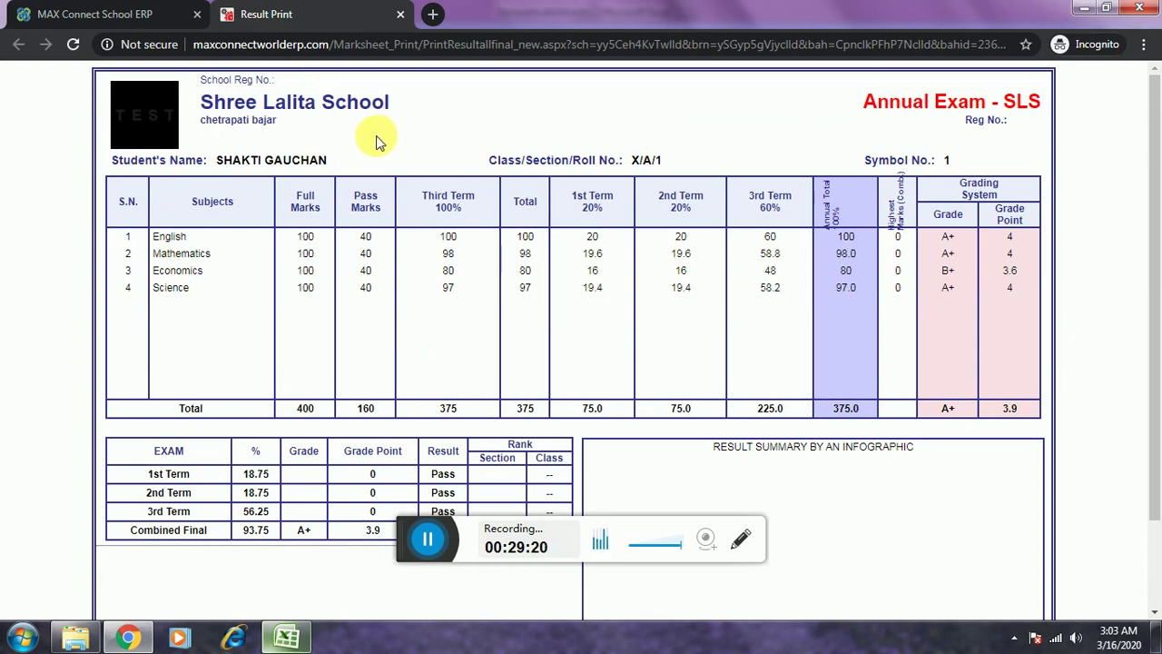
# Close the Result Print page and return to the student marks page of the ERP.
pyautogui.click(90, 14)
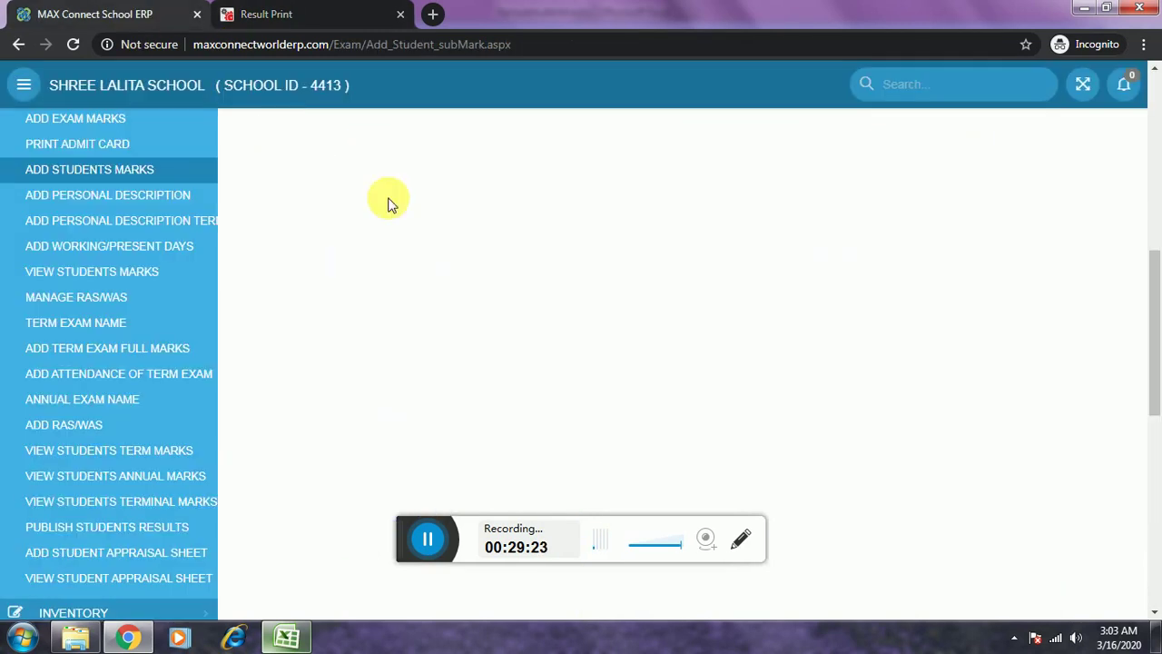
pyautogui.click(309, 14)
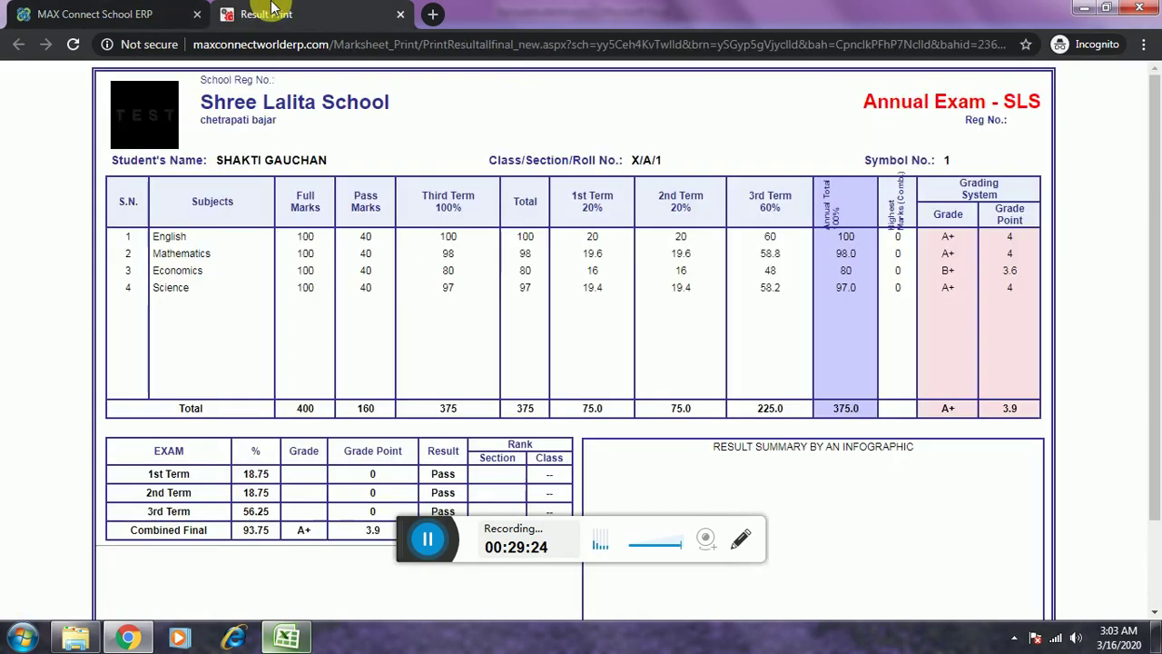
pyautogui.click(145, 13)
pyautogui.click(400, 14)
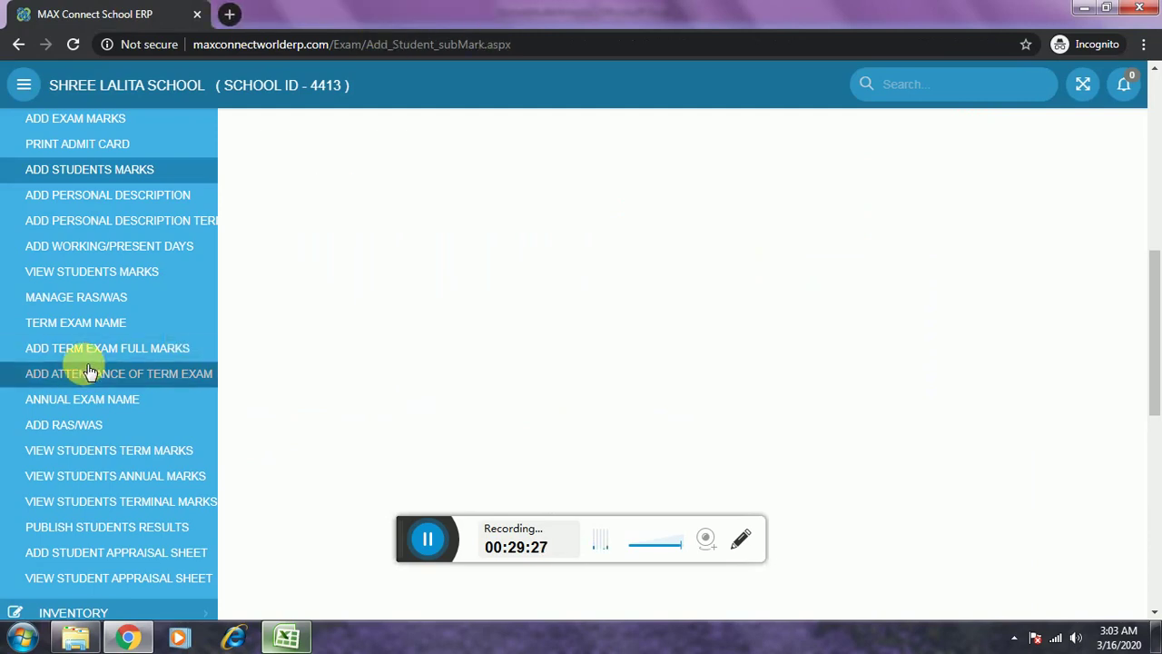
pyautogui.scroll(-2, 88, 370)
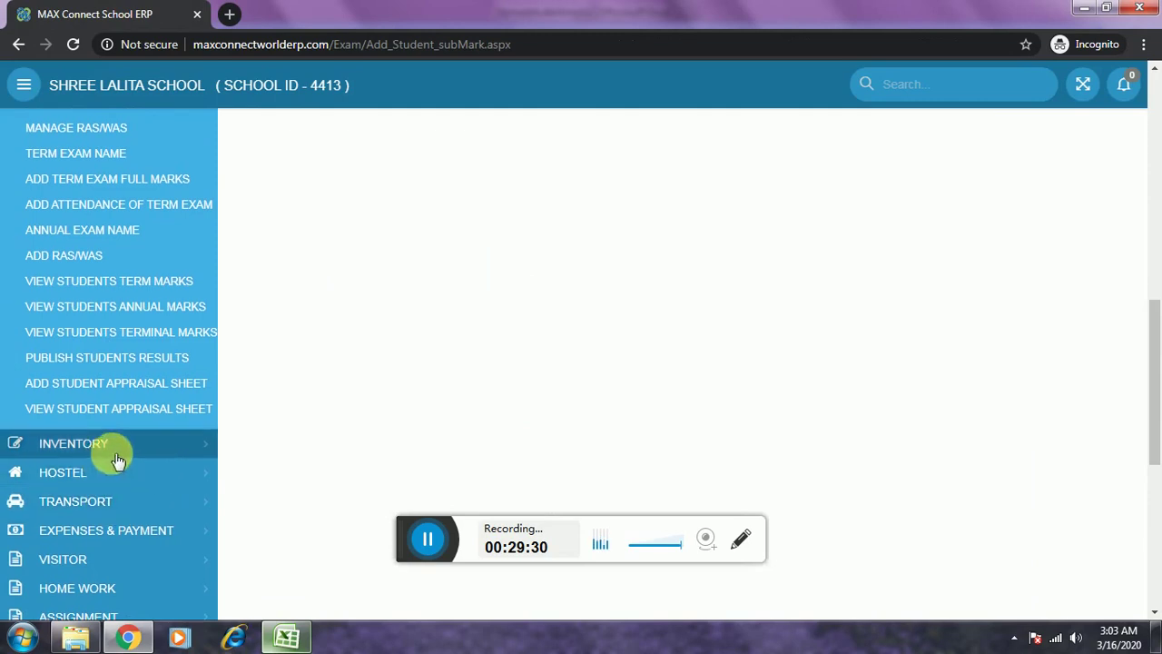
pyautogui.scroll(5, 109, 455)
pyautogui.scroll(-1, 122, 402)
pyautogui.scroll(3, 122, 404)
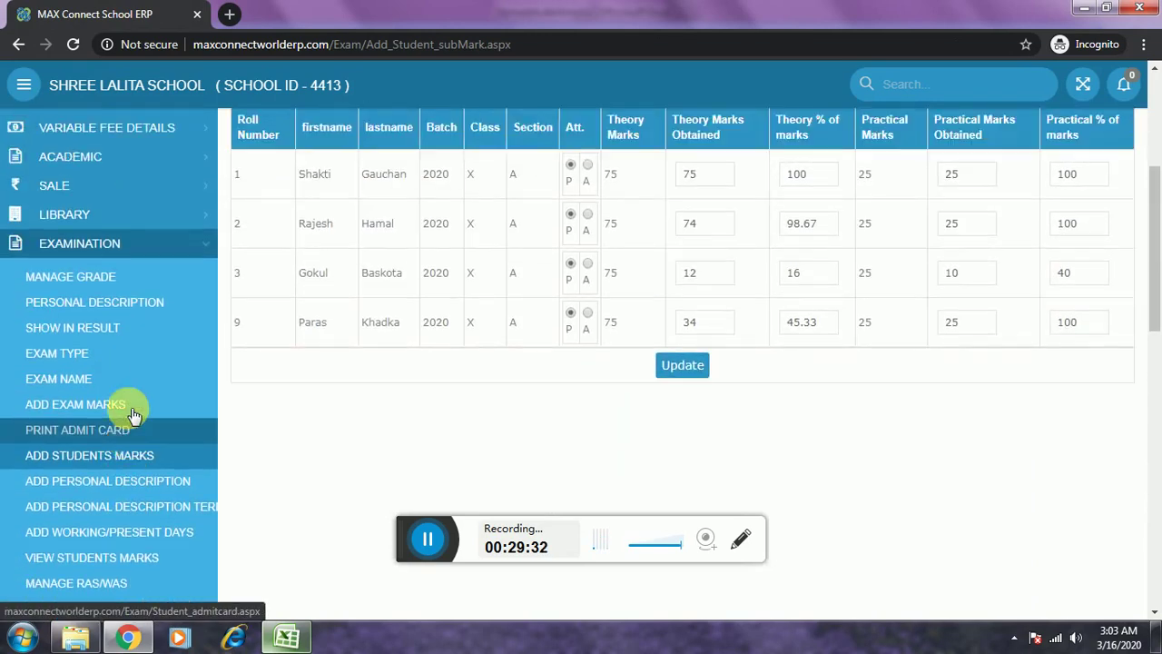